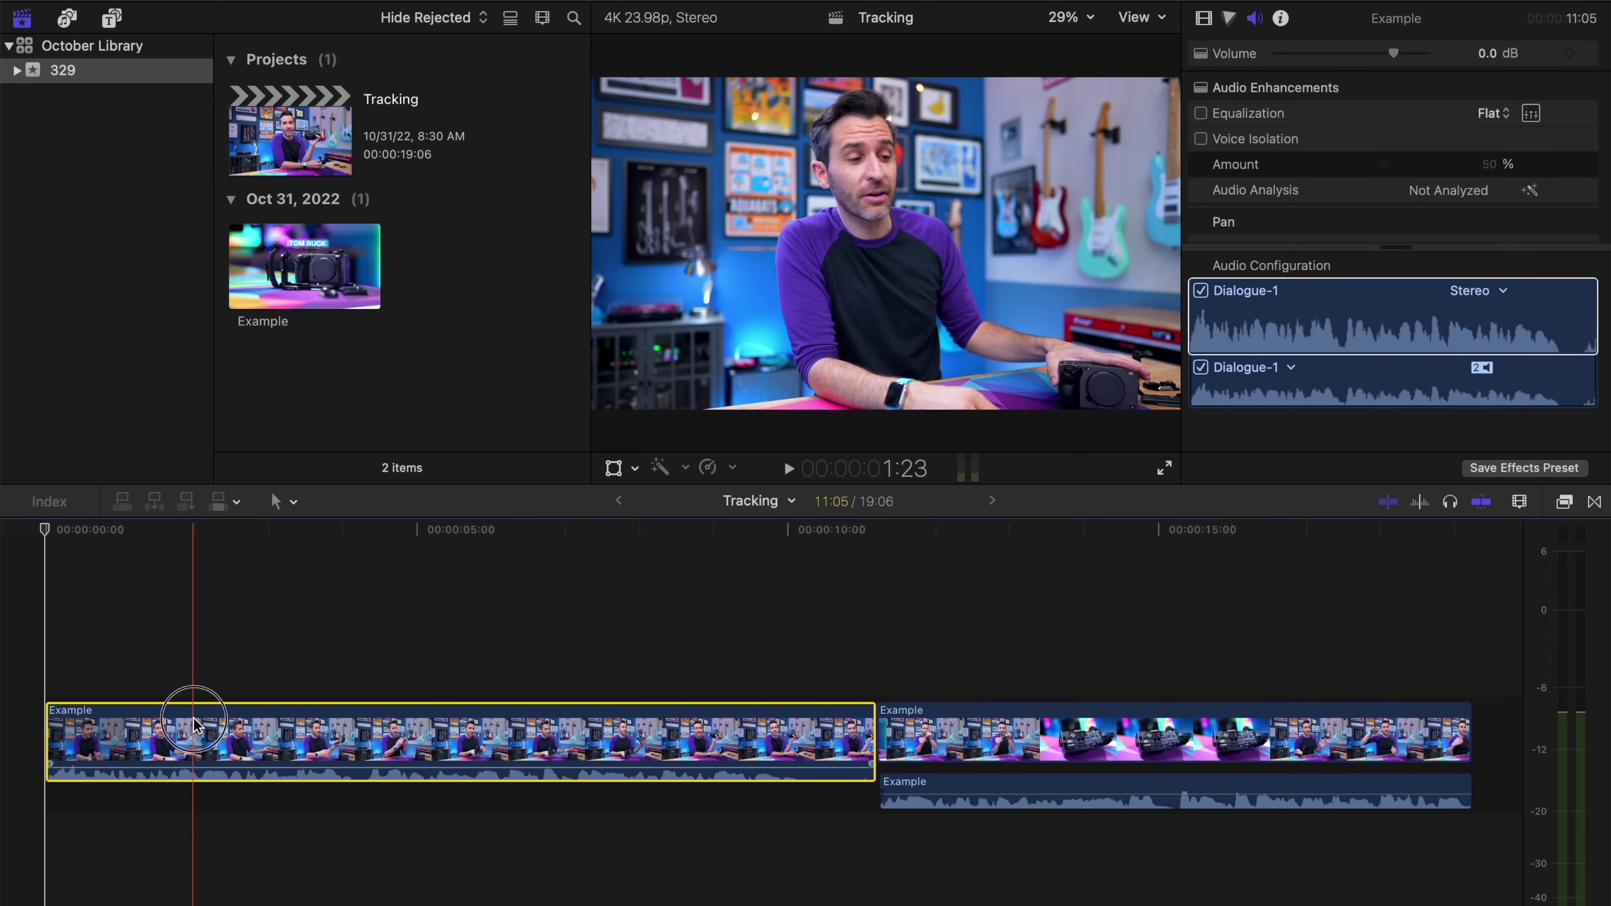
Step: Play the two-clip Tracking sequence from its beginning past the cut into the second Example clip
{"action": "left_click", "coordinate": [909, 733]}
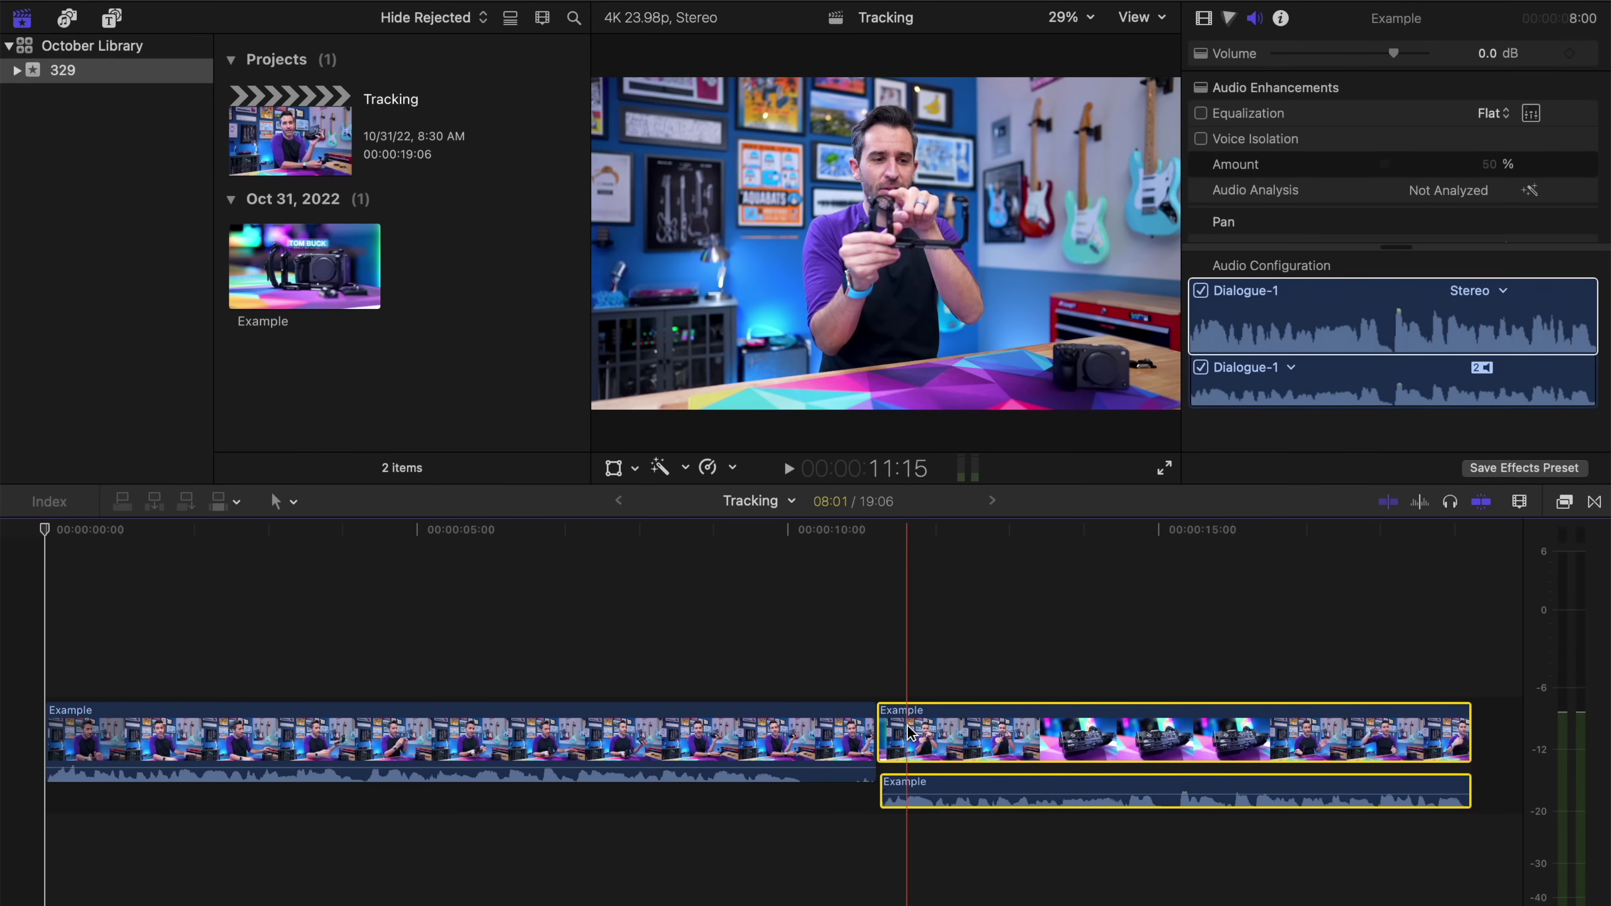
{"action": "left_click", "coordinate": [49, 646]}
{"action": "key", "text": "space"}
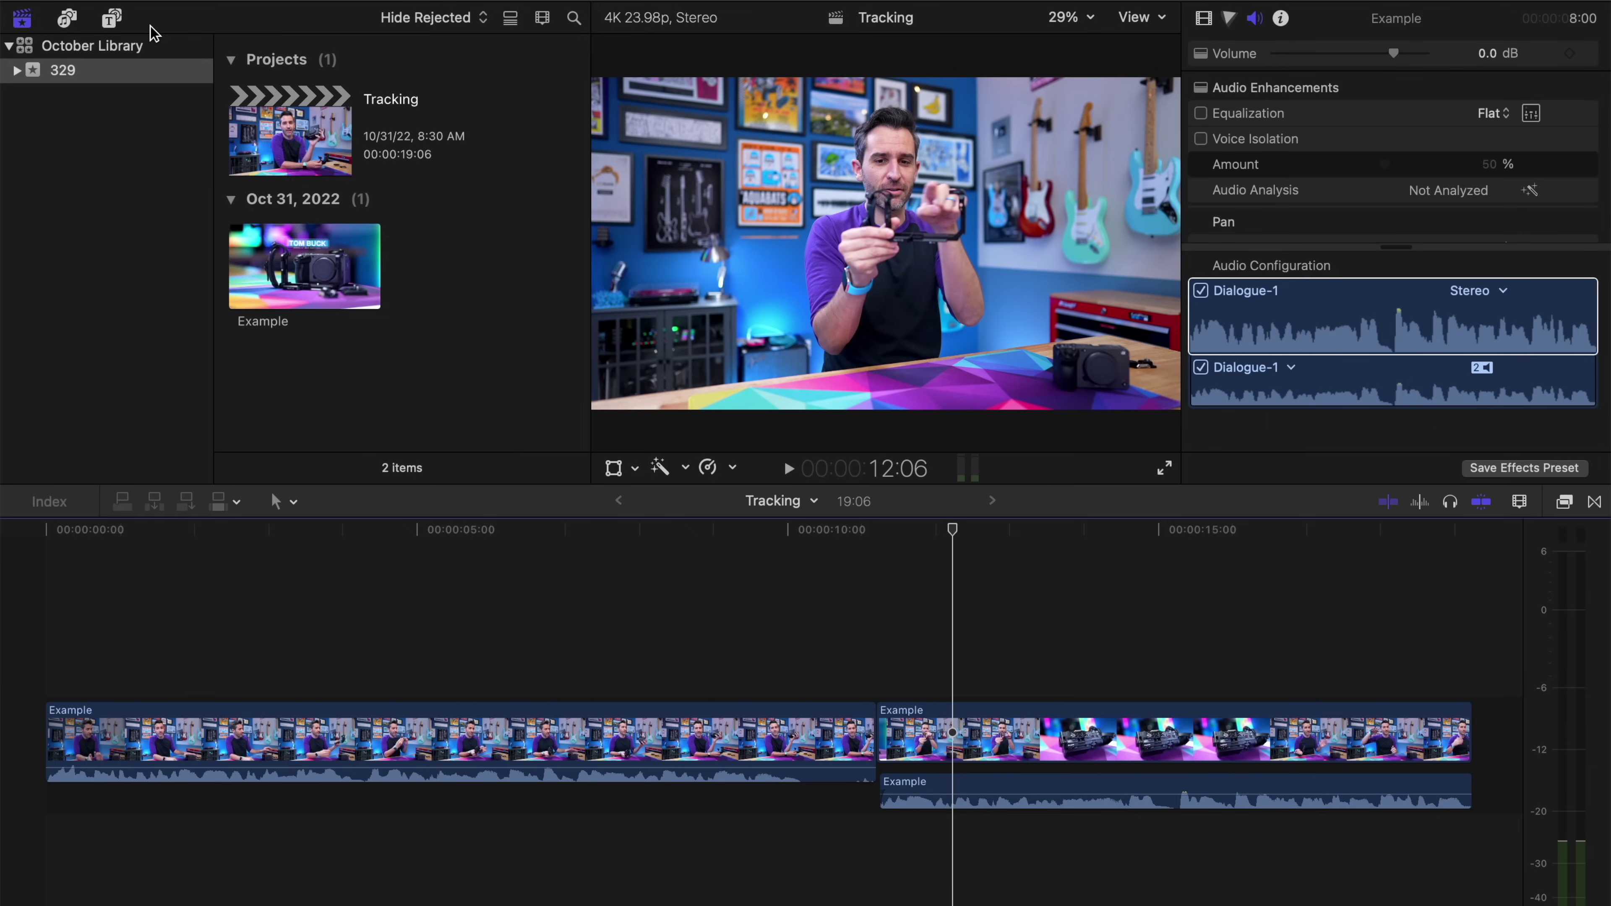
Step: Insert the Custom generator between the two Example clips and shorten it into a brief black placeholder
{"action": "left_click", "coordinate": [112, 20]}
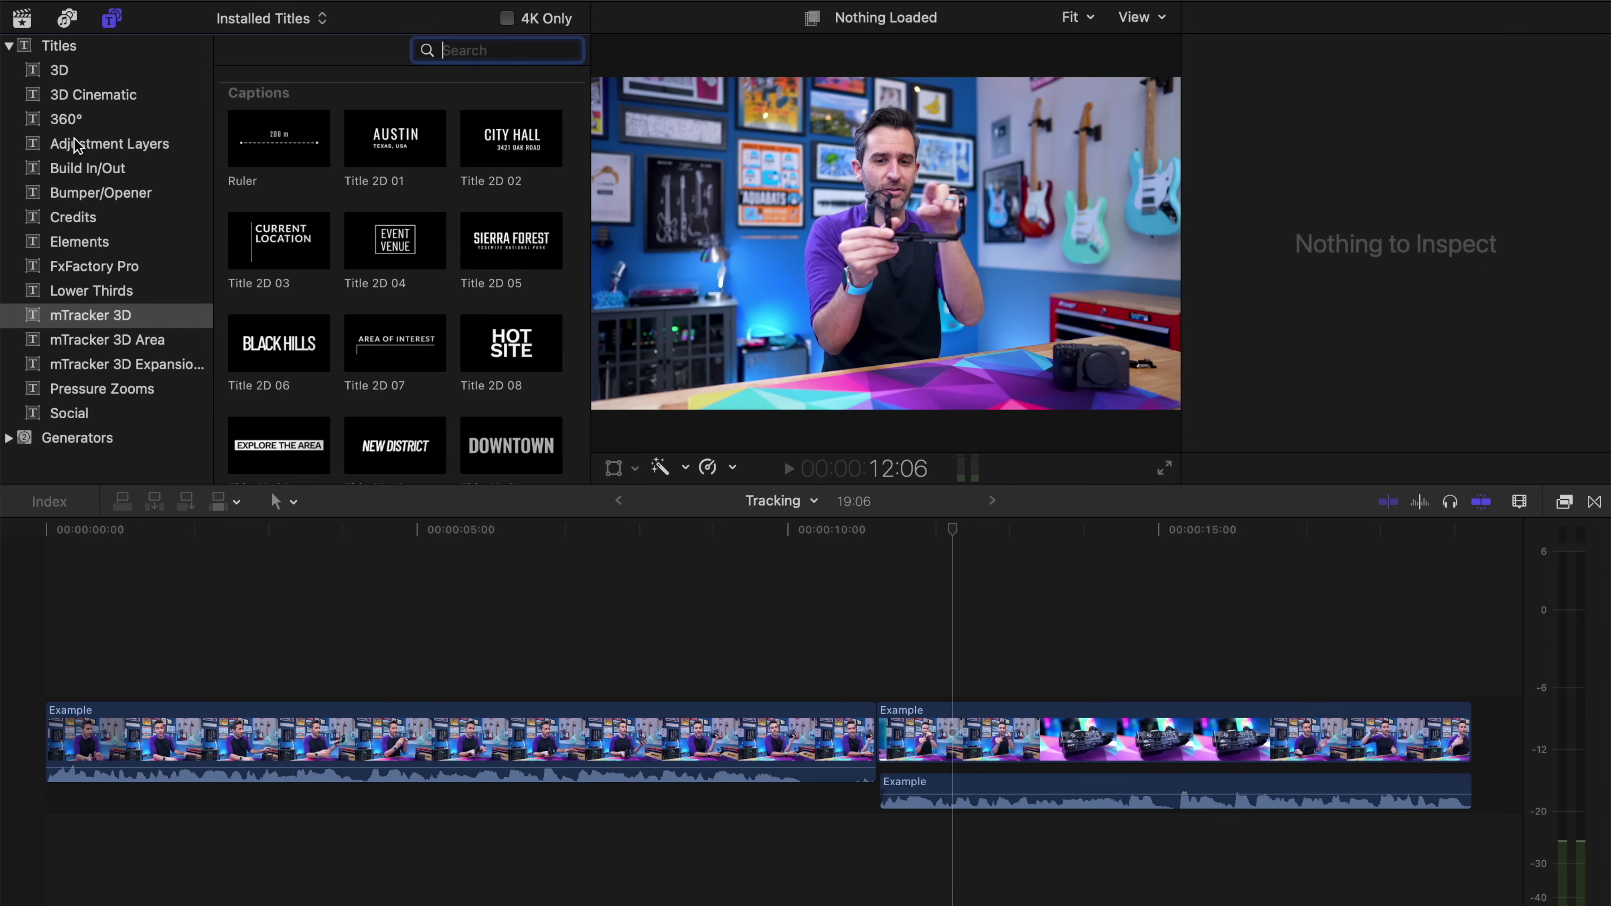
{"action": "left_click", "coordinate": [73, 437]}
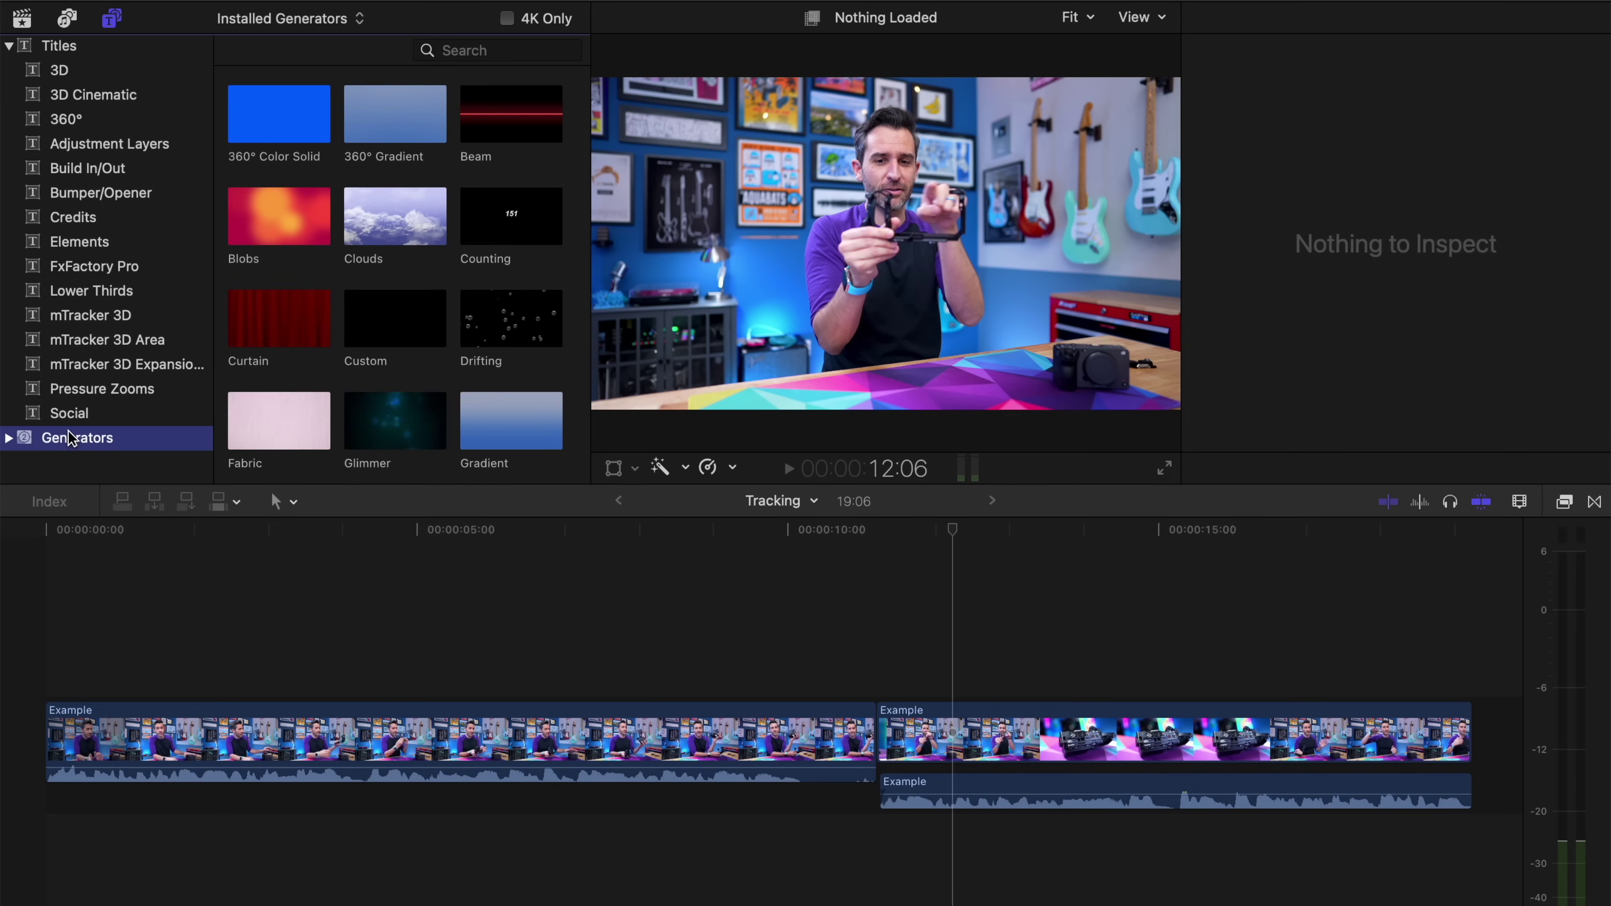
{"action": "left_click_drag", "start_coordinate": [398, 330], "coordinate": [868, 723]}
{"action": "scroll", "coordinate": [866, 723], "scroll_direction": "right", "scroll_amount": 5}
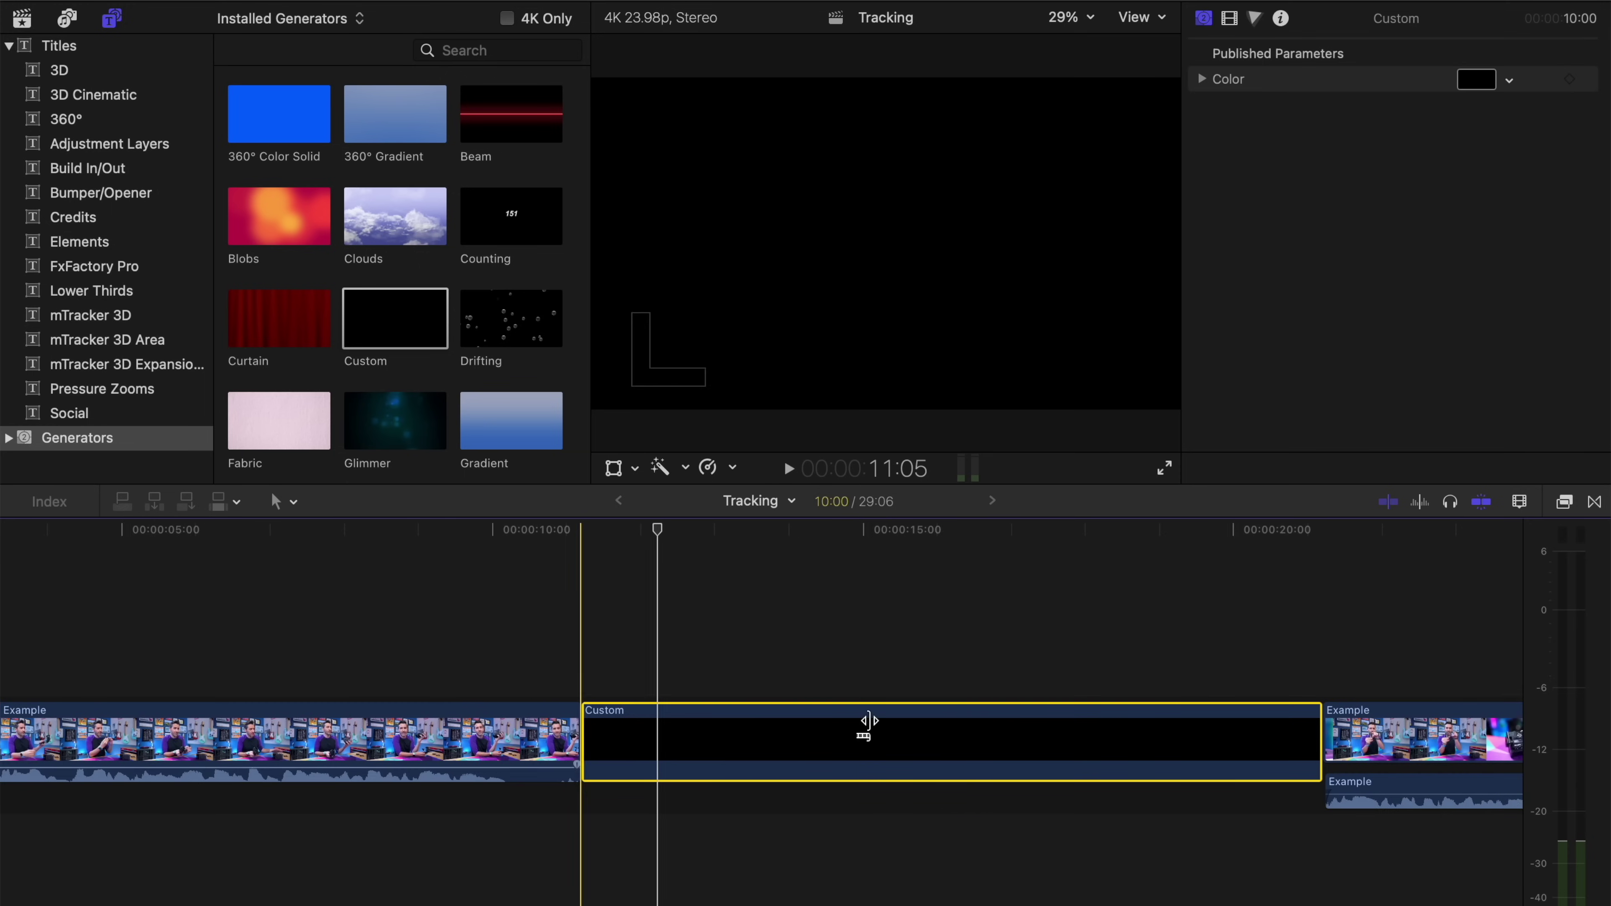
{"action": "left_click_drag", "start_coordinate": [1301, 734], "coordinate": [827, 730]}
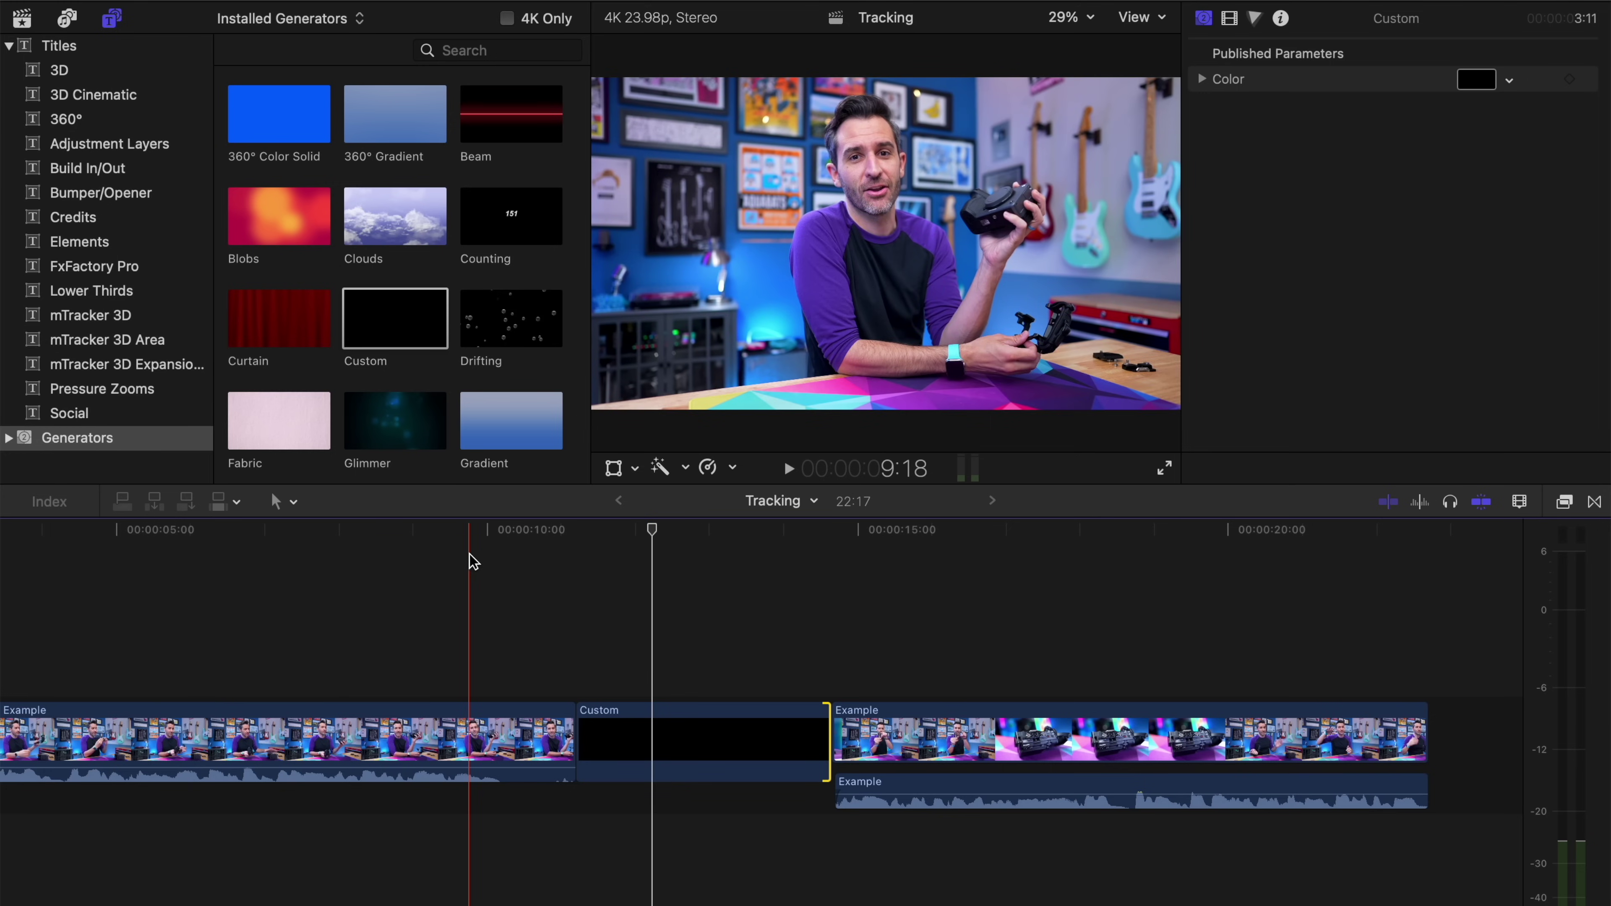
{"action": "key", "text": "space"}
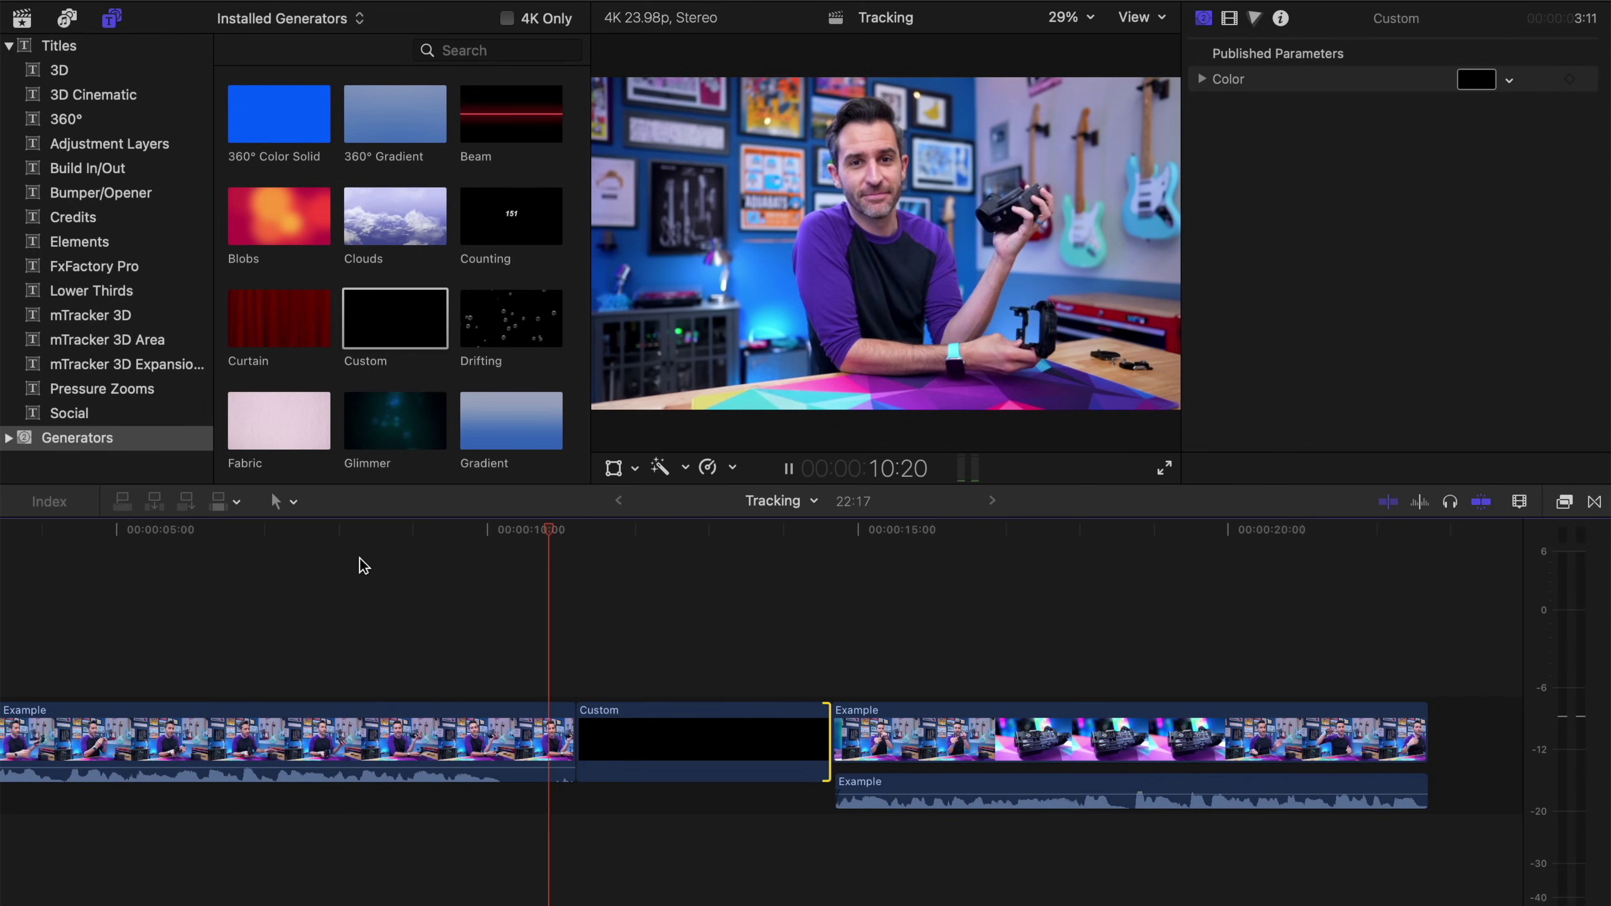
{"action": "left_click_drag", "start_coordinate": [828, 736], "coordinate": [709, 736]}
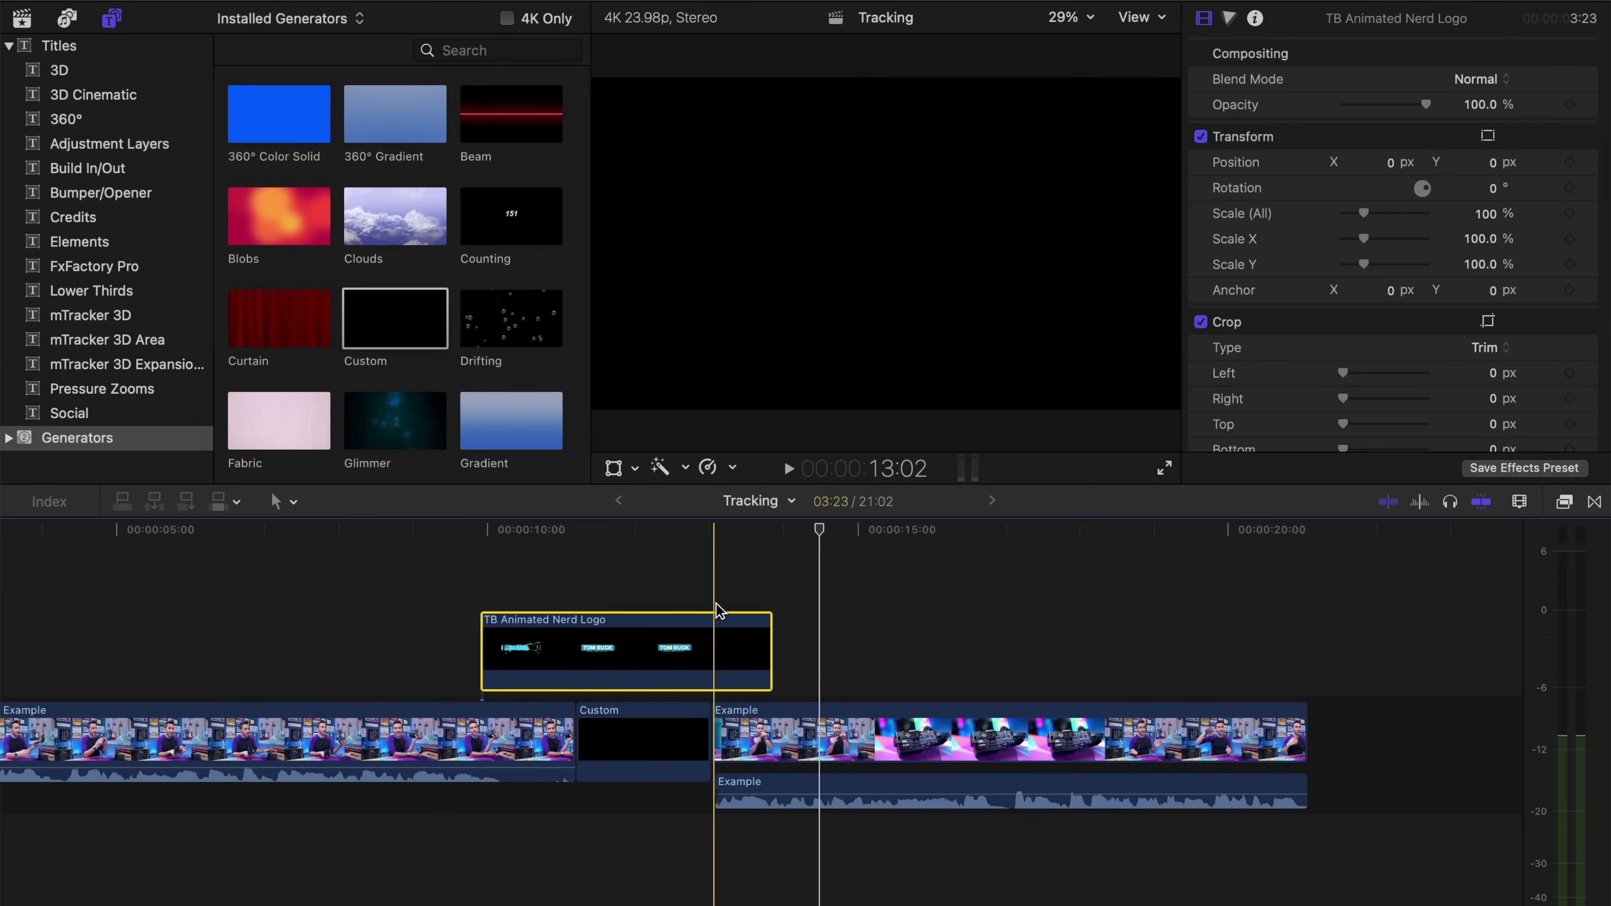
Step: Align the TB Animated Nerd Logo clip with the start of the Custom placeholder and set both to a duration of 3:03
{"action": "left_click_drag", "start_coordinate": [675, 615], "coordinate": [770, 628]}
{"action": "left_click_drag", "start_coordinate": [706, 724], "coordinate": [933, 705]}
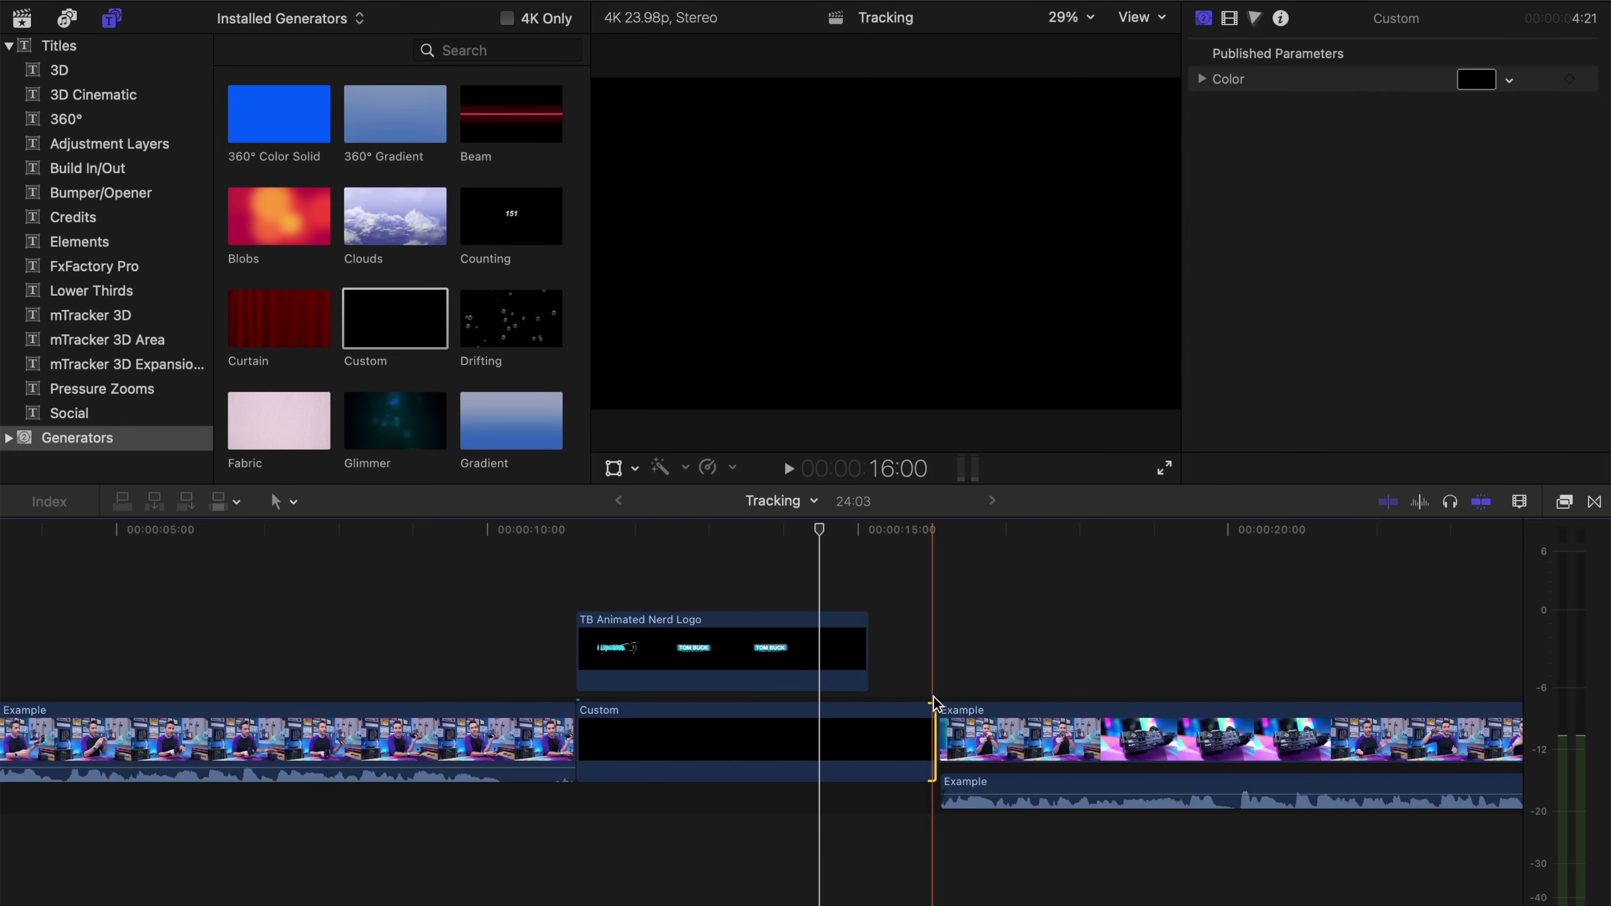
{"action": "left_click", "coordinate": [797, 647]}
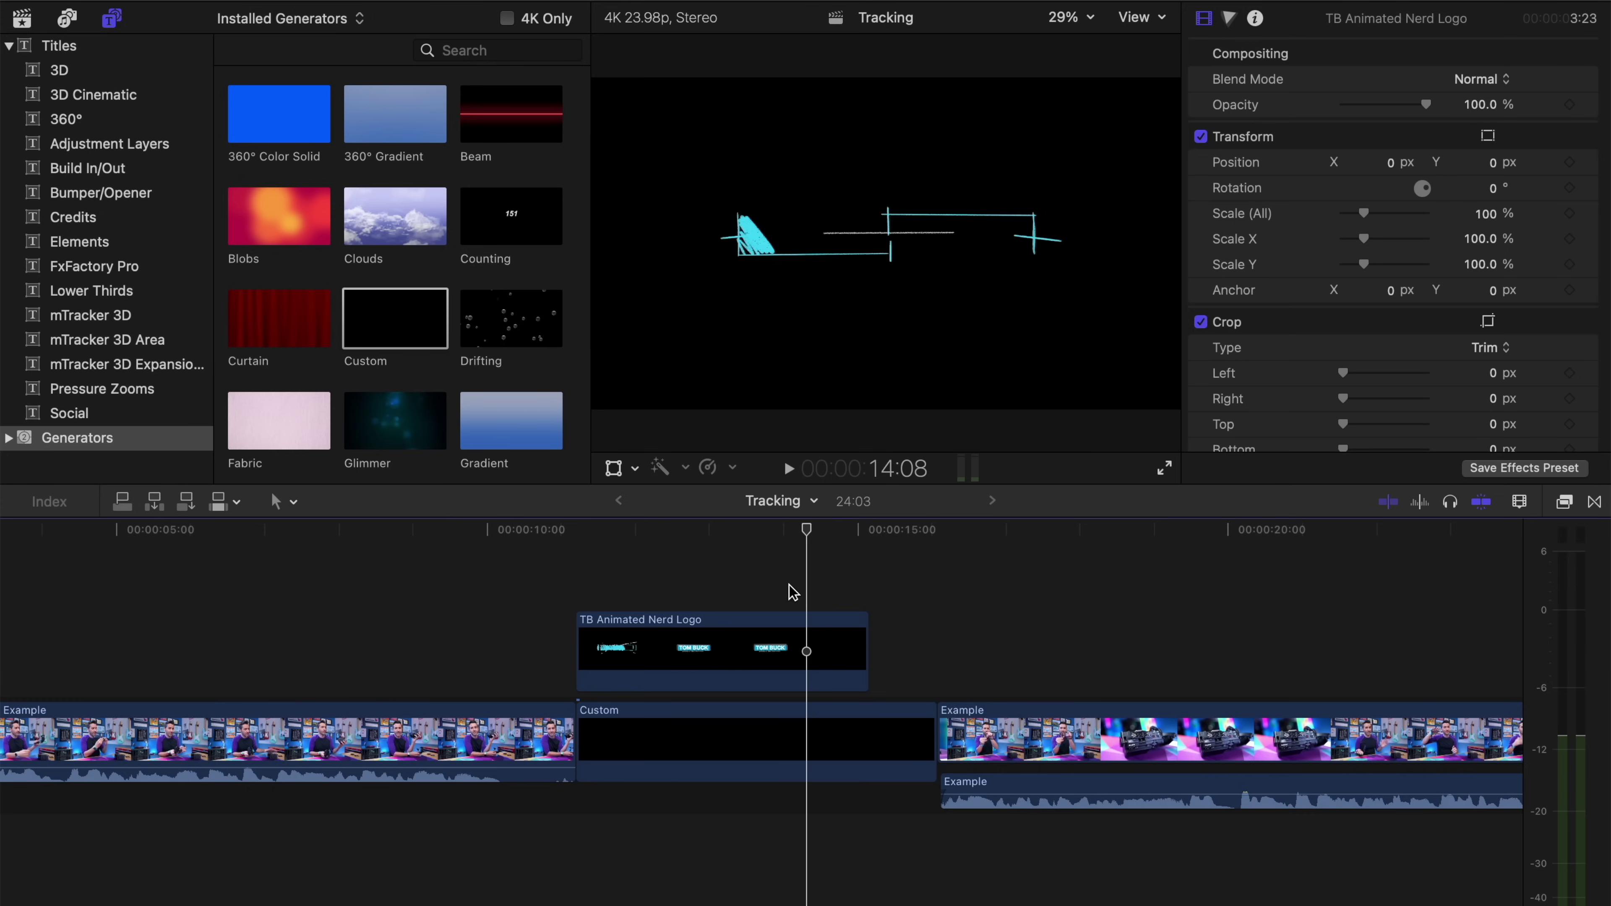
{"action": "left_click_drag", "start_coordinate": [866, 633], "coordinate": [805, 635]}
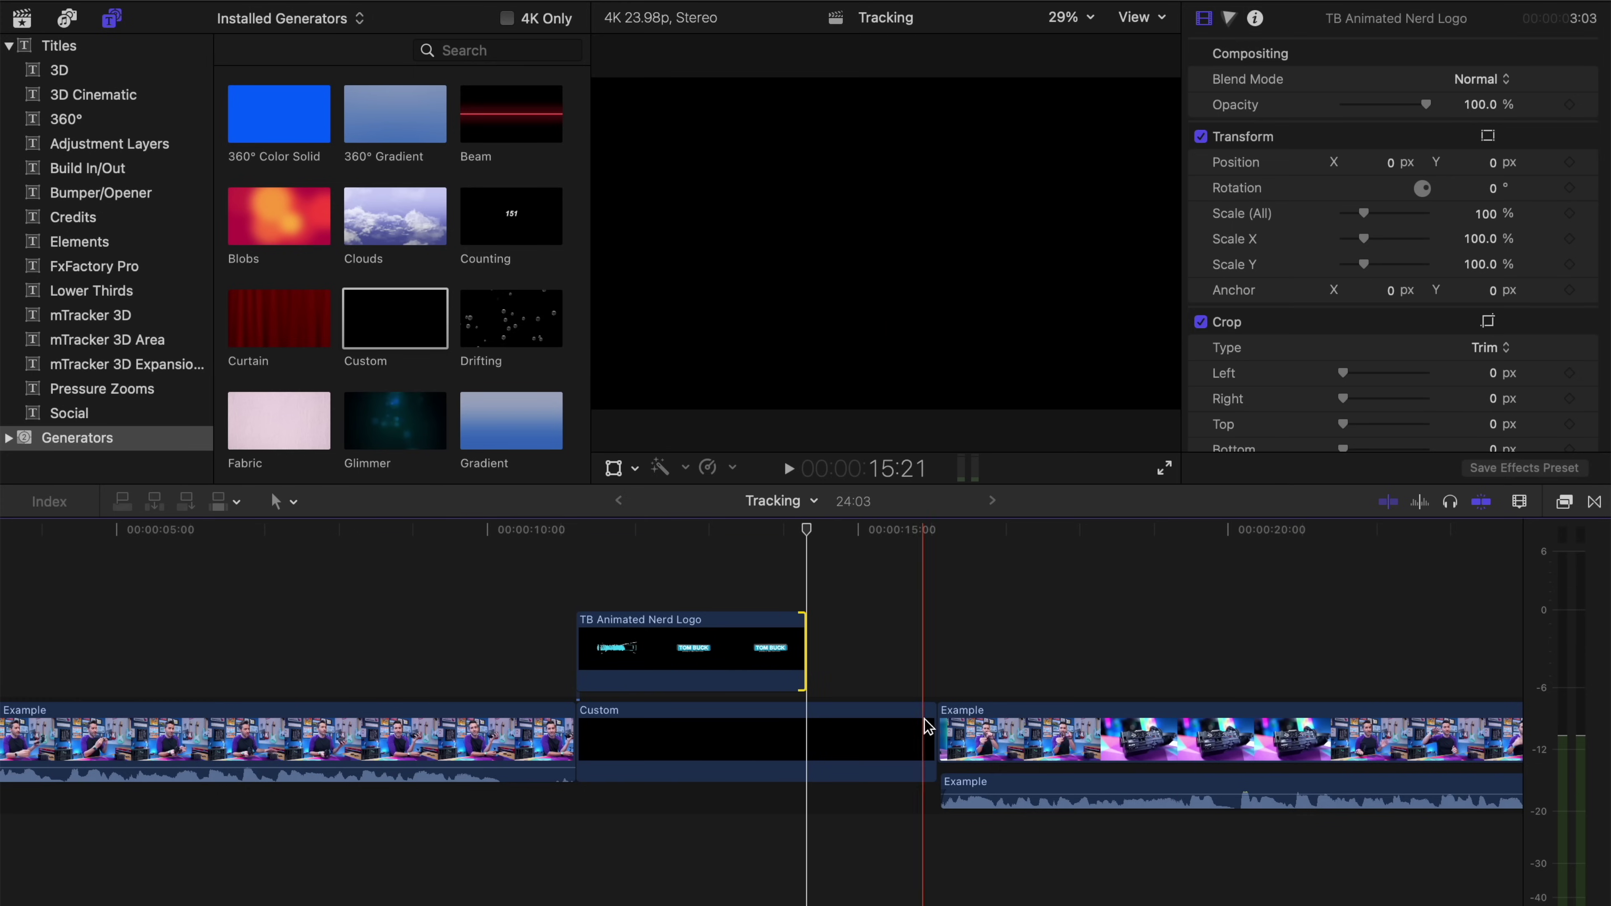
{"action": "left_click_drag", "start_coordinate": [927, 722], "coordinate": [793, 716]}
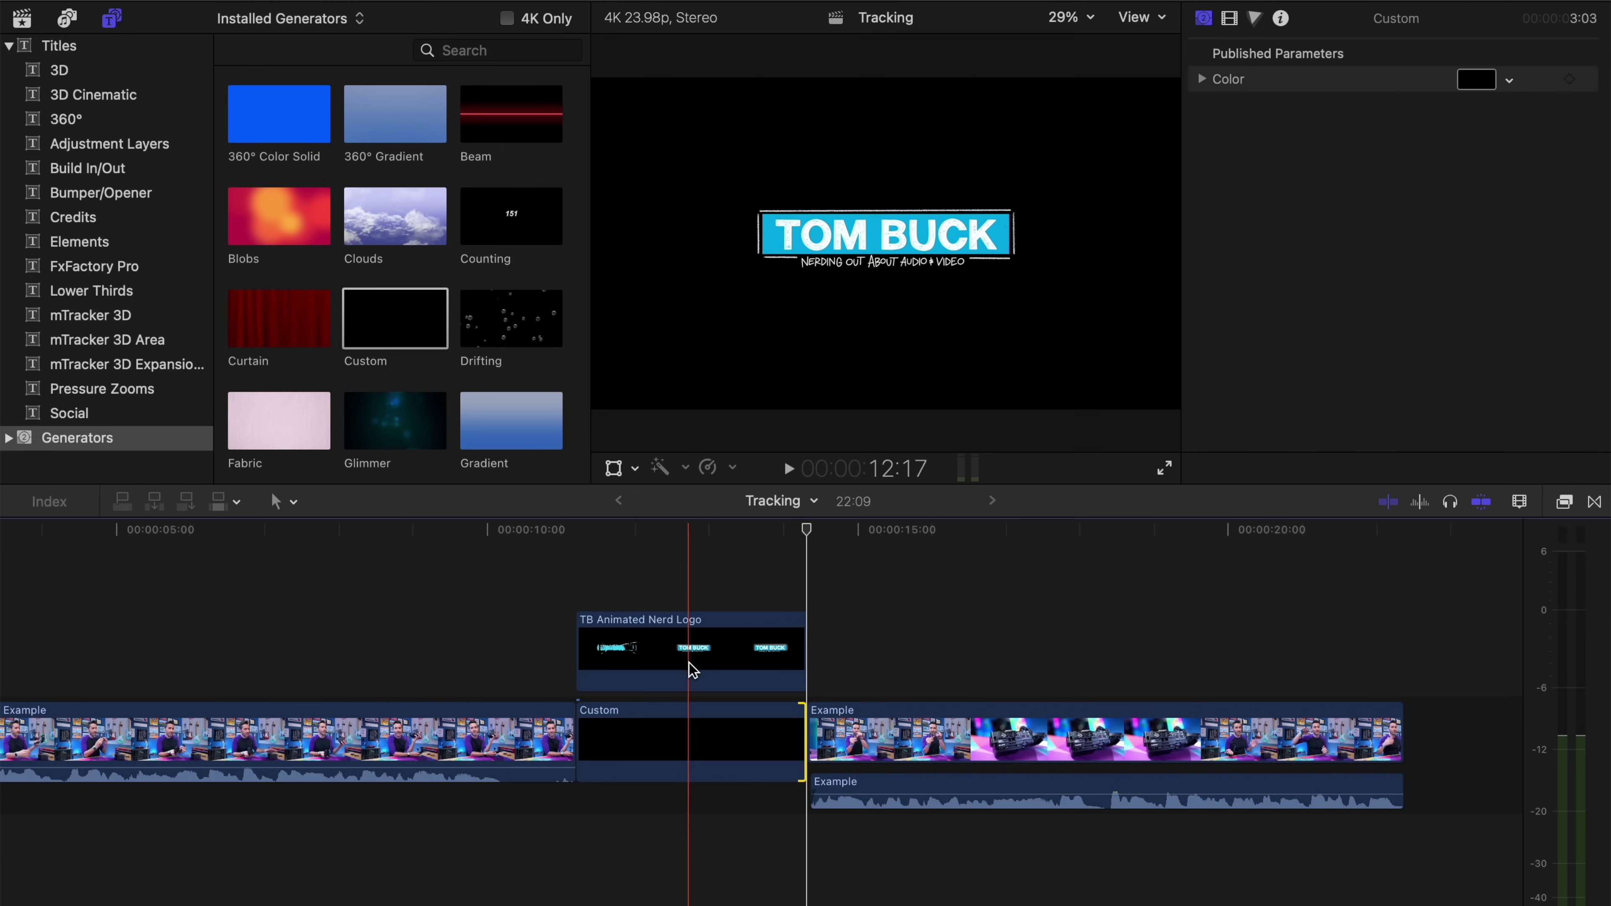
Step: Replace the TB Animated Nerd Logo clip above the placeholder with the A7S1644 and A7S1943 footage clips
{"action": "left_click", "coordinate": [691, 631]}
{"action": "key", "text": "Delete"}
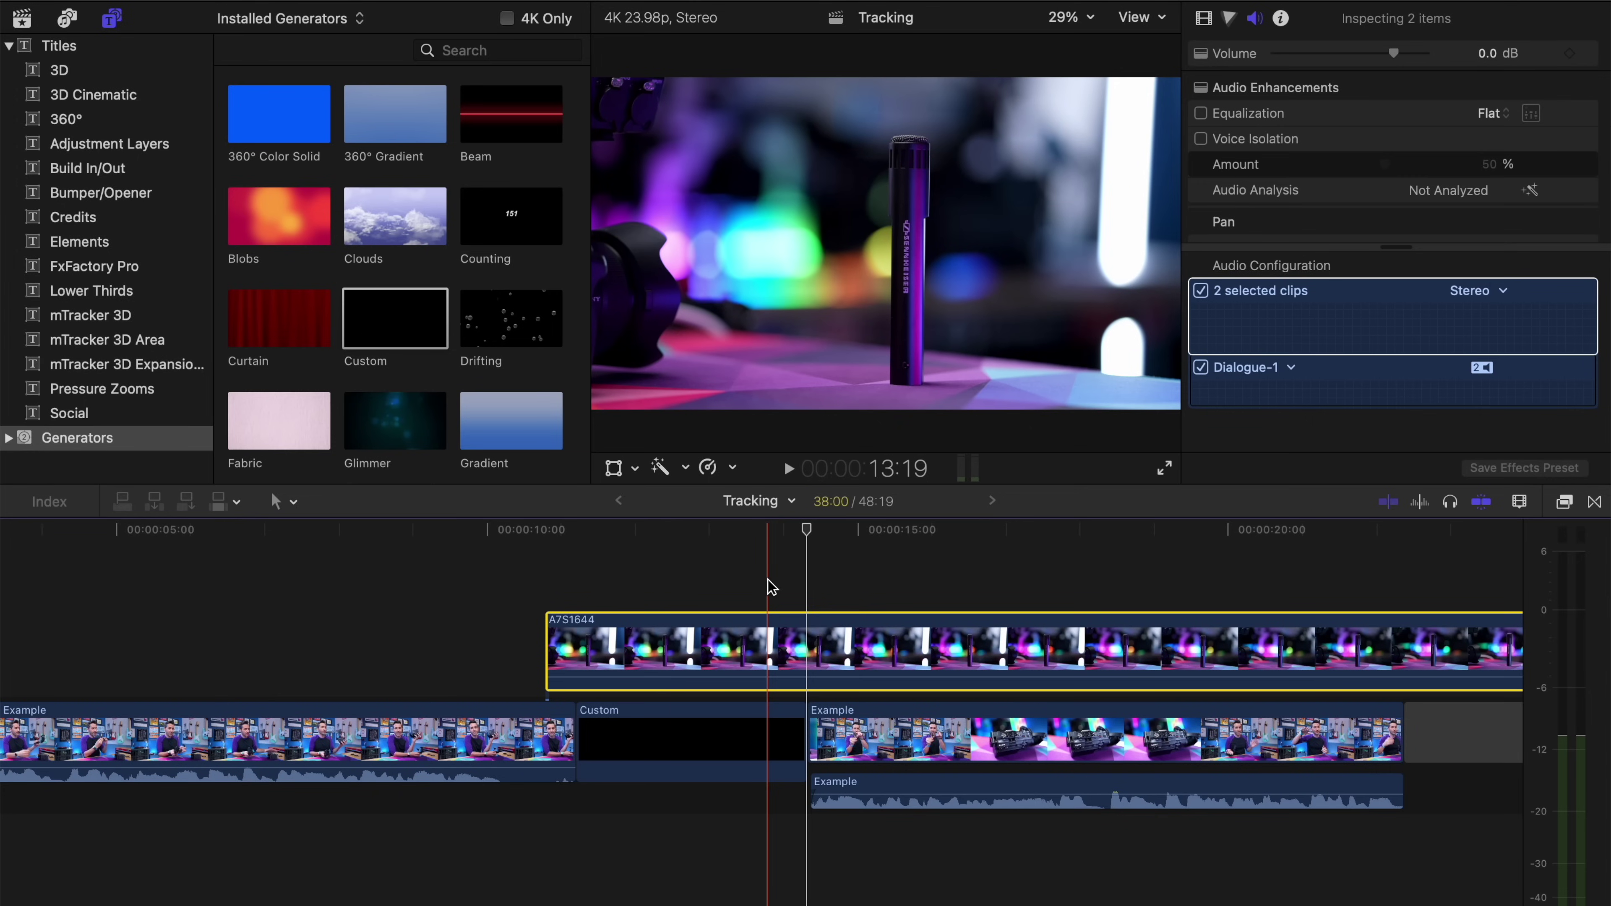
{"action": "key", "text": "super+minus"}
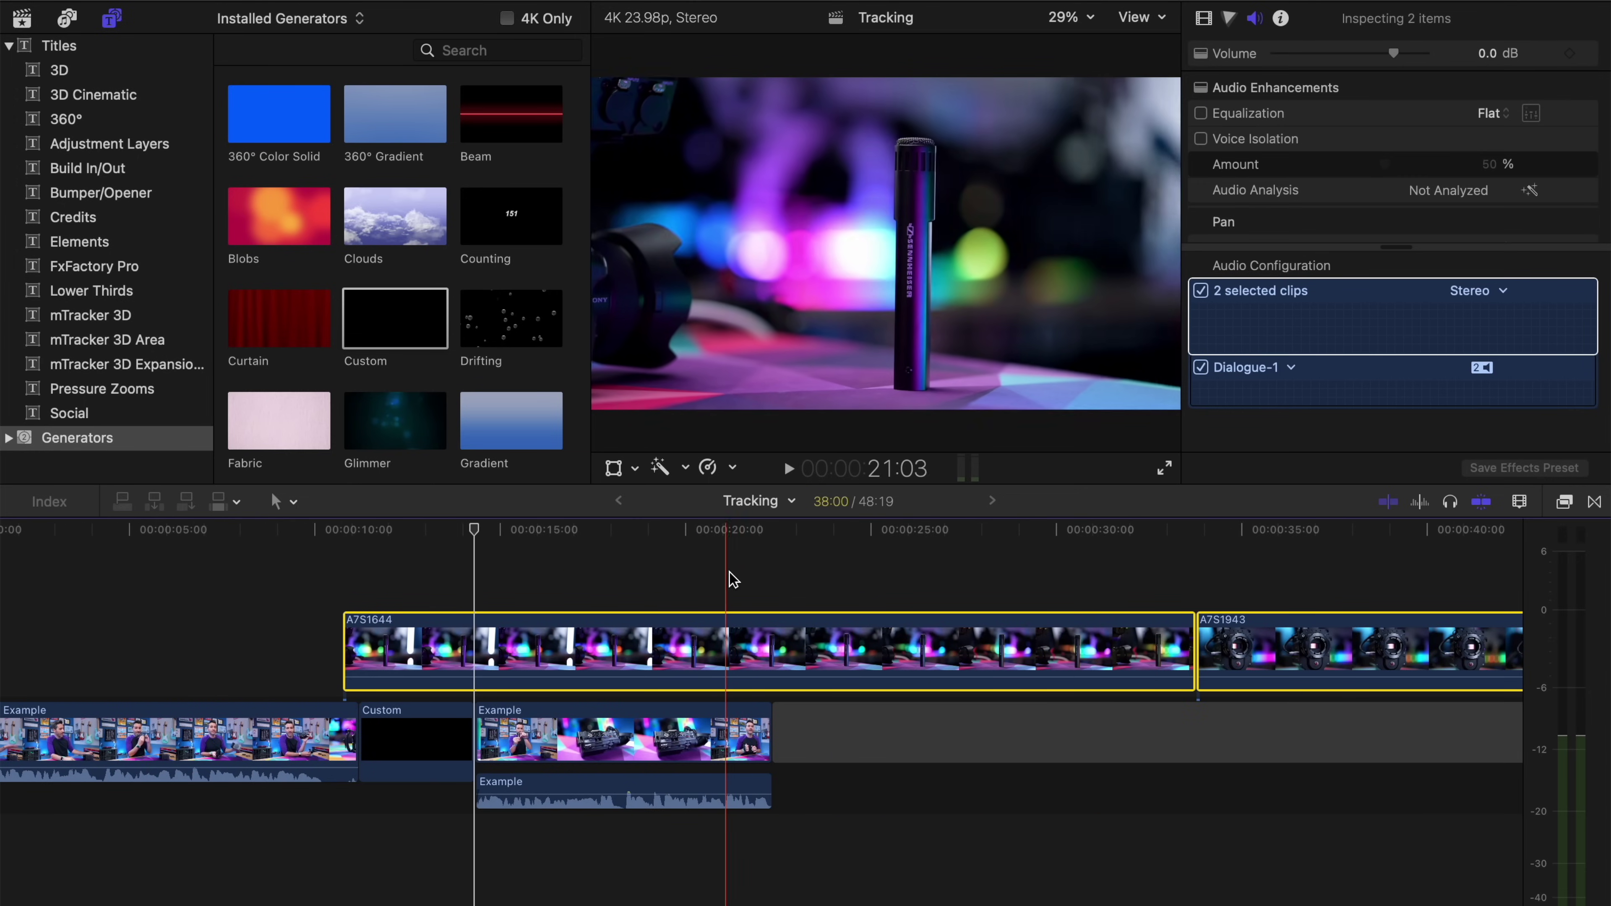
{"action": "scroll", "coordinate": [880, 585], "scroll_direction": "right", "scroll_amount": 5}
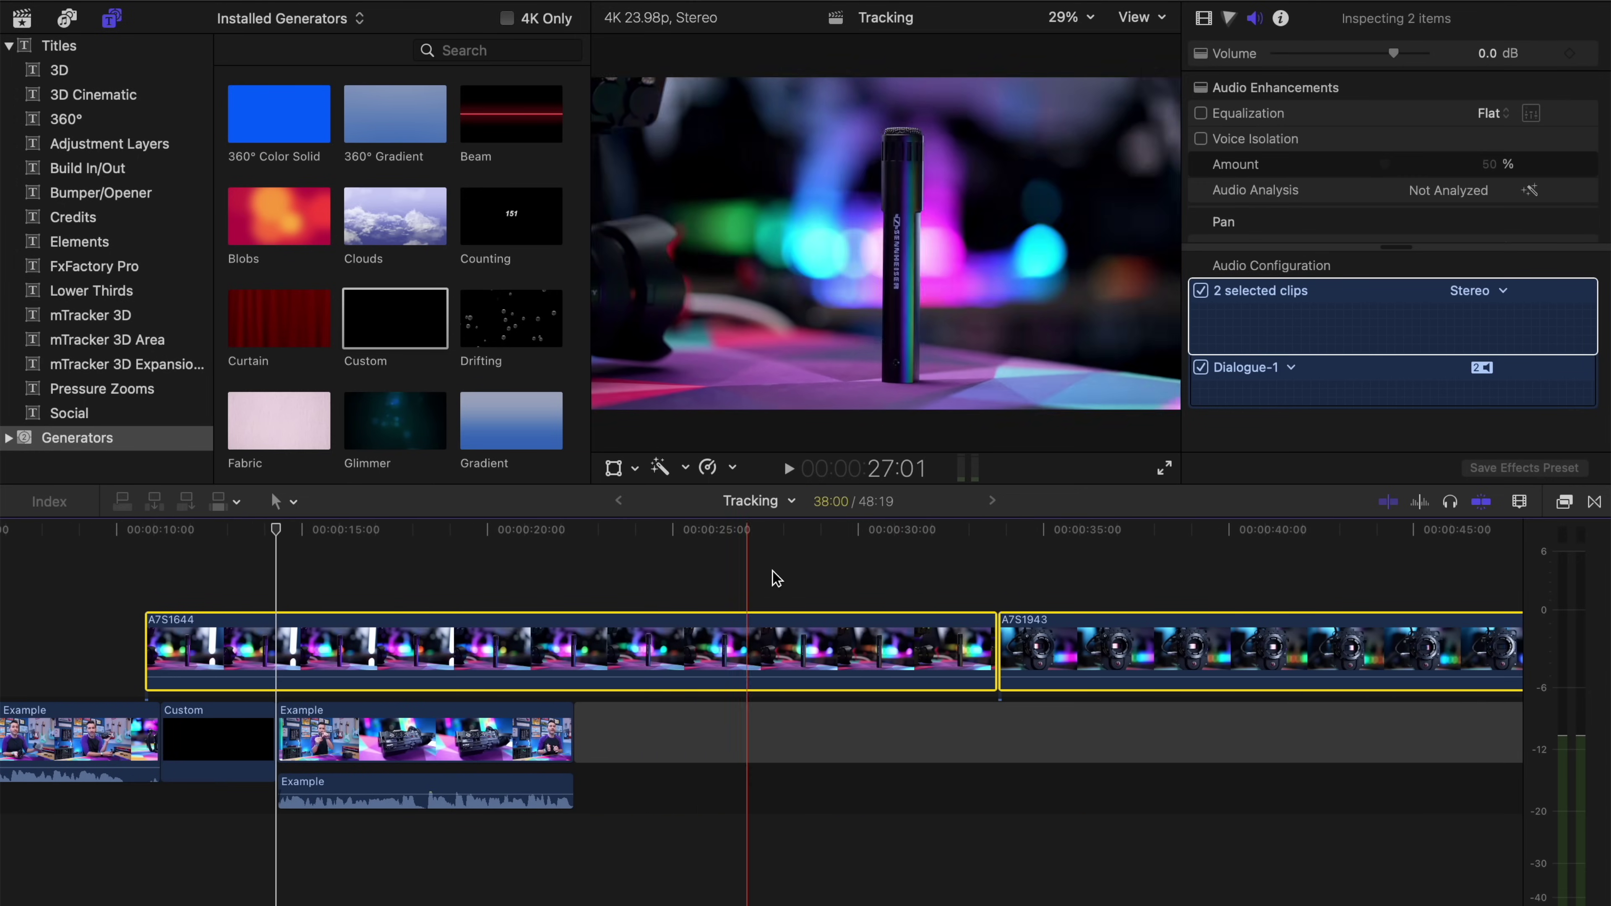
{"action": "scroll", "coordinate": [1254, 602], "scroll_direction": "right", "scroll_amount": 4}
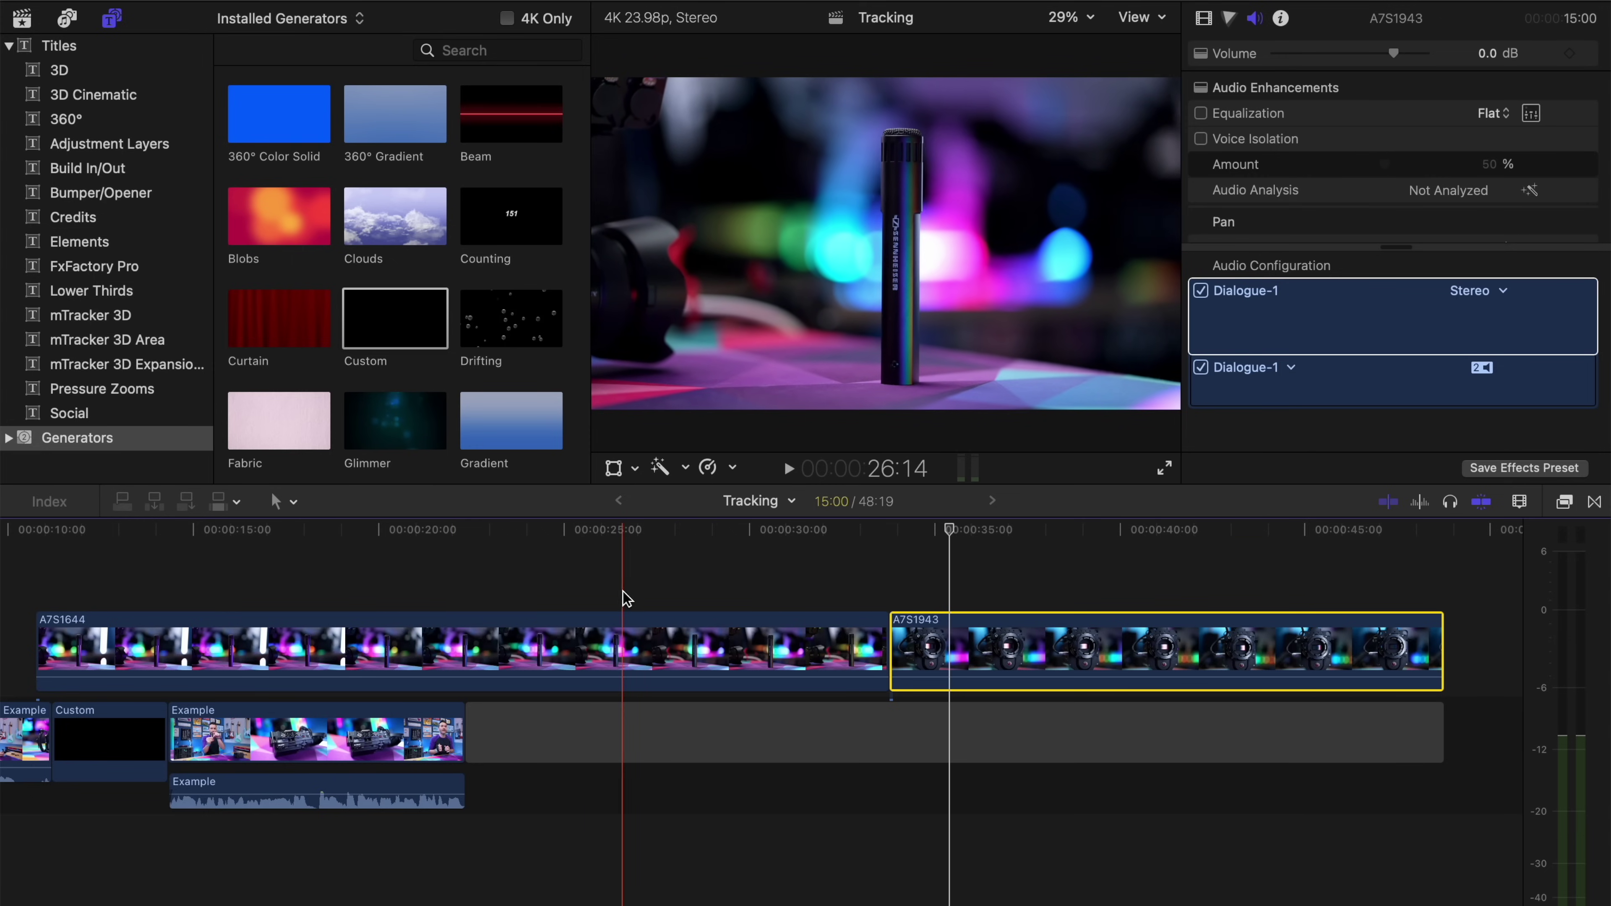
Step: Preview the A7S1644 and A7S1943 footage and delete the A7S1943 clip from the timeline
{"action": "left_click", "coordinate": [571, 597]}
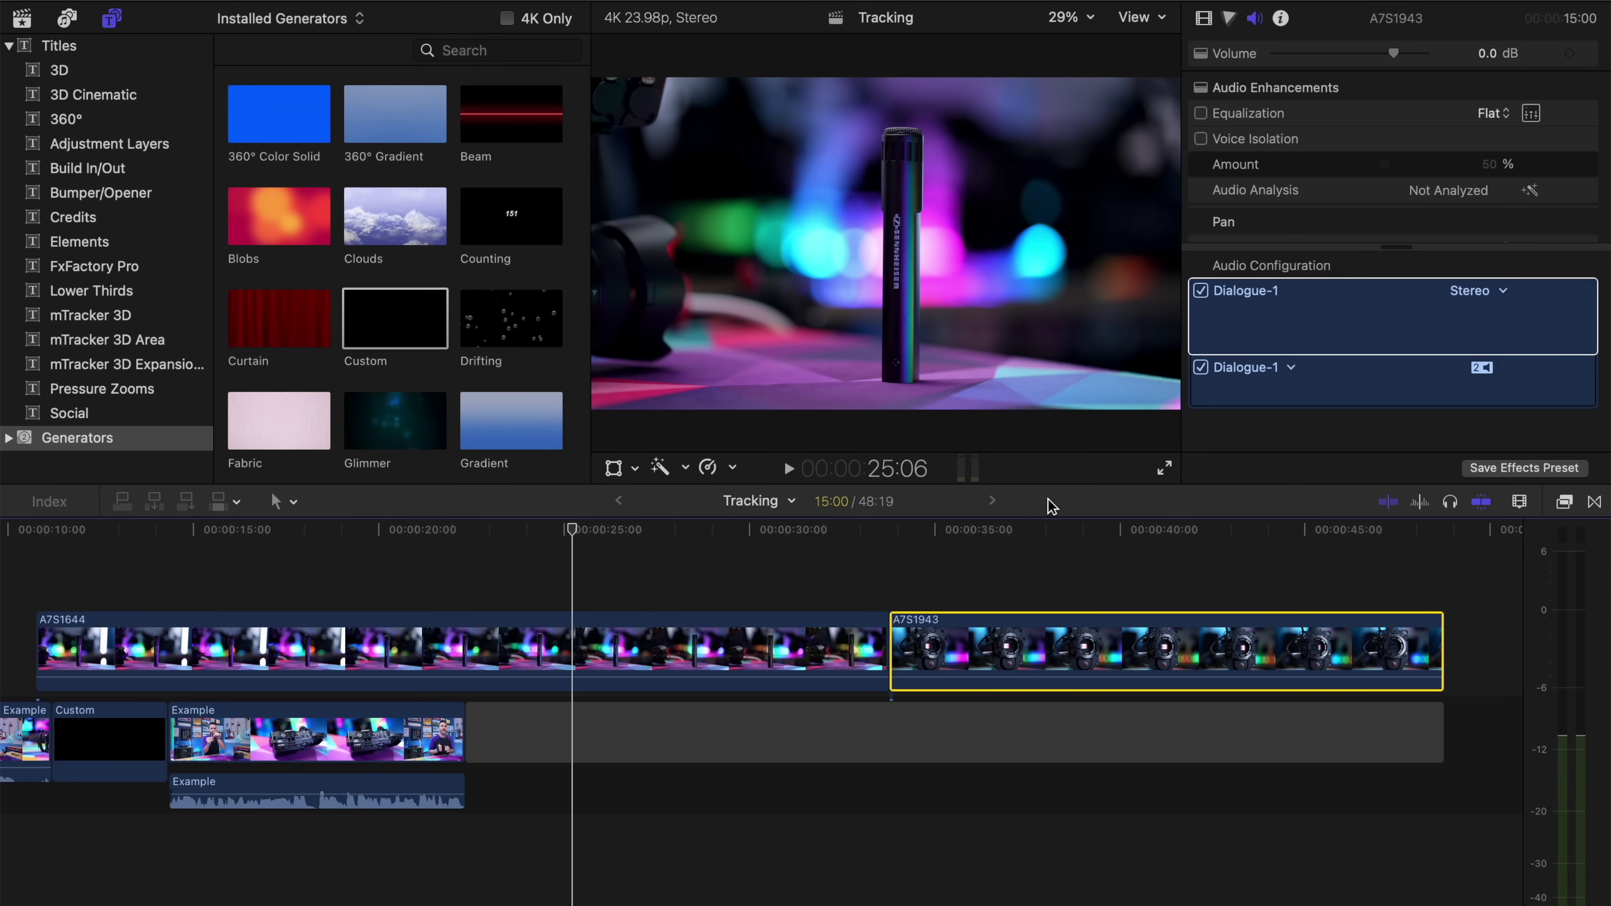
{"action": "left_click", "coordinate": [1040, 535]}
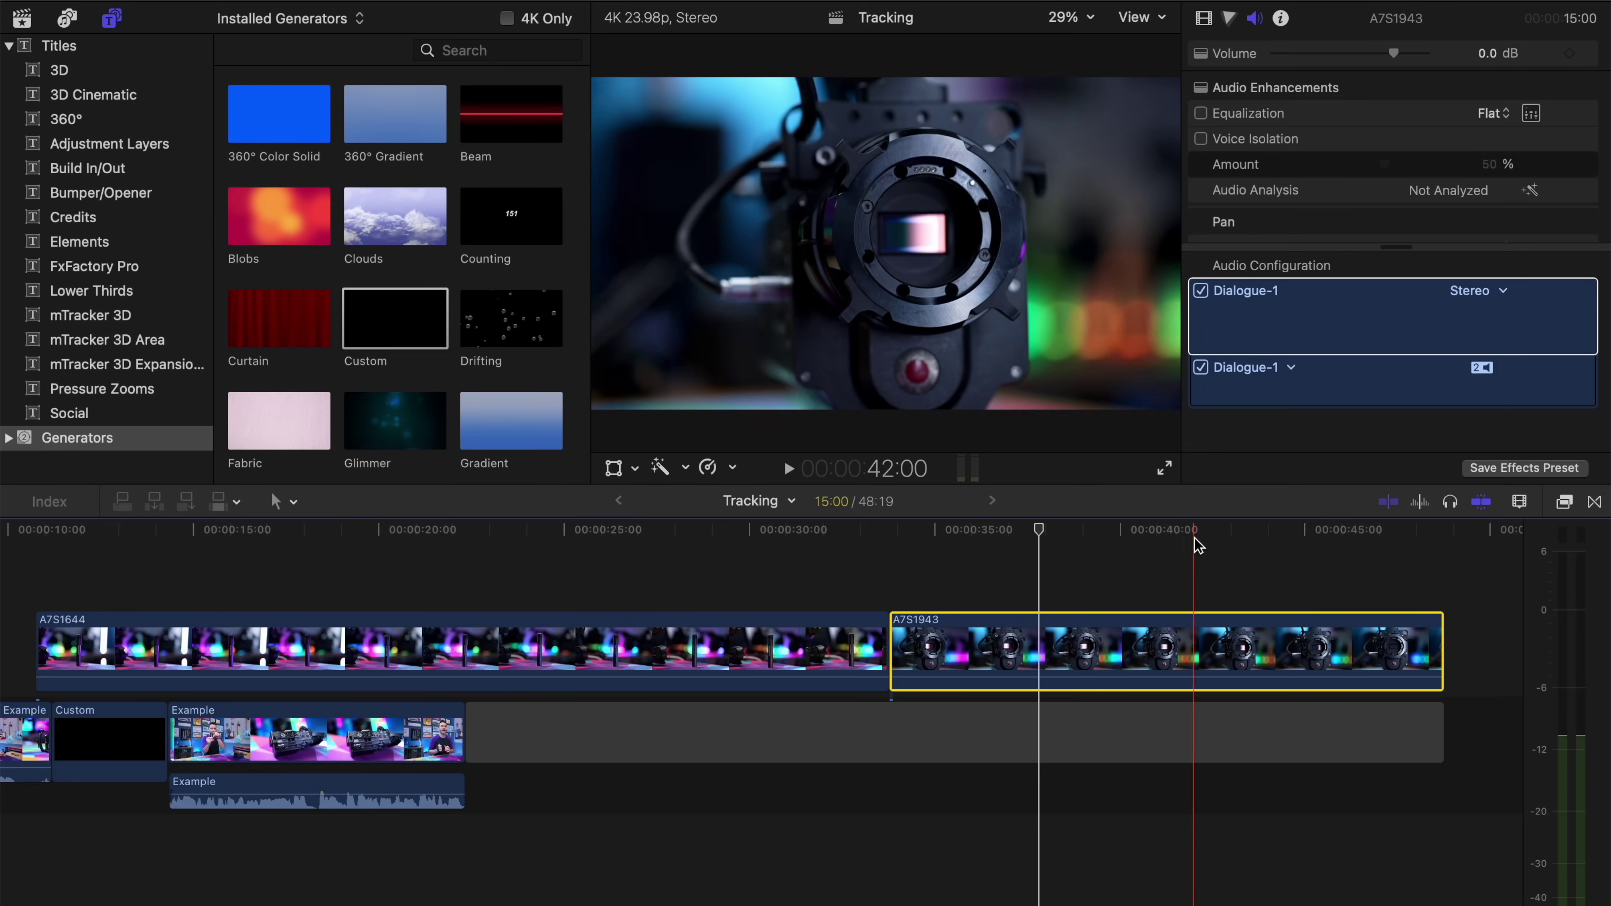
{"action": "key", "text": "Delete"}
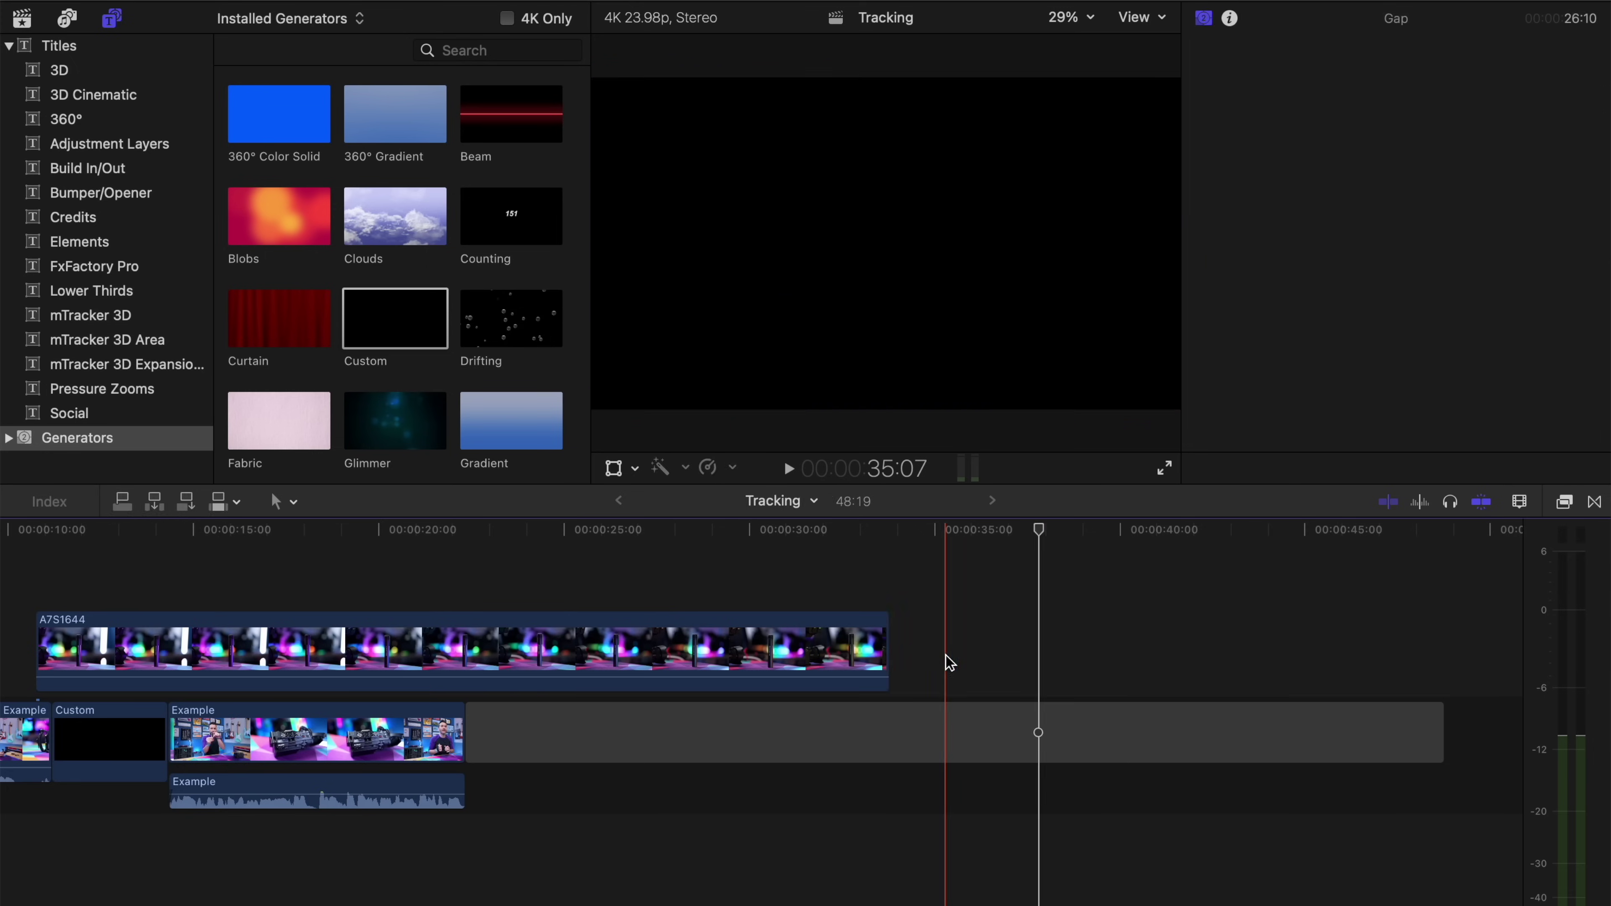
Step: Trim both ends of the A7S1644 clip to about 3:04 so that it covers the Custom placeholder
{"action": "scroll", "coordinate": [946, 653], "scroll_direction": "left", "scroll_amount": 3}
{"action": "left_click", "coordinate": [325, 647]}
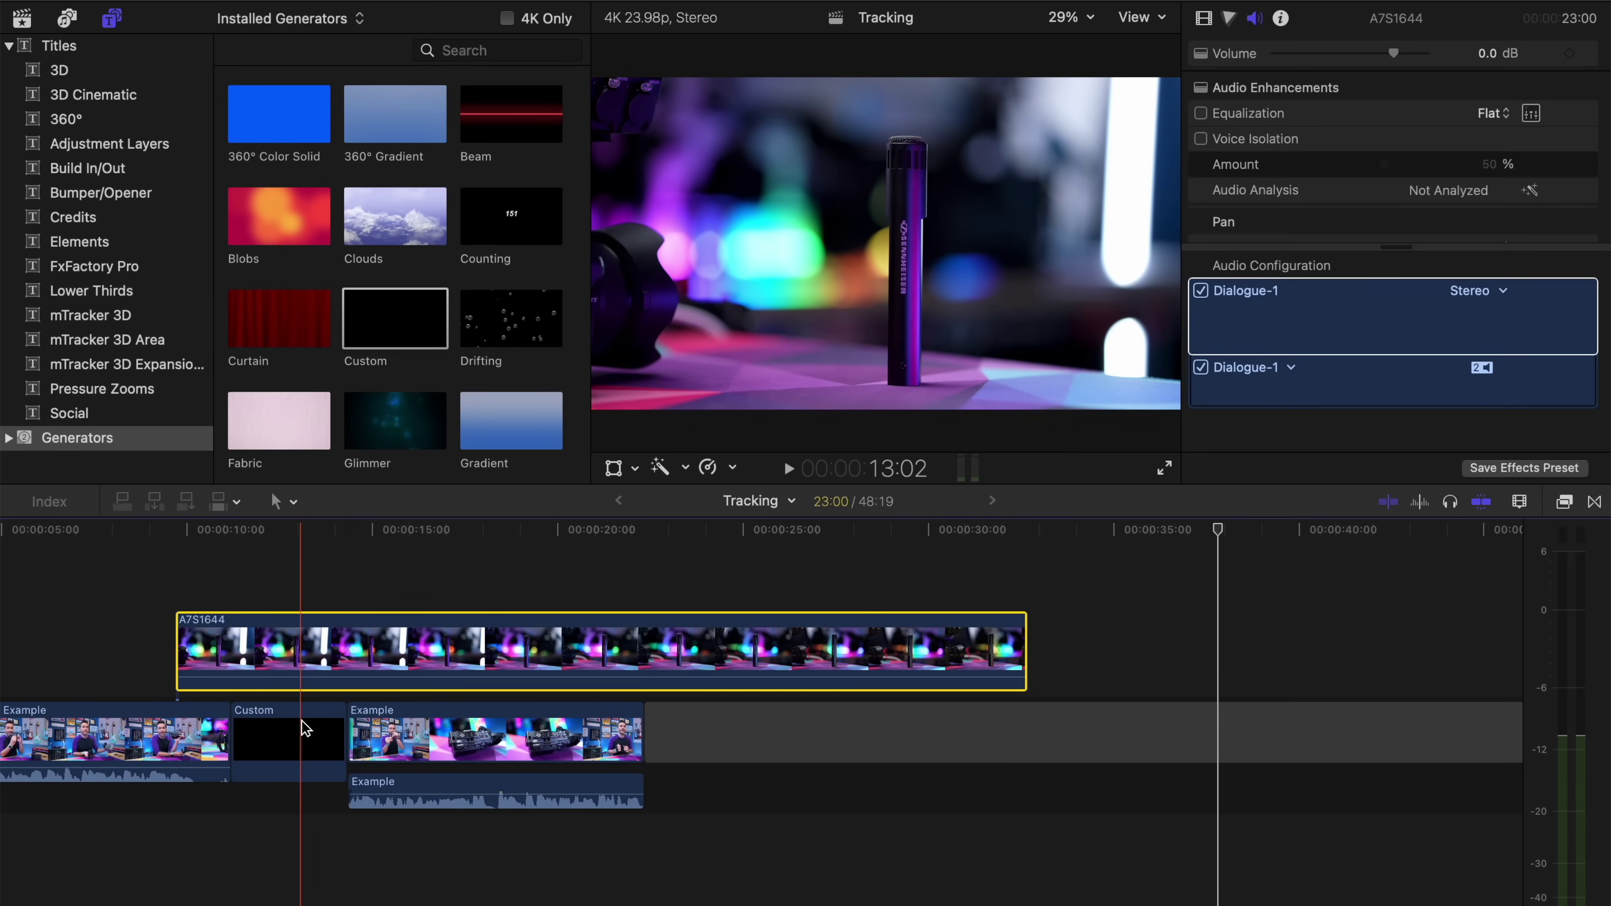
{"action": "scroll", "coordinate": [697, 663], "scroll_direction": "left", "scroll_amount": 3}
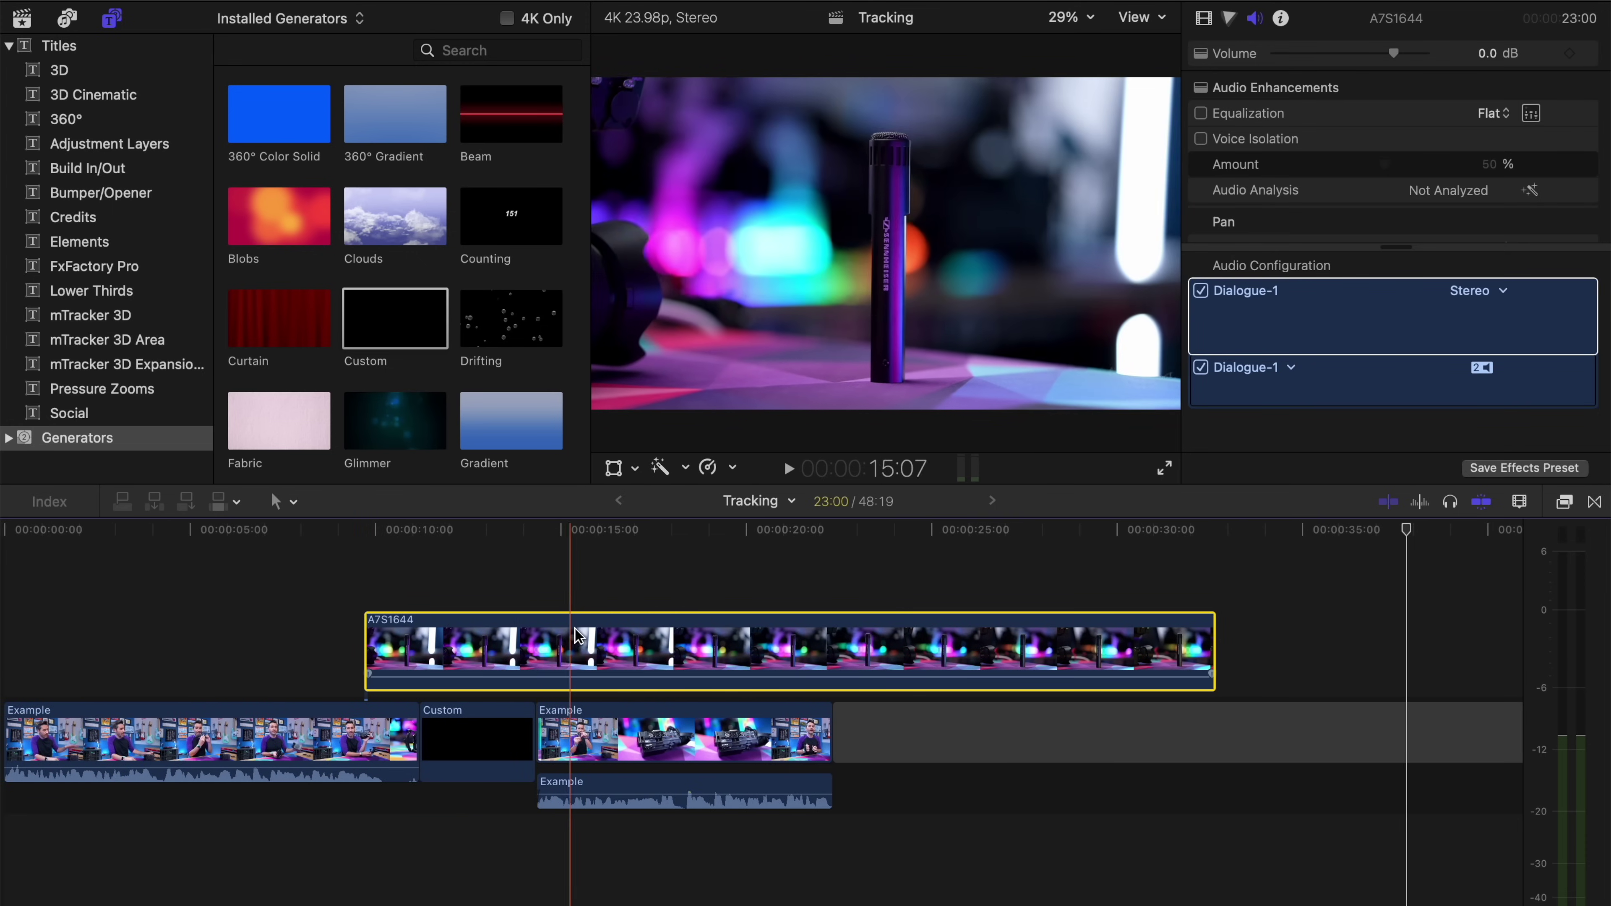
{"action": "left_click", "coordinate": [558, 593]}
{"action": "left_click_drag", "start_coordinate": [367, 650], "coordinate": [434, 650]}
{"action": "left_click_drag", "start_coordinate": [1071, 619], "coordinate": [542, 619]}
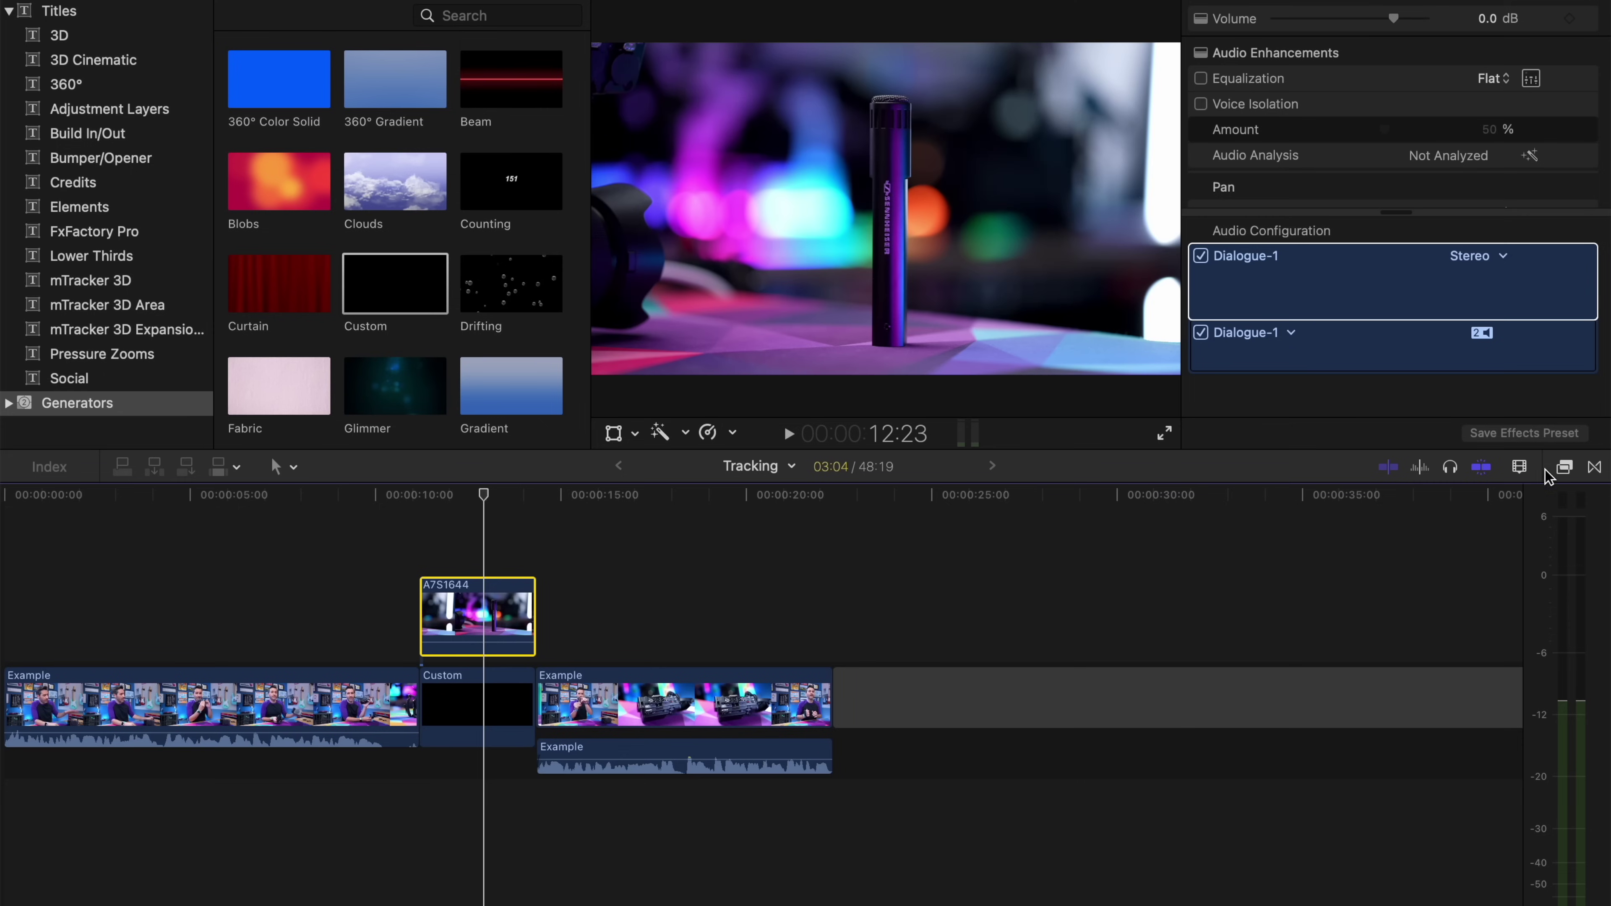
Step: Browse the Custom category of video effects for the A7S1644 clip
{"action": "left_click", "coordinate": [1563, 468]}
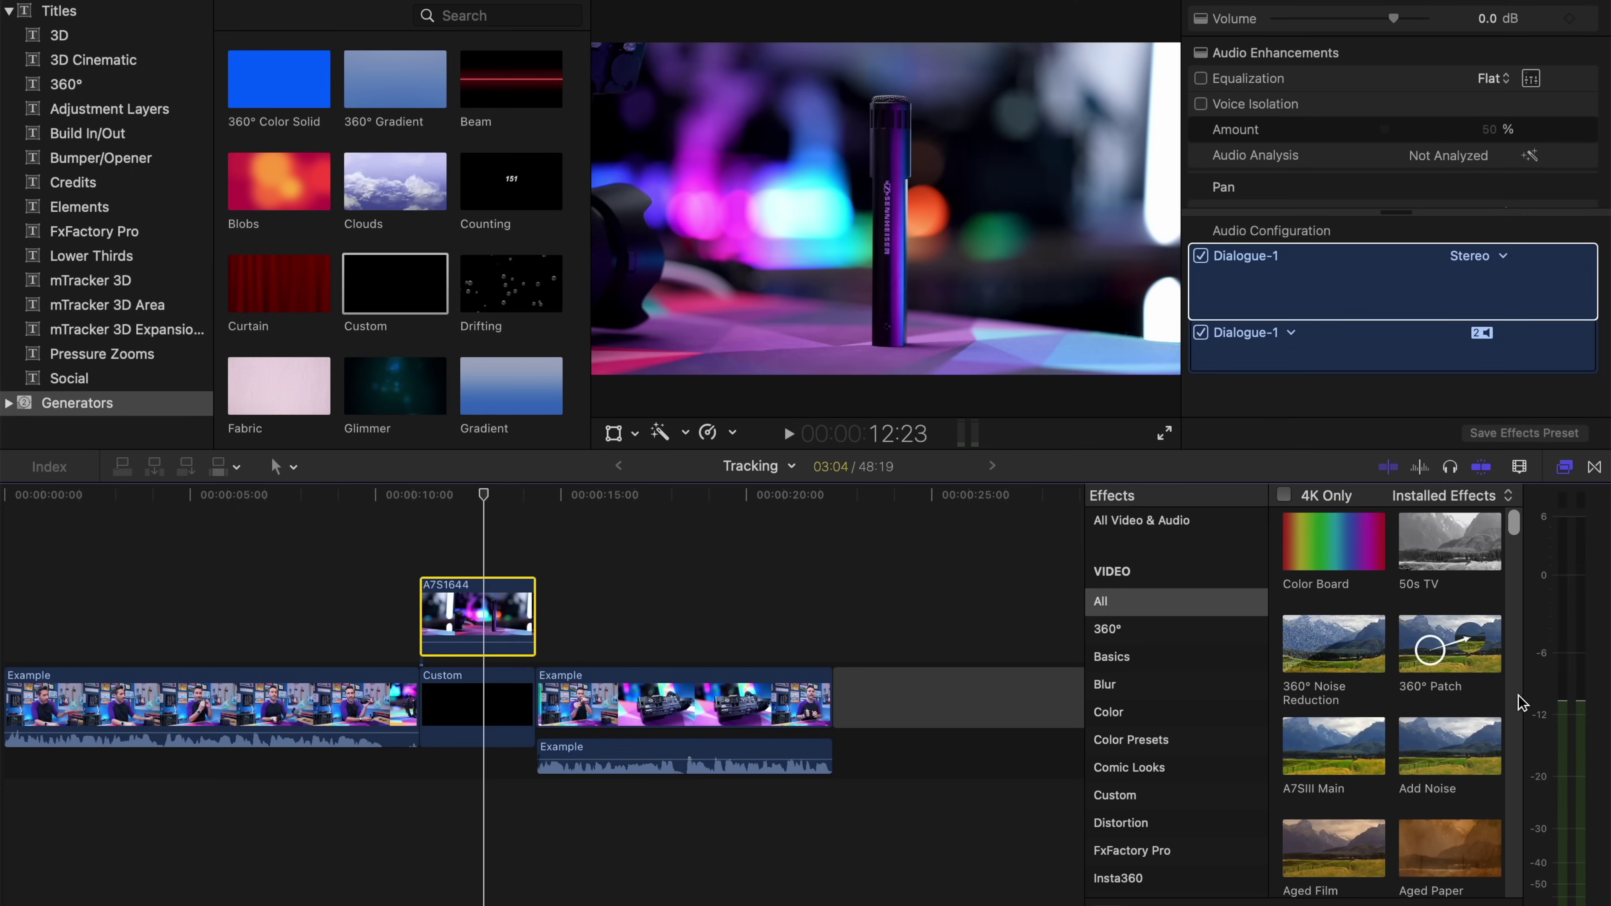
{"action": "left_click", "coordinate": [1114, 795]}
{"action": "scroll", "coordinate": [1446, 729], "scroll_direction": "down", "scroll_amount": 1}
{"action": "left_click", "coordinate": [1442, 825]}
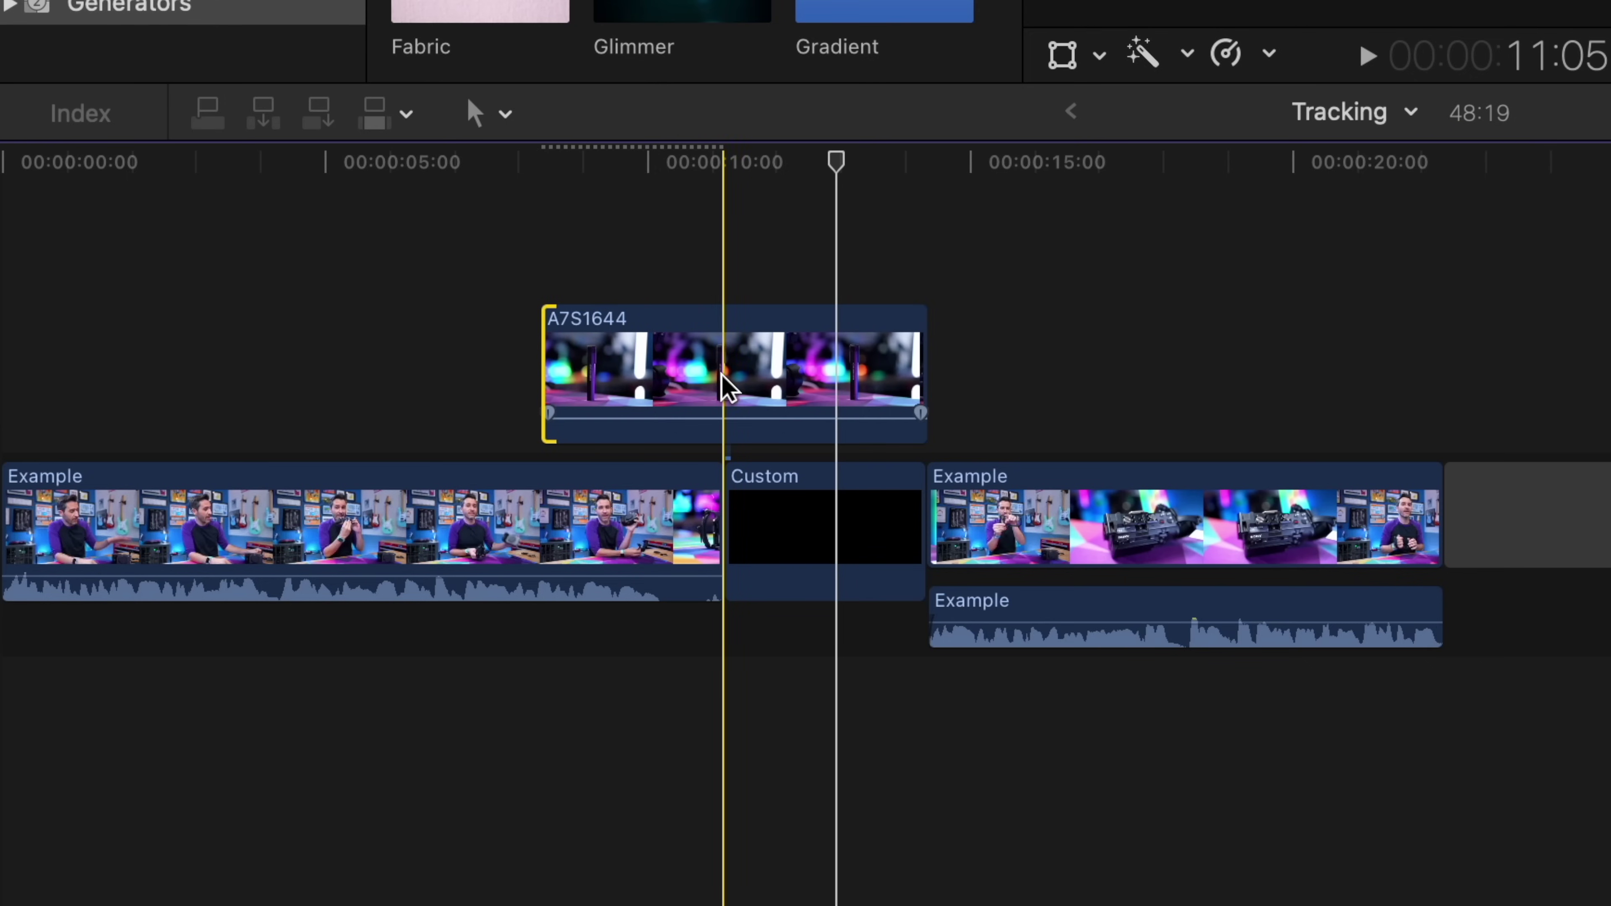
Step: Play the end of the first Example clip through the A7S1644 footage to check the transitions
{"action": "left_click", "coordinate": [786, 375]}
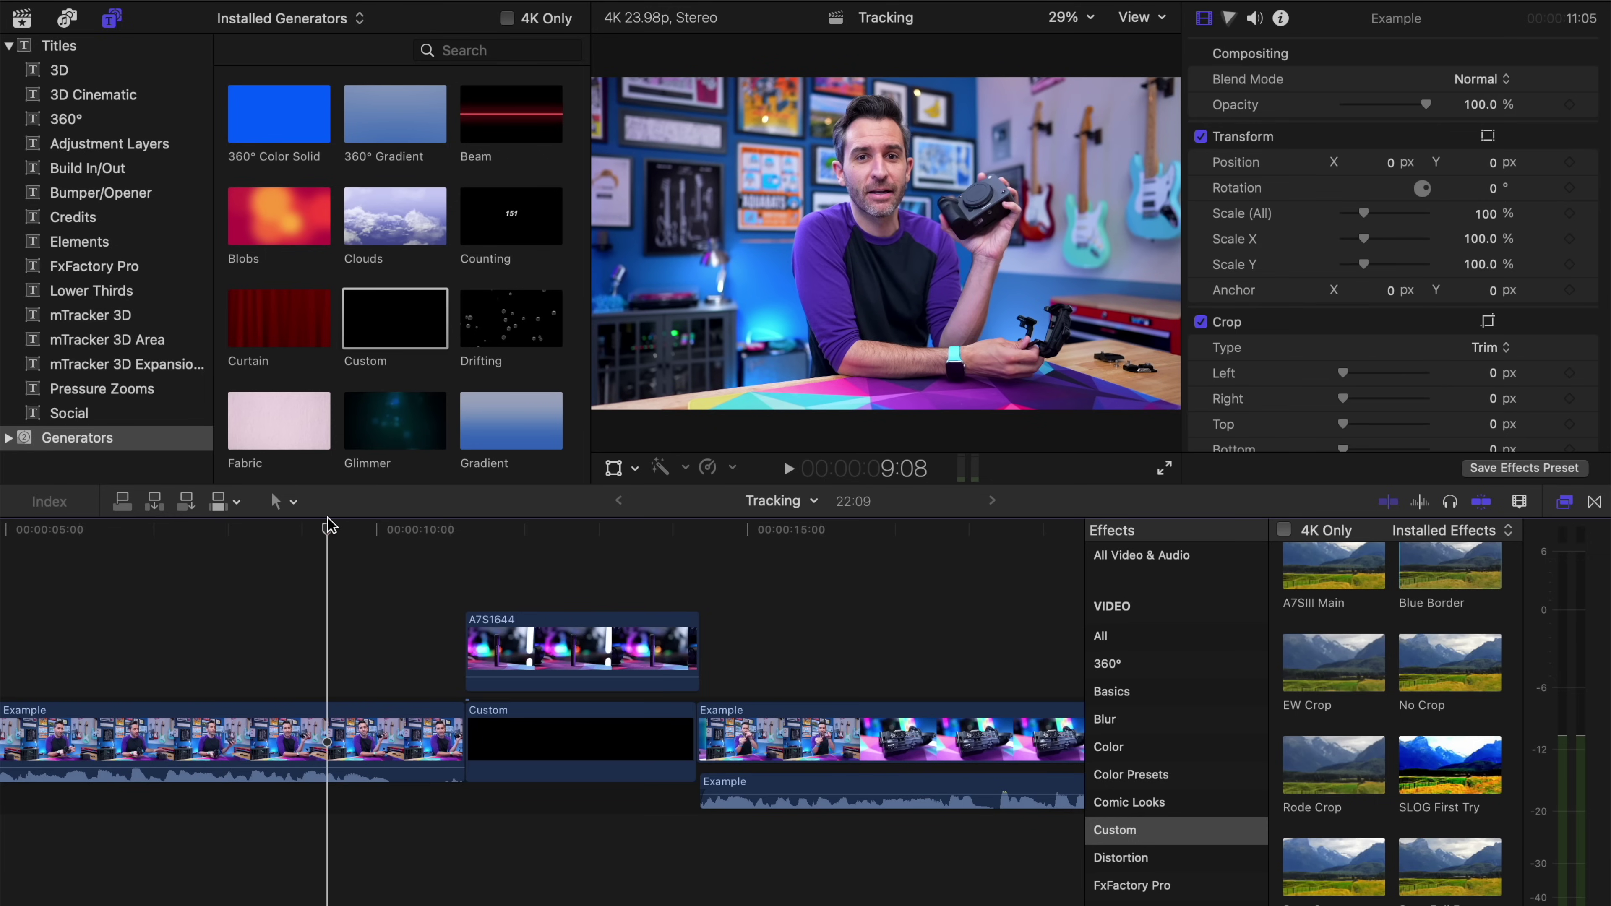
{"action": "left_click", "coordinate": [293, 501]}
{"action": "left_click", "coordinate": [236, 509]}
{"action": "key", "text": "space"}
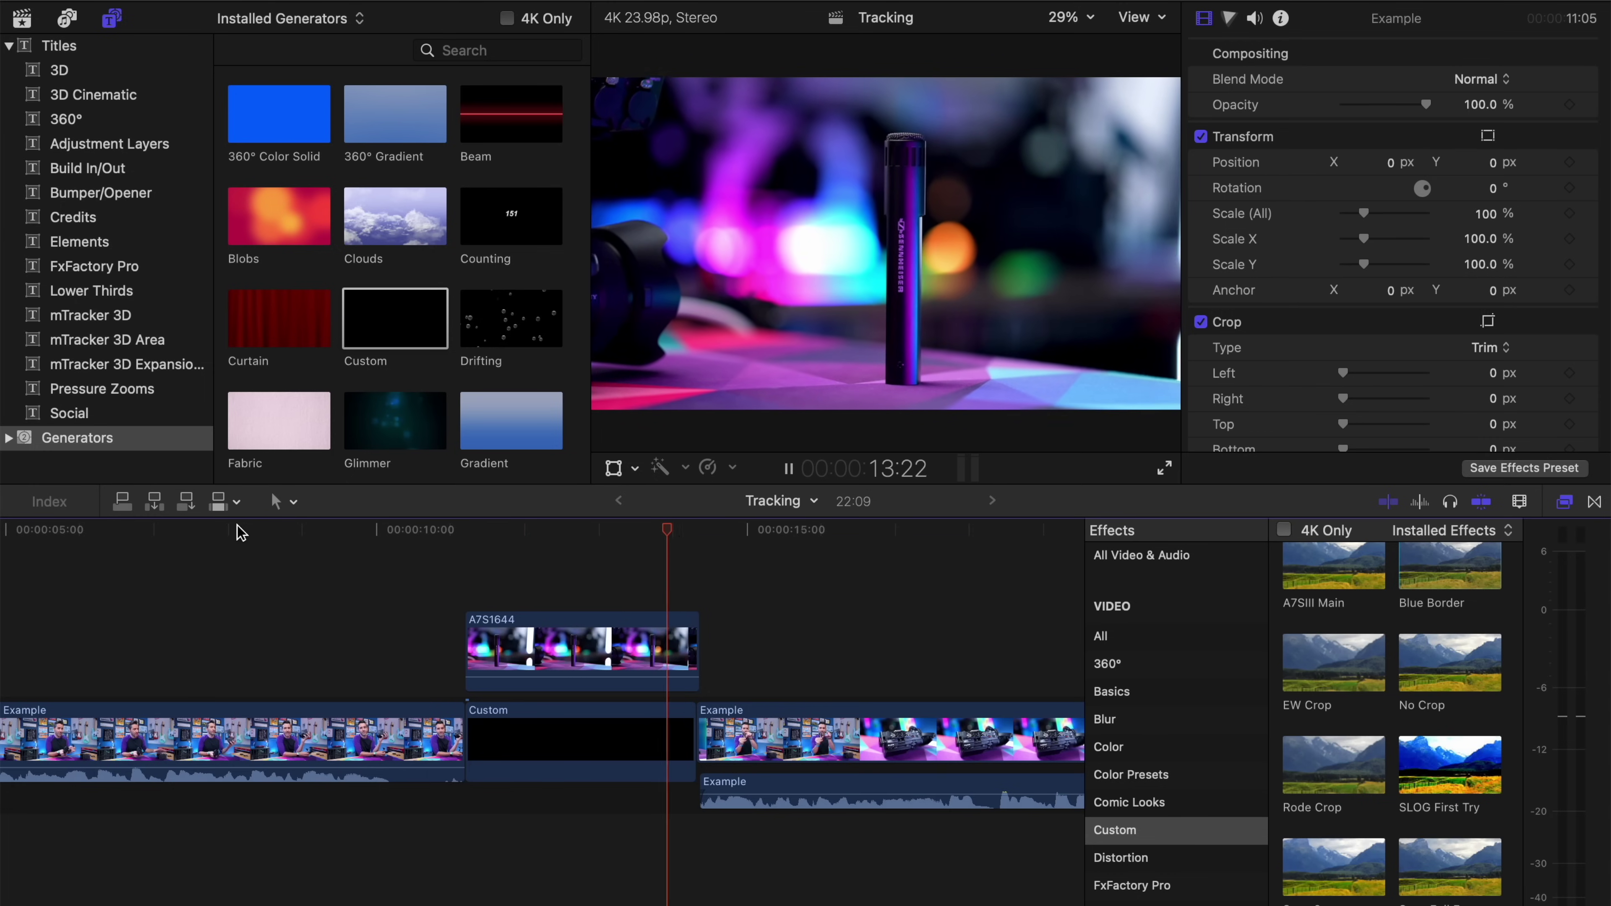
{"action": "key", "text": "space"}
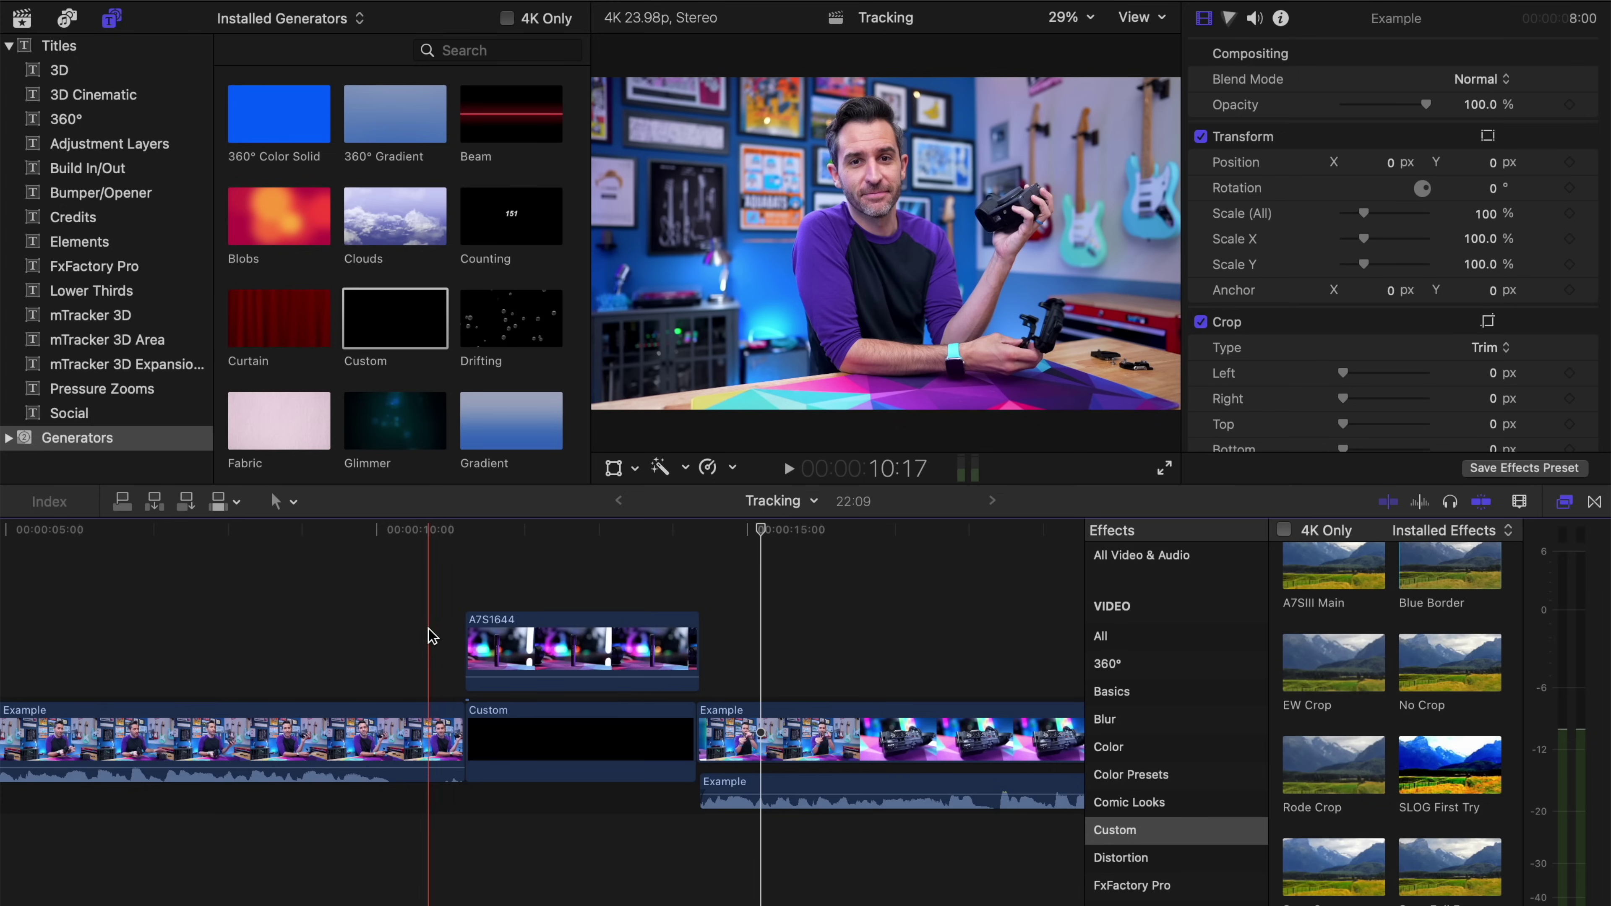
{"action": "key", "text": "space"}
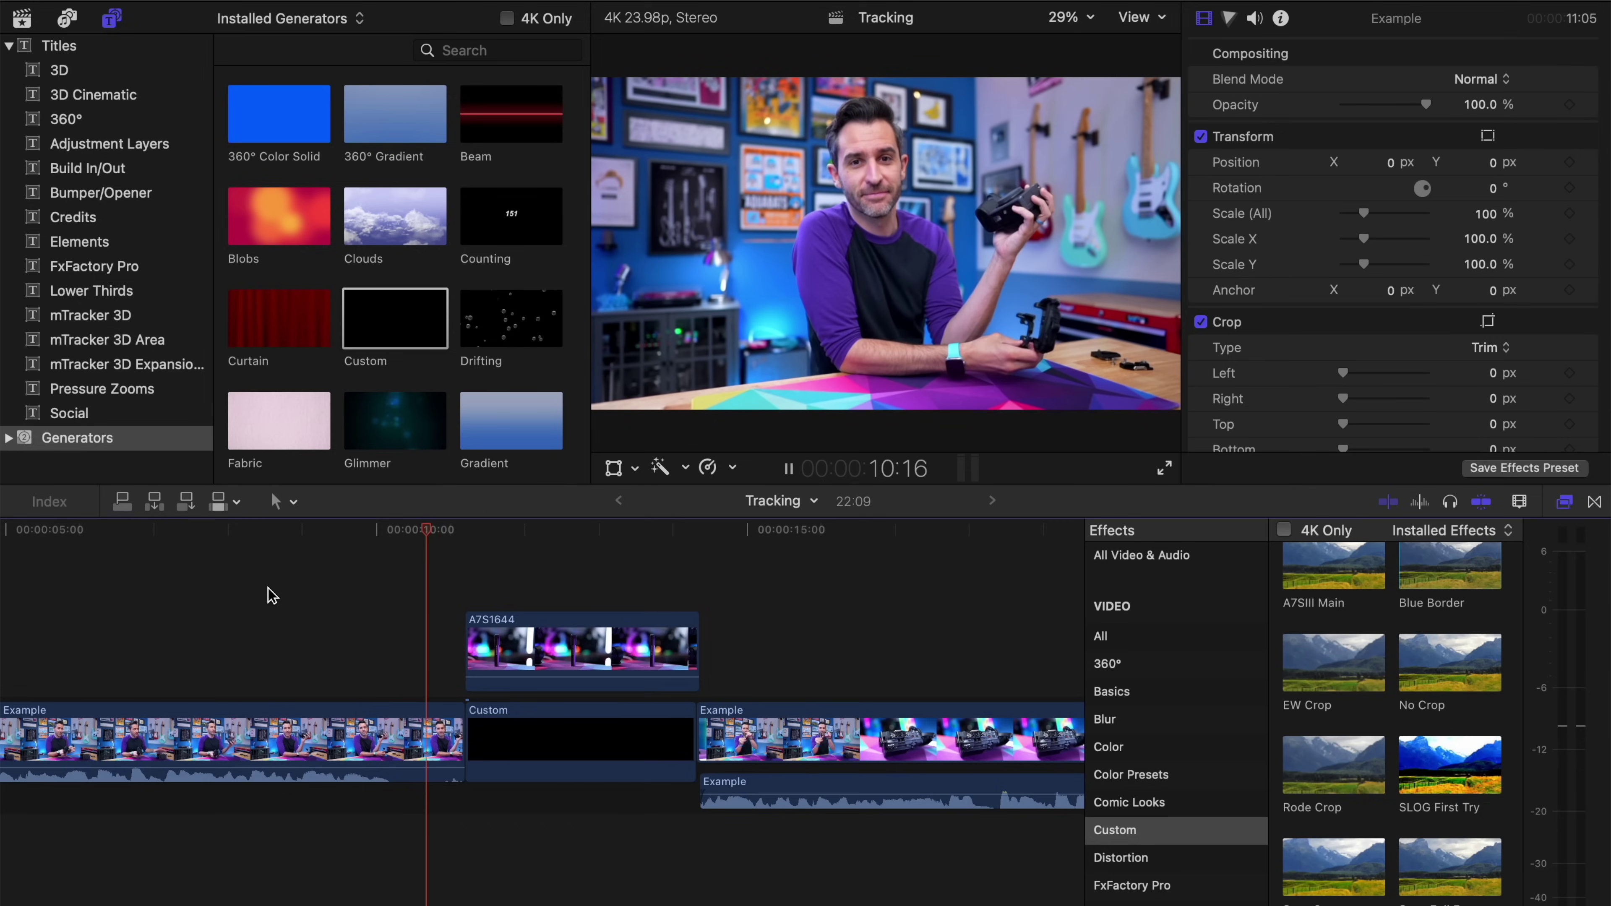
{"action": "key", "text": "space"}
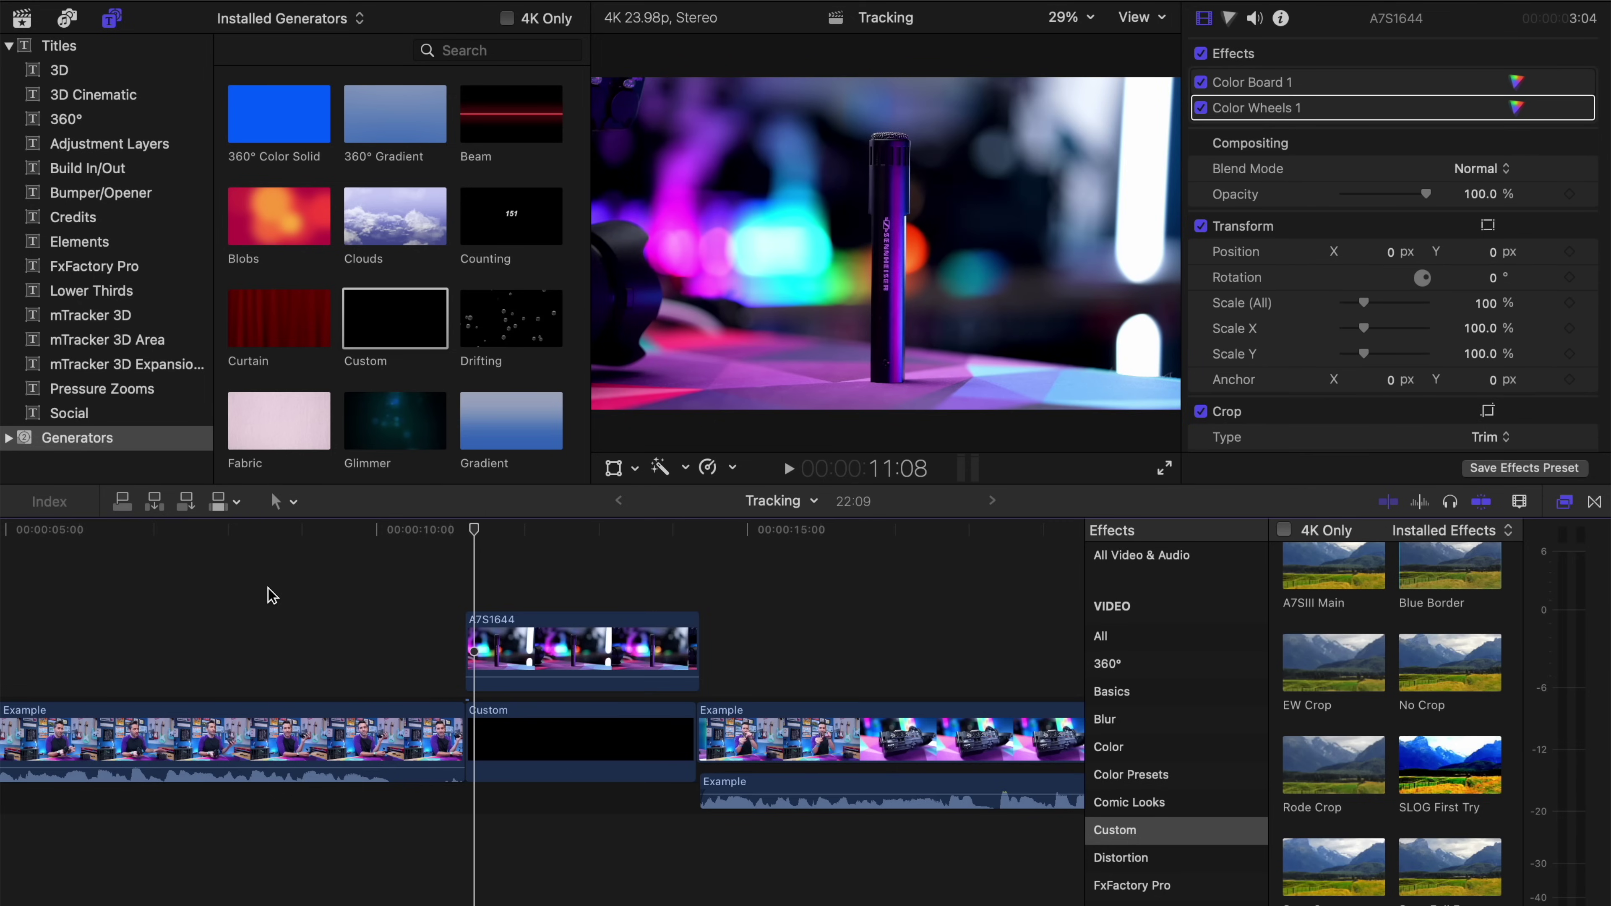
Step: Collapse the second Example clip's separate audio into the clip and expand it again
{"action": "key", "text": "Down"}
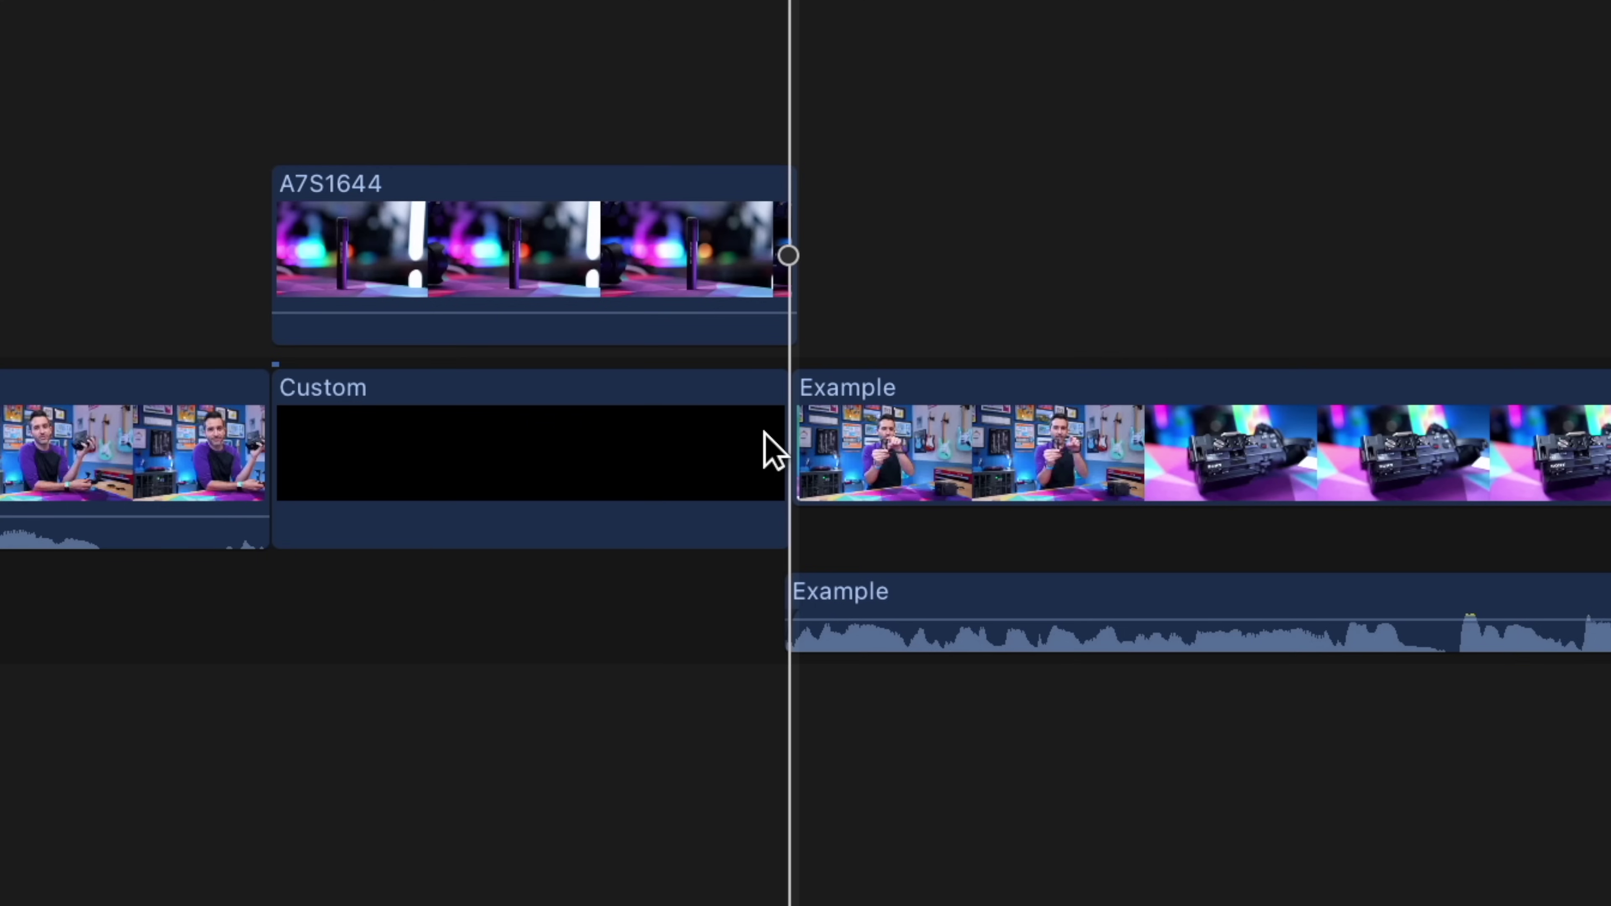
{"action": "double_click", "coordinate": [898, 610]}
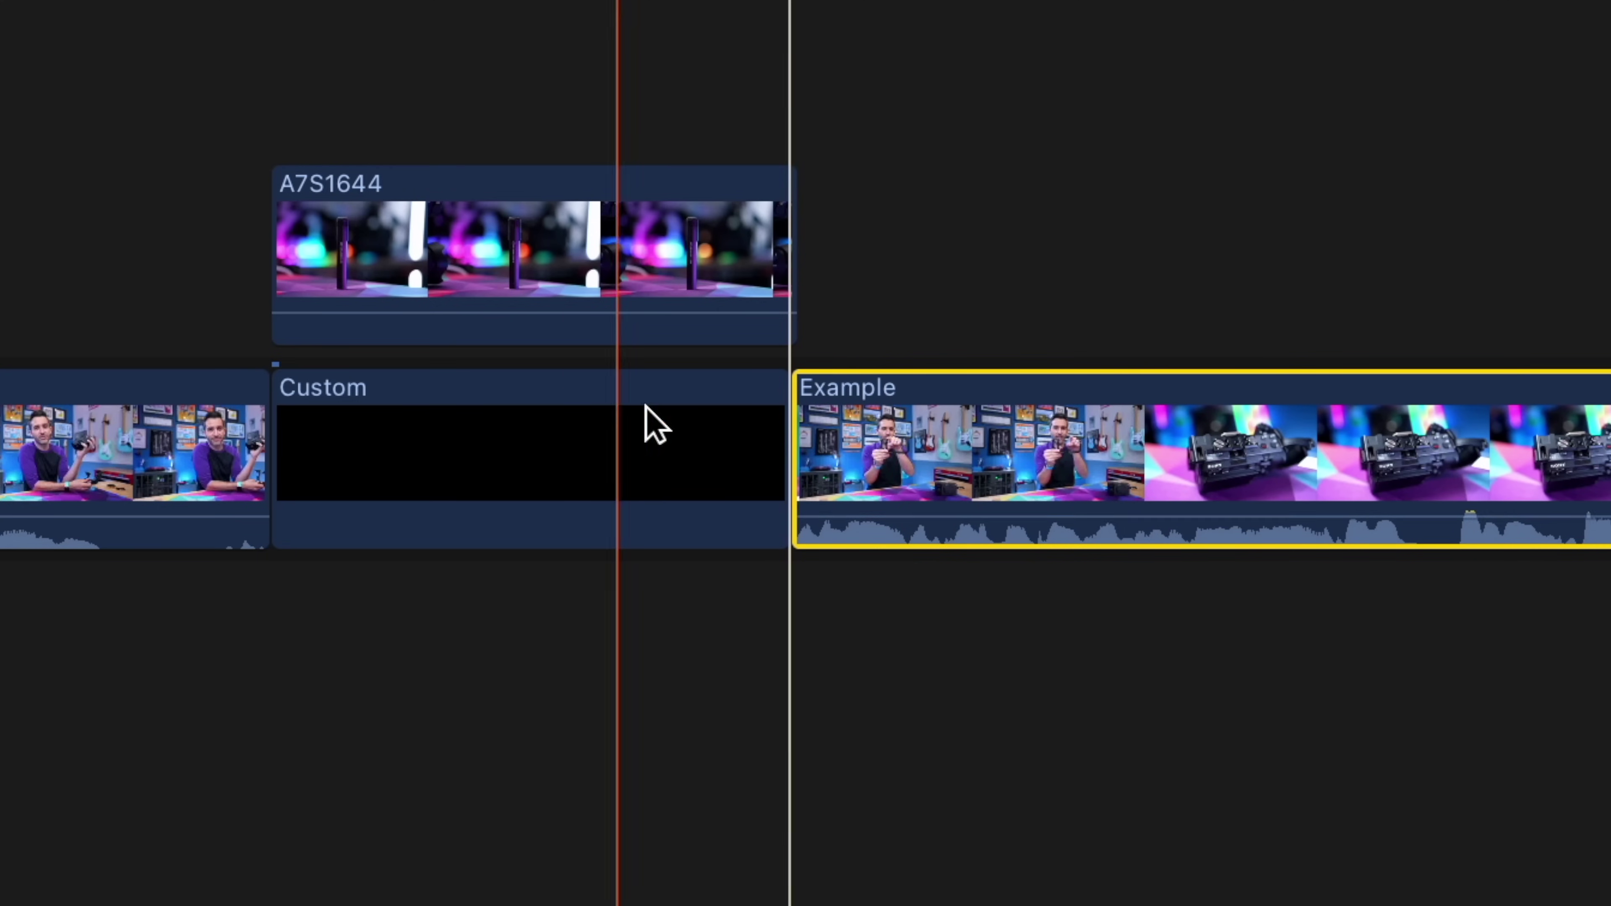
{"action": "double_click", "coordinate": [948, 531]}
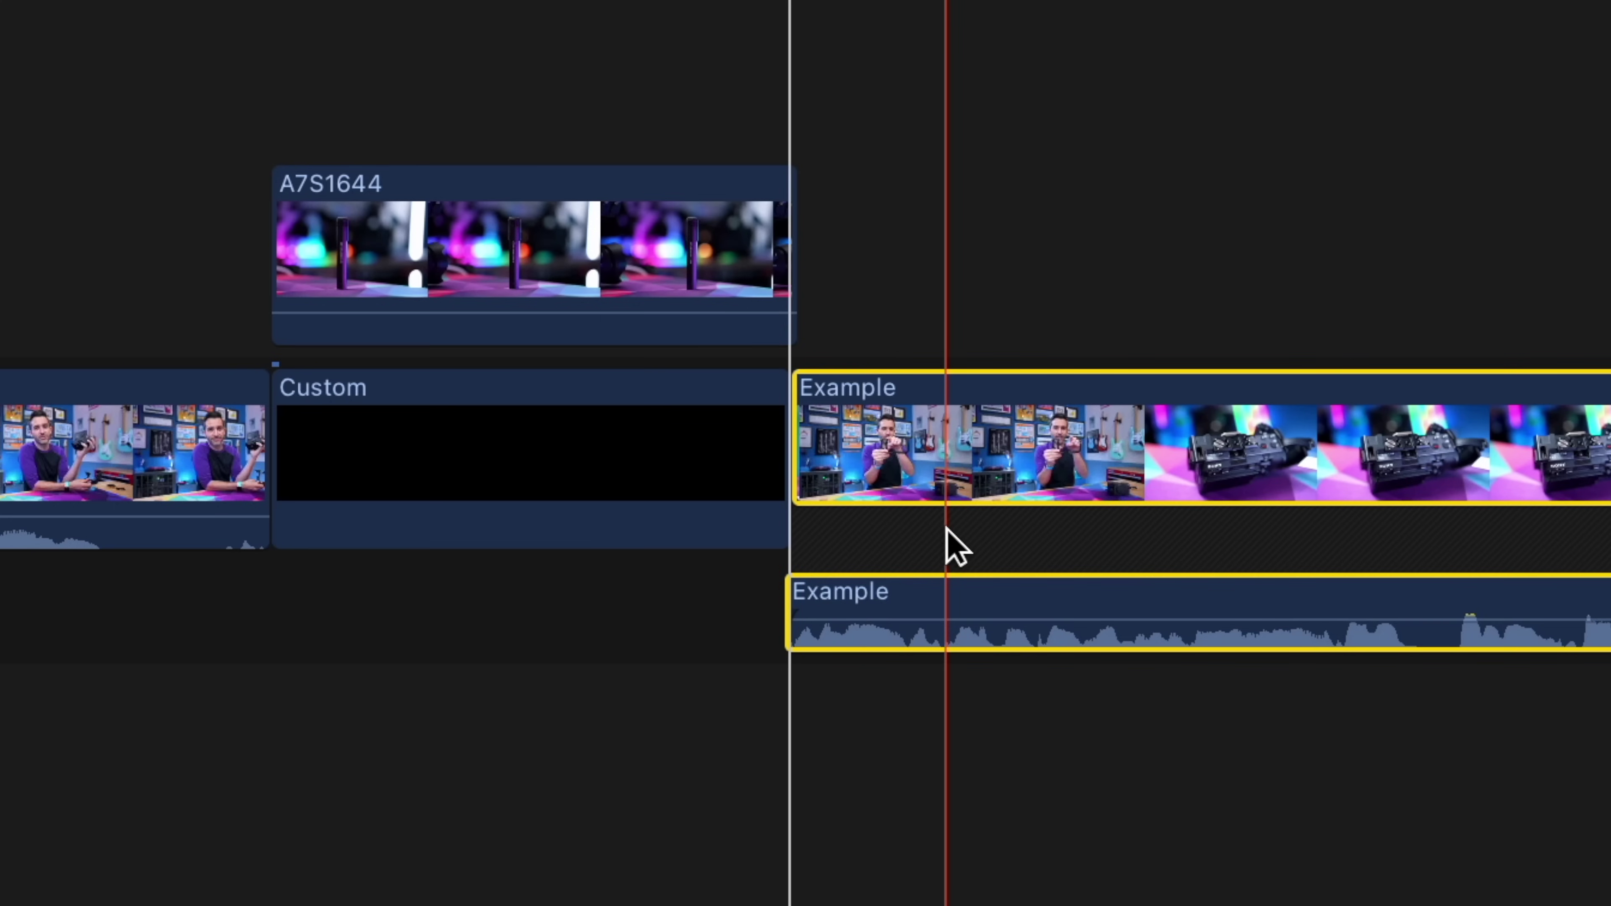
Step: Trim only the video start of the second Example clip so its audio begins early under the Custom placeholder as a J-cut
{"action": "left_click", "coordinate": [805, 452]}
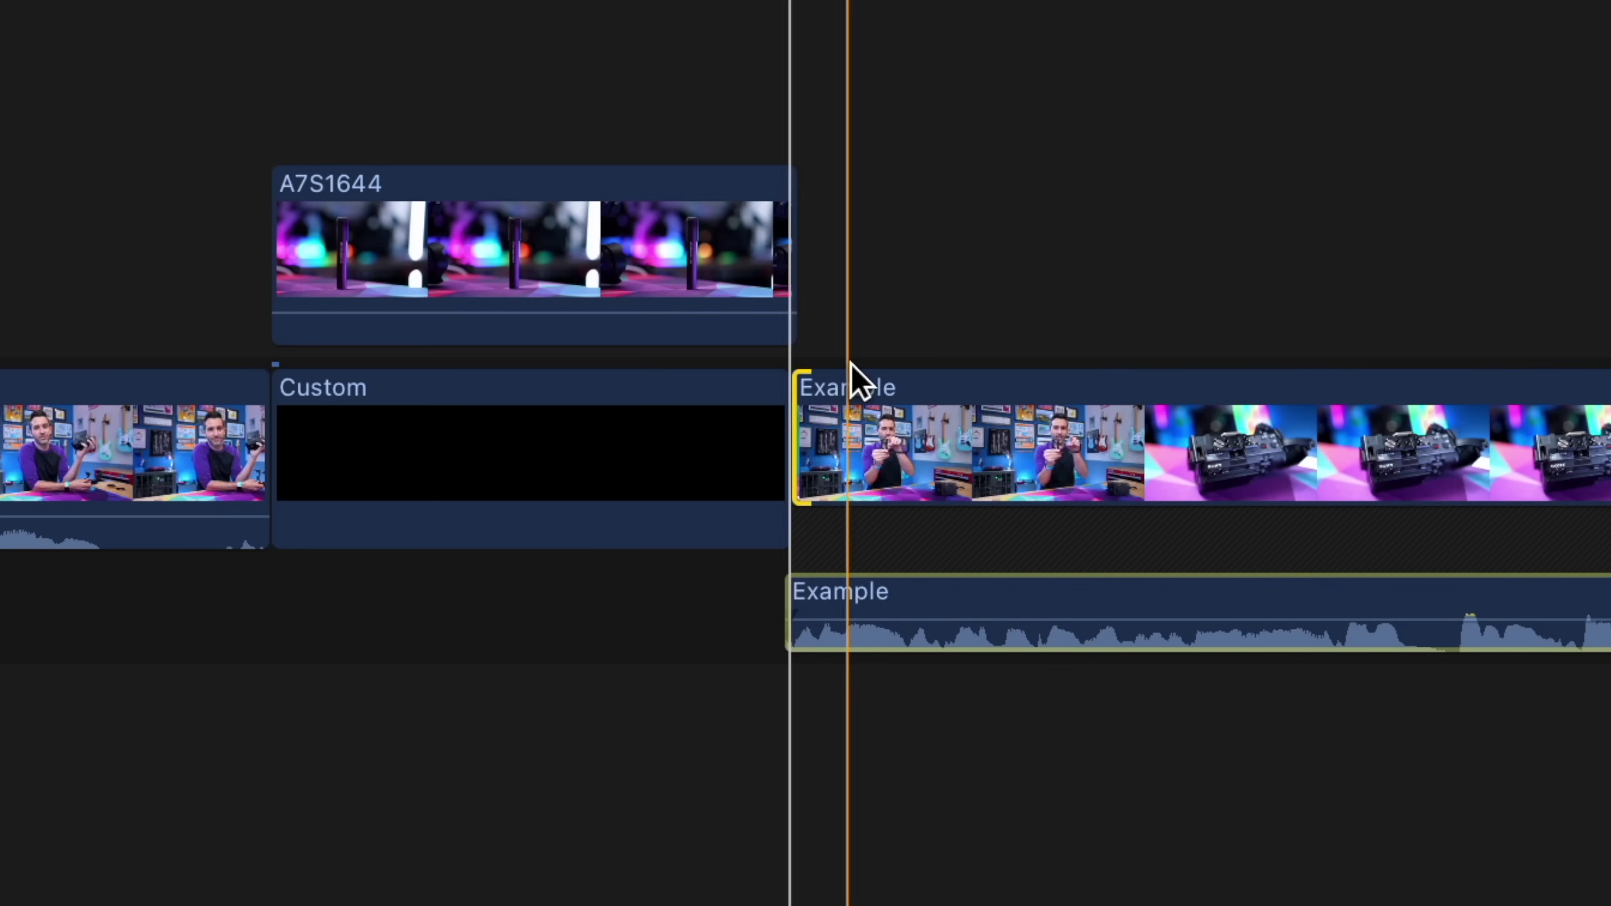
{"action": "key", "text": "period"}
{"action": "key", "text": "period"}
{"action": "key", "text": "period"}
{"action": "key", "text": "period"}
{"action": "key", "text": "period"}
{"action": "key", "text": "period"}
{"action": "key", "text": "period"}
{"action": "key", "text": "period"}
{"action": "key", "text": "period"}
{"action": "key", "text": "period"}
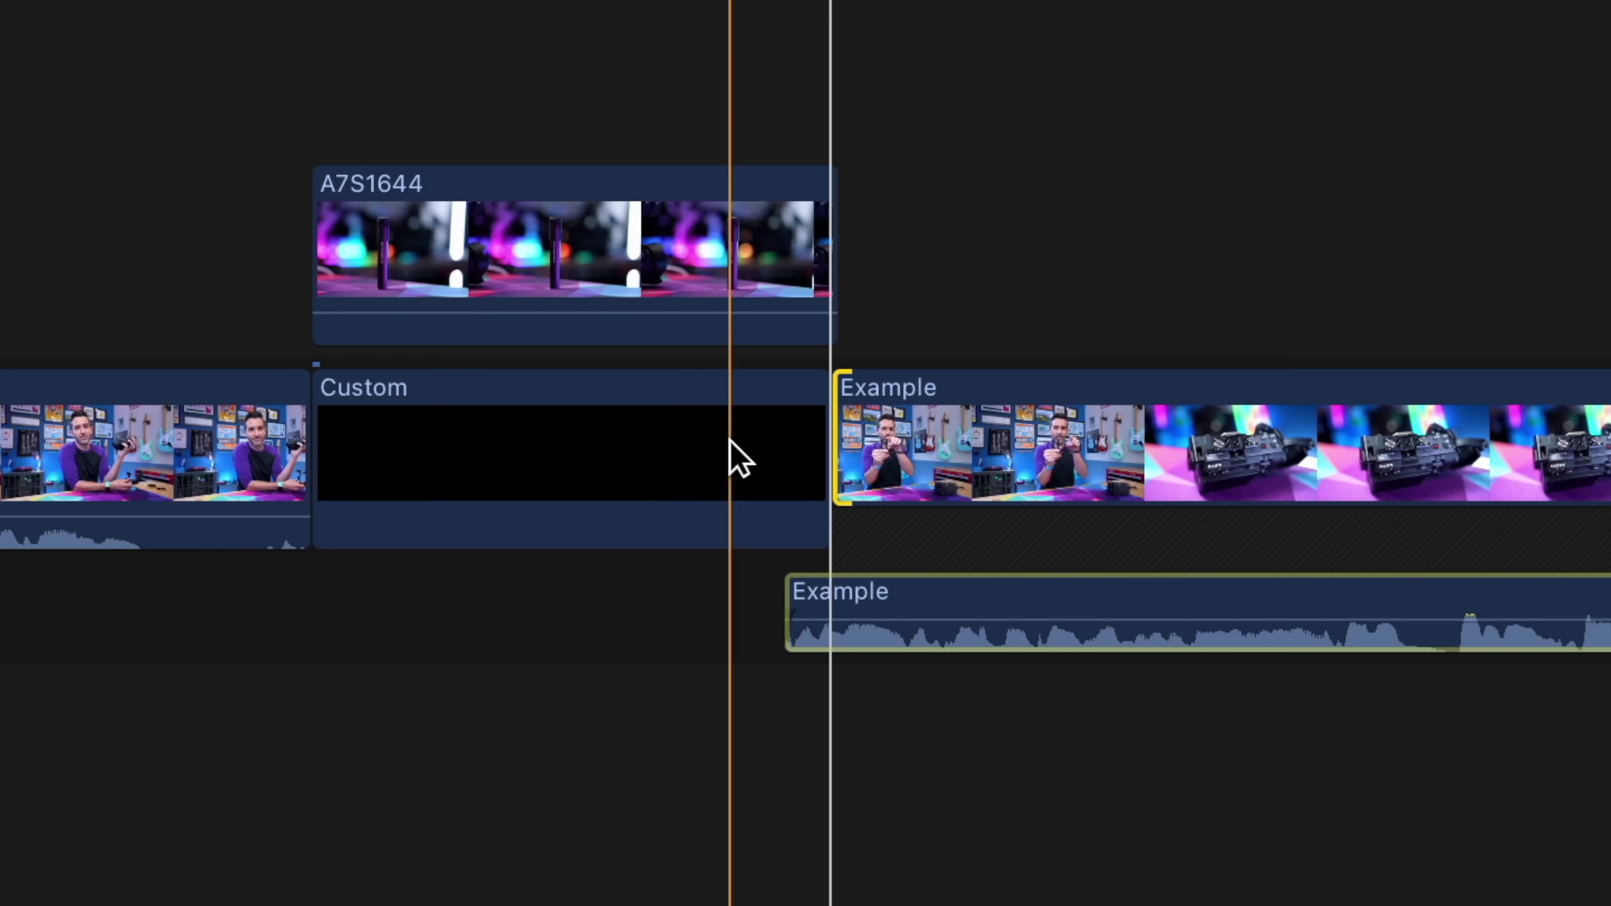
{"action": "left_click", "coordinate": [672, 578]}
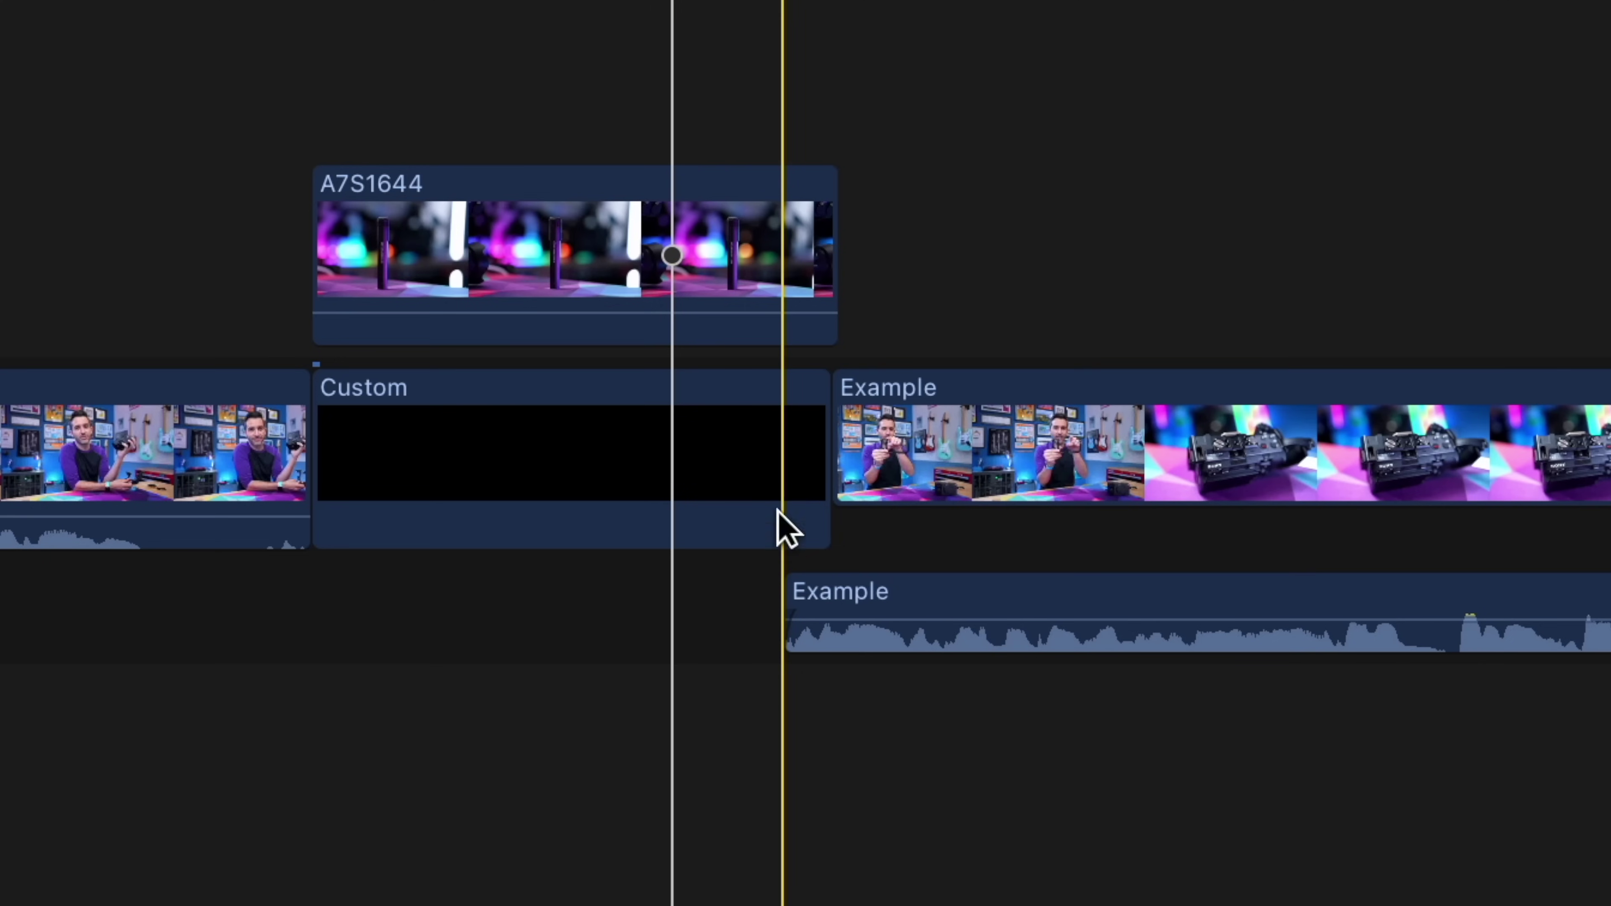
Step: Play from the A7S1644 footage into the second Example clip to check the J-cut
{"action": "mouse_move", "coordinate": [801, 310]}
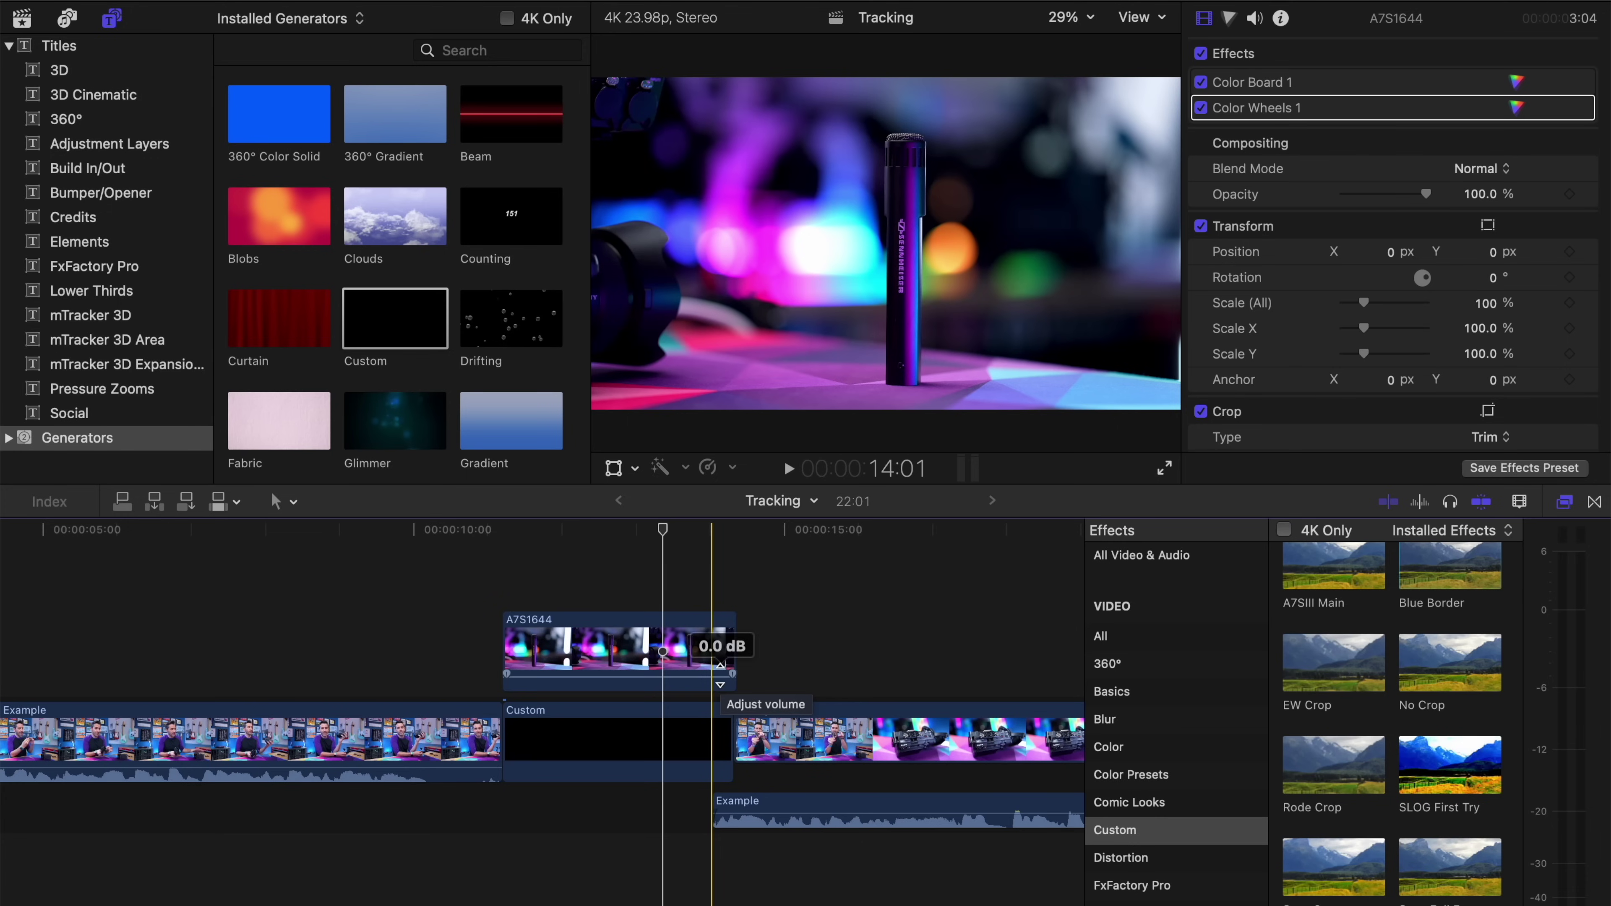
{"action": "key", "text": "space"}
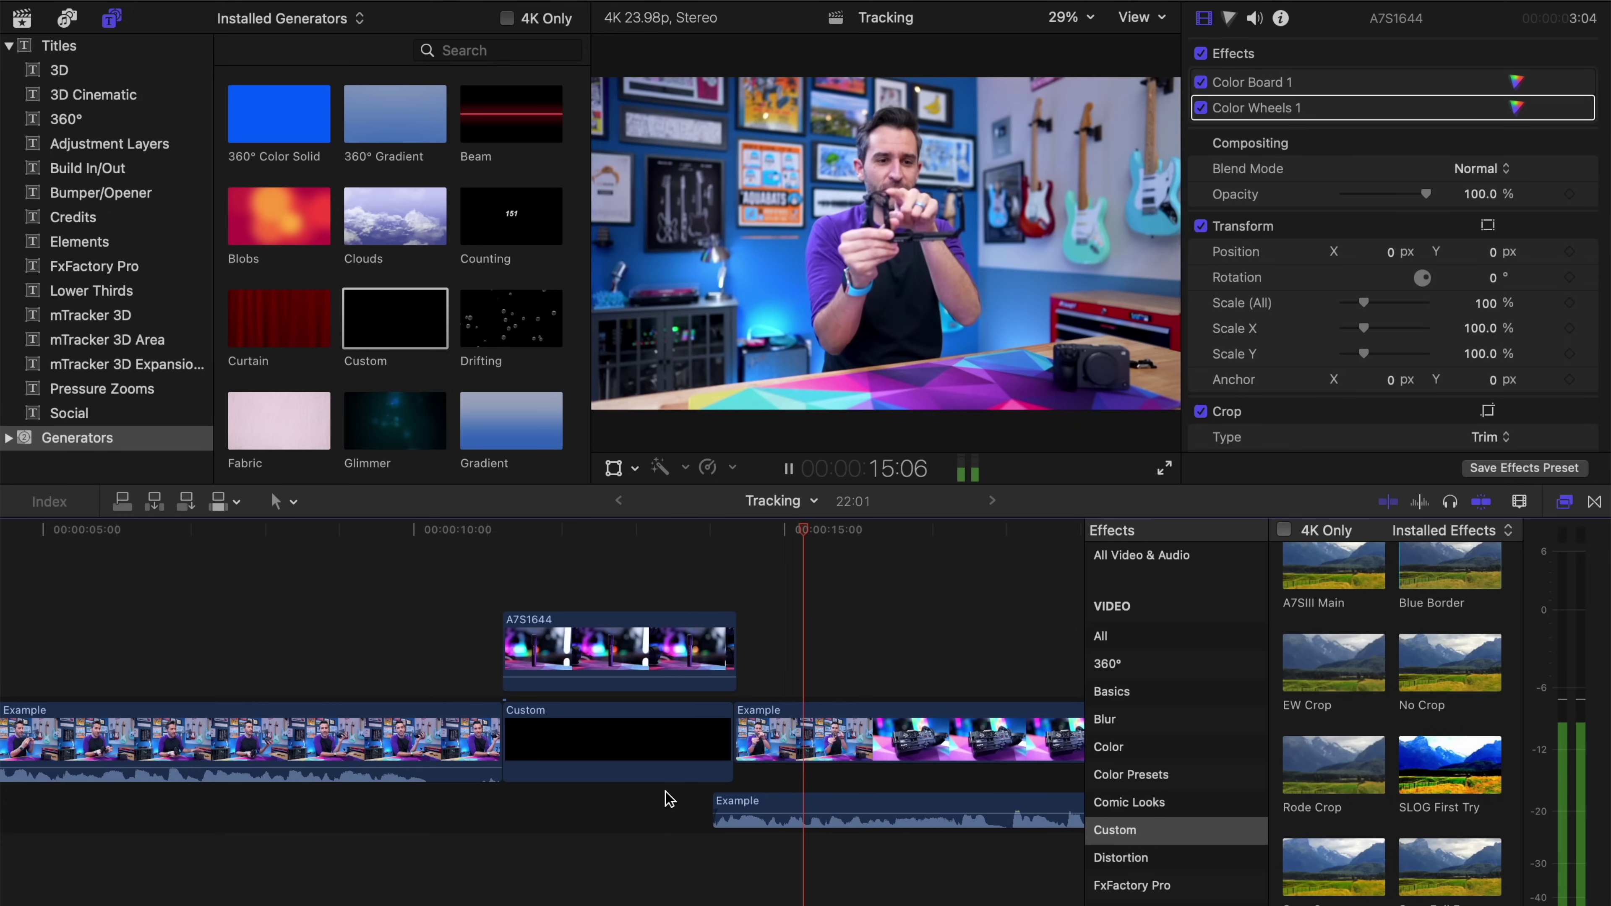
{"action": "key", "text": "space"}
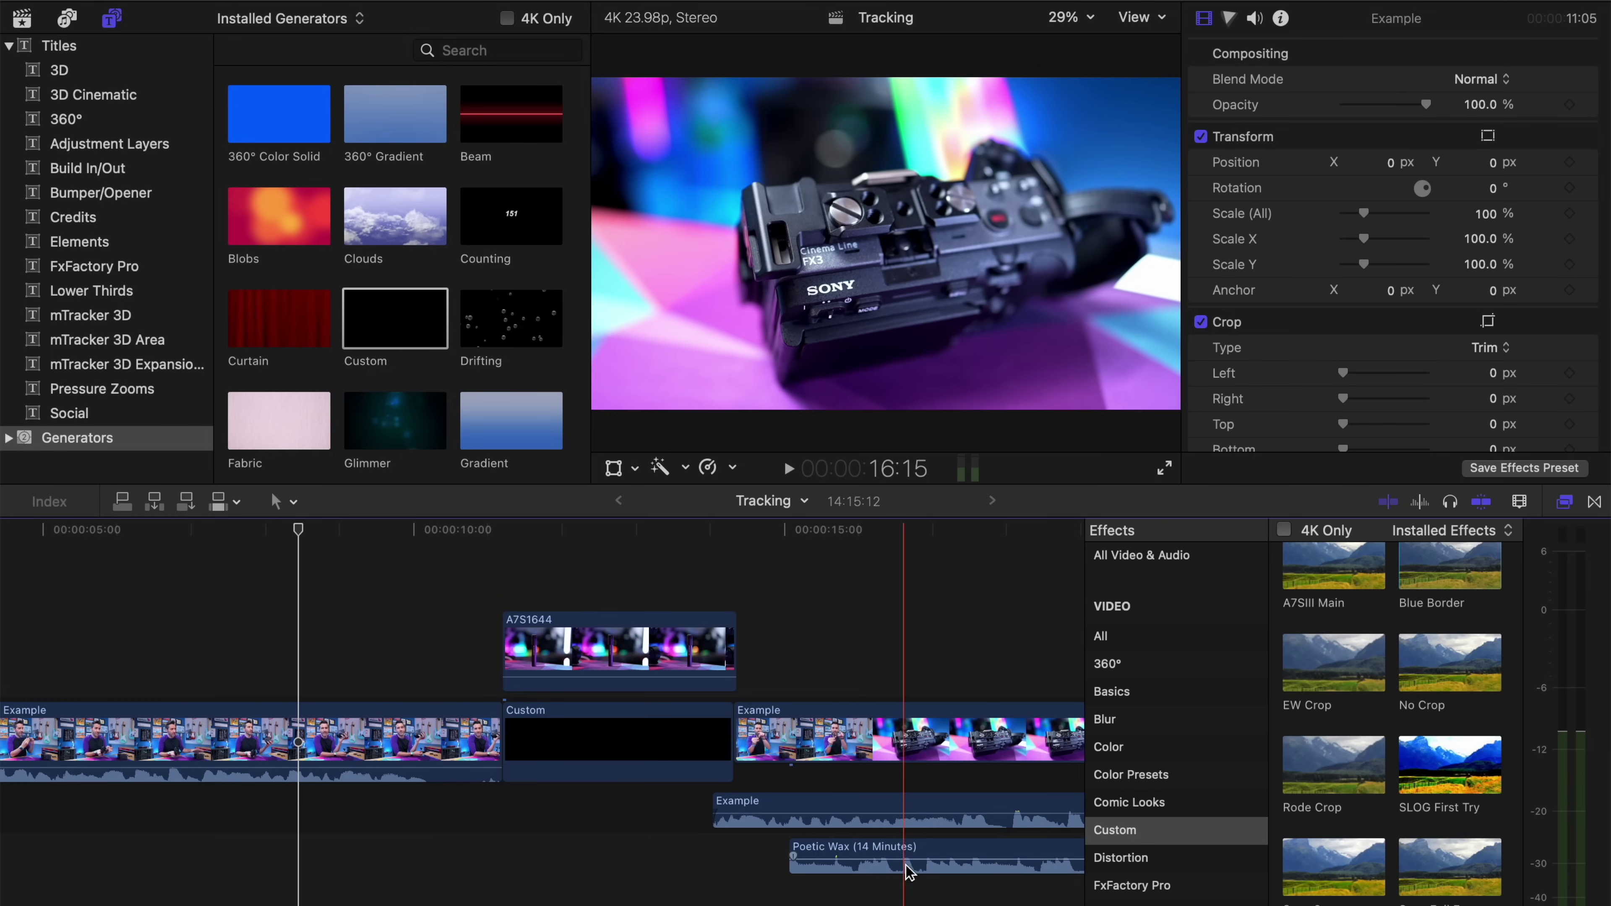
Step: Place the Poetic Wax music under the start of the first Example clip and set its volume to -27 dB
{"action": "left_click_drag", "start_coordinate": [941, 871], "coordinate": [232, 853]}
{"action": "scroll", "coordinate": [231, 853], "scroll_direction": "left", "scroll_amount": 5}
{"action": "left_click_drag", "start_coordinate": [546, 856], "coordinate": [171, 904]}
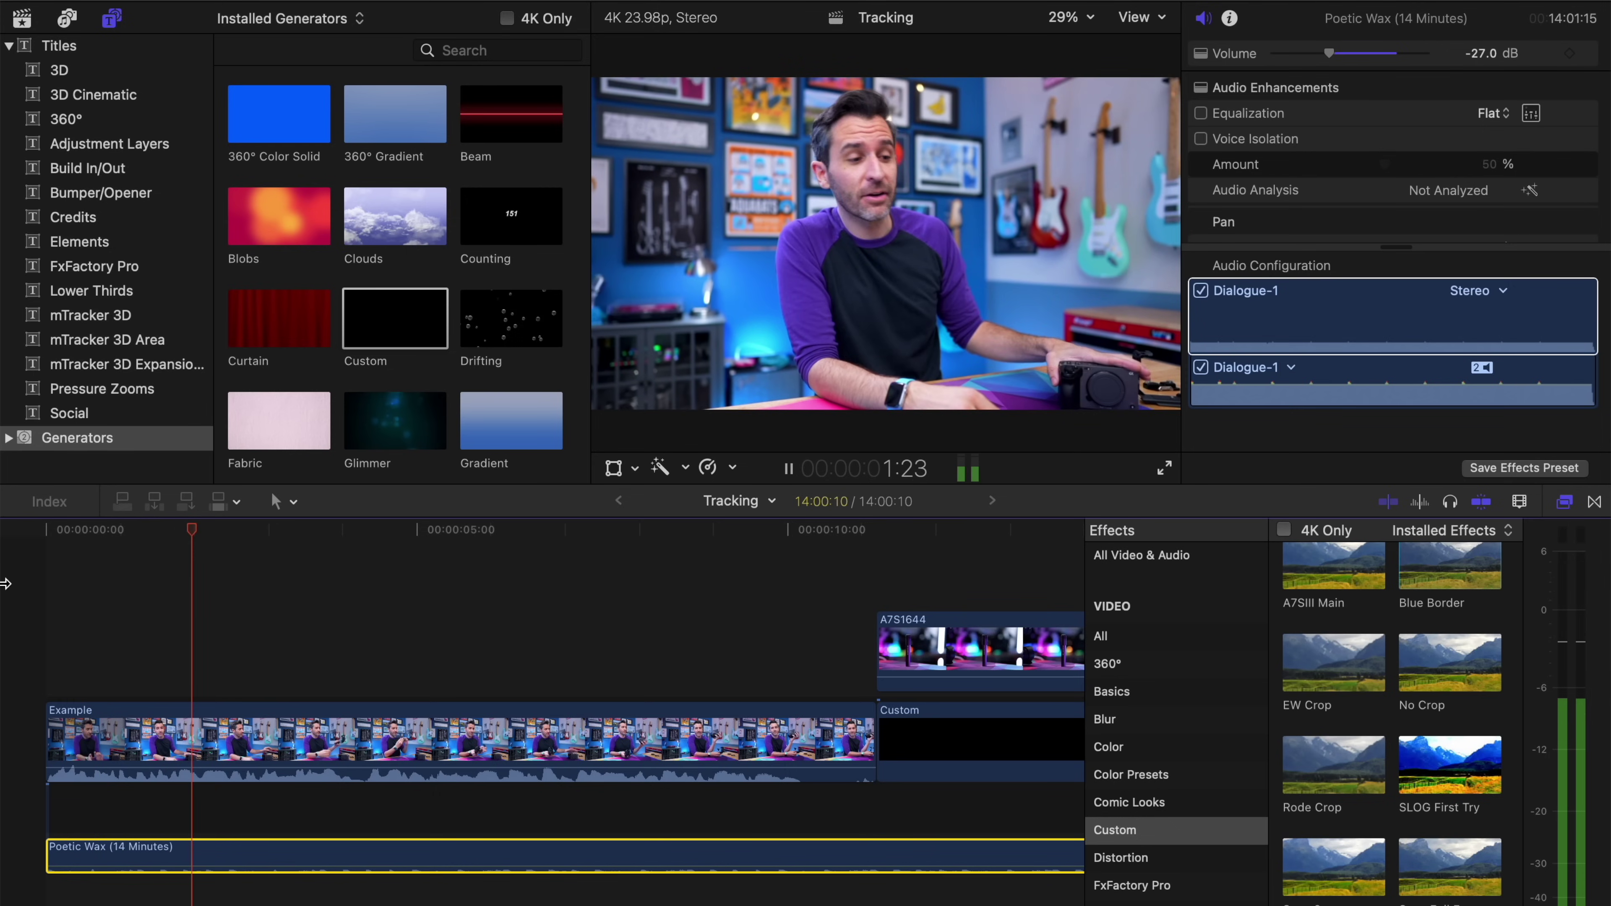
{"action": "key", "text": "space"}
Step: Play the end of the first Example clip and cut the Poetic Wax music at 10:02
{"action": "scroll", "coordinate": [5, 584], "scroll_direction": "right", "scroll_amount": 5}
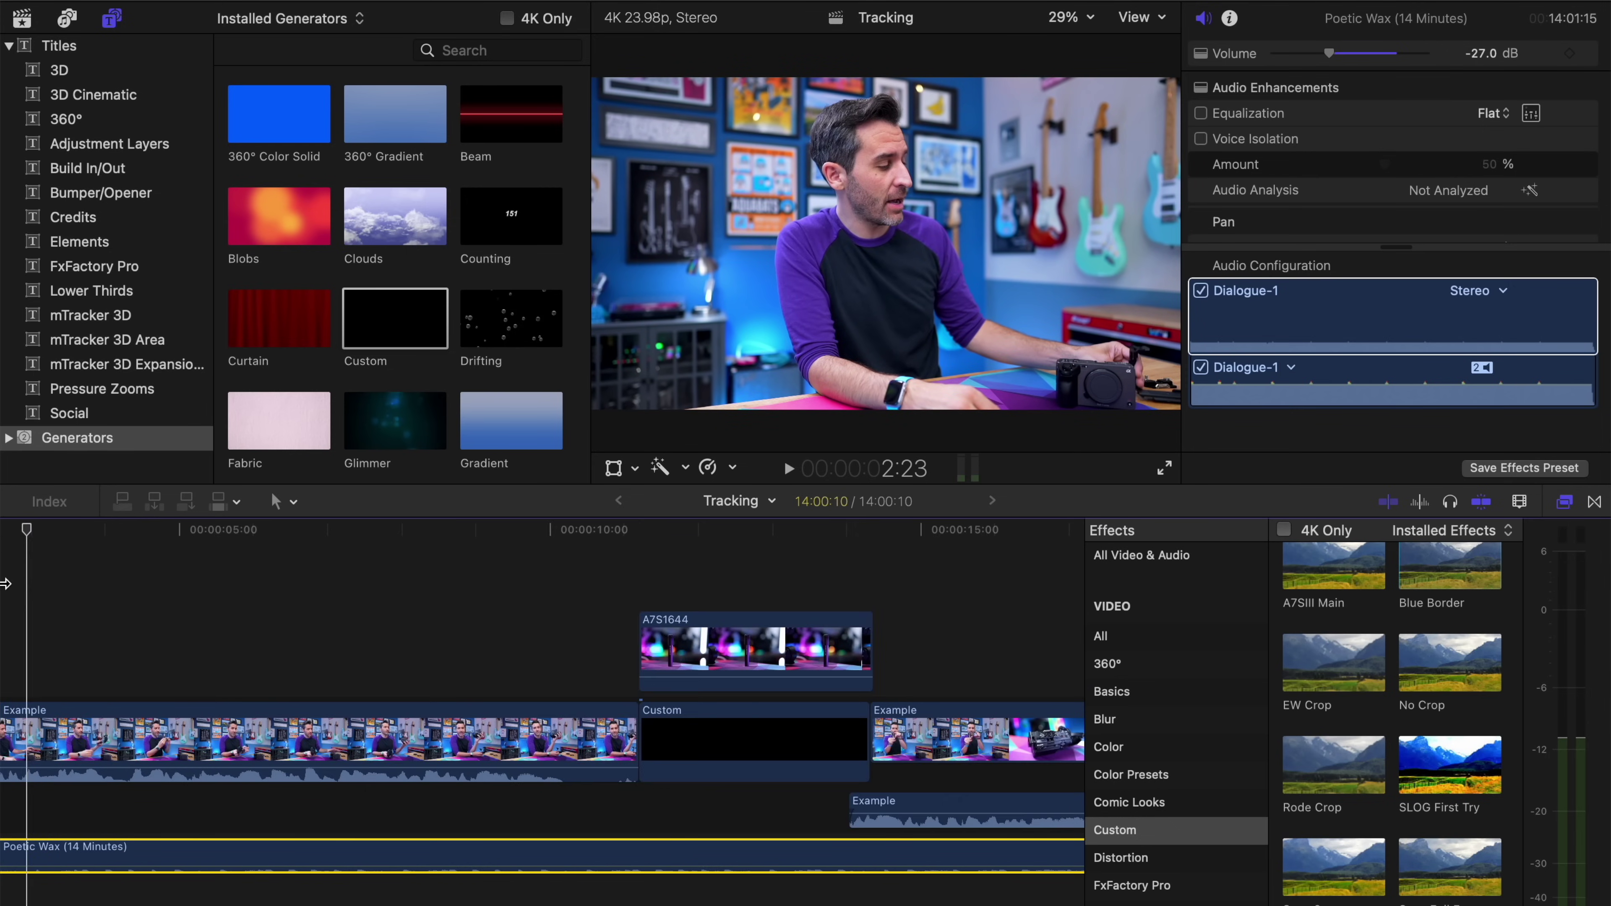
{"action": "scroll", "coordinate": [5, 584], "scroll_direction": "right", "scroll_amount": 3}
{"action": "key", "text": "space"}
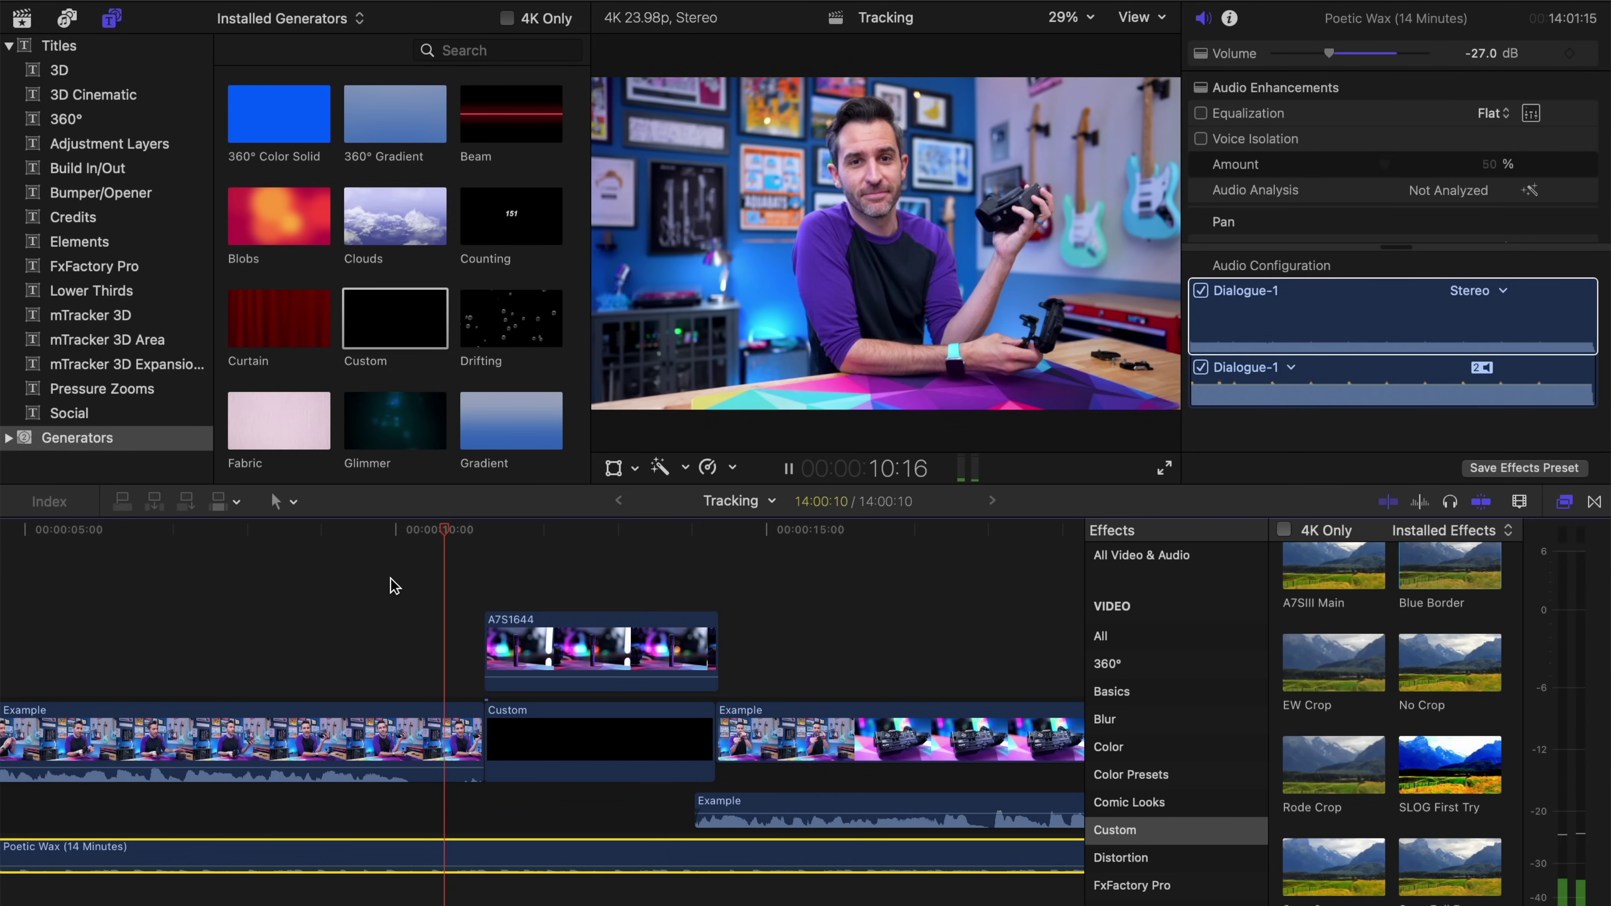
{"action": "key", "text": "space"}
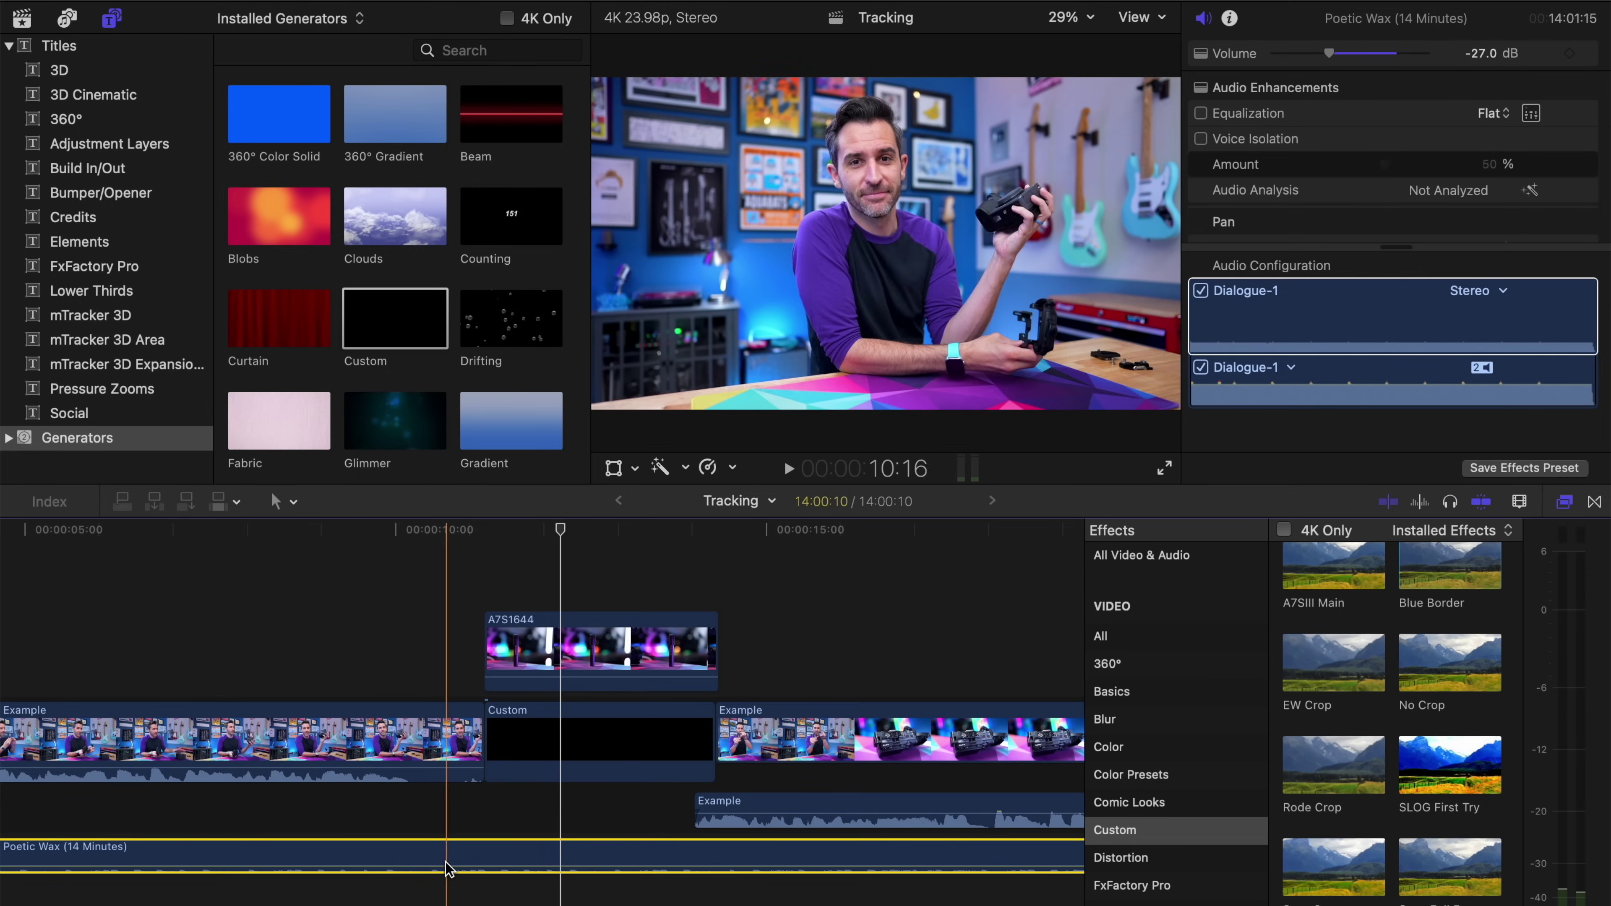
{"action": "key", "text": "space"}
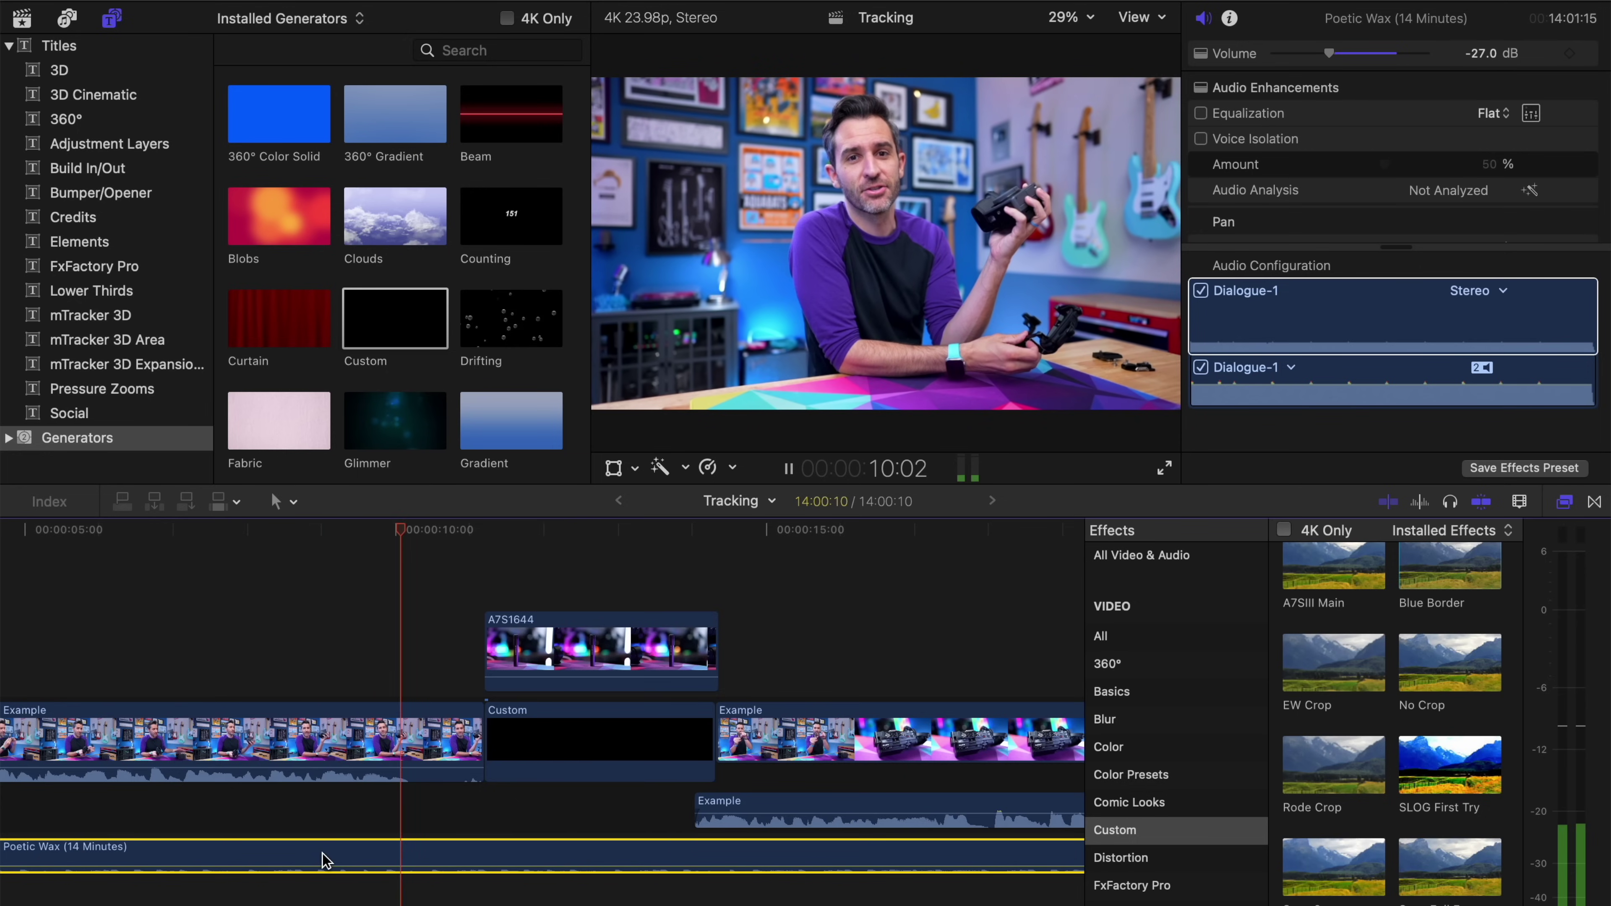
{"action": "key", "text": "space"}
{"action": "key", "text": "b"}
{"action": "left_click", "coordinate": [400, 857]}
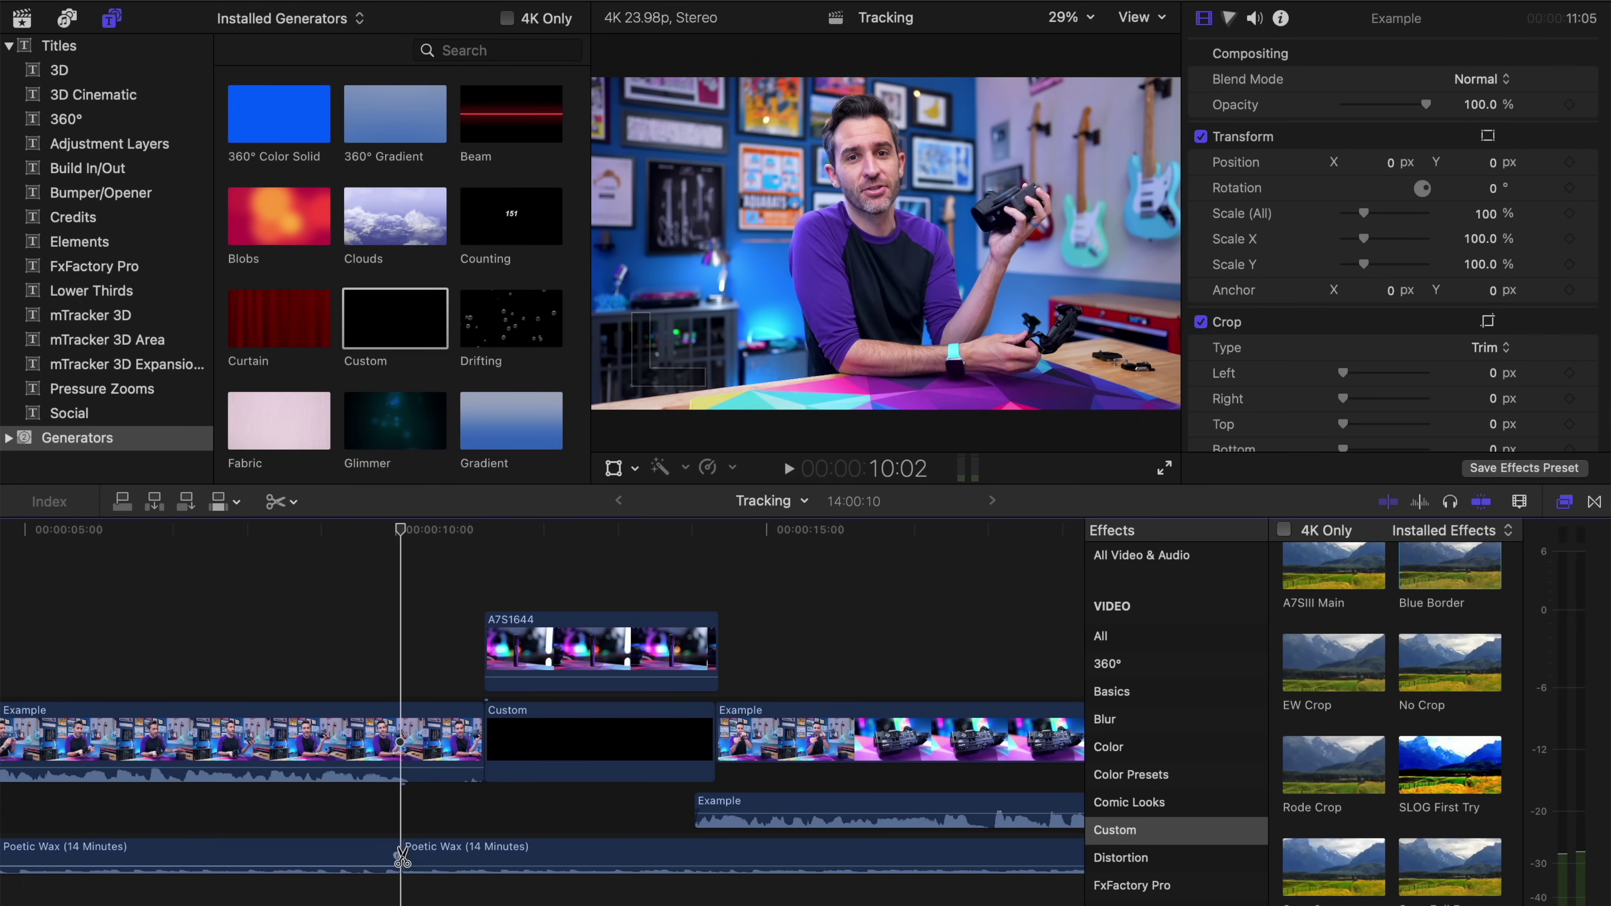
Step: Shift the second music segment to just before the Custom placeholder, leaving a short gap after the cut, and set its volume to -11 dB
{"action": "left_click_drag", "start_coordinate": [404, 853], "coordinate": [640, 854]}
{"action": "key", "text": "space"}
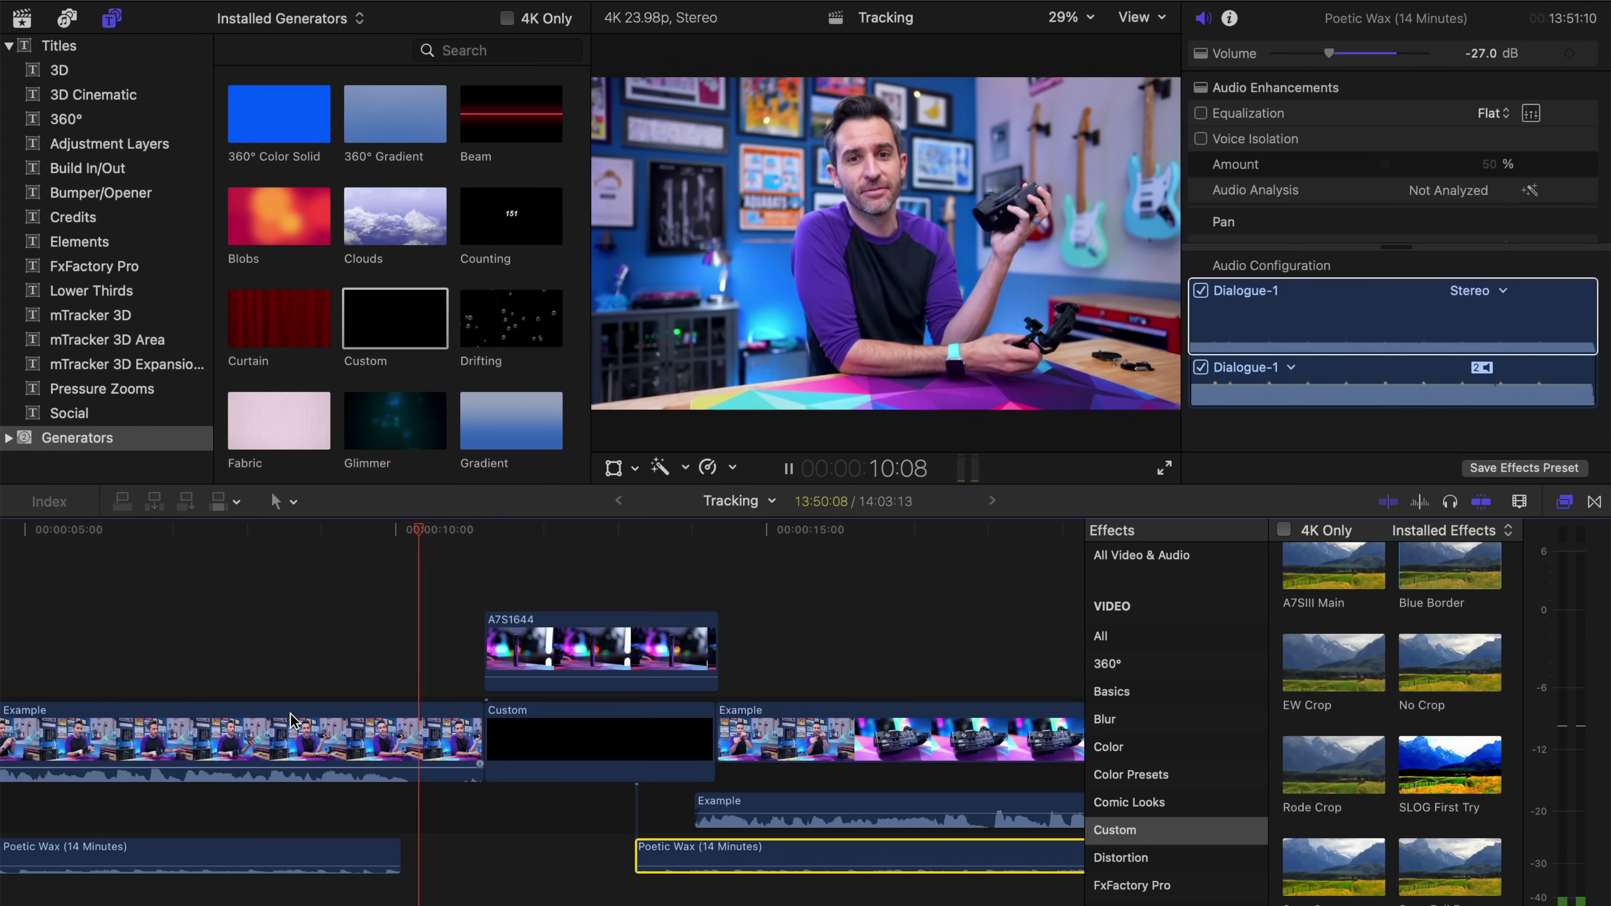
{"action": "key", "text": "space"}
{"action": "left_click_drag", "start_coordinate": [666, 853], "coordinate": [501, 843]}
{"action": "key", "text": "space"}
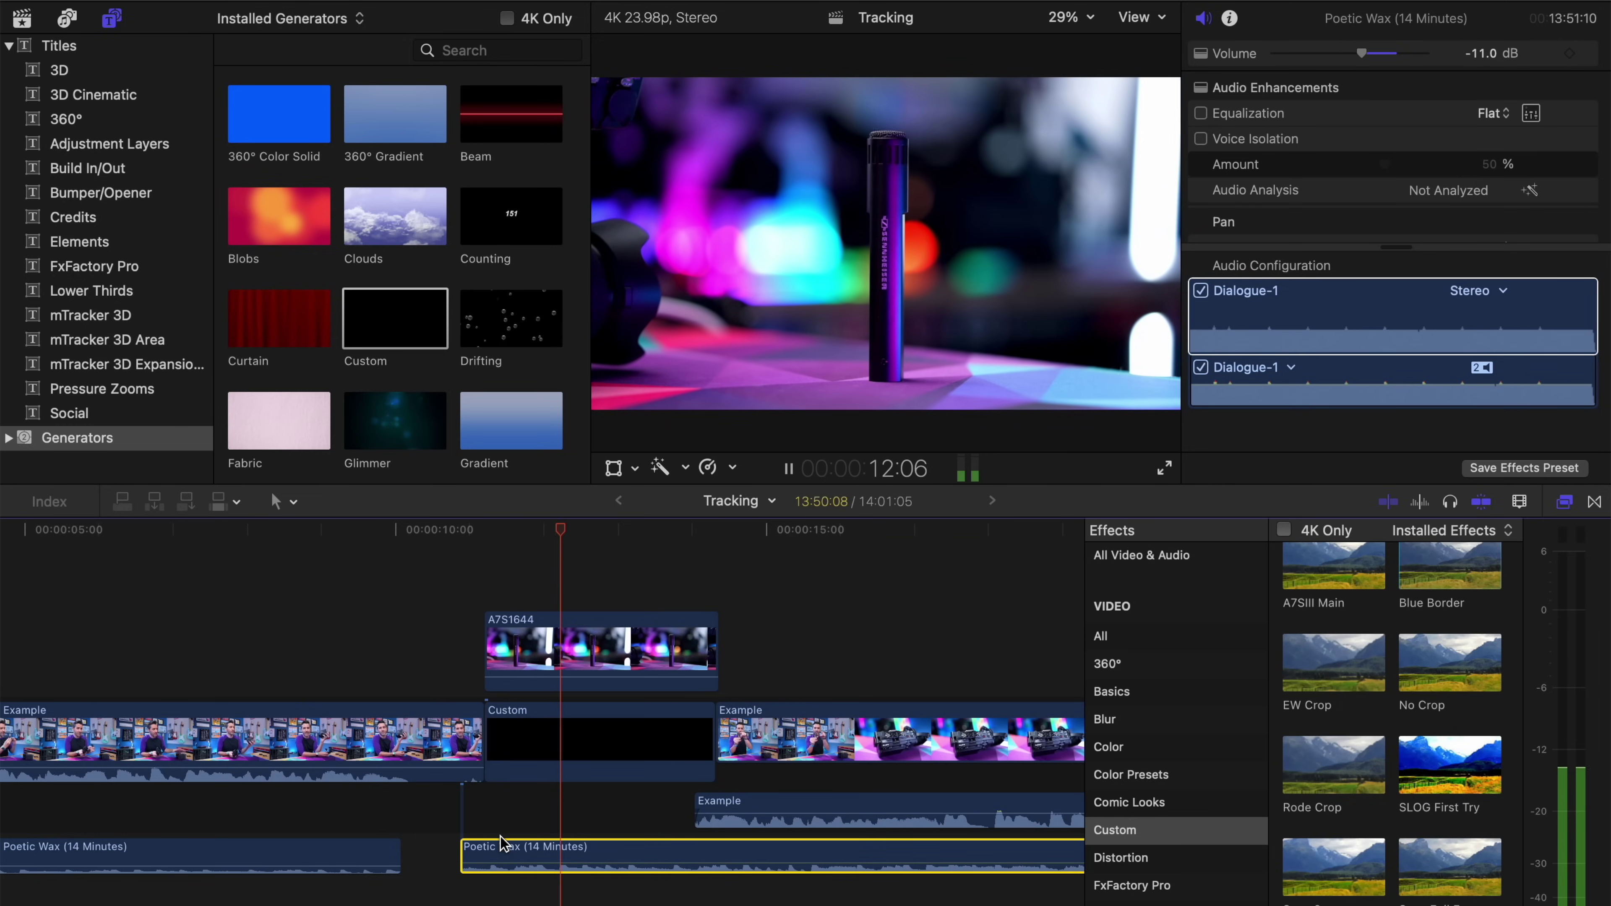
{"action": "key", "text": "space"}
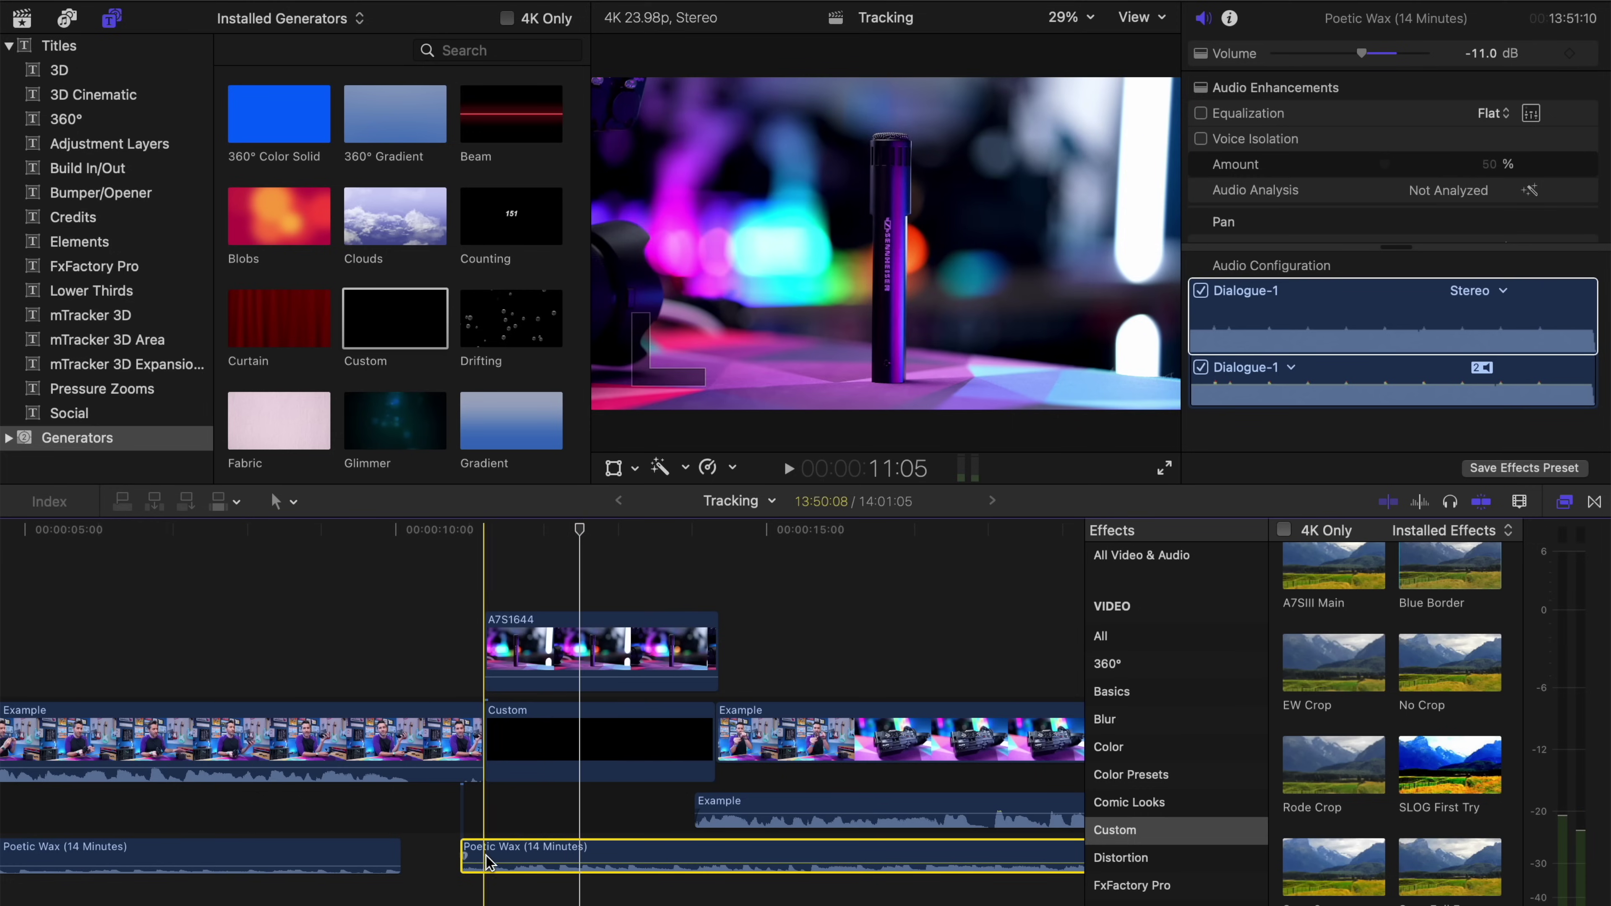
Step: Trim the start of the second music segment to the beginning of the Custom placeholder and play the section
{"action": "left_click_drag", "start_coordinate": [465, 849], "coordinate": [522, 856]}
{"action": "key", "text": "space"}
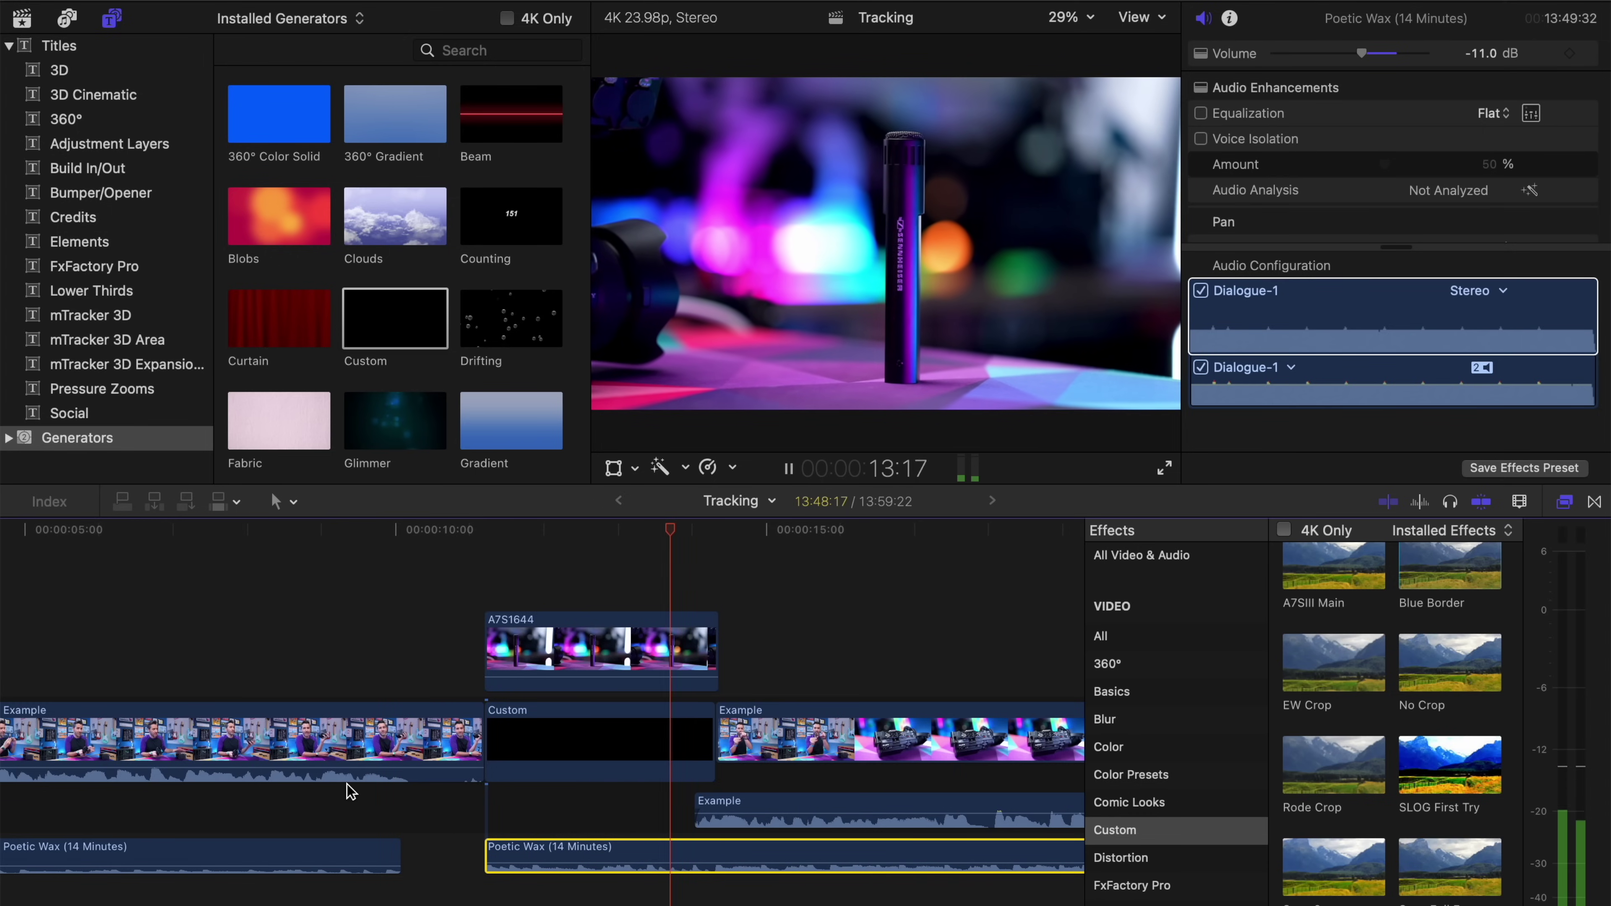
{"action": "key", "text": "p"}
{"action": "key", "text": "space"}
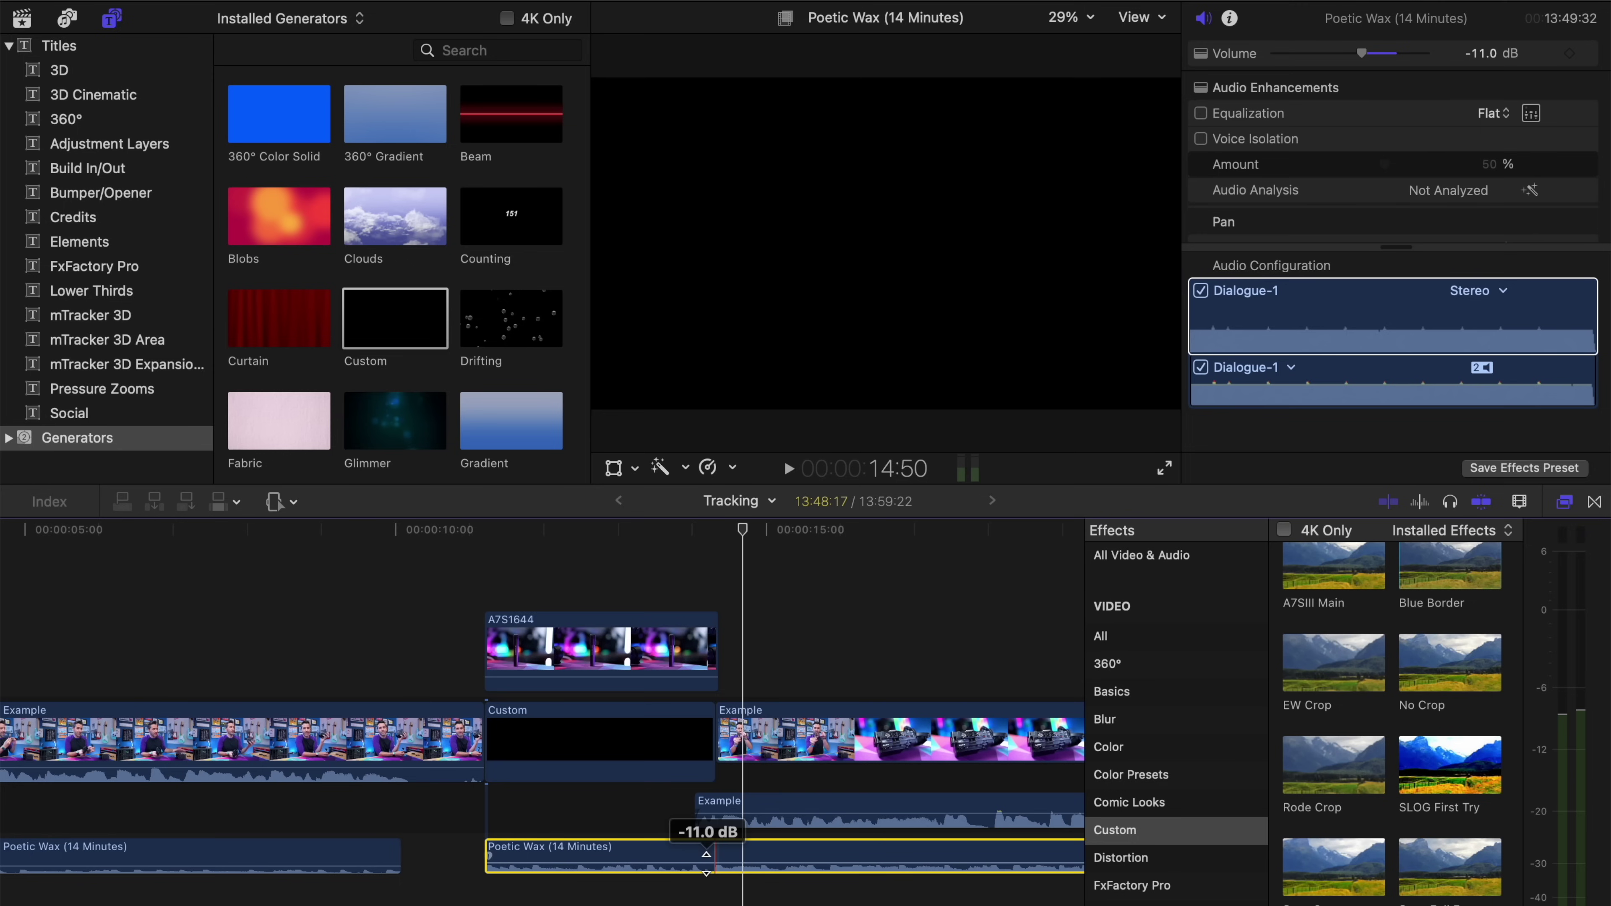
Step: Set the second music segment's volume to -27 dB and play into the second Example clip
{"action": "left_click_drag", "start_coordinate": [706, 863], "coordinate": [692, 897]}
{"action": "key", "text": "space"}
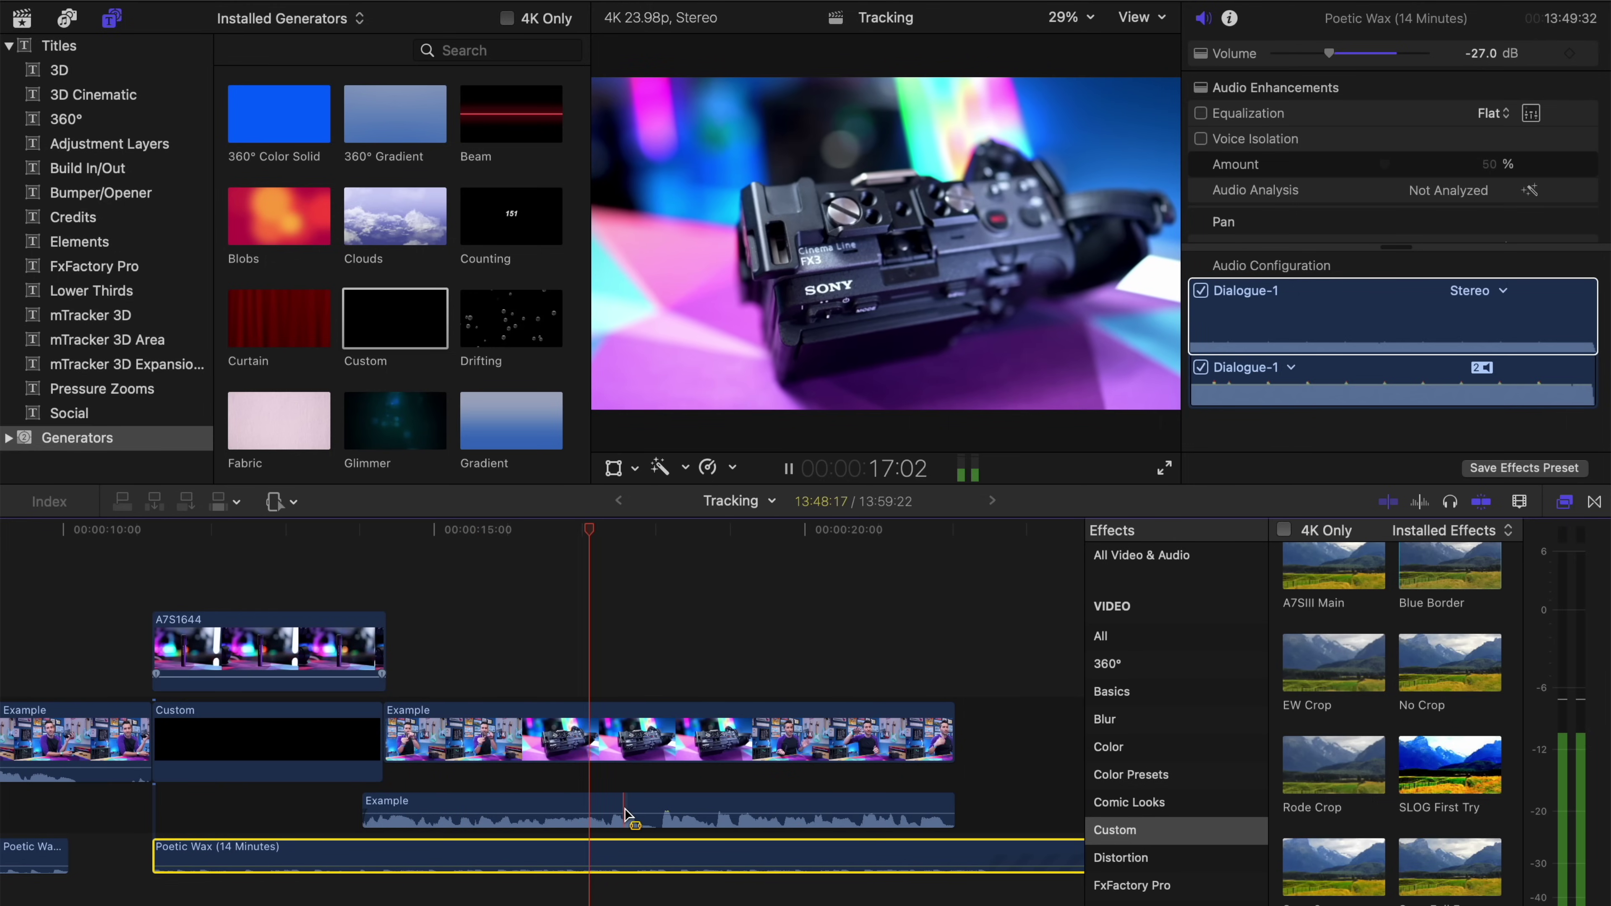
{"action": "key", "text": "space"}
Step: Cut off the music at 18:05 under the second Example clip and add a long fade-out to its end
{"action": "key", "text": "b"}
{"action": "left_click", "coordinate": [670, 857]}
{"action": "key", "text": "a"}
{"action": "left_click", "coordinate": [685, 857]}
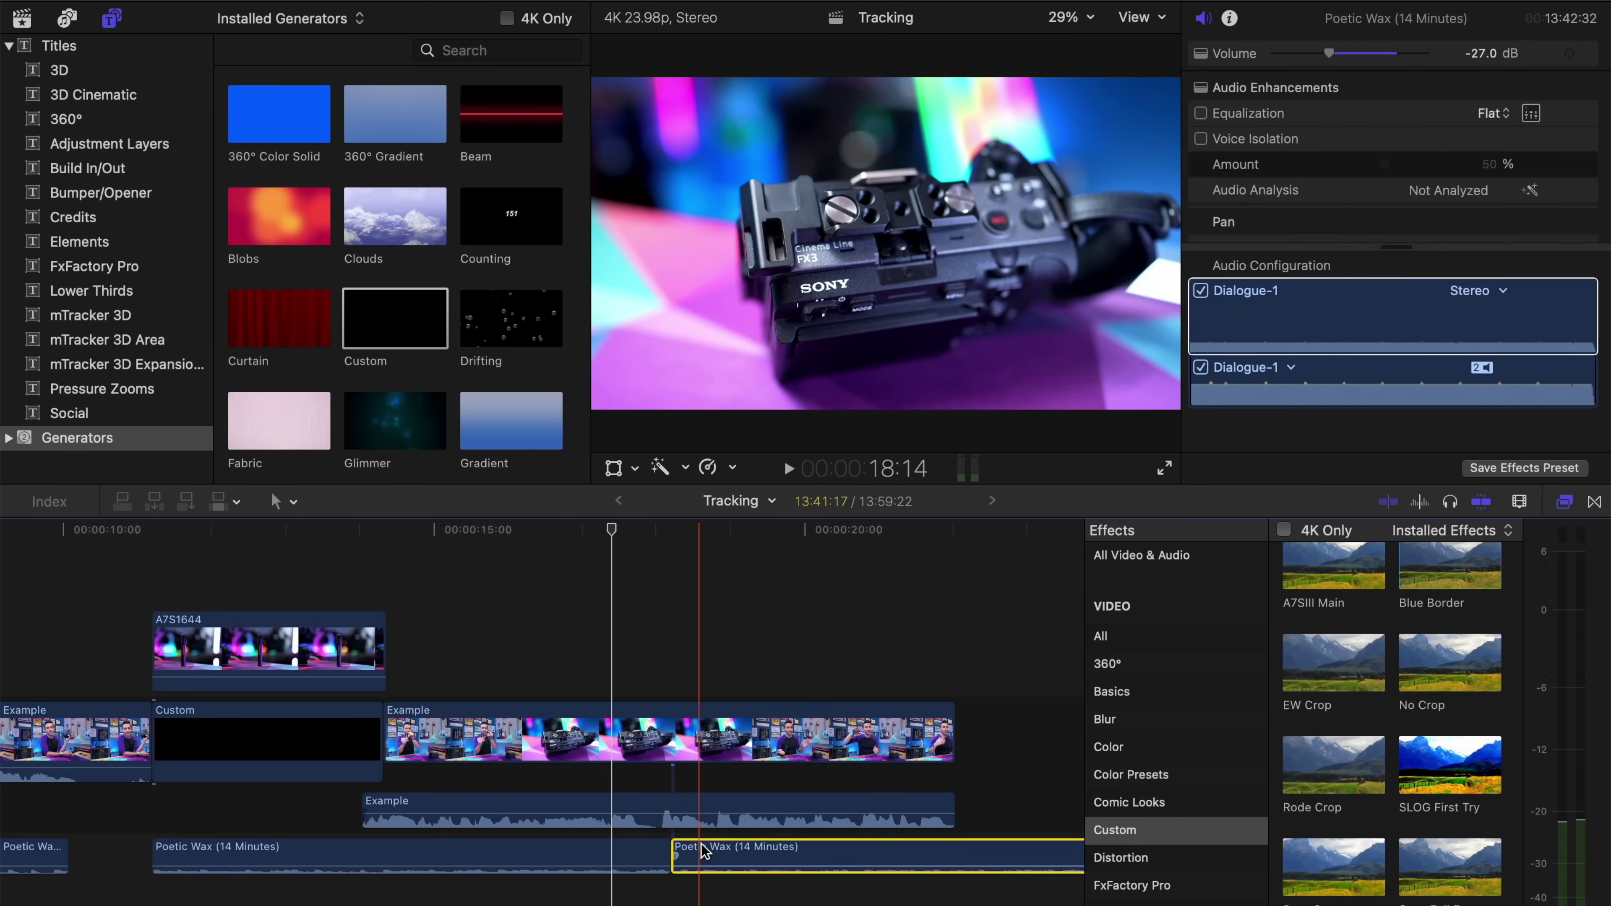
{"action": "key", "text": "Delete"}
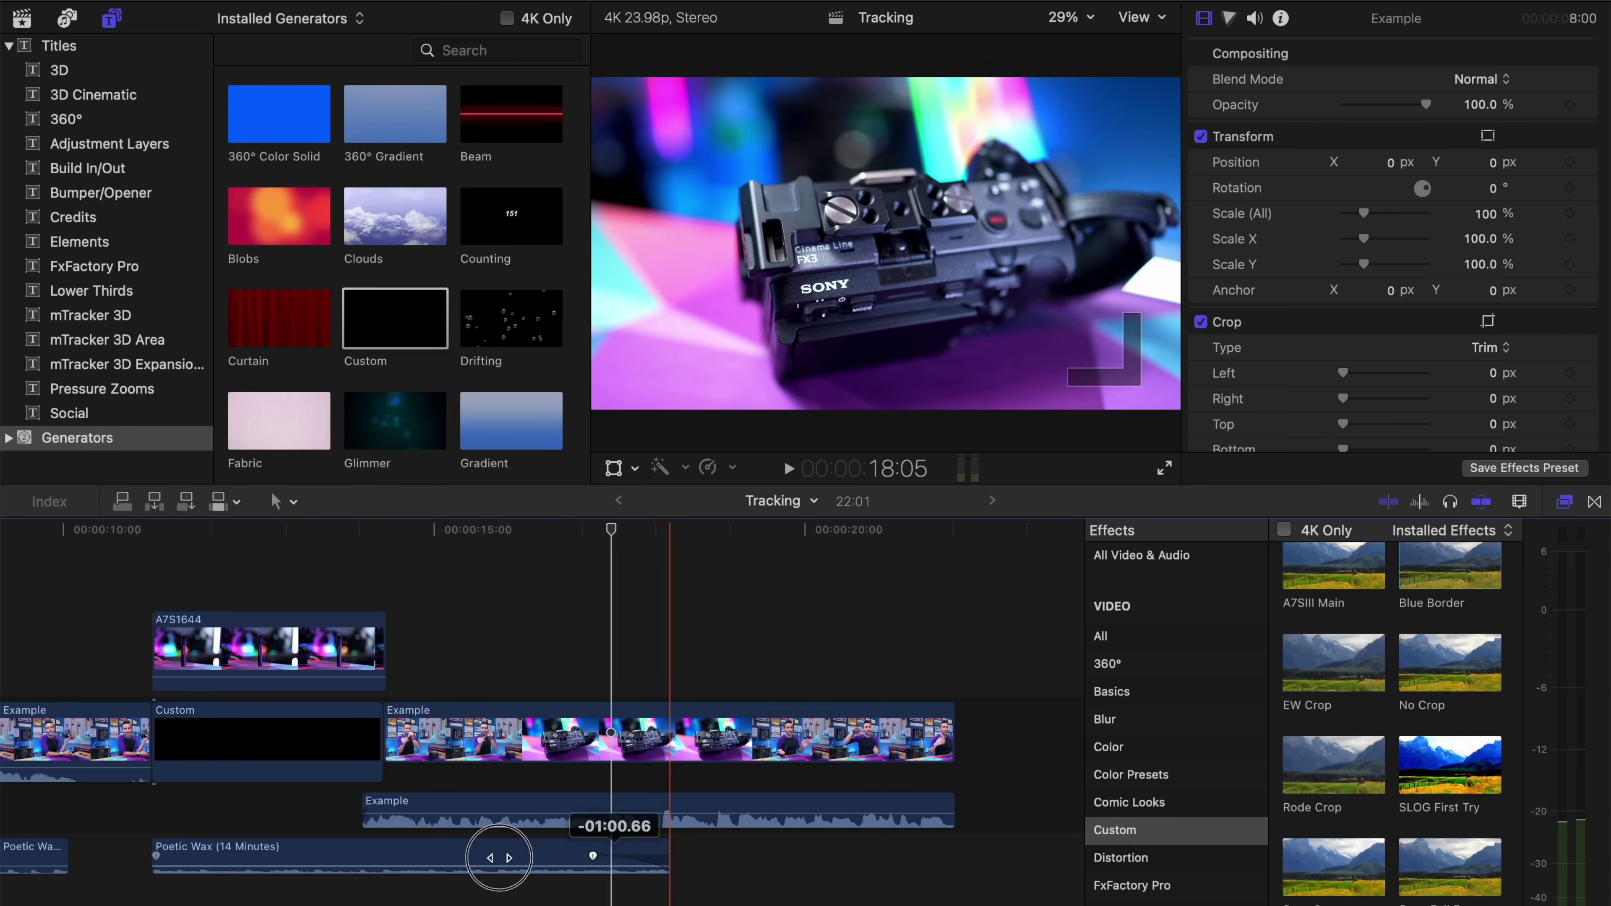
{"action": "scroll", "coordinate": [438, 828], "scroll_direction": "left", "scroll_amount": 5}
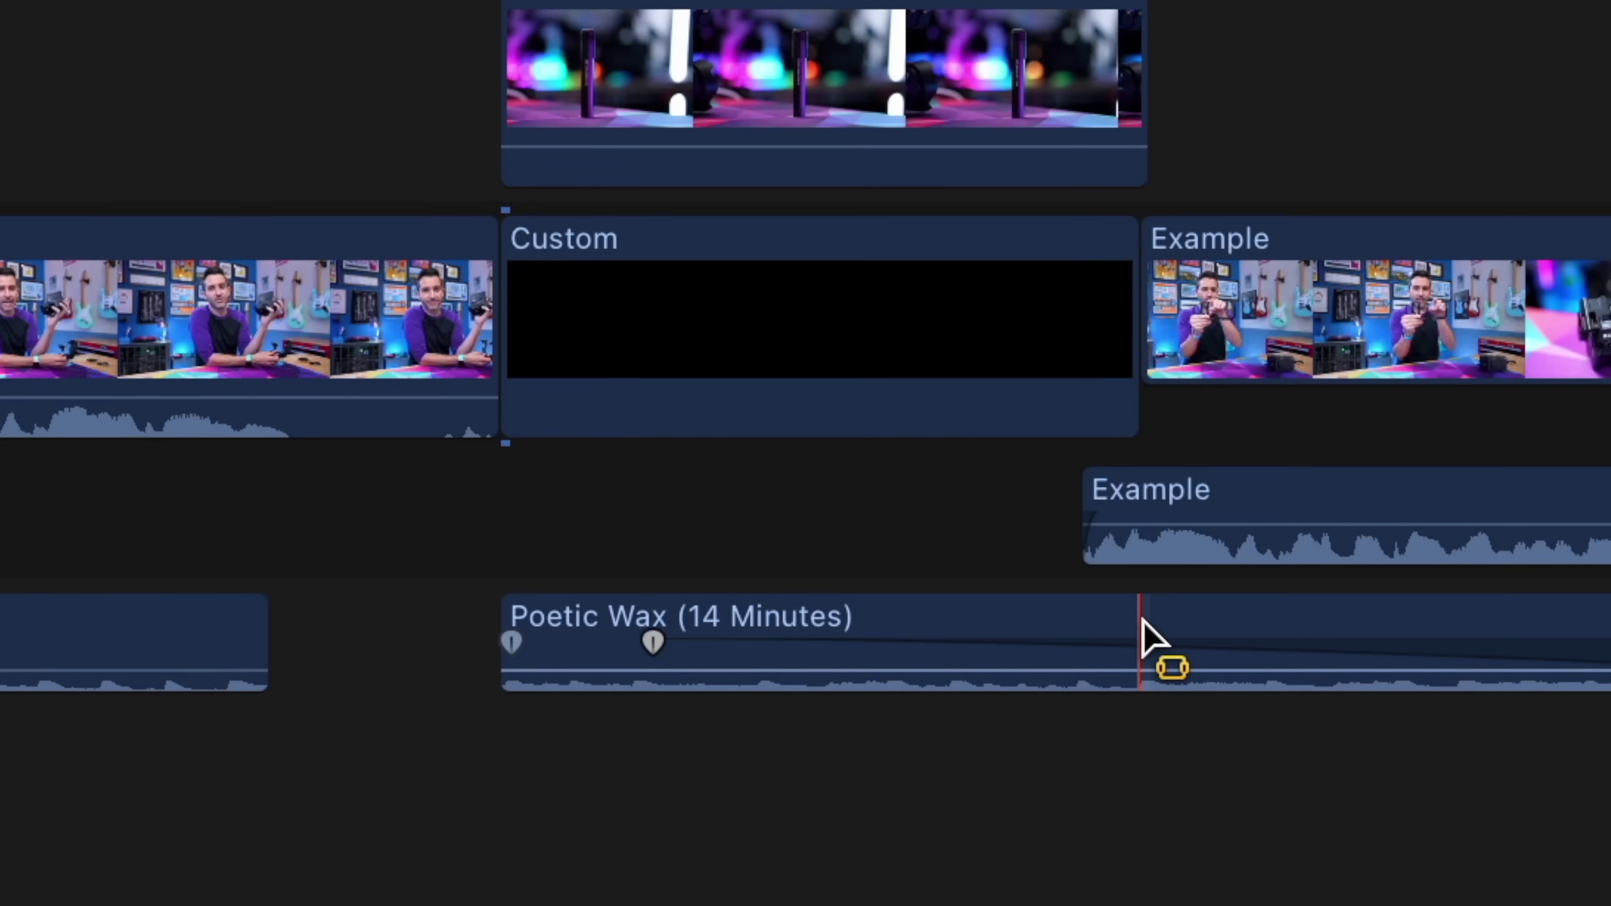
Step: Raise the music volume only over the range beneath the Custom placeholder and play the section
{"action": "left_click_drag", "start_coordinate": [1143, 635], "coordinate": [487, 619]}
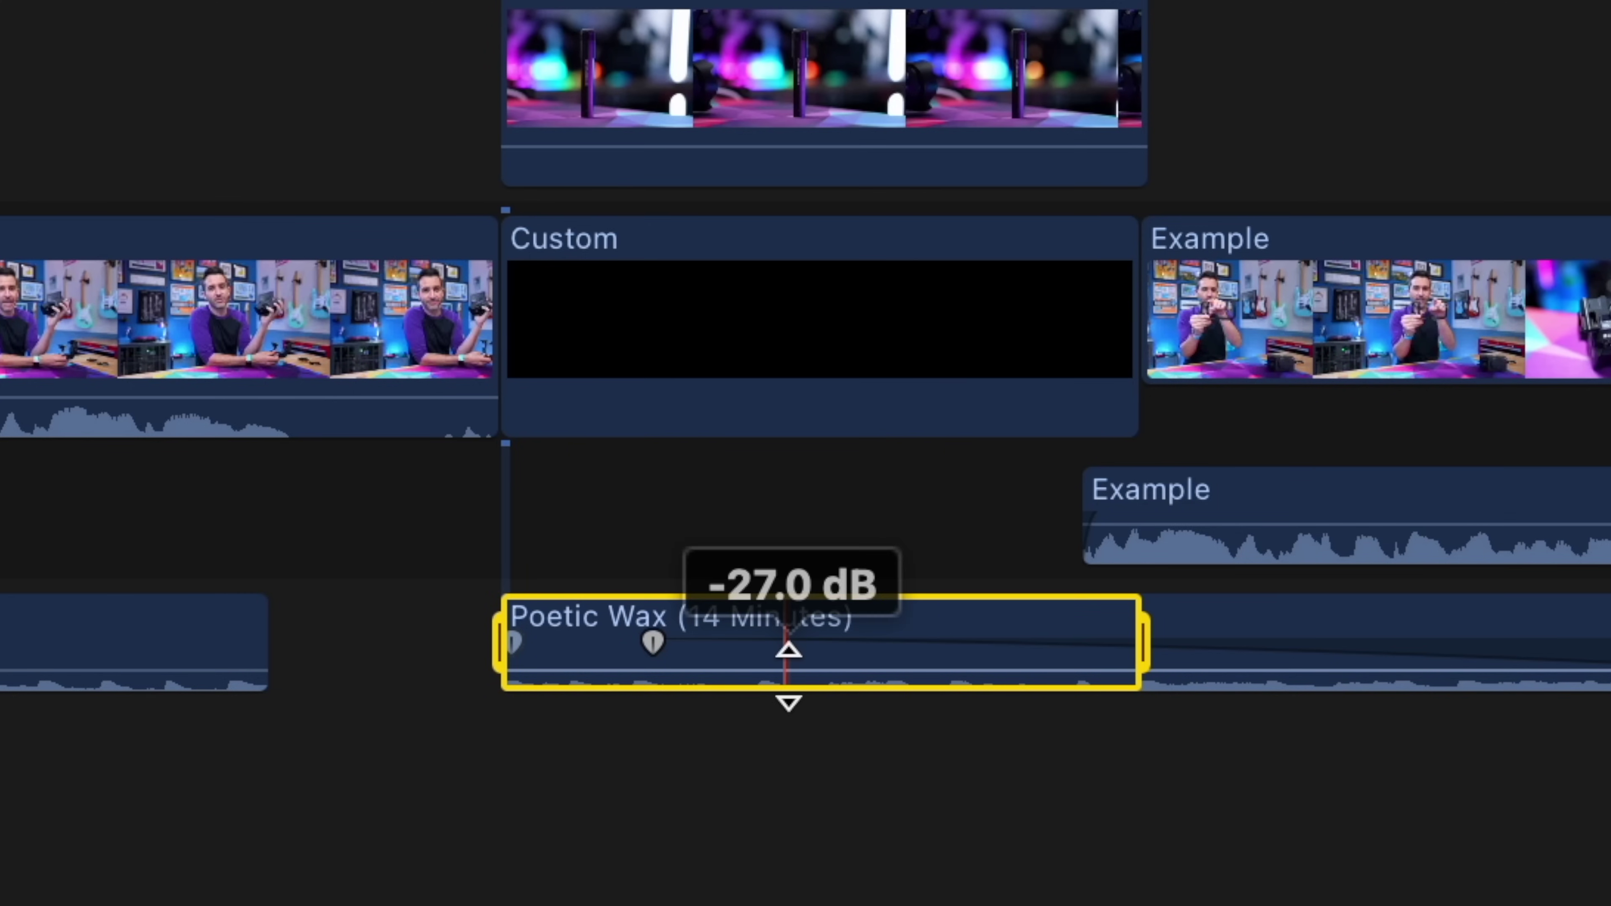
{"action": "mouse_move", "coordinate": [785, 674]}
{"action": "left_mouse_down"}
{"action": "mouse_move", "coordinate": [793, 606]}
{"action": "mouse_move", "coordinate": [797, 657]}
{"action": "left_mouse_up"}
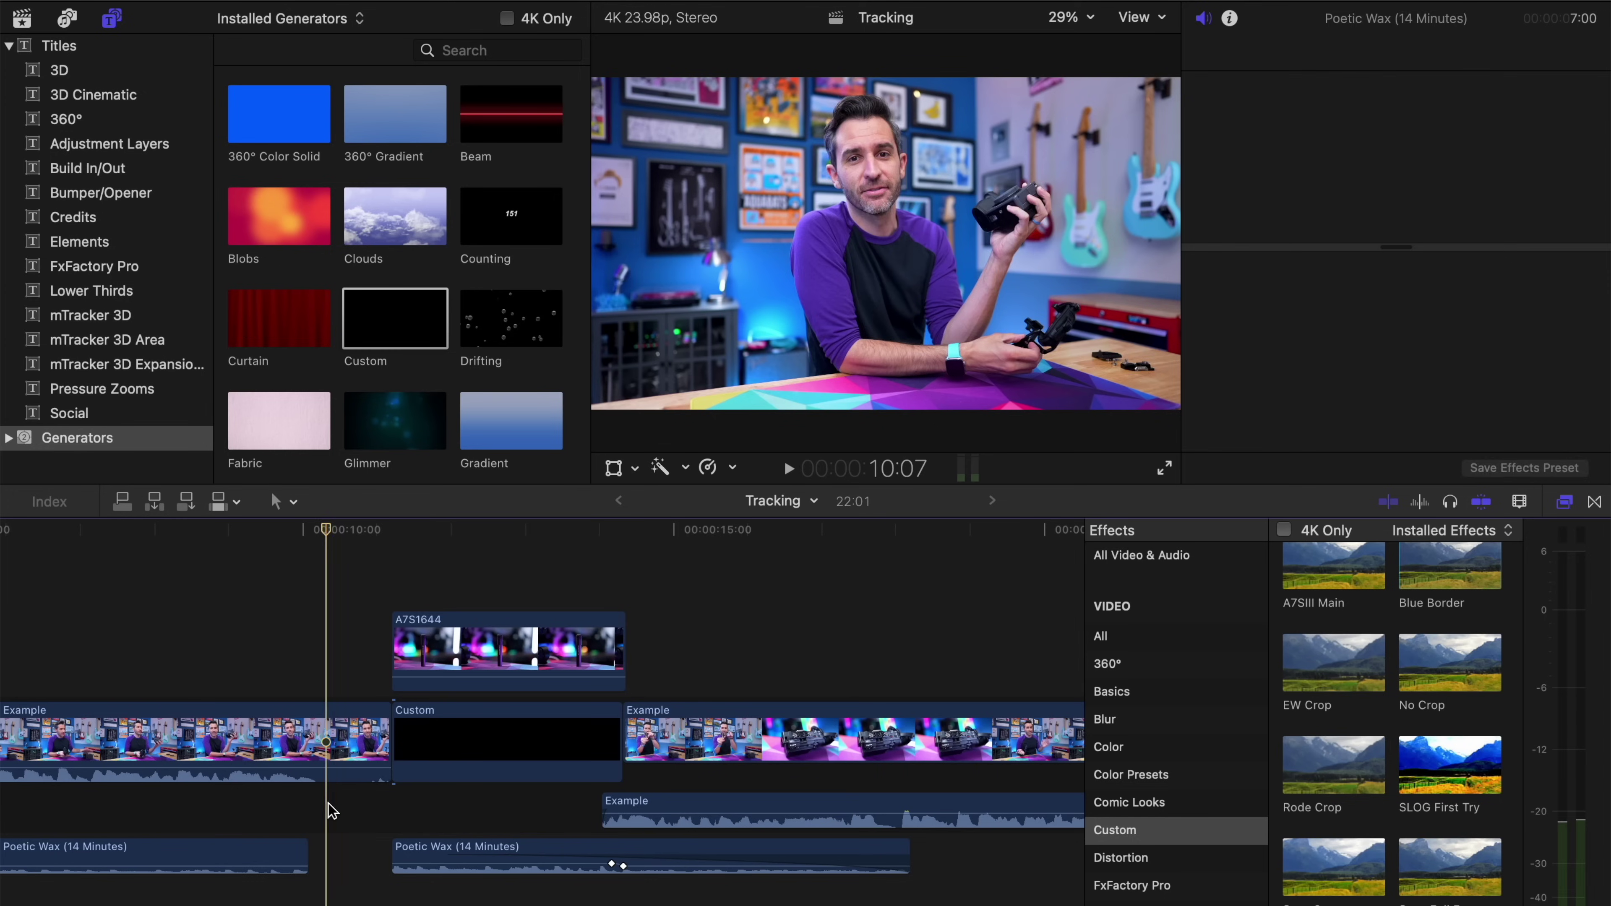
{"action": "left_click", "coordinate": [329, 811]}
{"action": "key", "text": "space"}
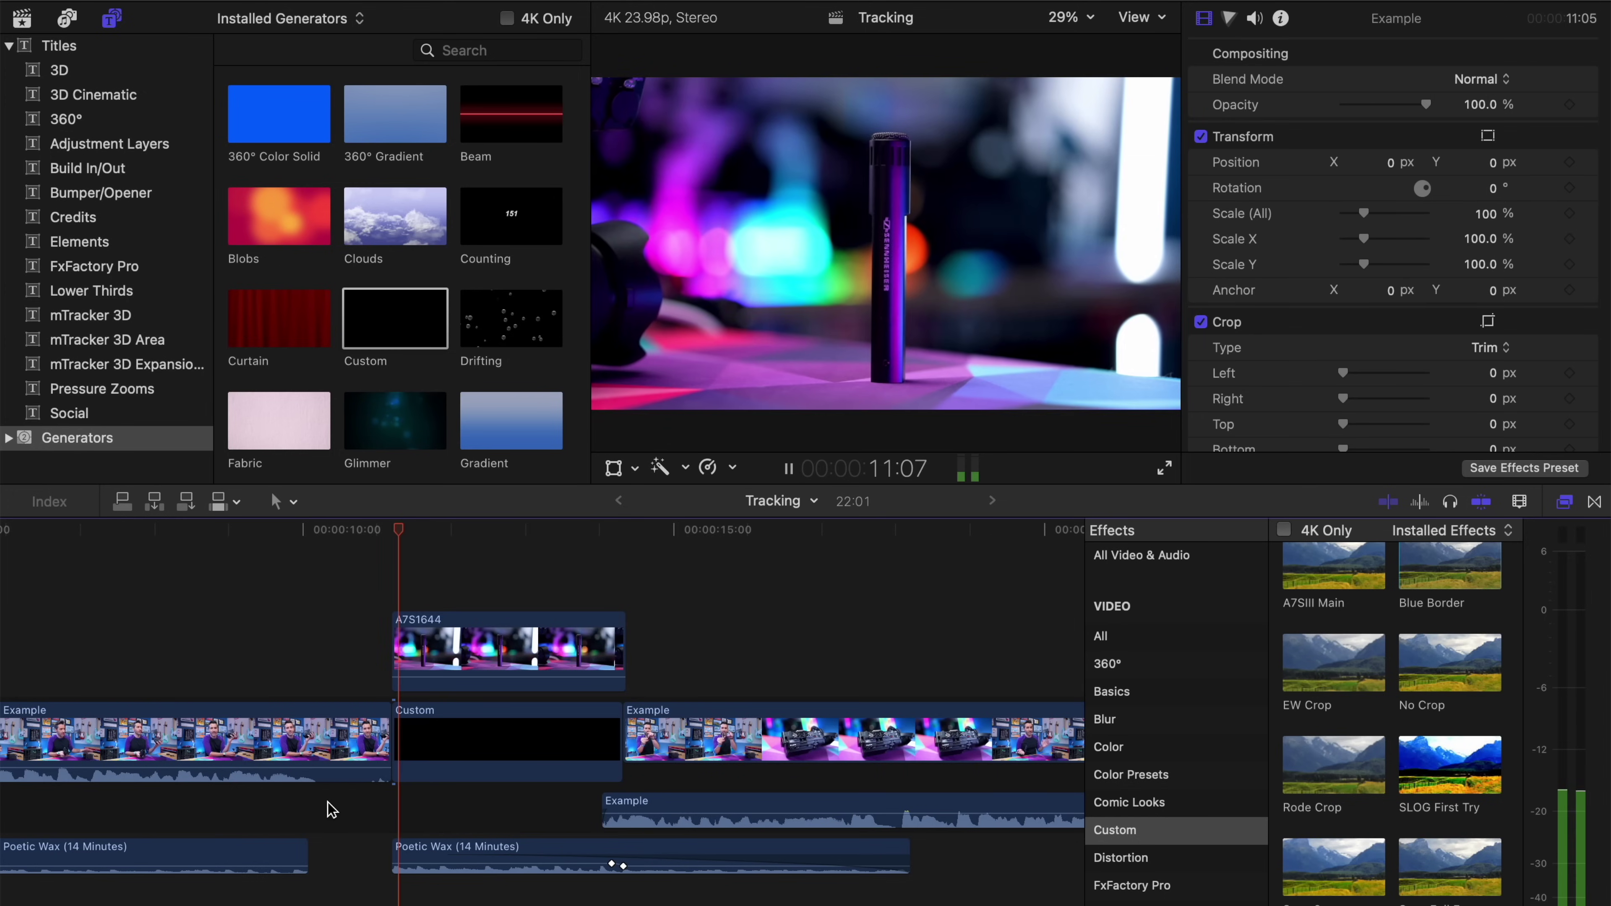
{"action": "key", "text": "space"}
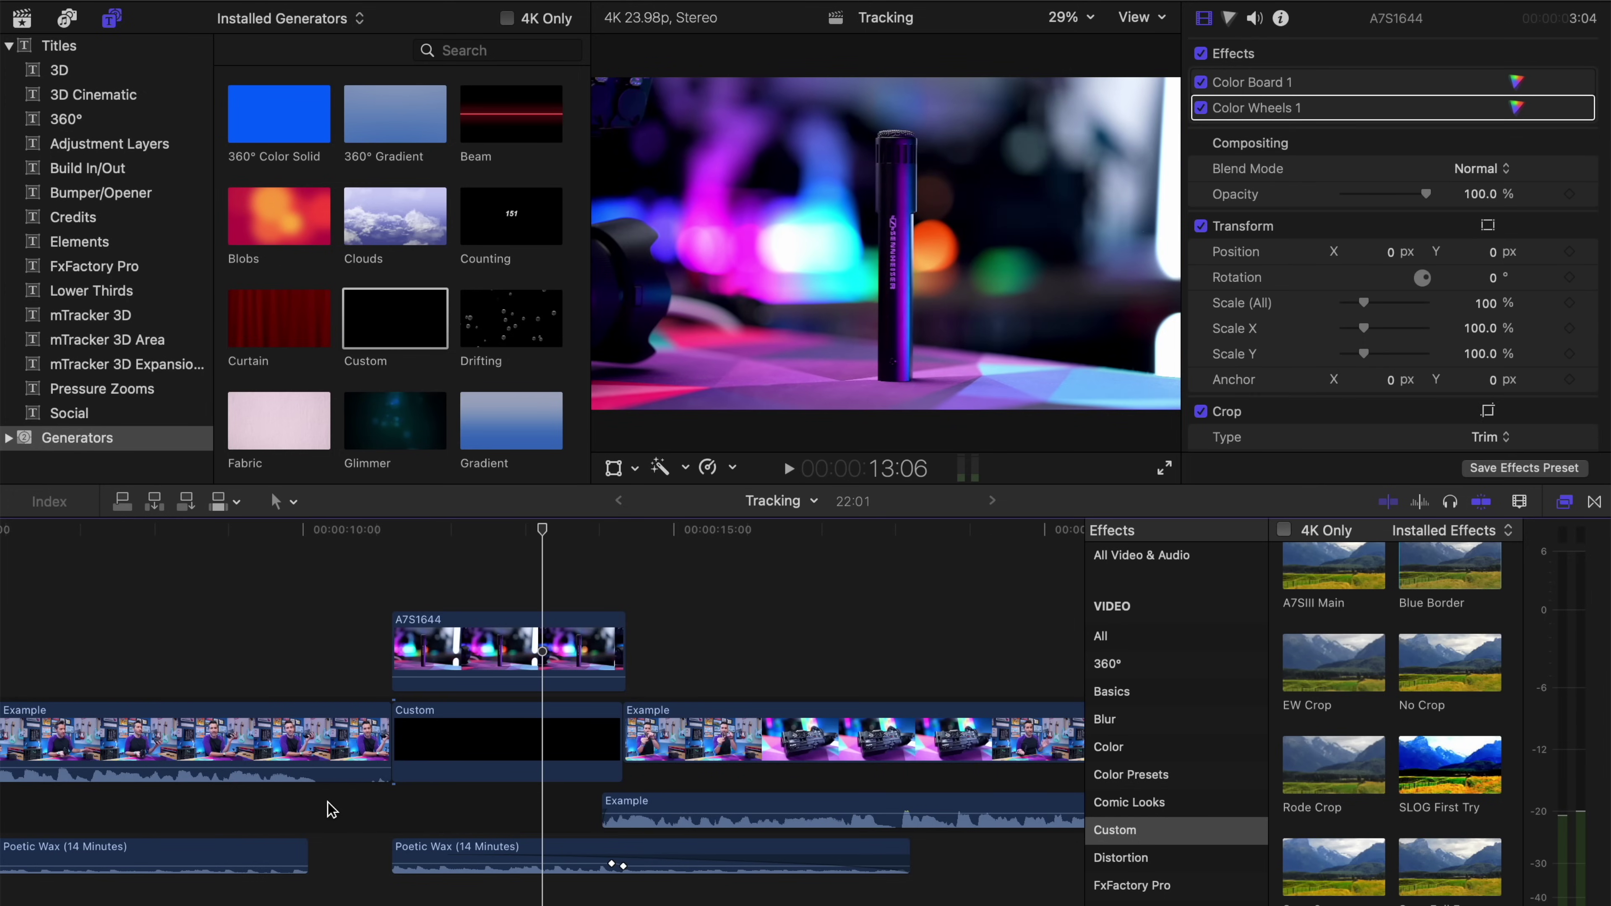
Step: Move the music's volume-drop keyframes near the end of the Custom placeholder slightly earlier and replay the section
{"action": "left_click", "coordinate": [611, 864]}
{"action": "left_click_drag", "start_coordinate": [611, 864], "coordinate": [618, 867]}
{"action": "left_click", "coordinate": [332, 846]}
{"action": "key", "text": "space"}
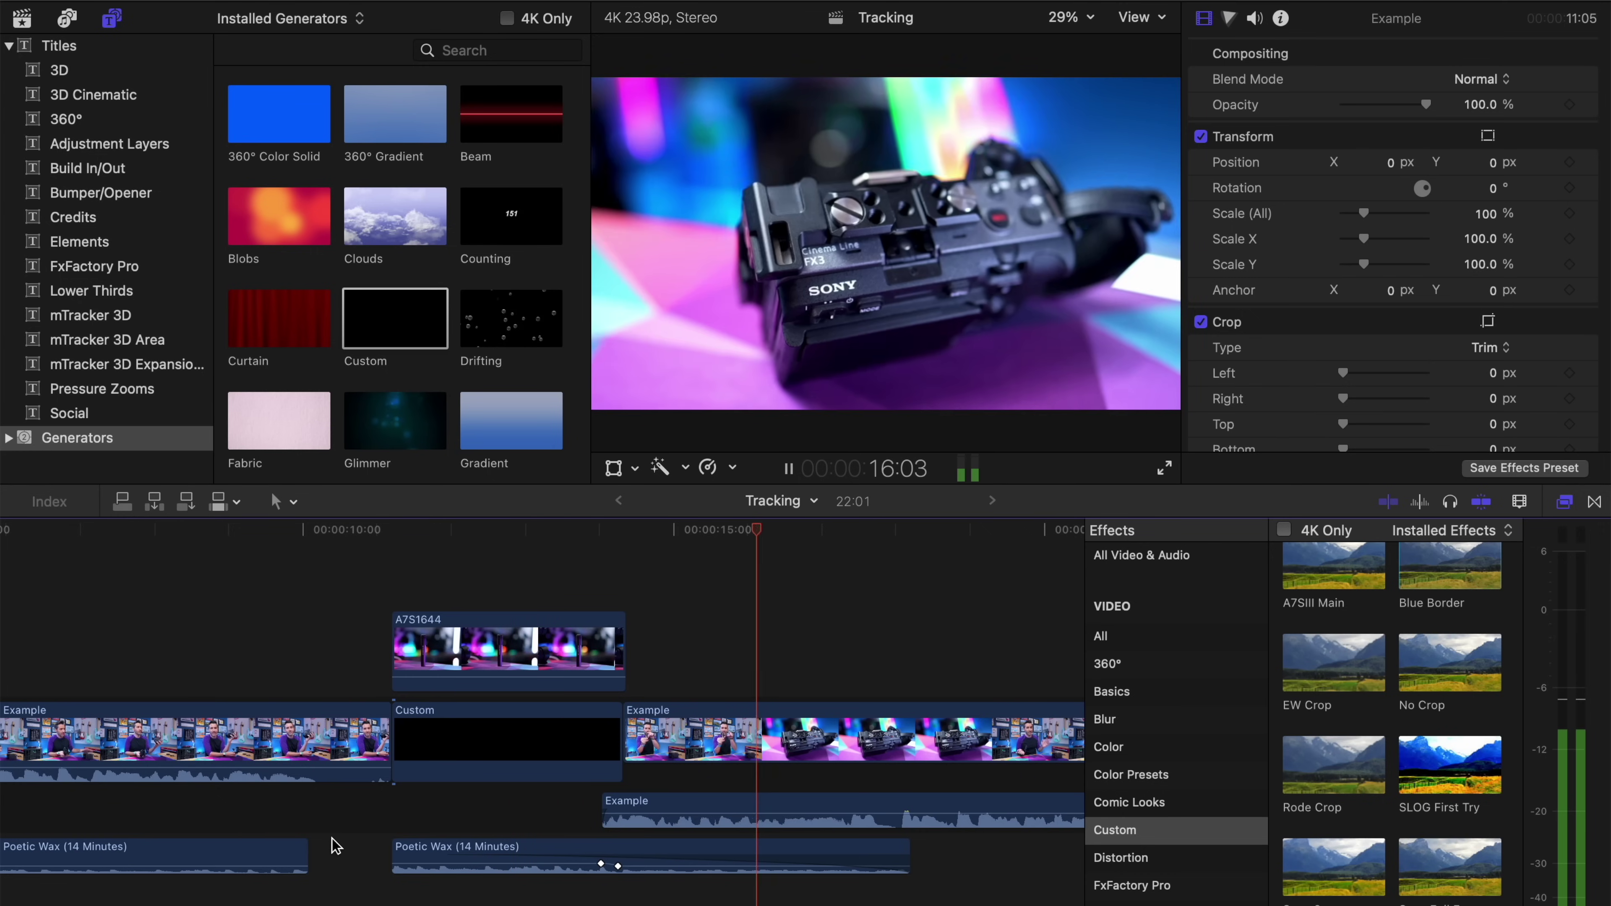
{"action": "key", "text": "space"}
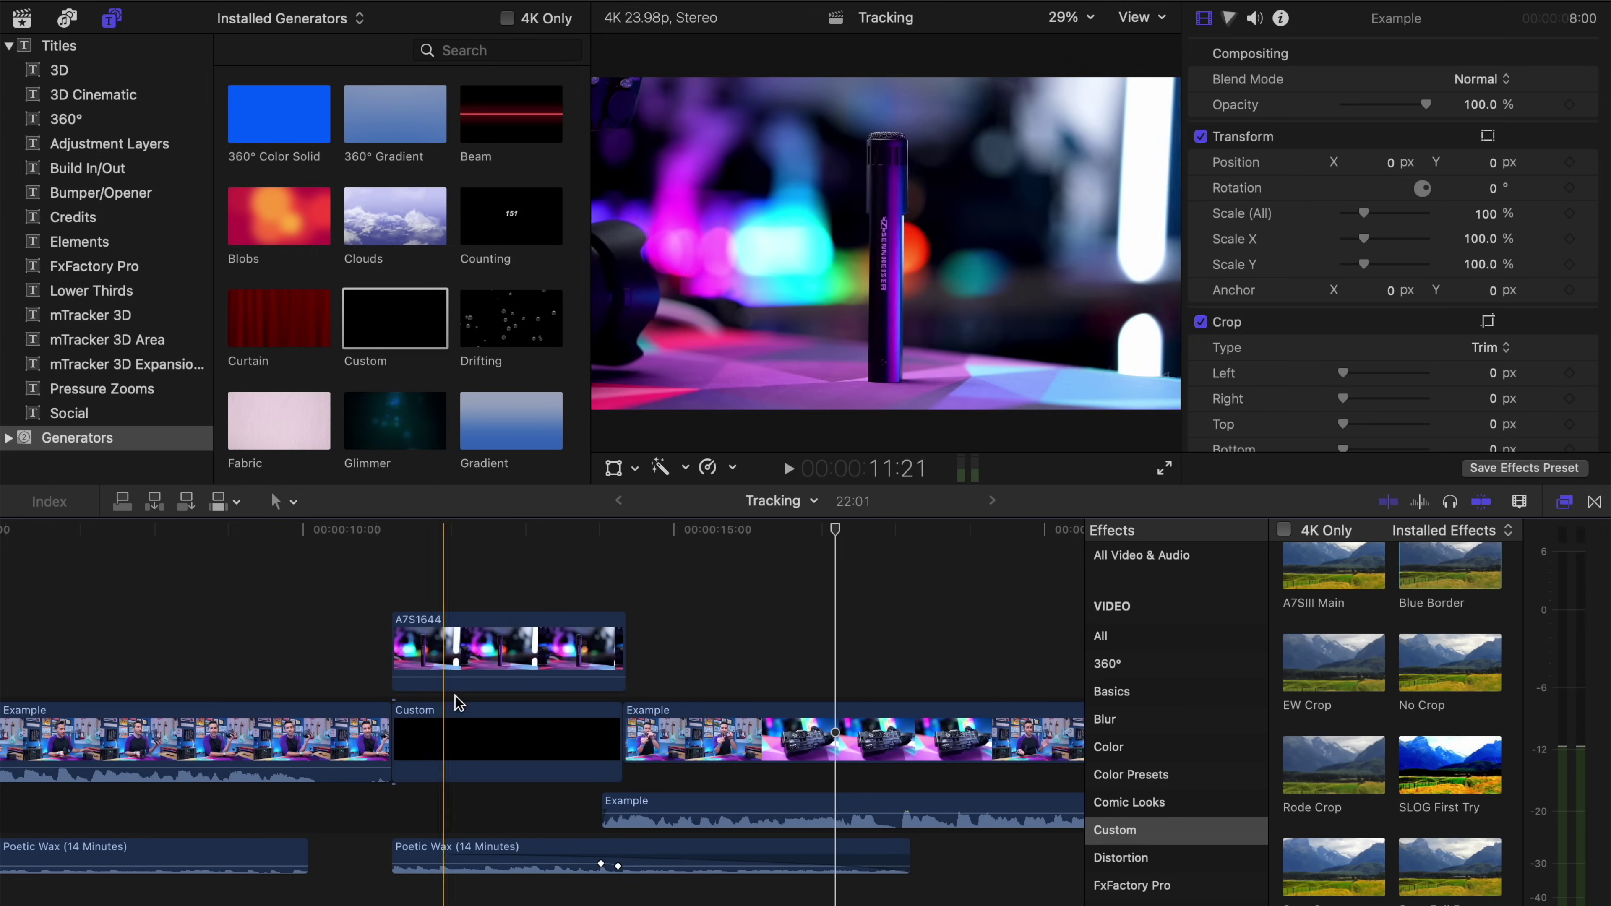
Step: Apply the mTracker 3D effect to the A7S1644 clip
{"action": "left_click", "coordinate": [480, 647]}
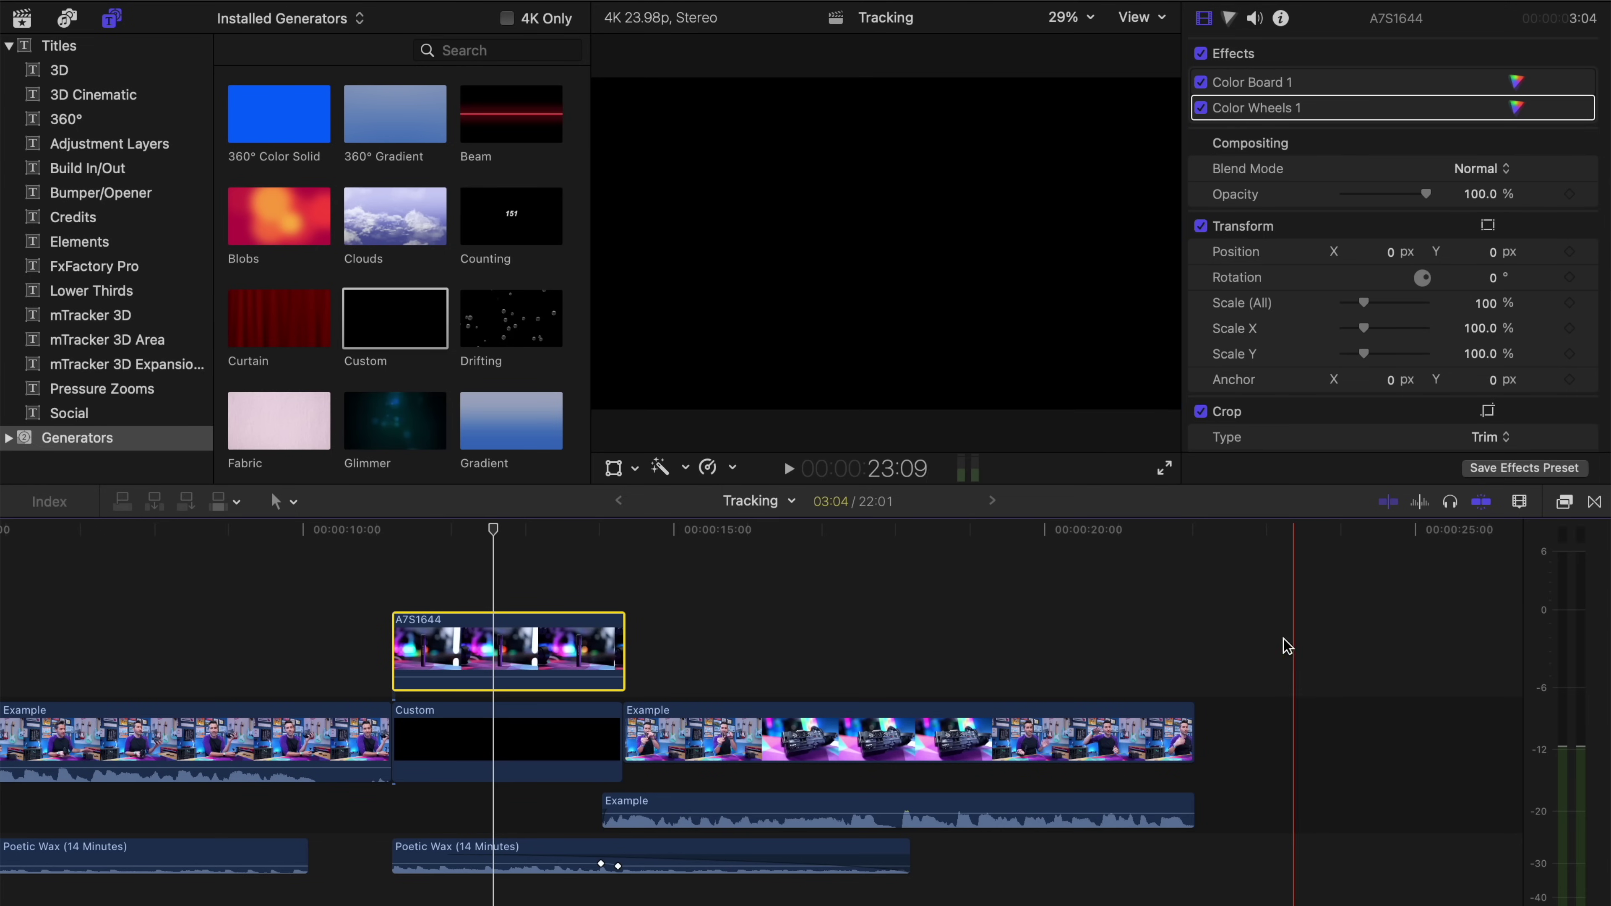
{"action": "left_click", "coordinate": [1564, 501]}
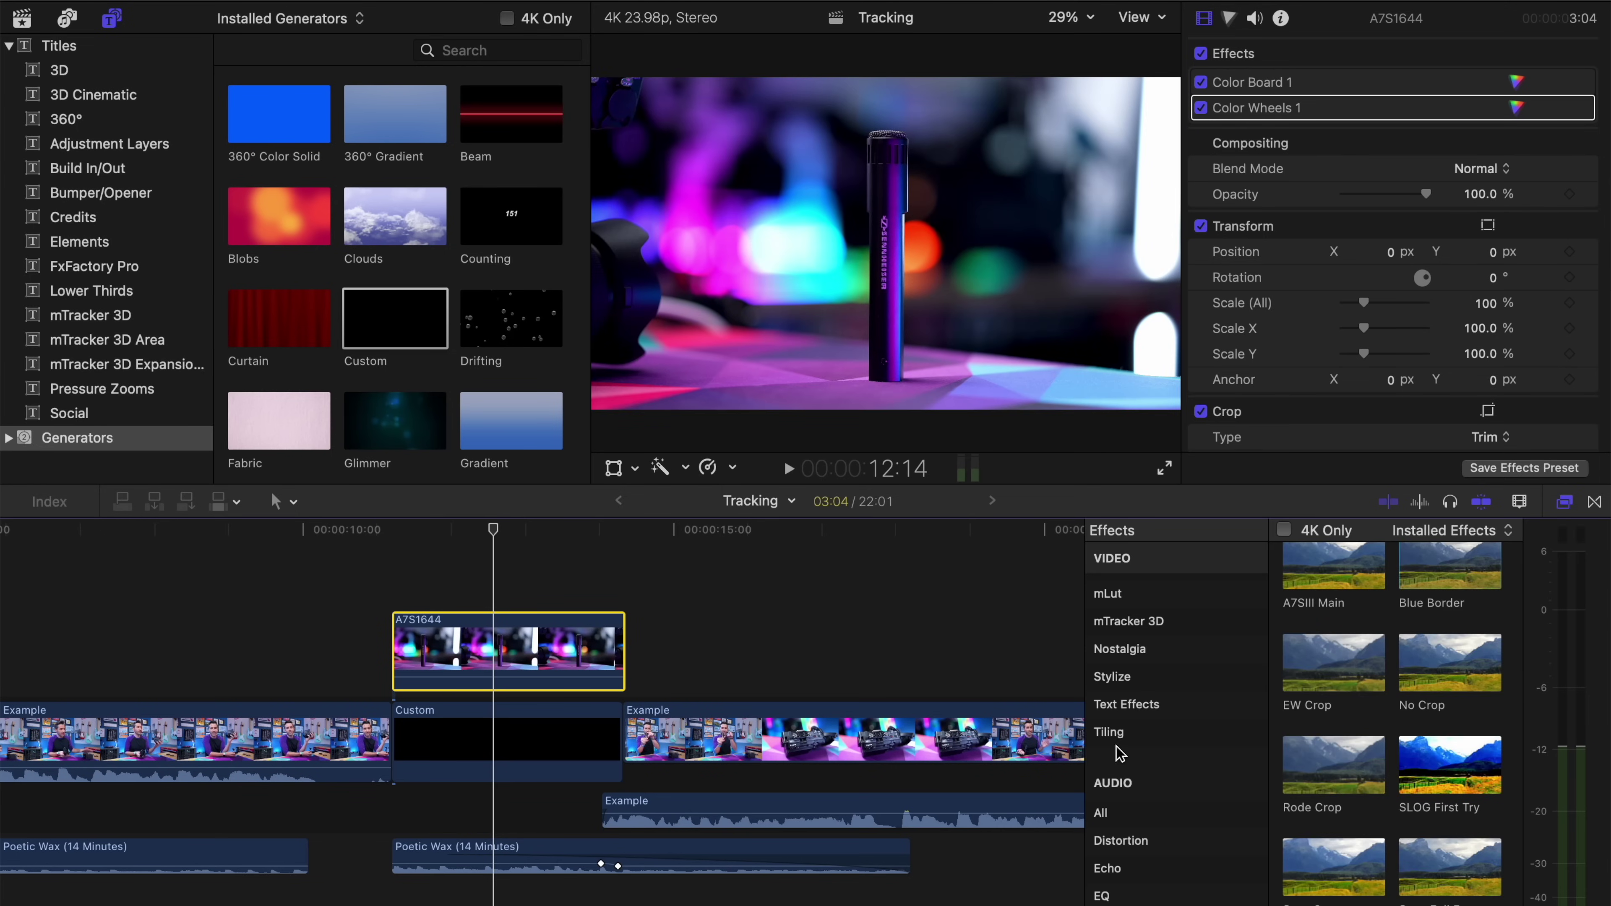
{"action": "scroll", "coordinate": [1120, 754], "scroll_direction": "up", "scroll_amount": 5}
{"action": "left_click", "coordinate": [1135, 775]}
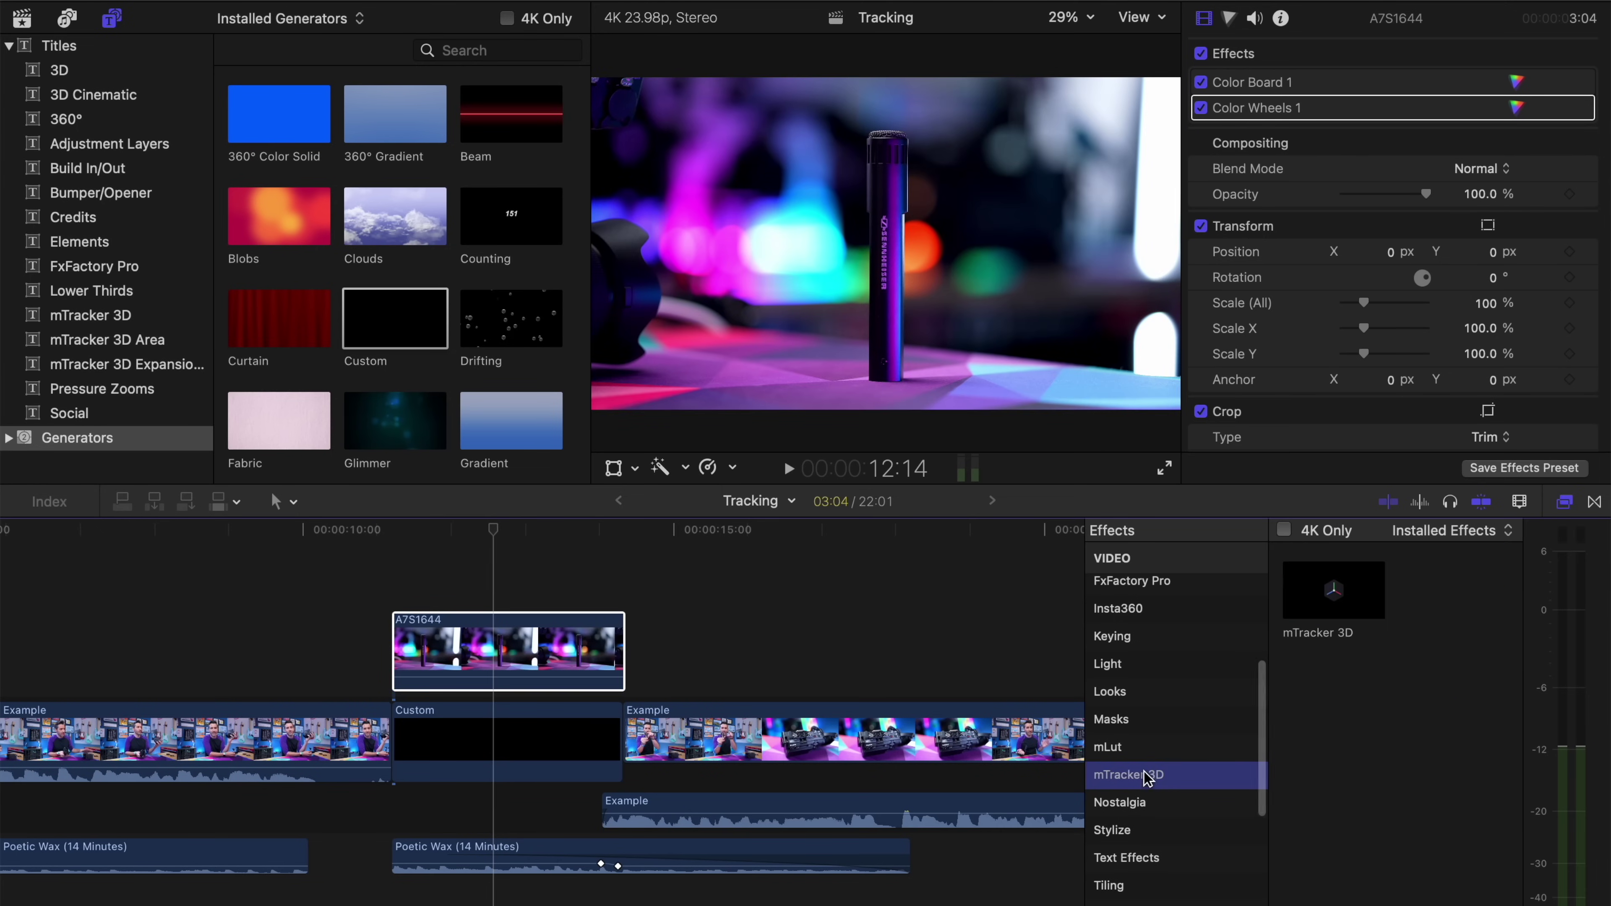
{"action": "left_click_drag", "start_coordinate": [1338, 593], "coordinate": [511, 647]}
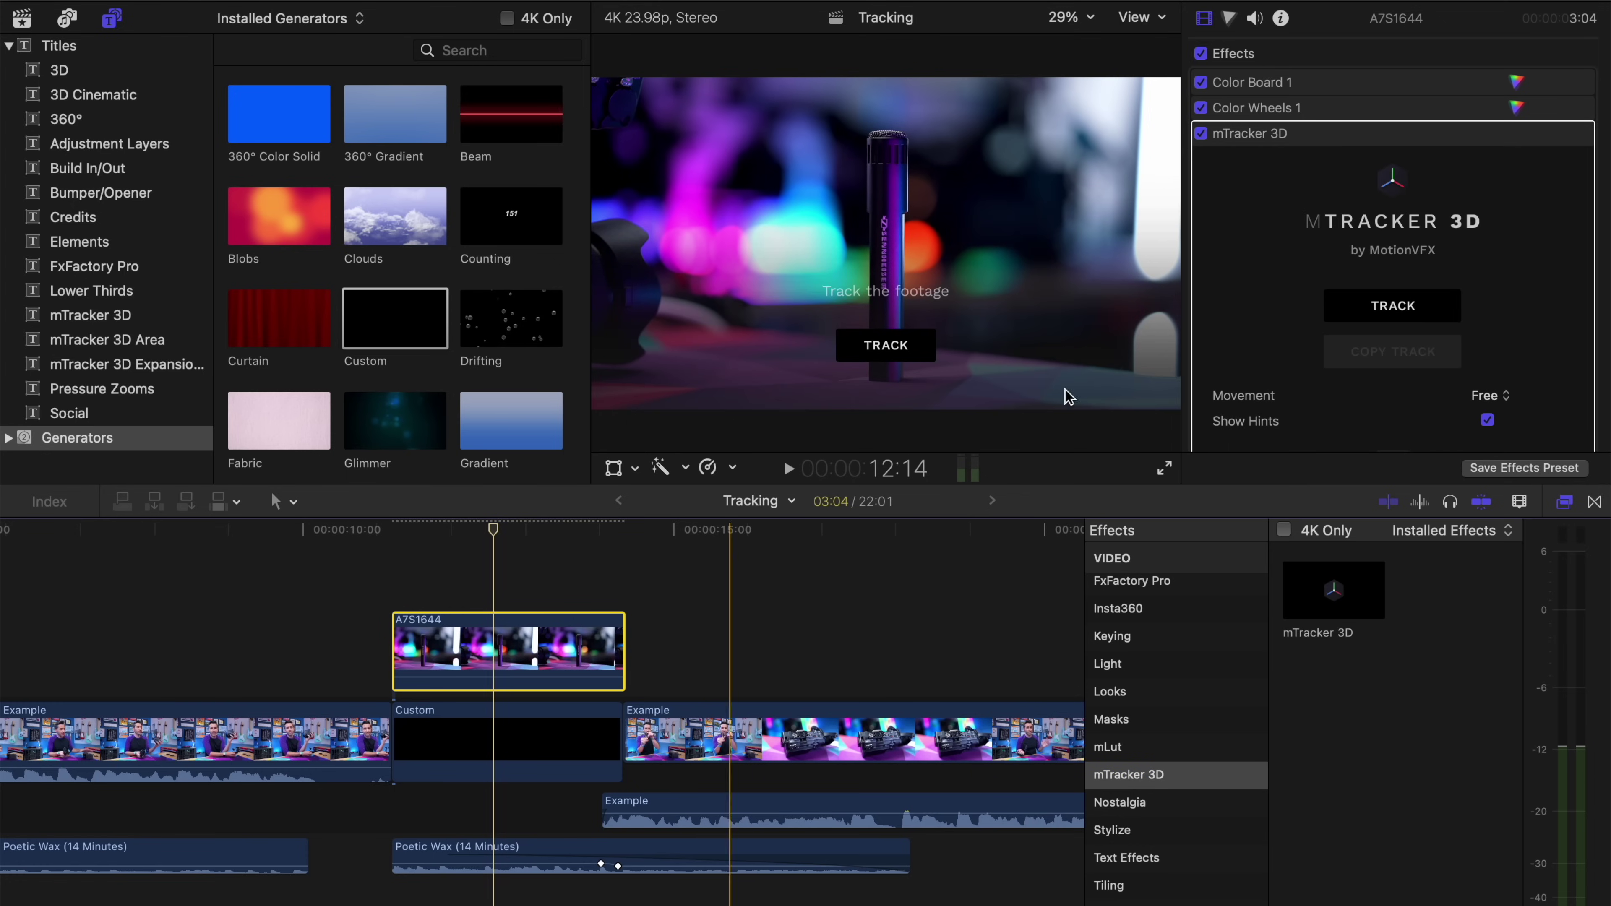
Step: Track the A7S1644 footage in mTracker 3D with Free movement and hints shown
{"action": "scroll", "coordinate": [1415, 243], "scroll_direction": "down", "scroll_amount": 3}
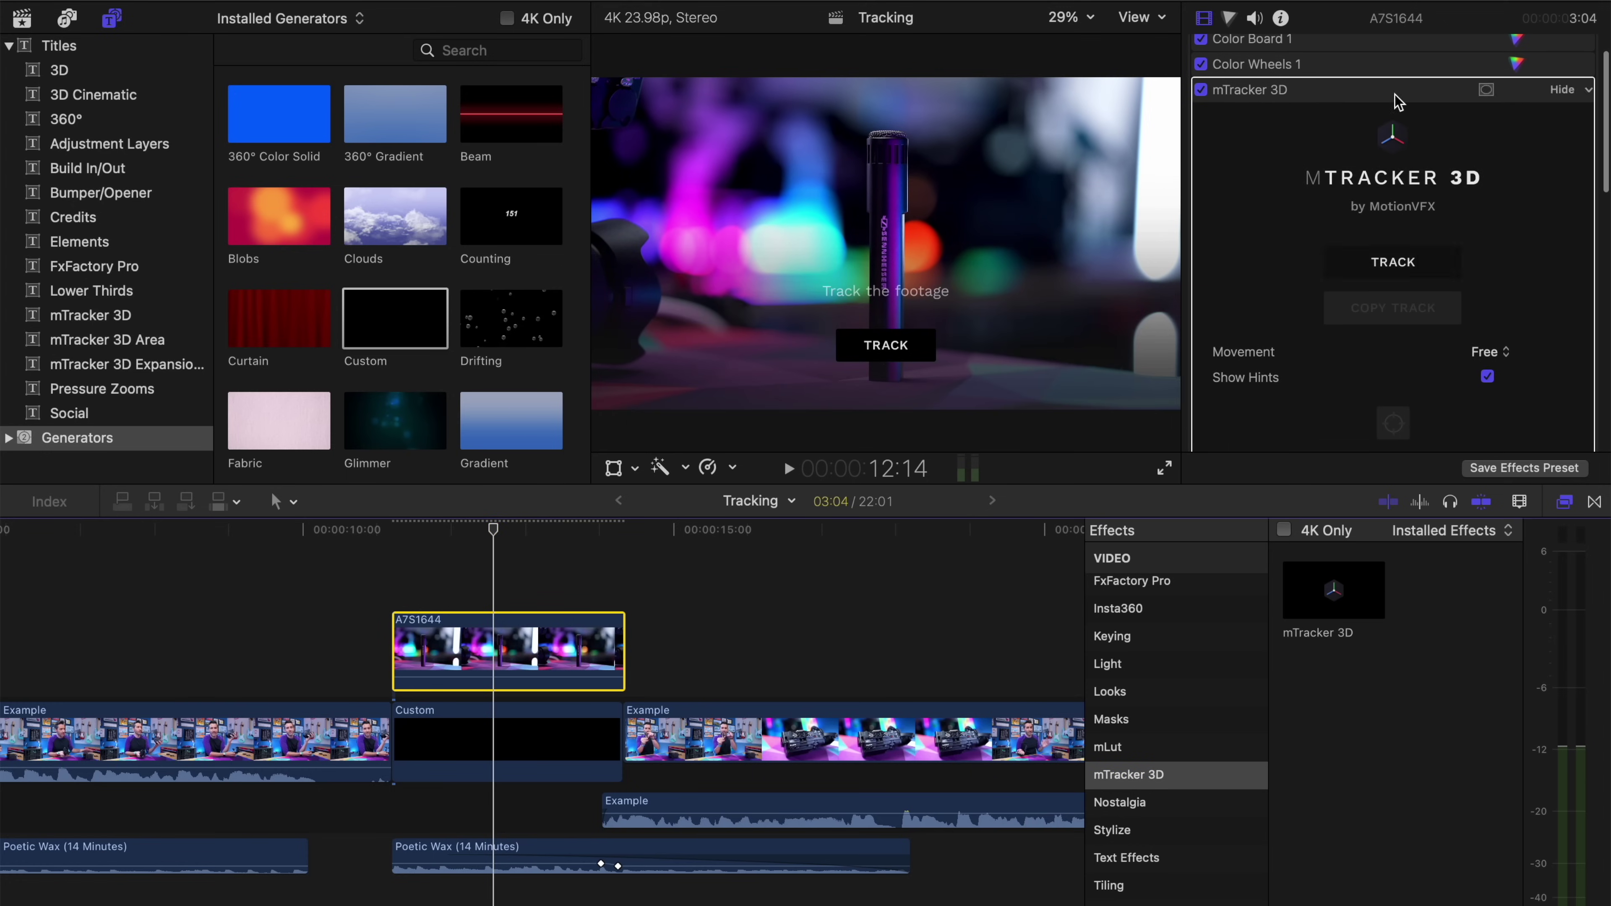
{"action": "scroll", "coordinate": [1306, 292], "scroll_direction": "down", "scroll_amount": 3}
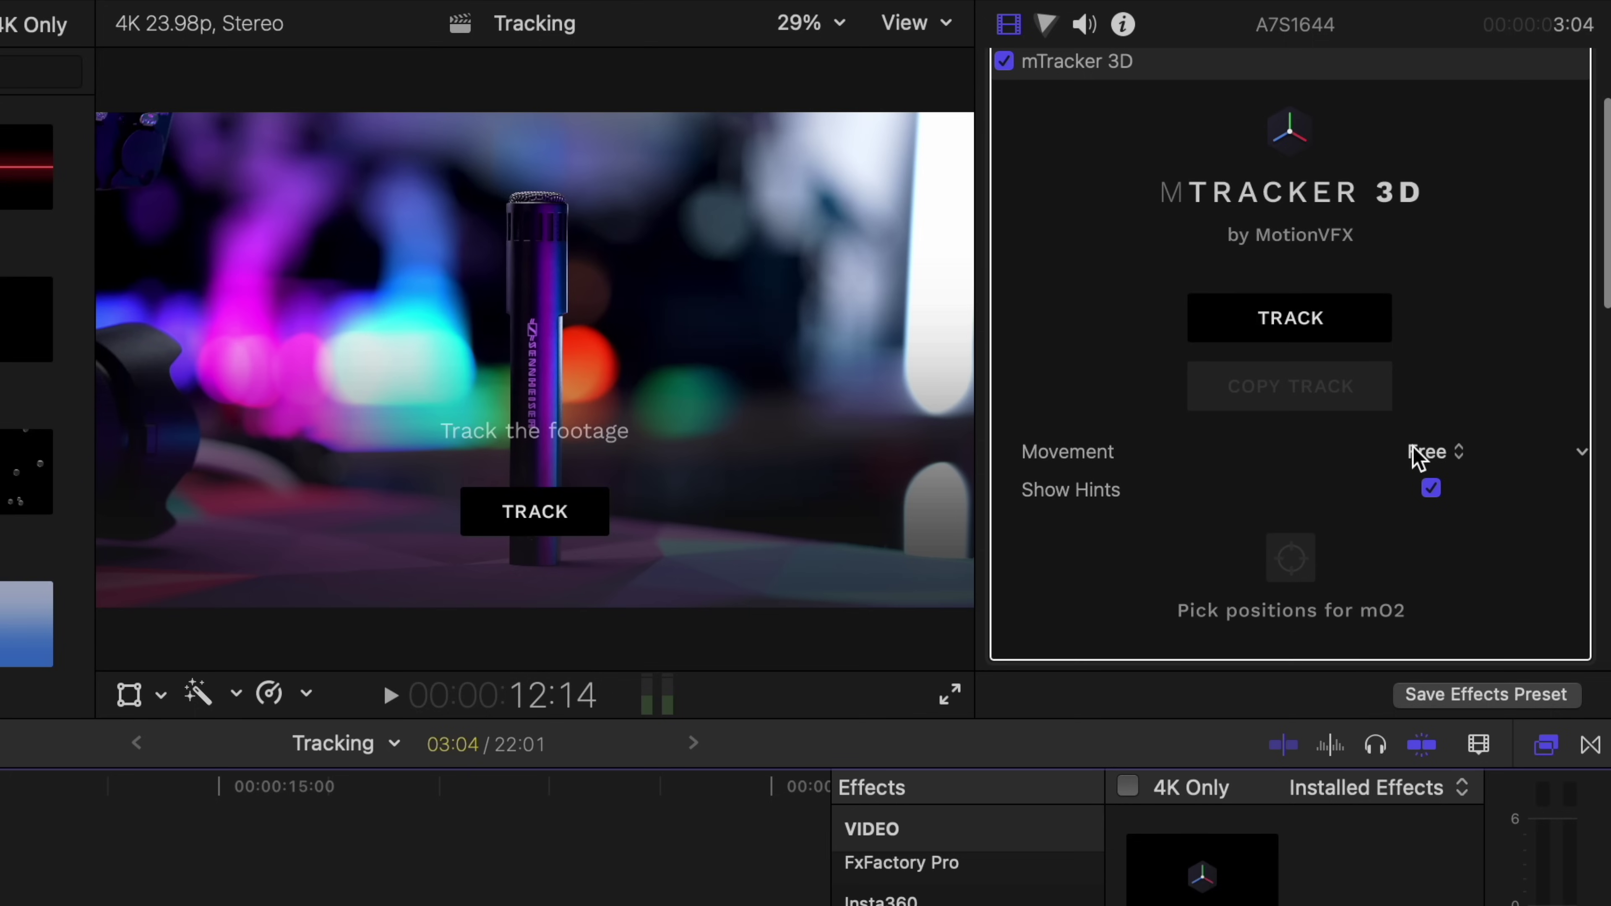
{"action": "left_click", "coordinate": [1431, 490]}
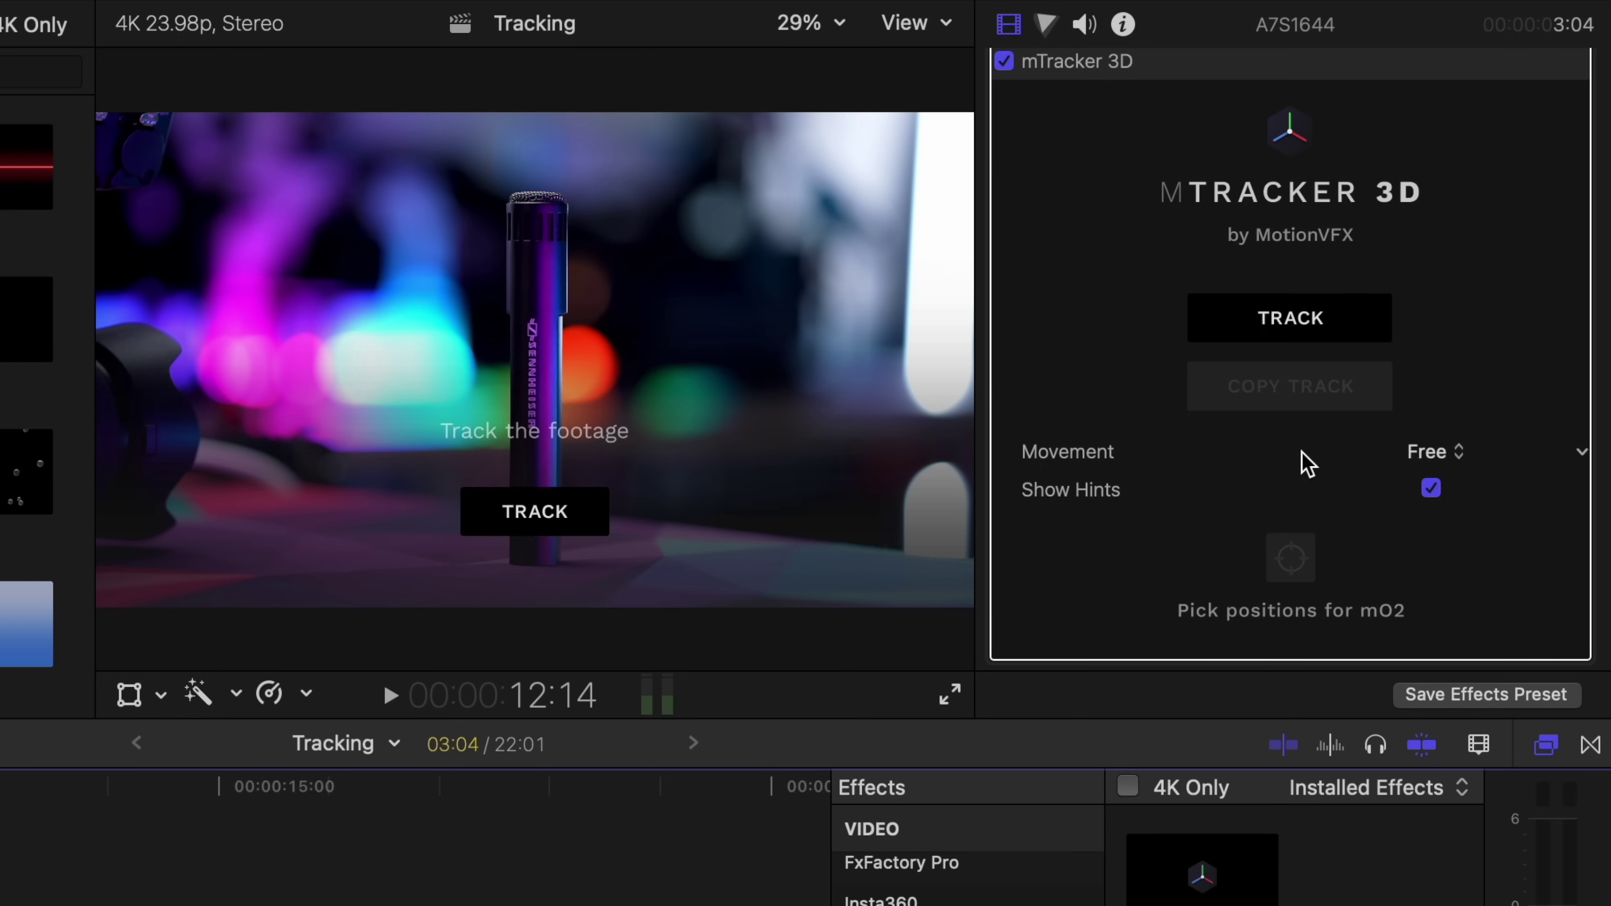
{"action": "left_click", "coordinate": [1294, 319]}
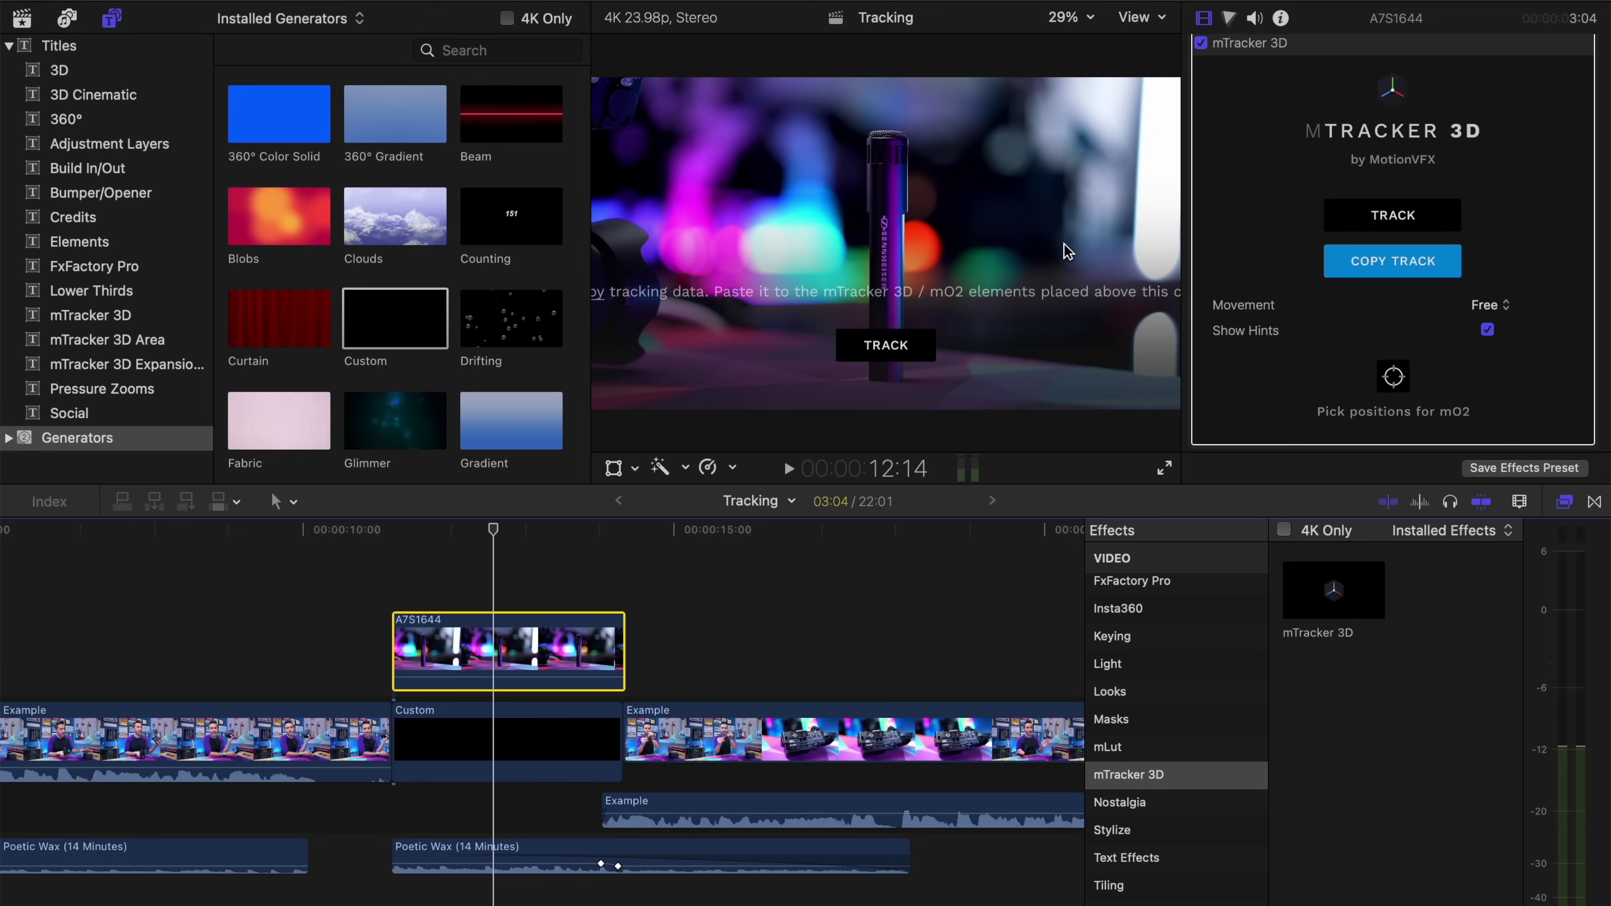
Step: Copy the mTracker 3D tracking data and review the Movement options, keeping Free
{"action": "left_click", "coordinate": [1390, 265]}
{"action": "left_click", "coordinate": [1491, 307]}
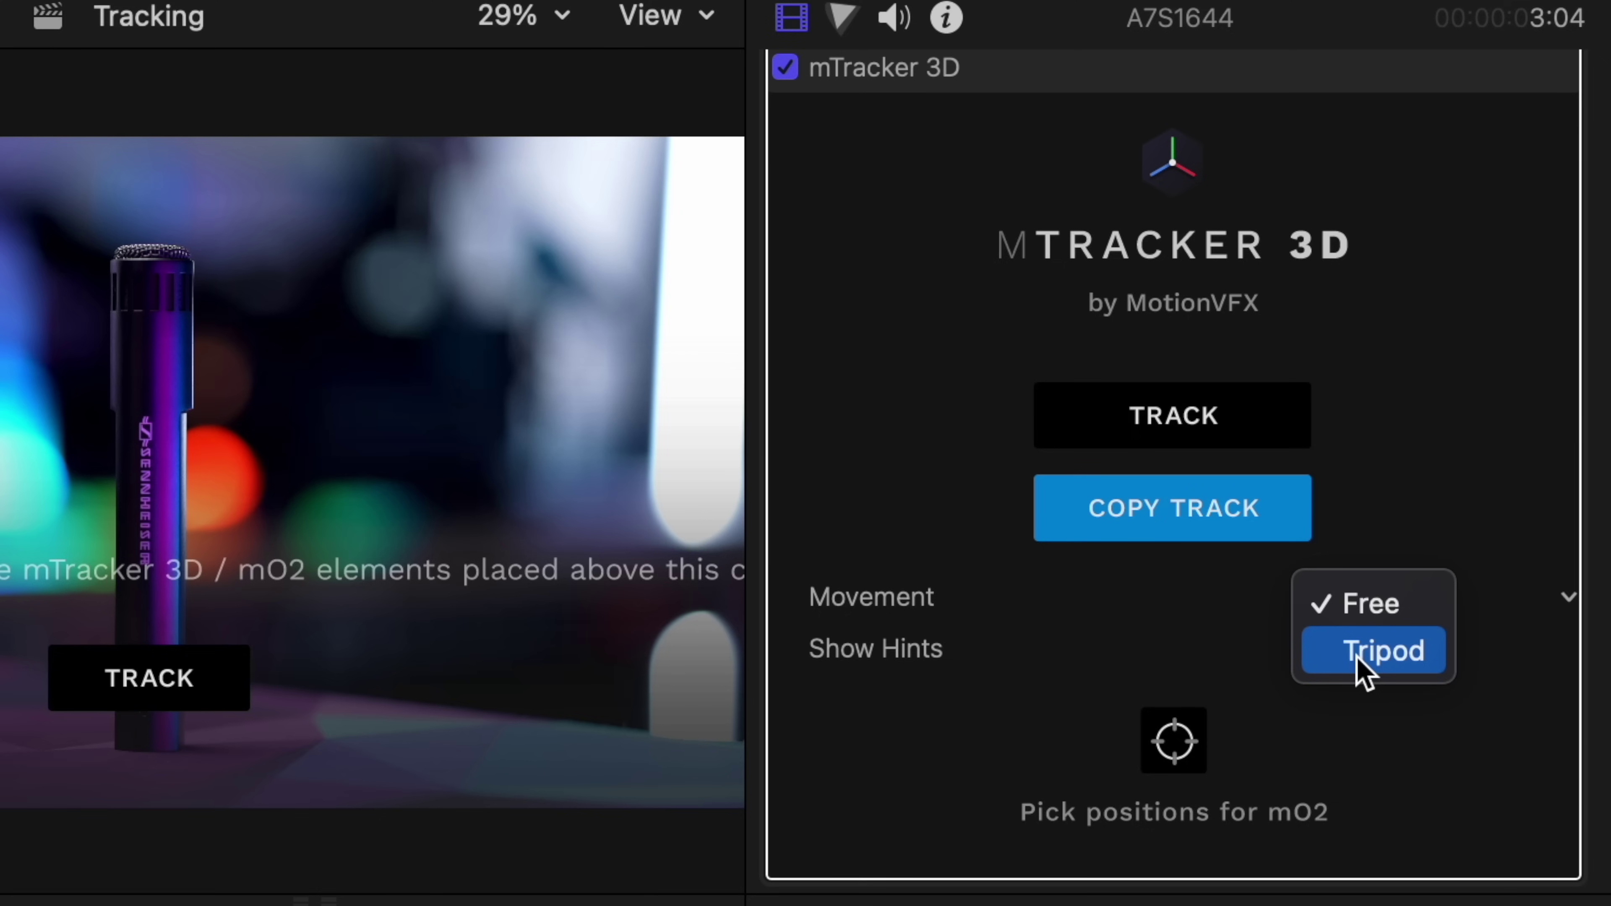
{"action": "left_click", "coordinate": [1364, 619]}
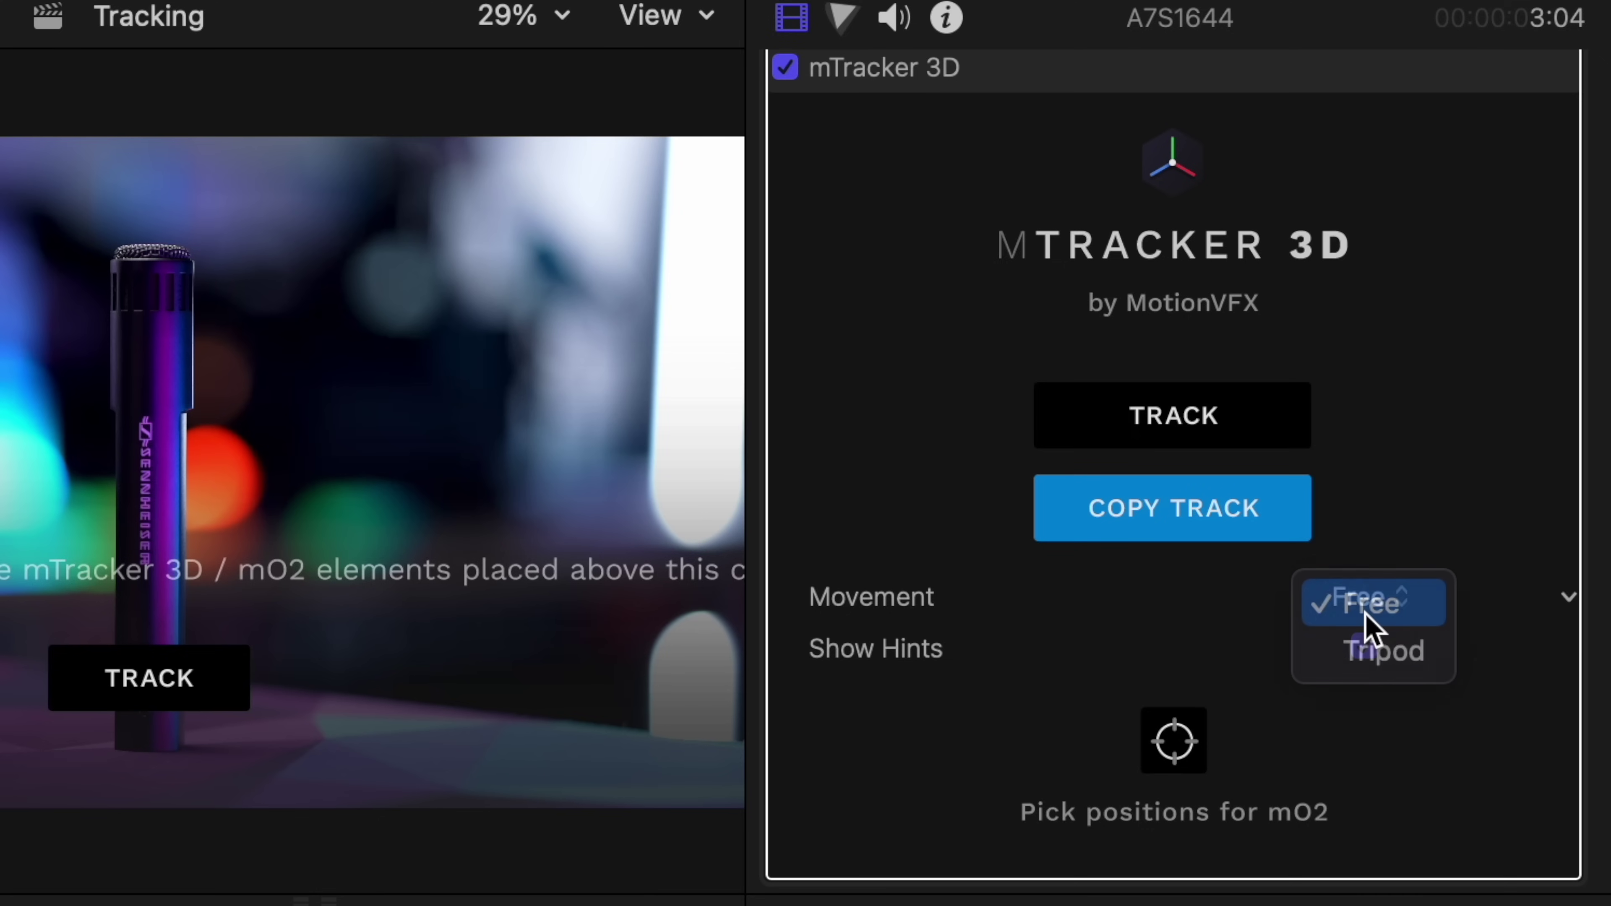
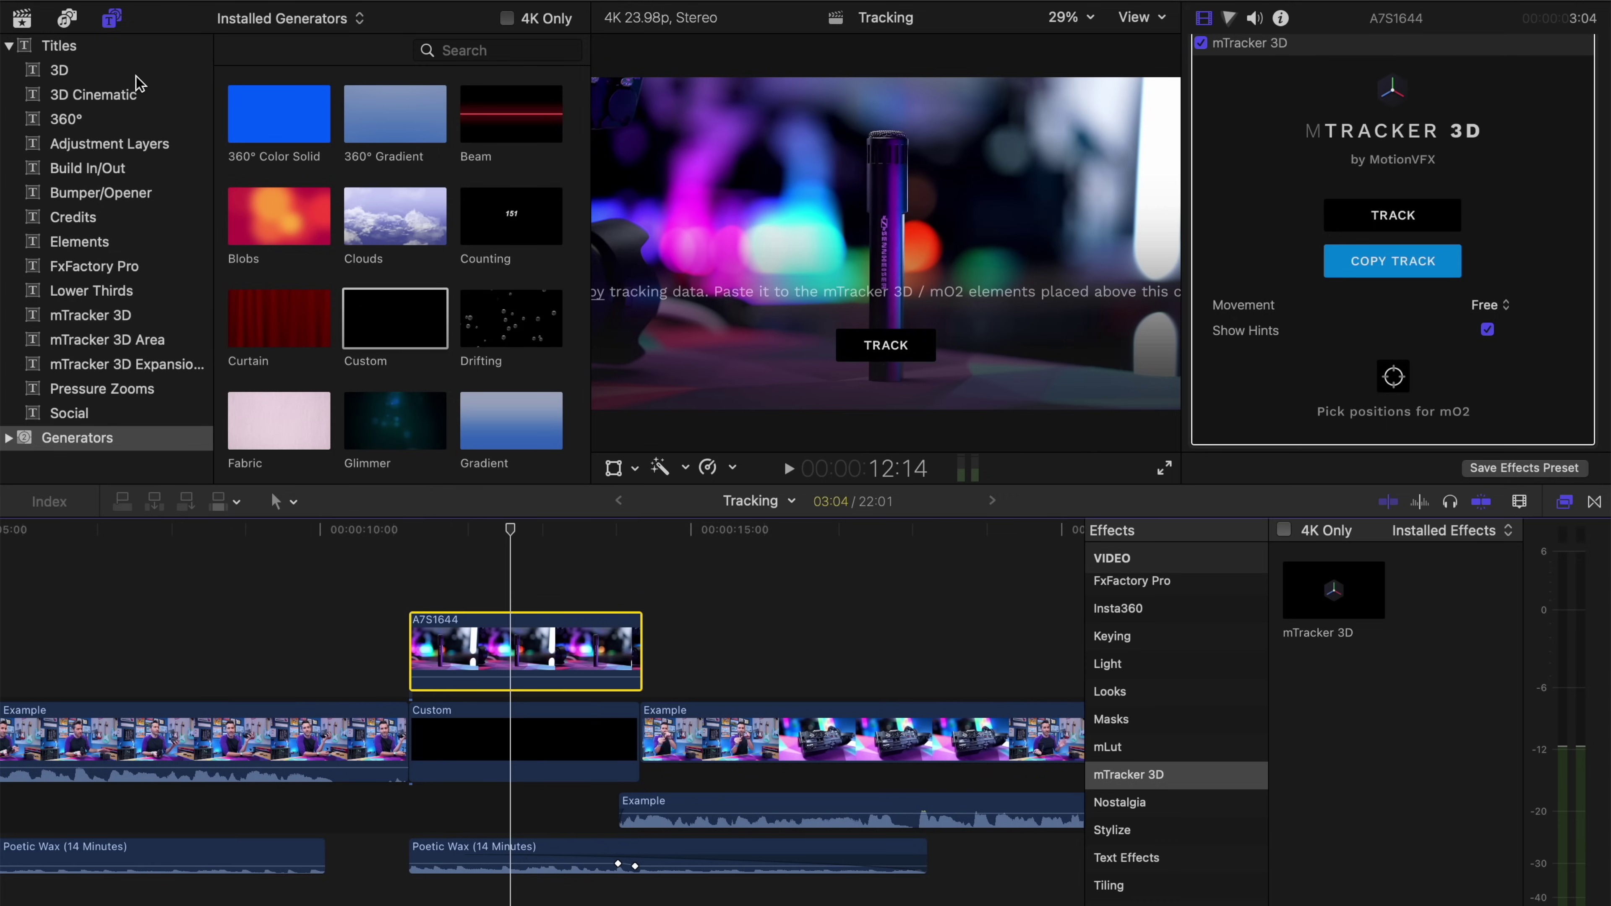
Step: Find Drop Zone Basic among the mTracker 3D titles and place it above the A7S1644 clip, starting at the same point
{"action": "left_click", "coordinate": [70, 51]}
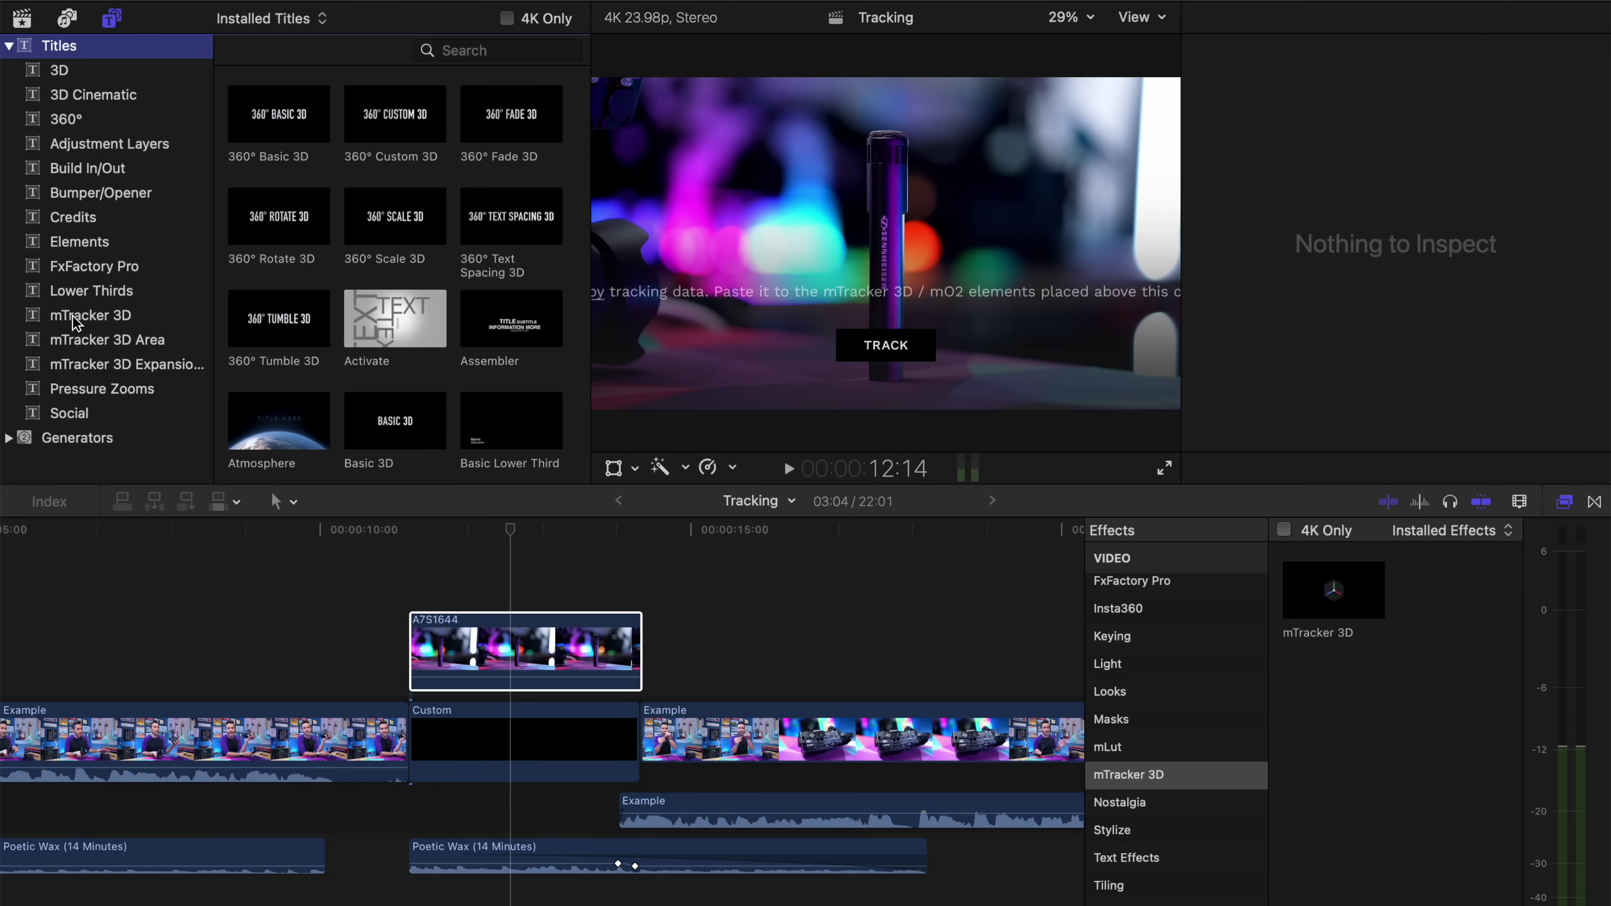
{"action": "left_click", "coordinate": [110, 365]}
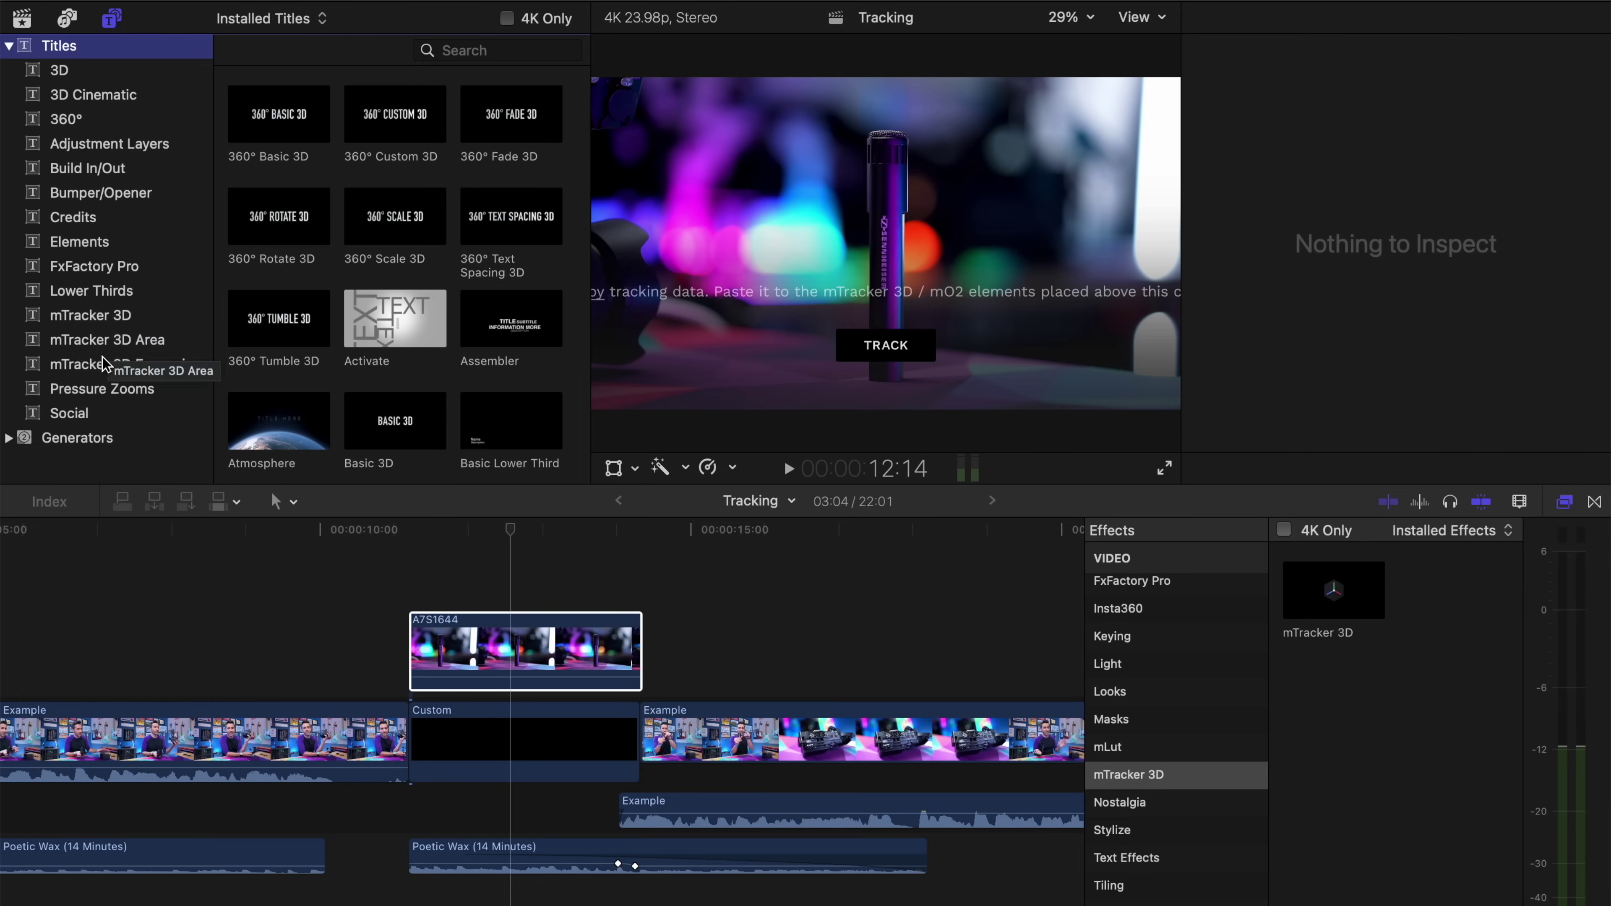
{"action": "left_click", "coordinate": [107, 346]}
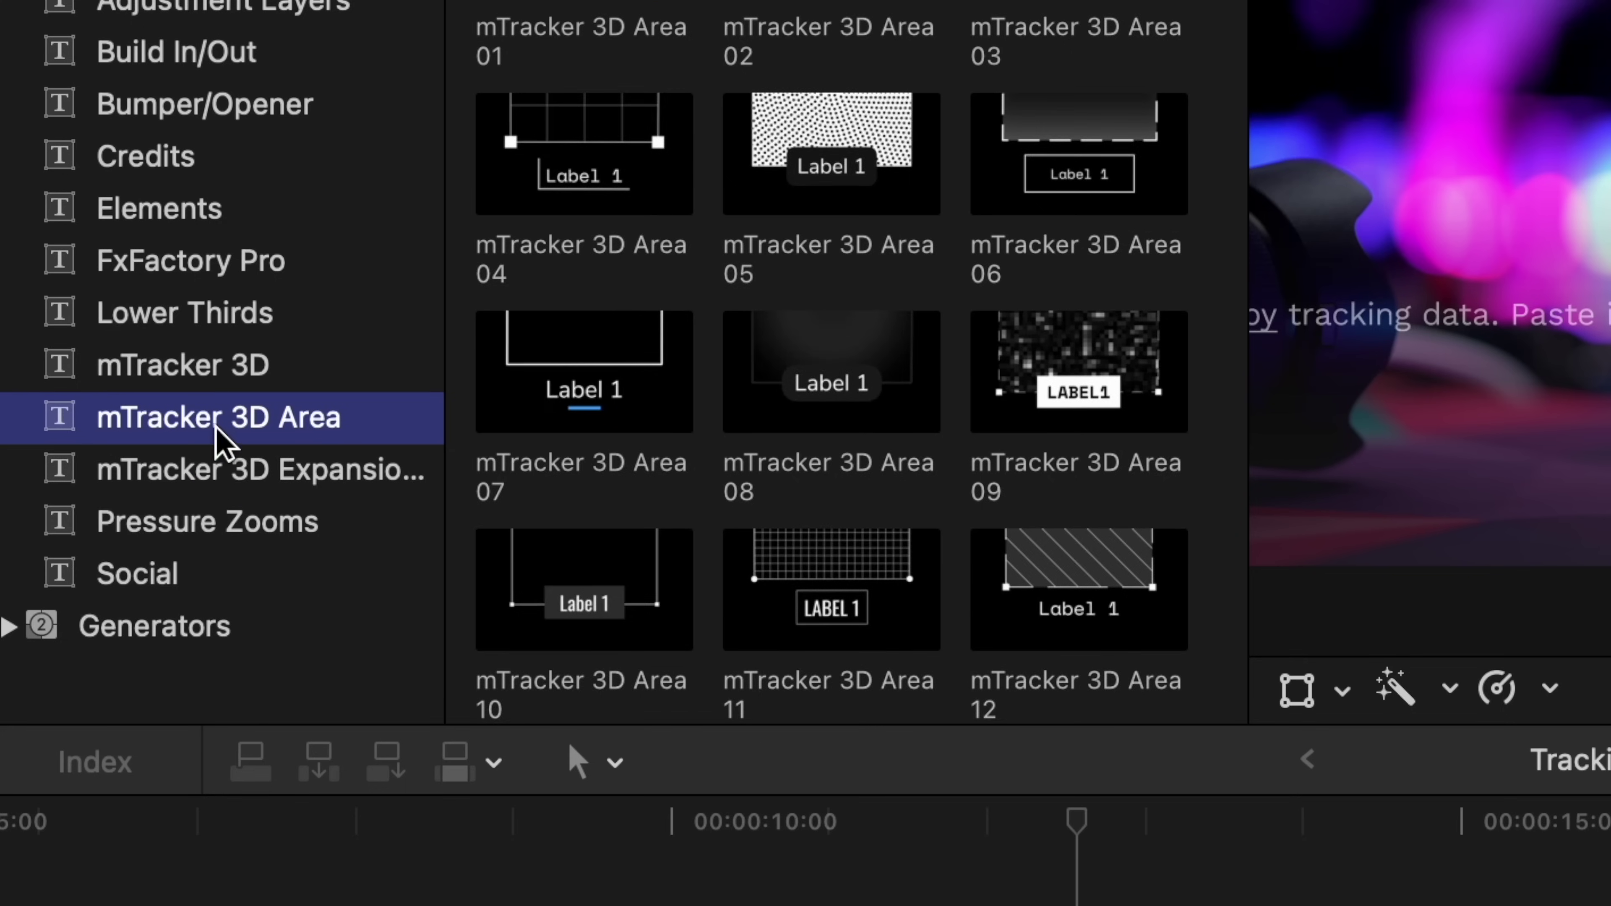
{"action": "left_click", "coordinate": [206, 472]}
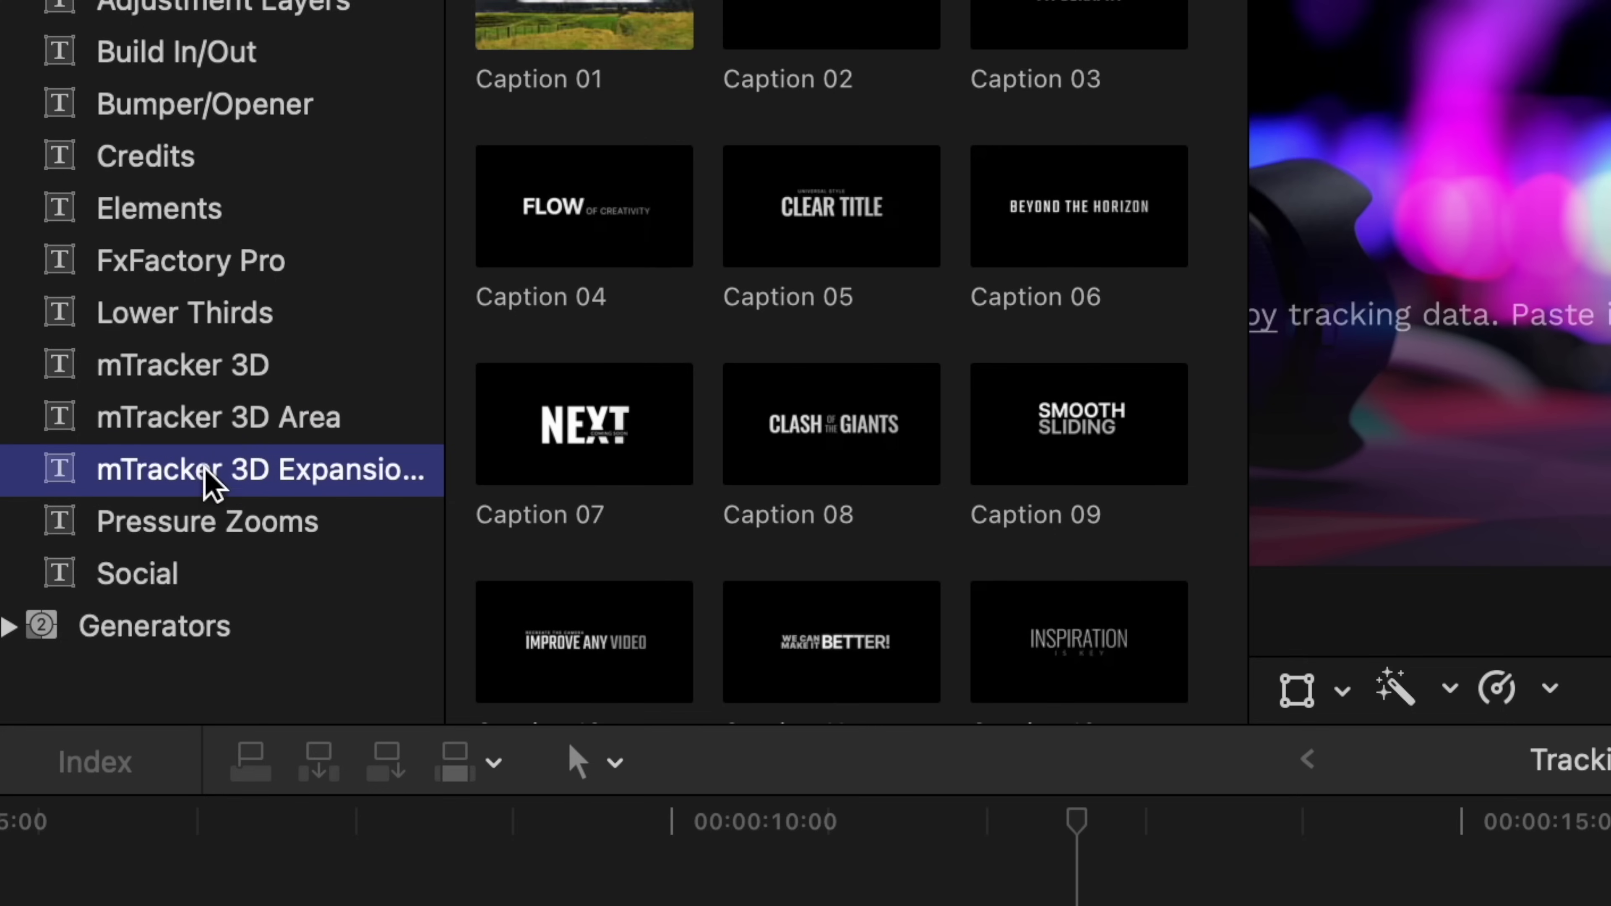
{"action": "left_click", "coordinate": [204, 362]}
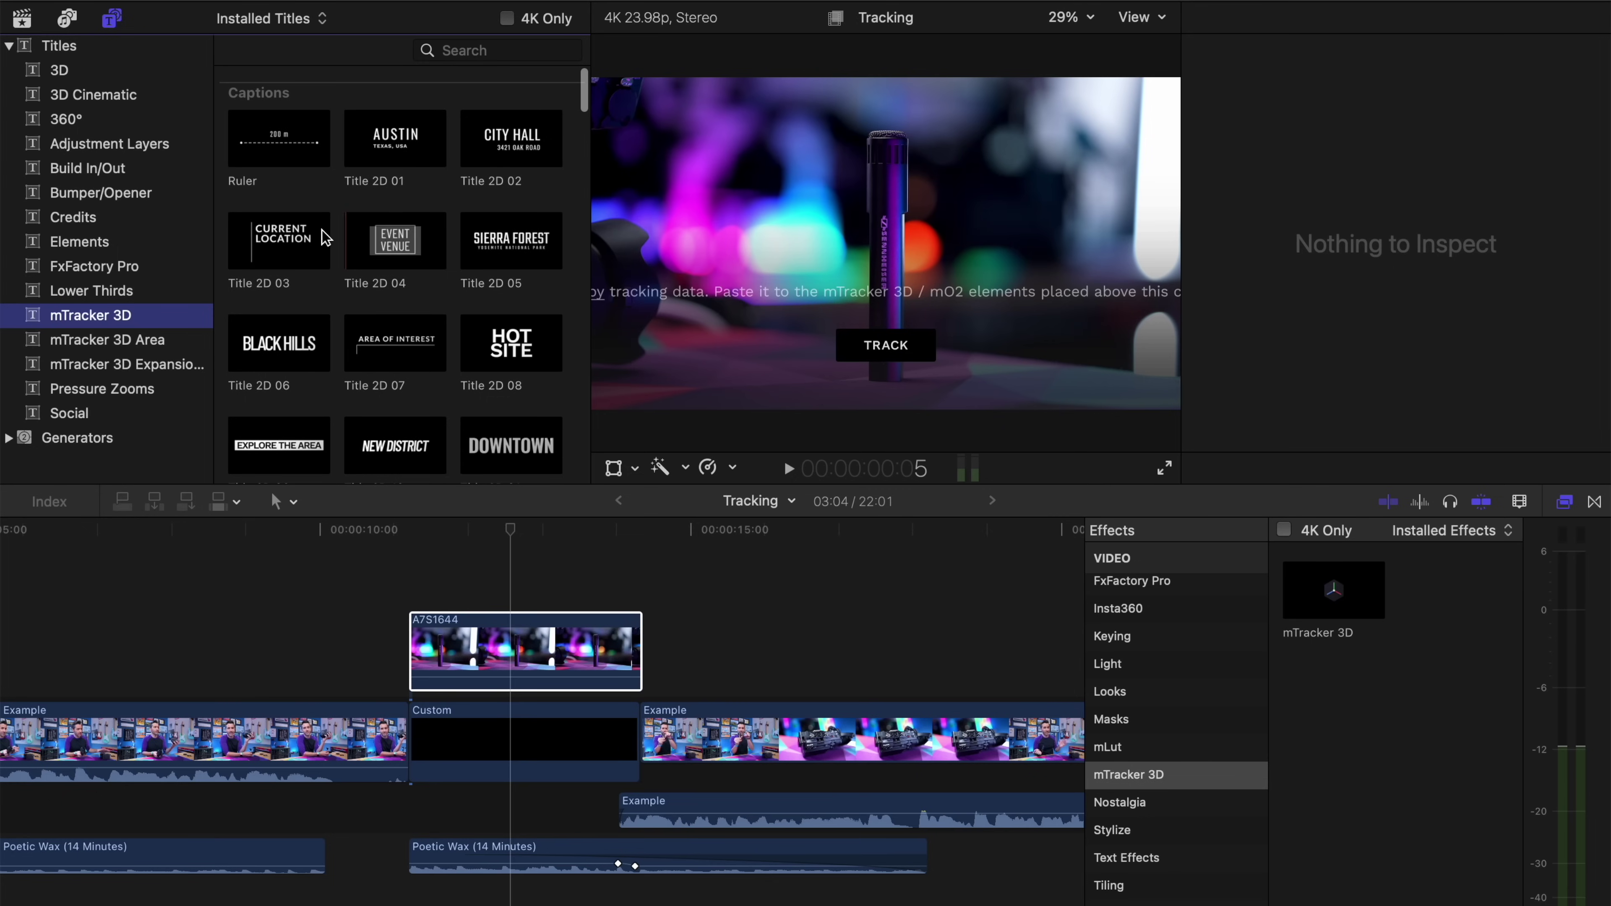
{"action": "left_click", "coordinate": [325, 237]}
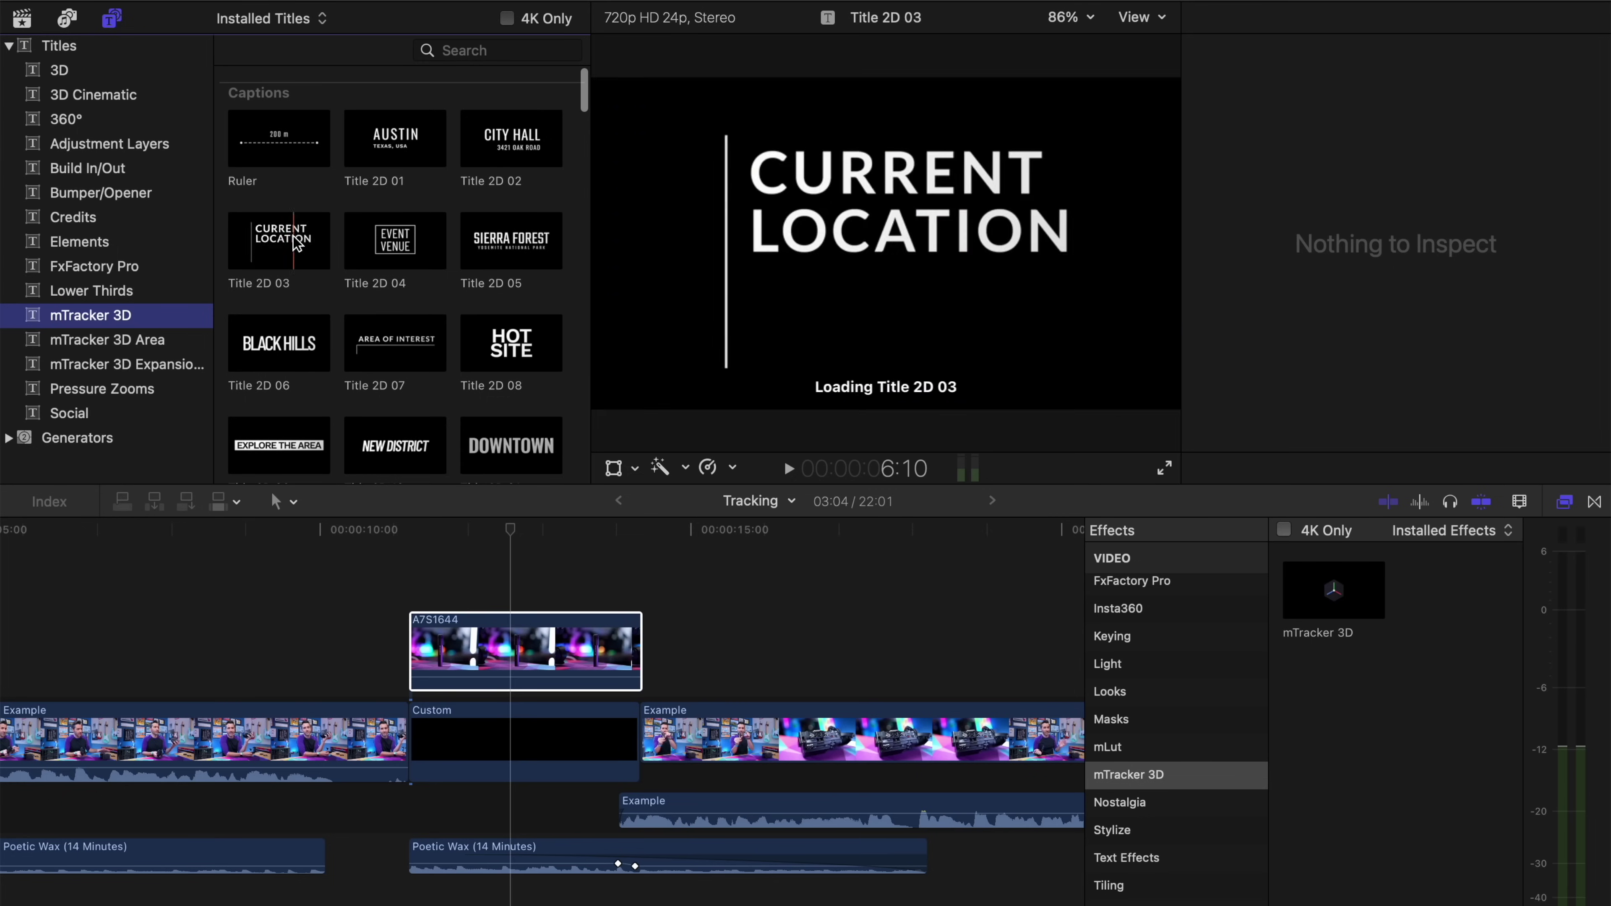
{"action": "scroll", "coordinate": [291, 238], "scroll_direction": "down", "scroll_amount": 5}
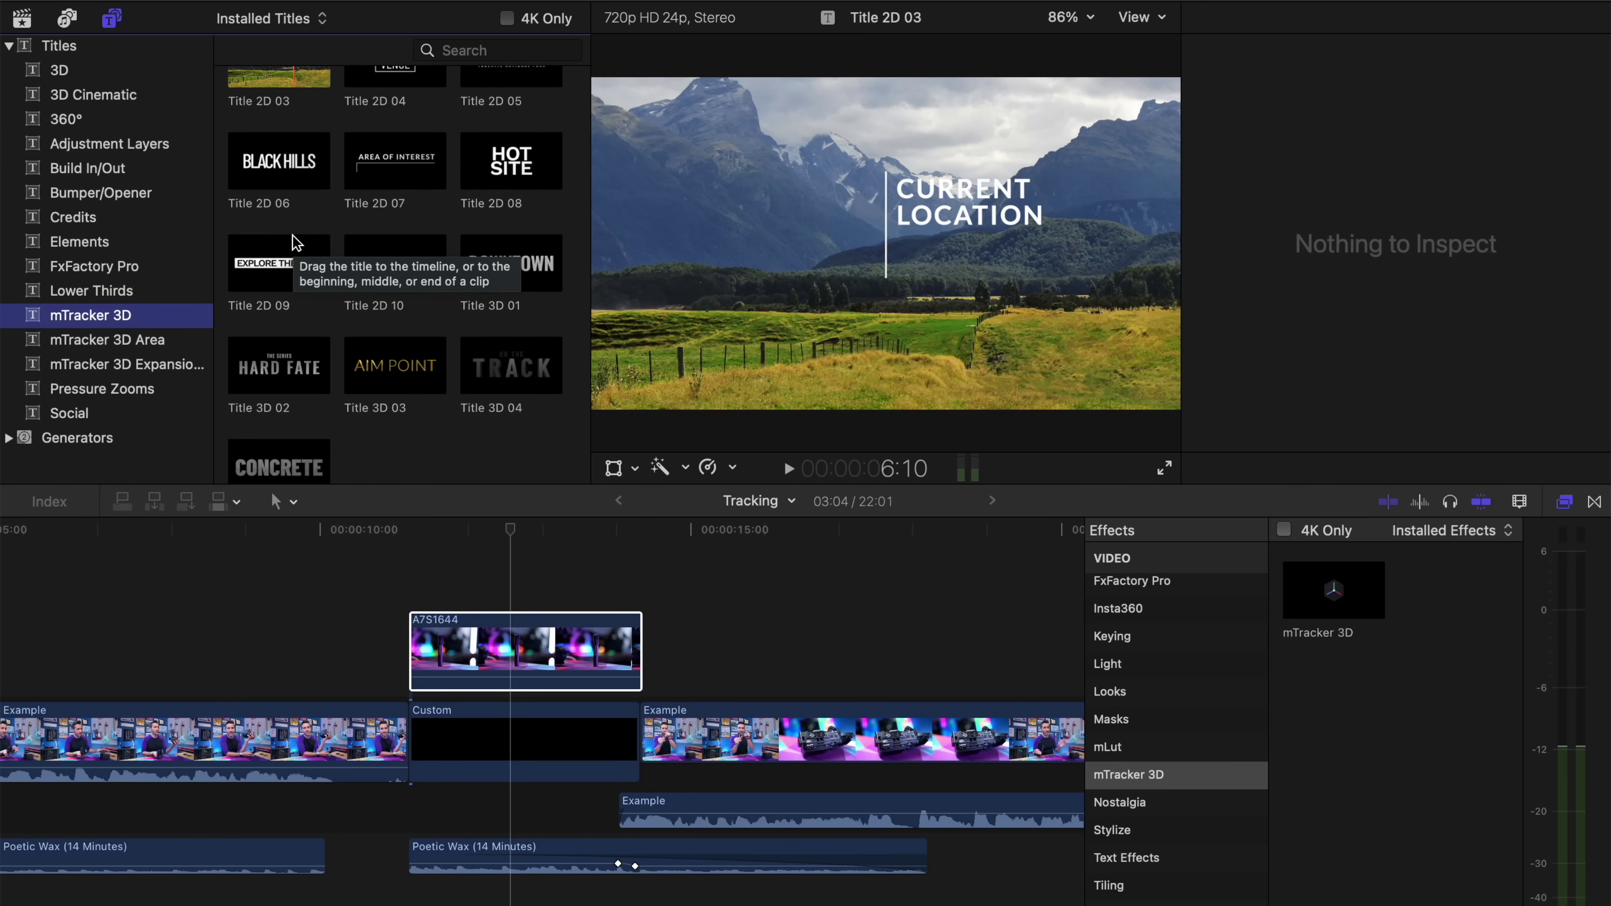
{"action": "scroll", "coordinate": [296, 243], "scroll_direction": "down", "scroll_amount": 10}
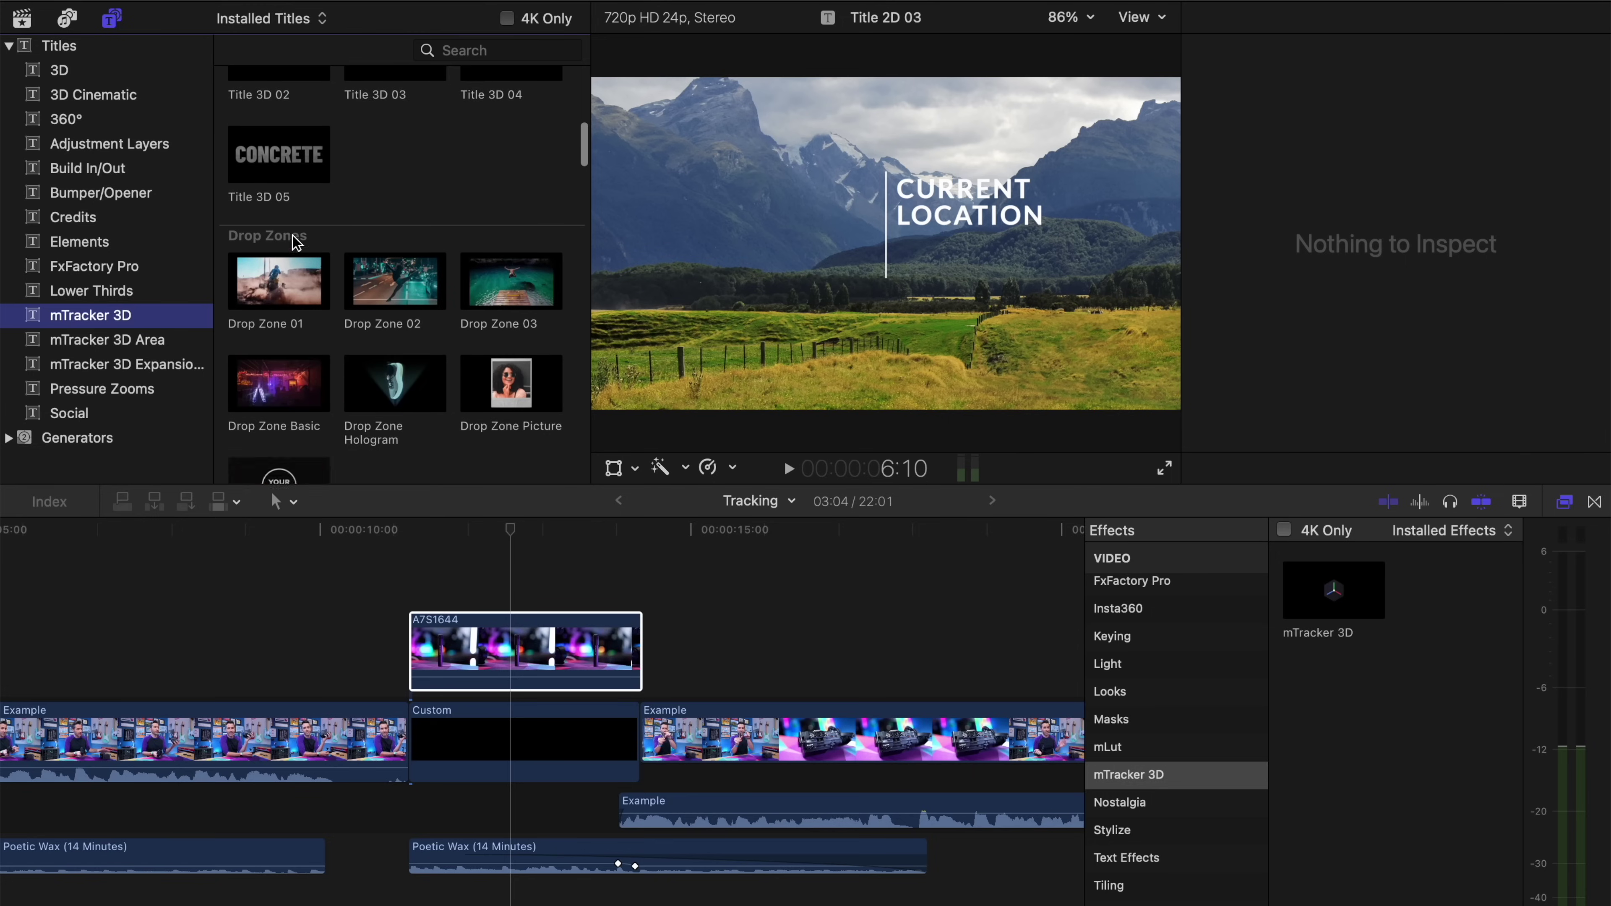
{"action": "left_click", "coordinate": [254, 311]}
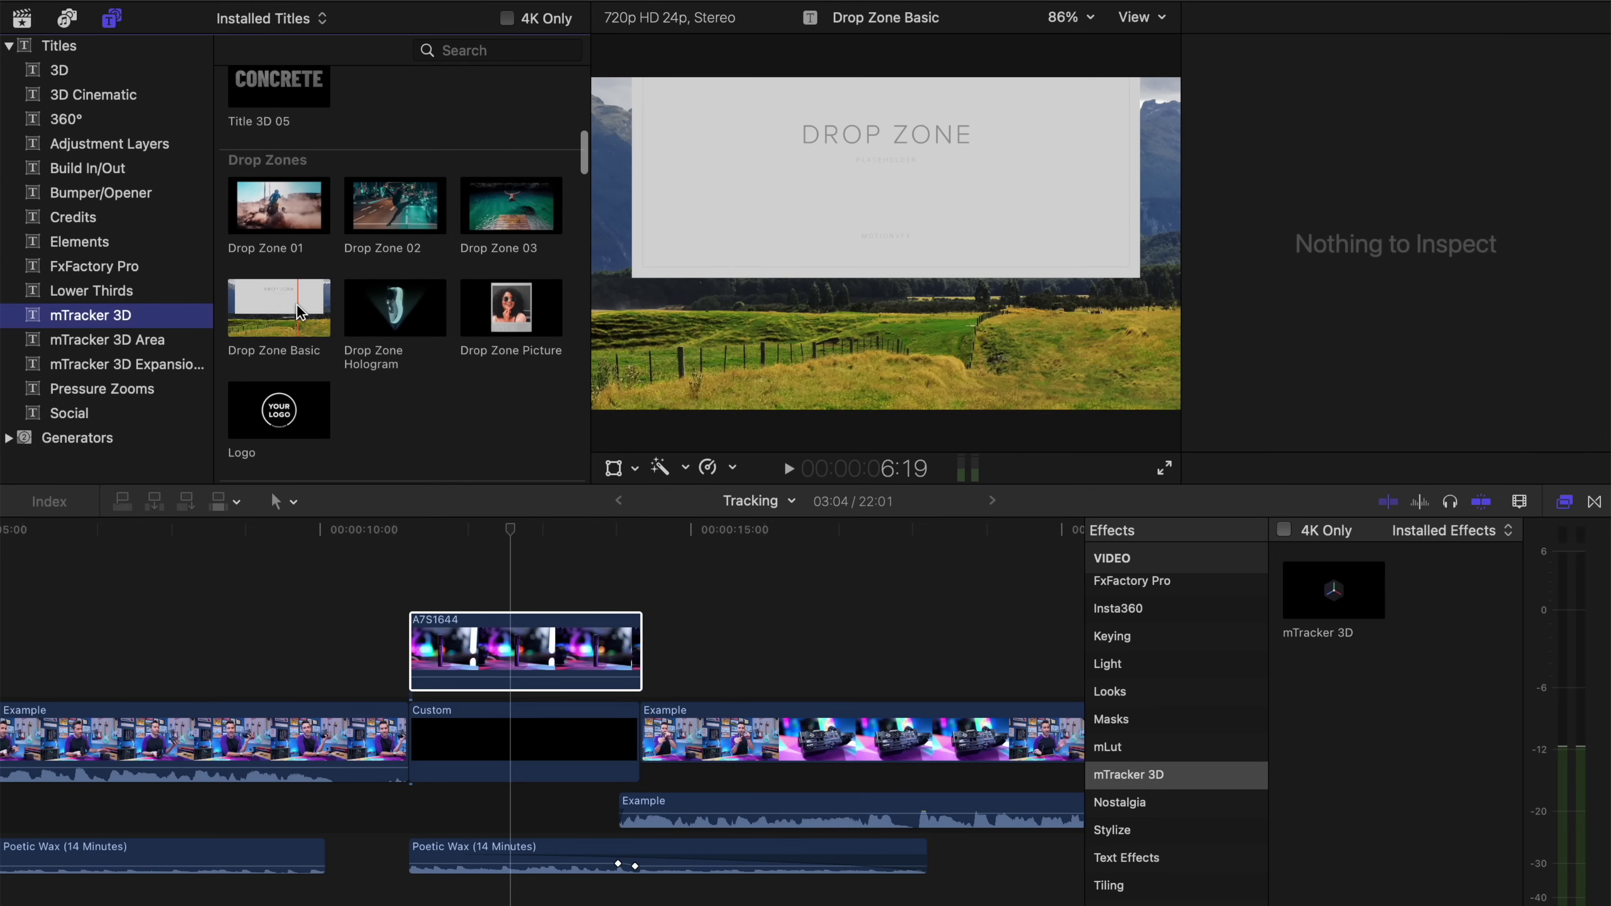
{"action": "left_click_drag", "start_coordinate": [301, 311], "coordinate": [413, 593]}
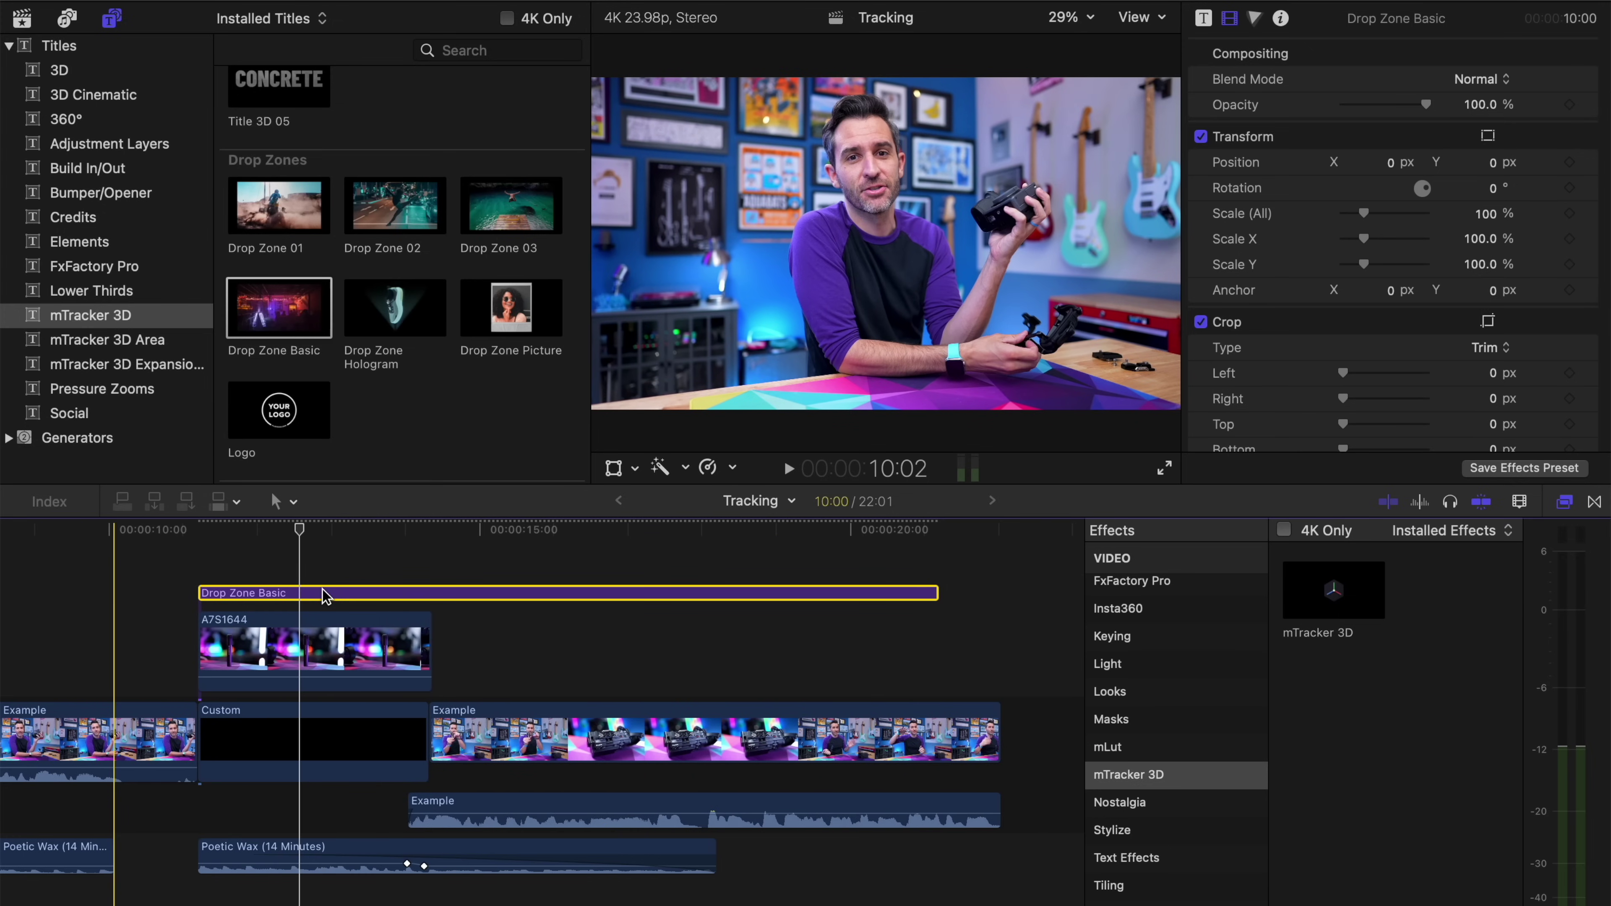
Step: Trim the end of the Drop Zone Basic title to match the end of the A7S1644 clip
{"action": "left_click_drag", "start_coordinate": [936, 593], "coordinate": [430, 588]}
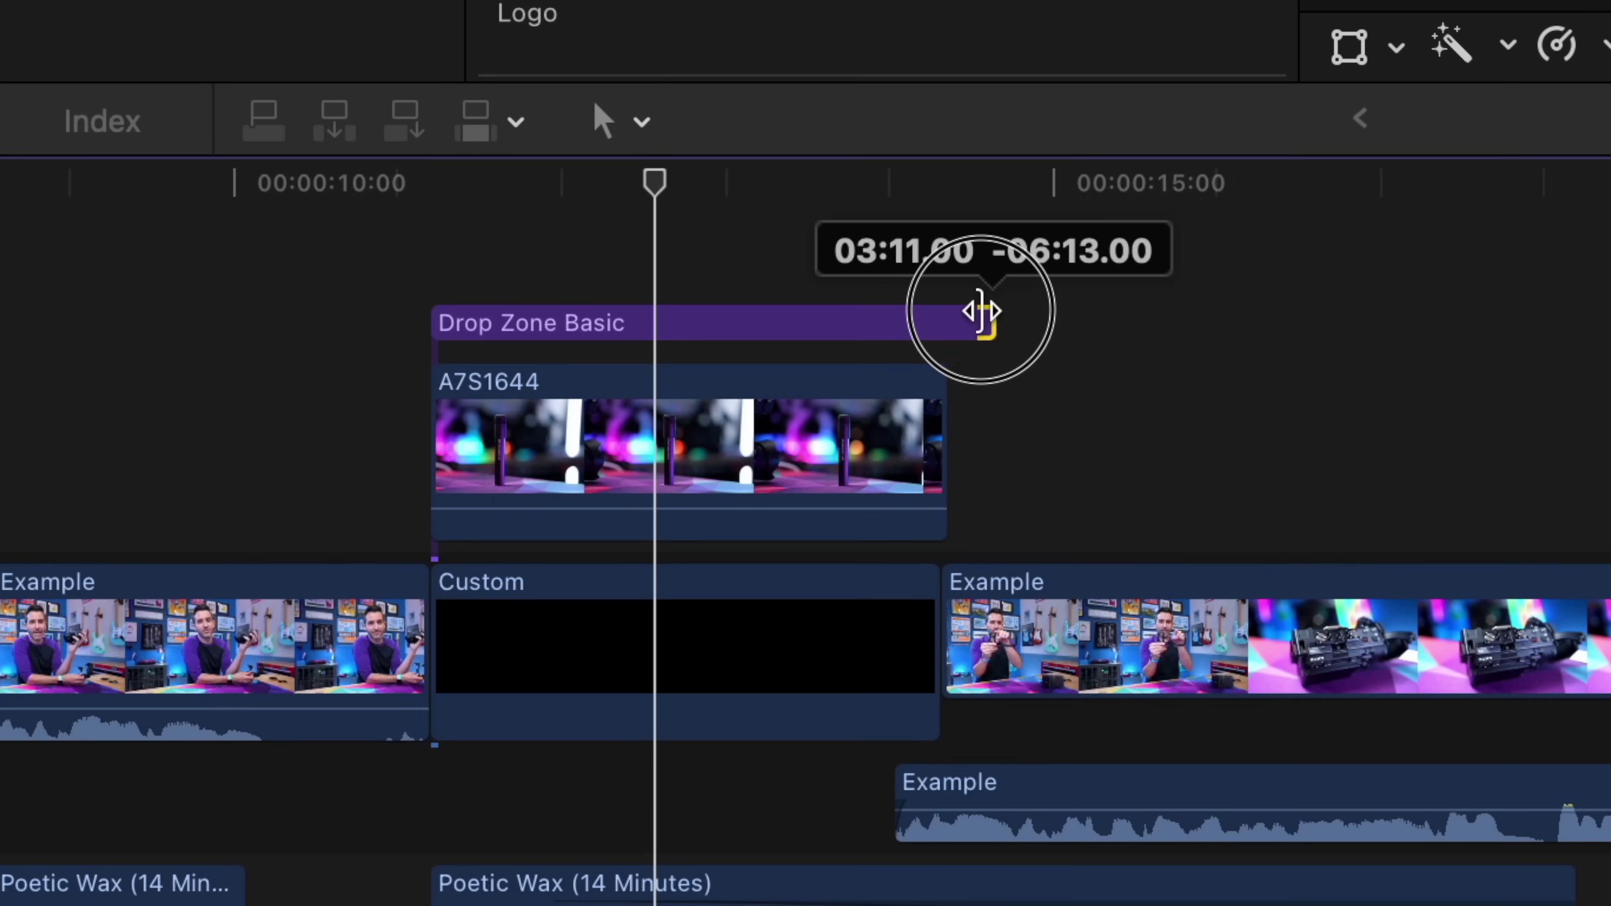
{"action": "left_click_drag", "start_coordinate": [946, 311], "coordinate": [945, 311]}
{"action": "left_click", "coordinate": [792, 323]}
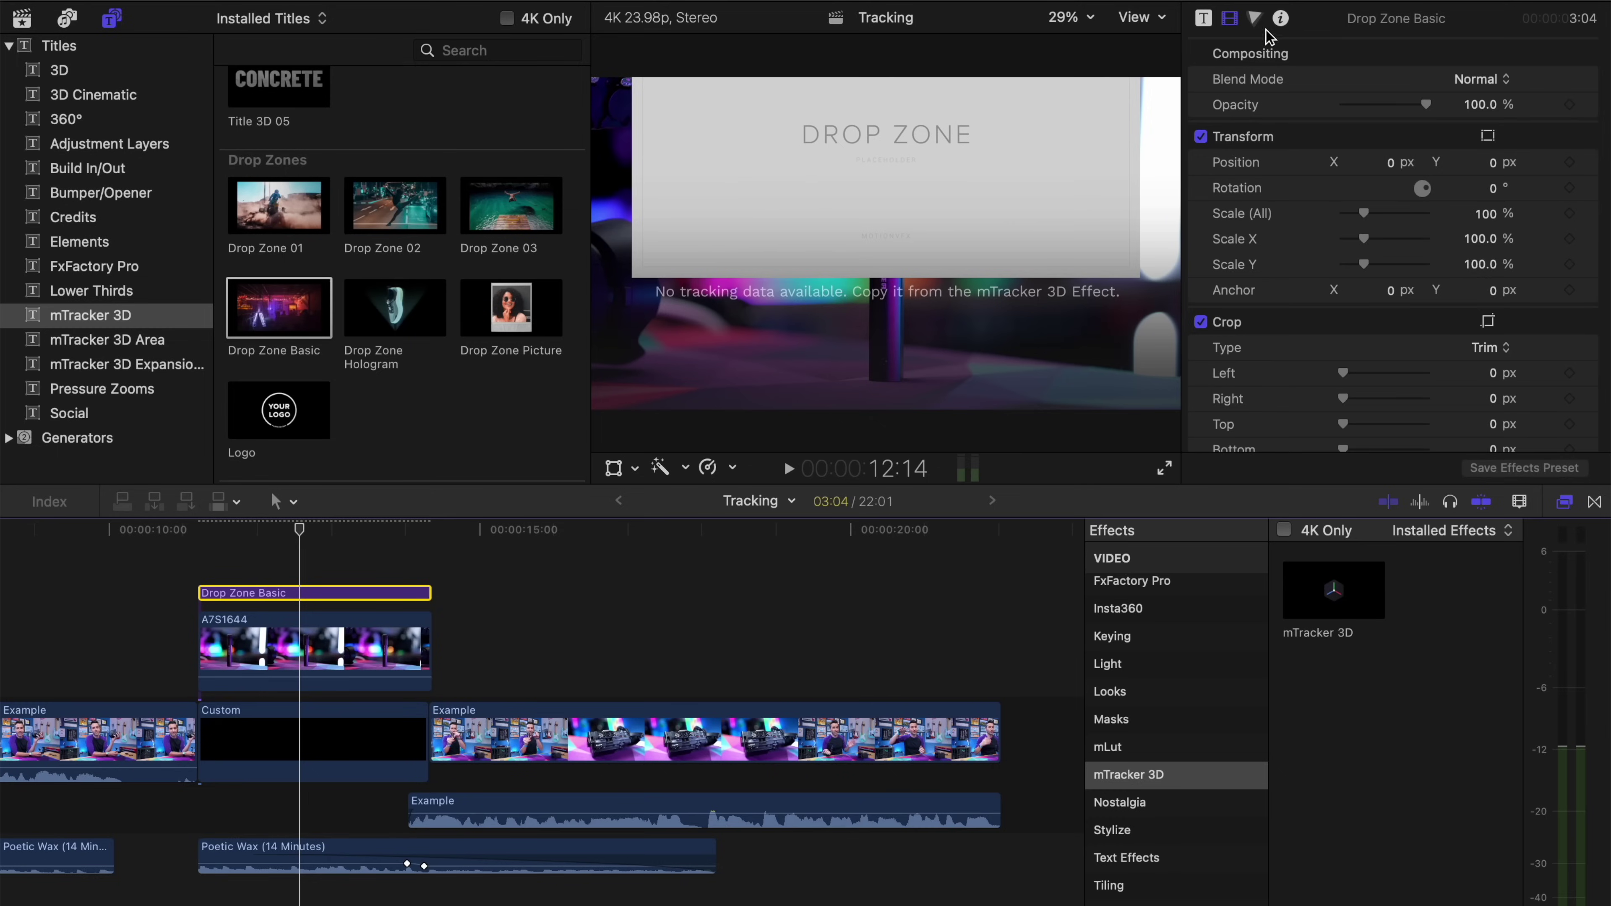
Step: Paste the copied tracking data into the Drop Zone Basic title
{"action": "left_click", "coordinate": [1205, 20]}
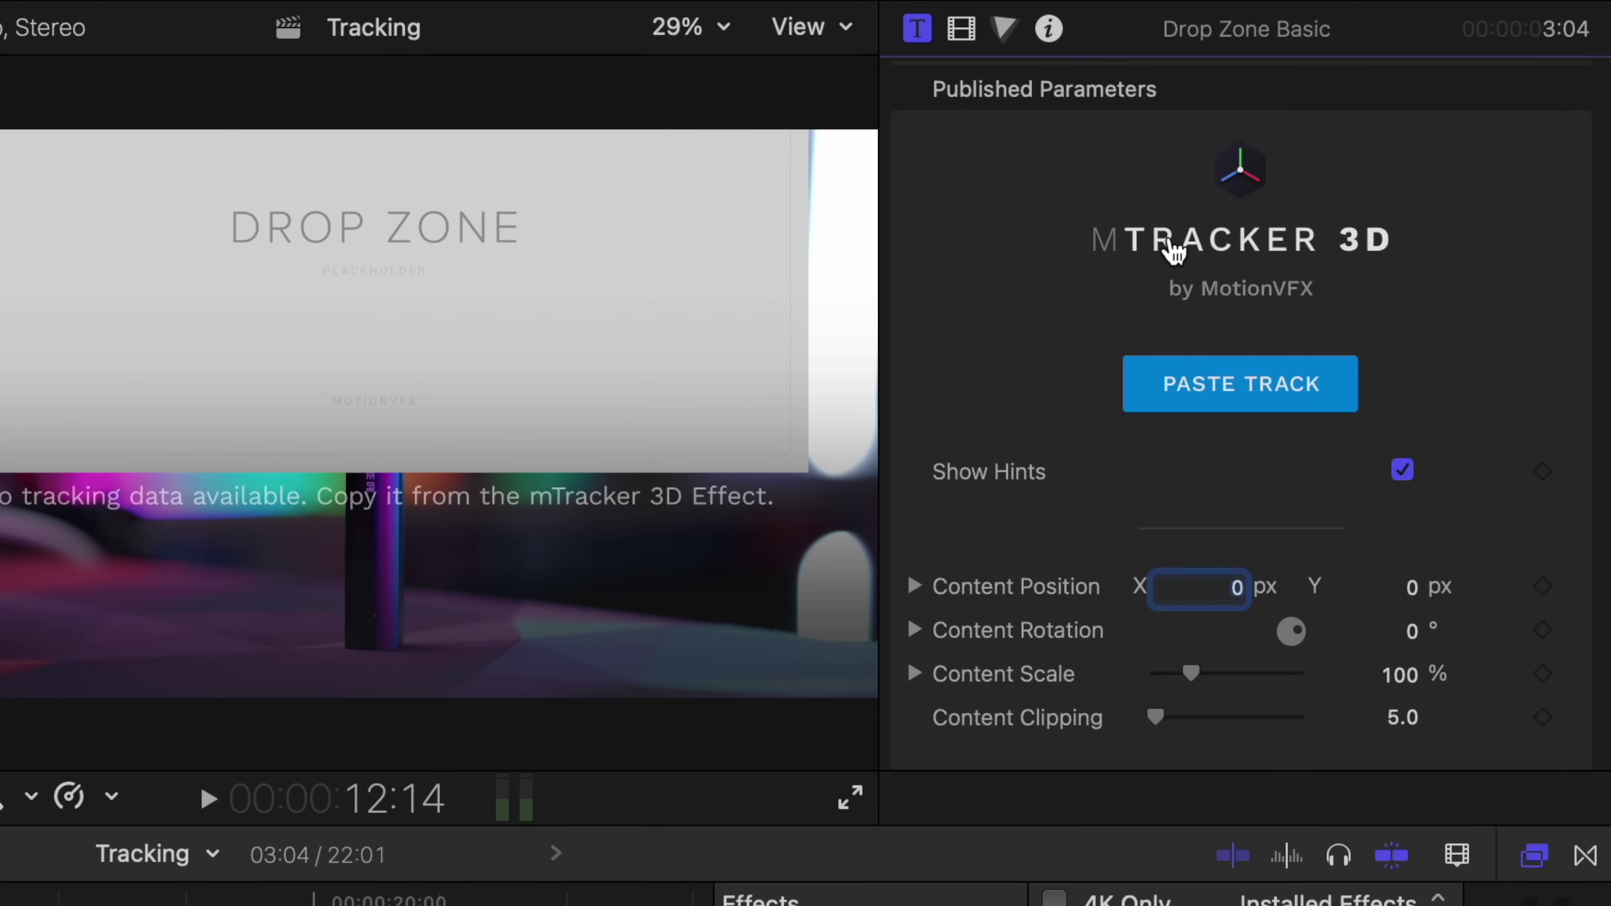
{"action": "left_click", "coordinate": [1198, 390]}
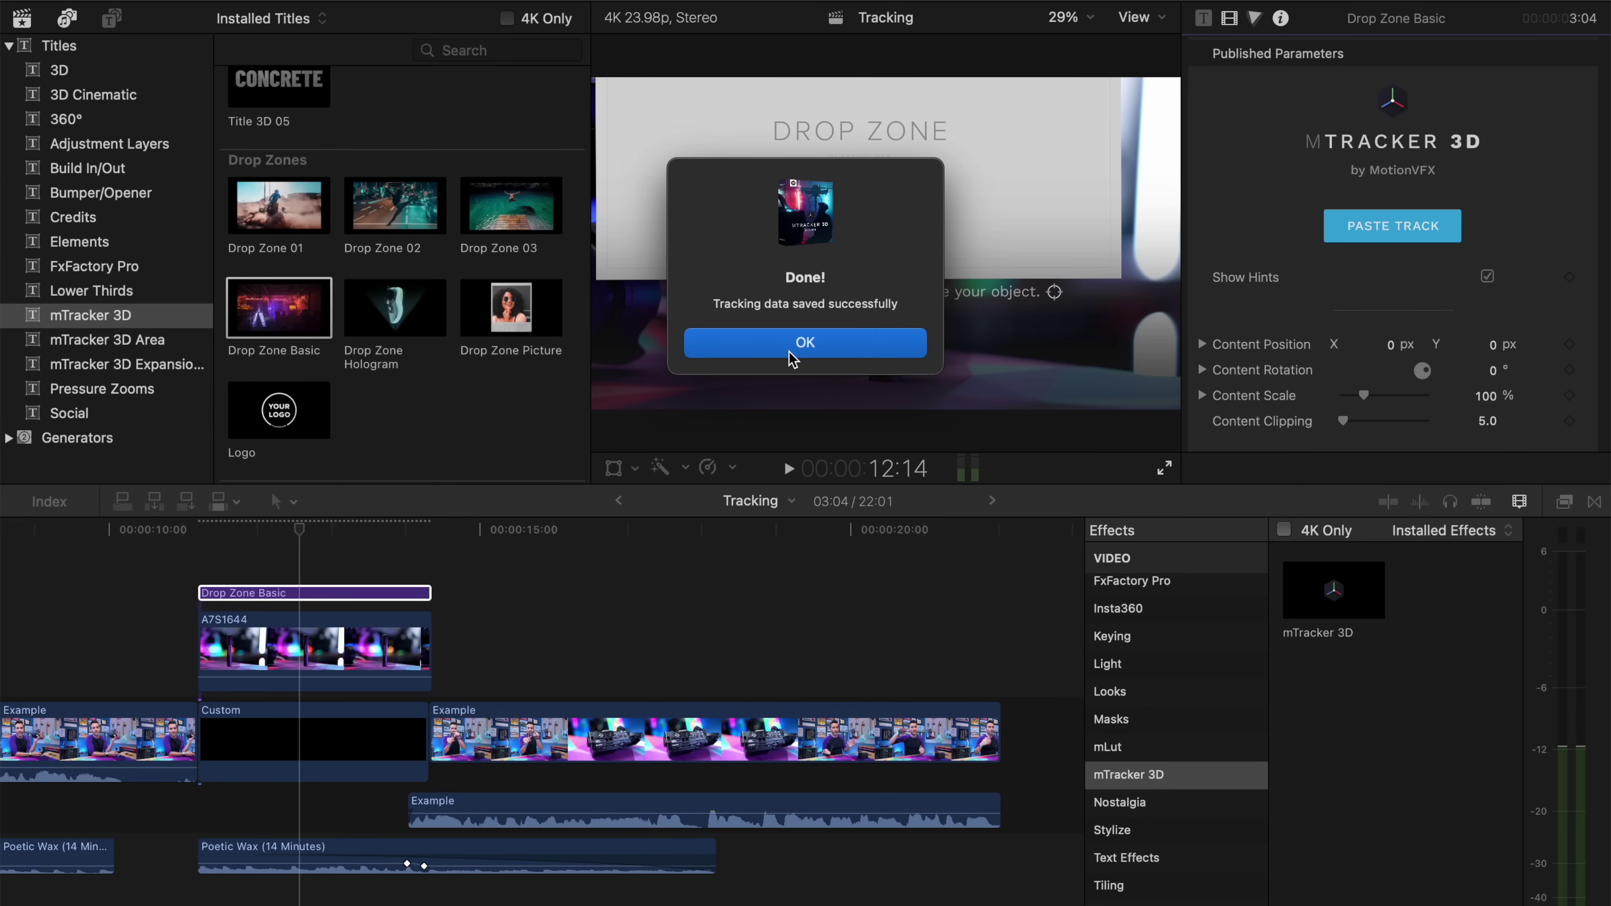
{"action": "left_click", "coordinate": [805, 343]}
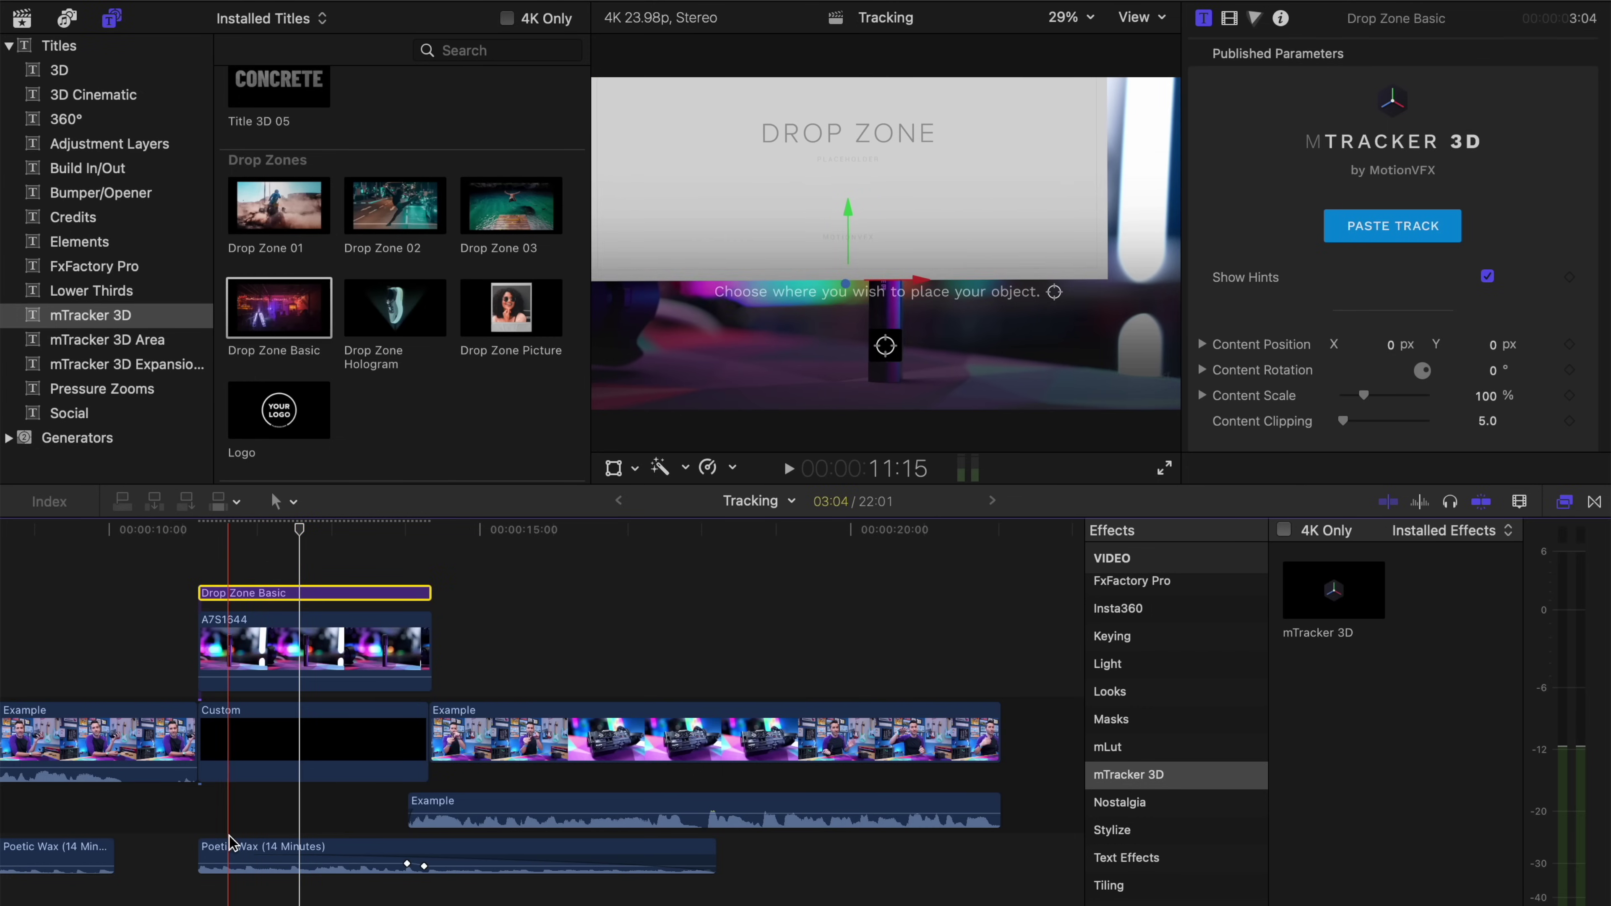
Step: Disable the Poetic Wax music clip under the Custom placeholder and play the tracked drop zone section
{"action": "left_click", "coordinate": [217, 856]}
{"action": "key", "text": "space"}
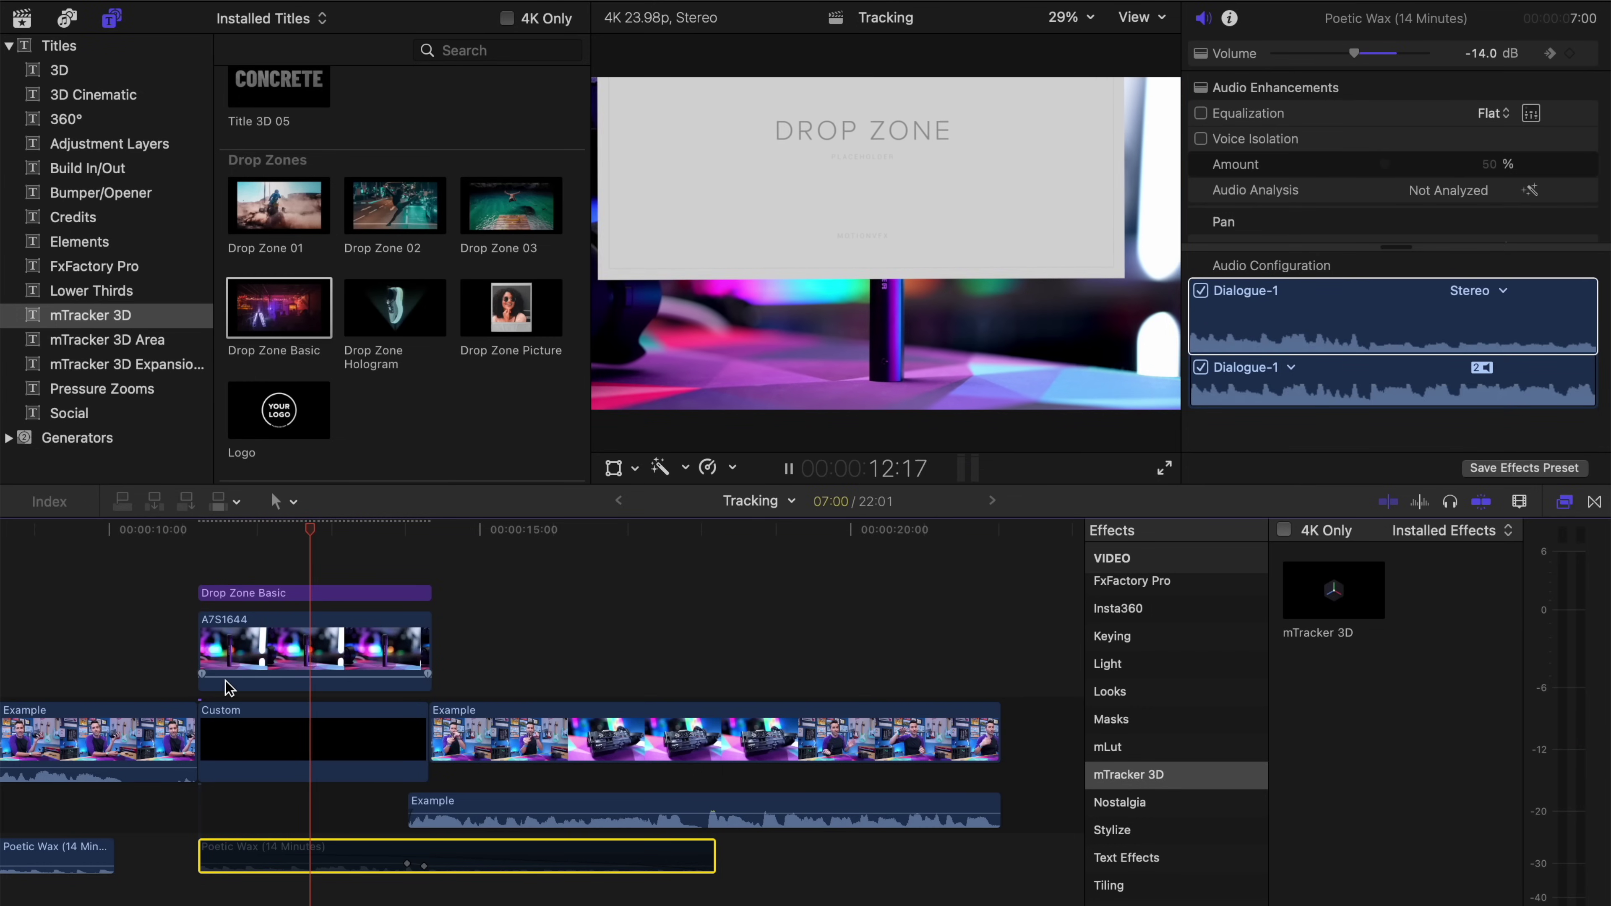
{"action": "key", "text": "space"}
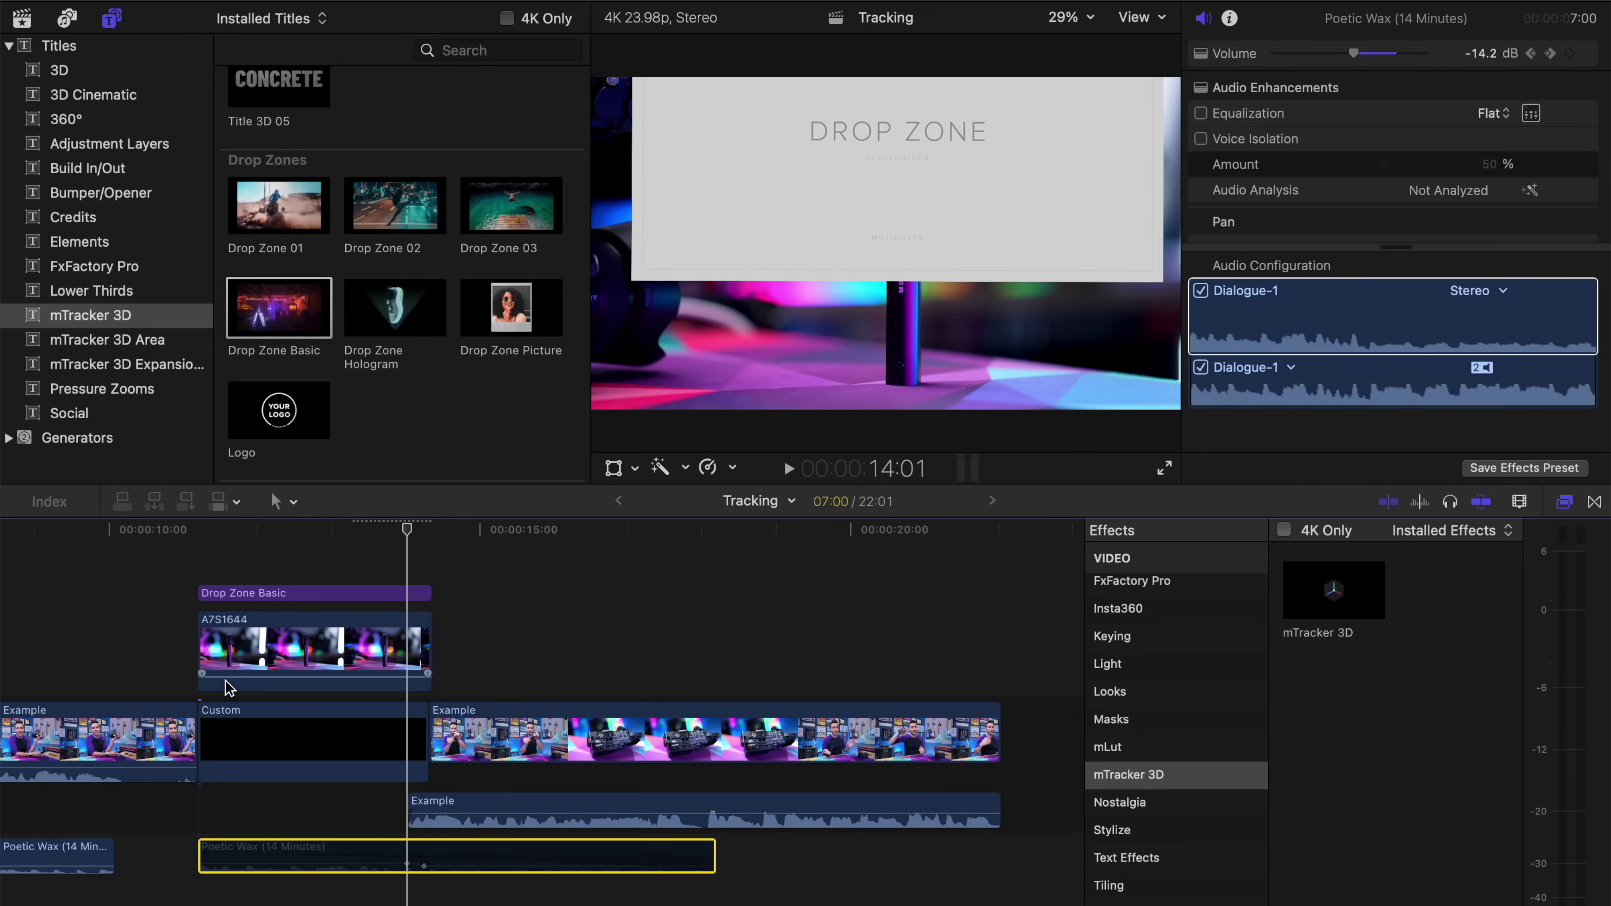
Step: Pick a tracked position on the camera lens beside the microphone for the Drop Zone Basic title and play the section
{"action": "left_click", "coordinate": [345, 593]}
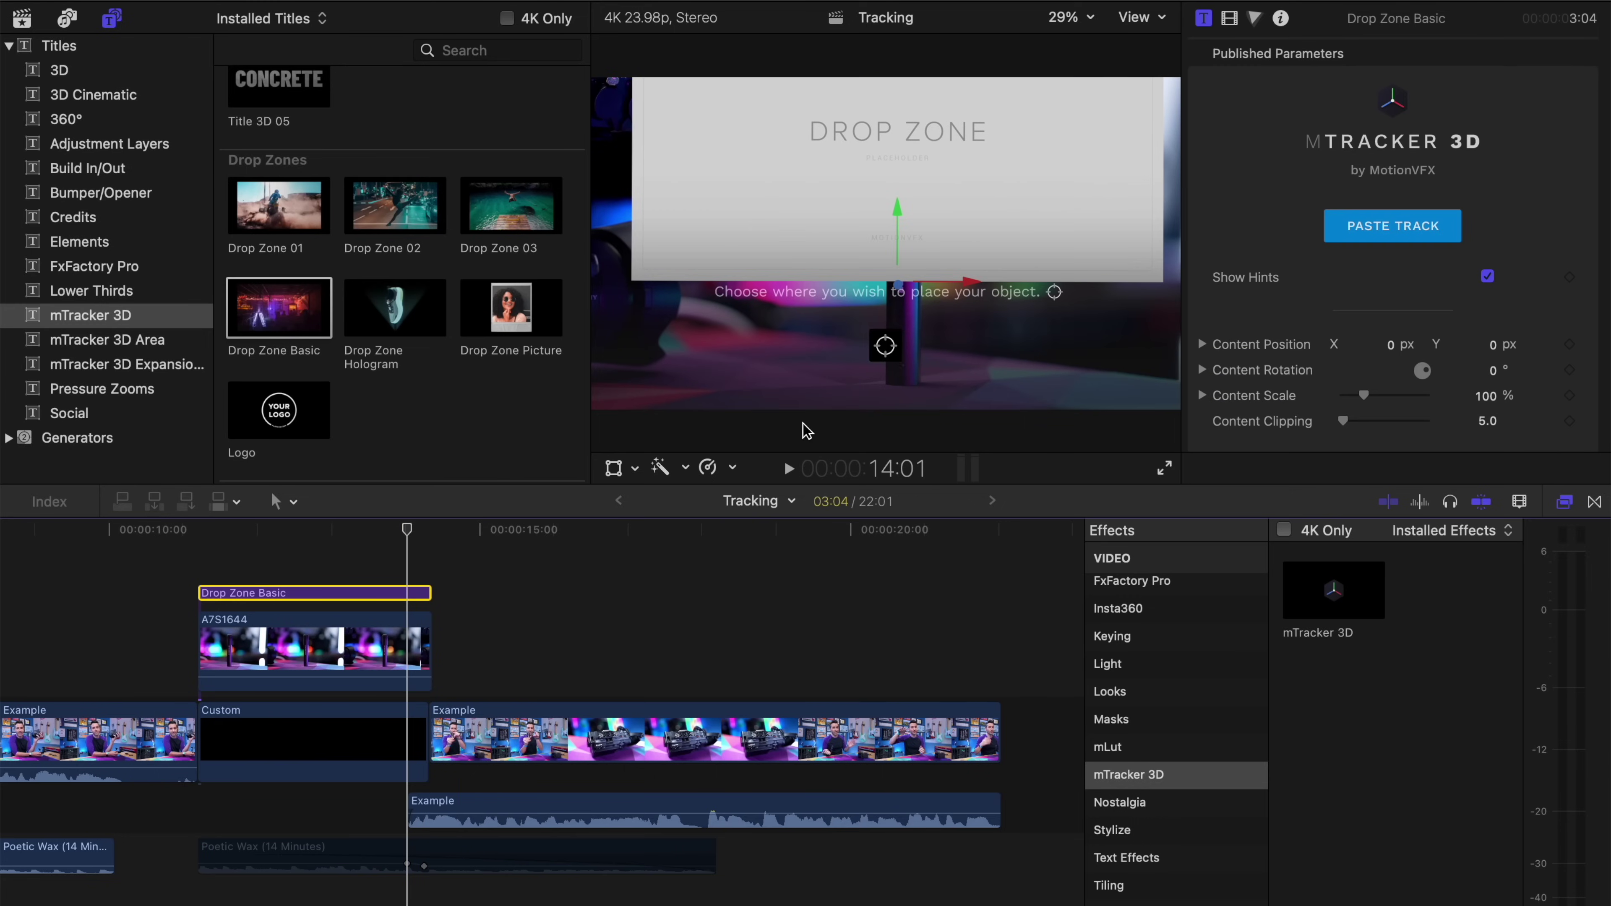
{"action": "left_click", "coordinate": [887, 348]}
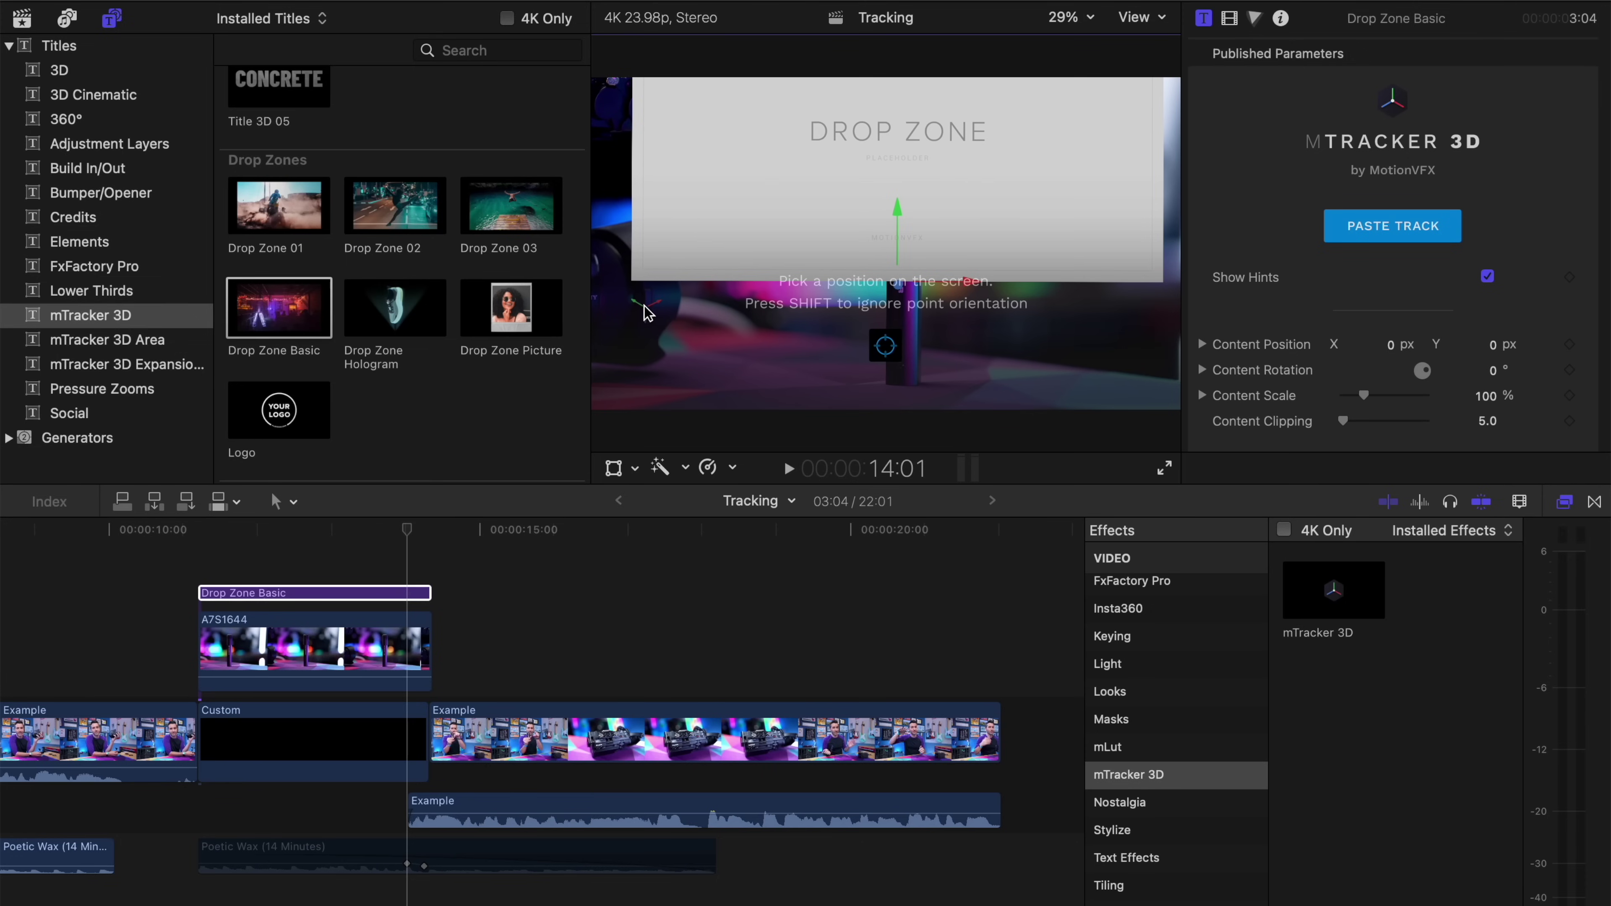
{"action": "left_click", "coordinate": [647, 312]}
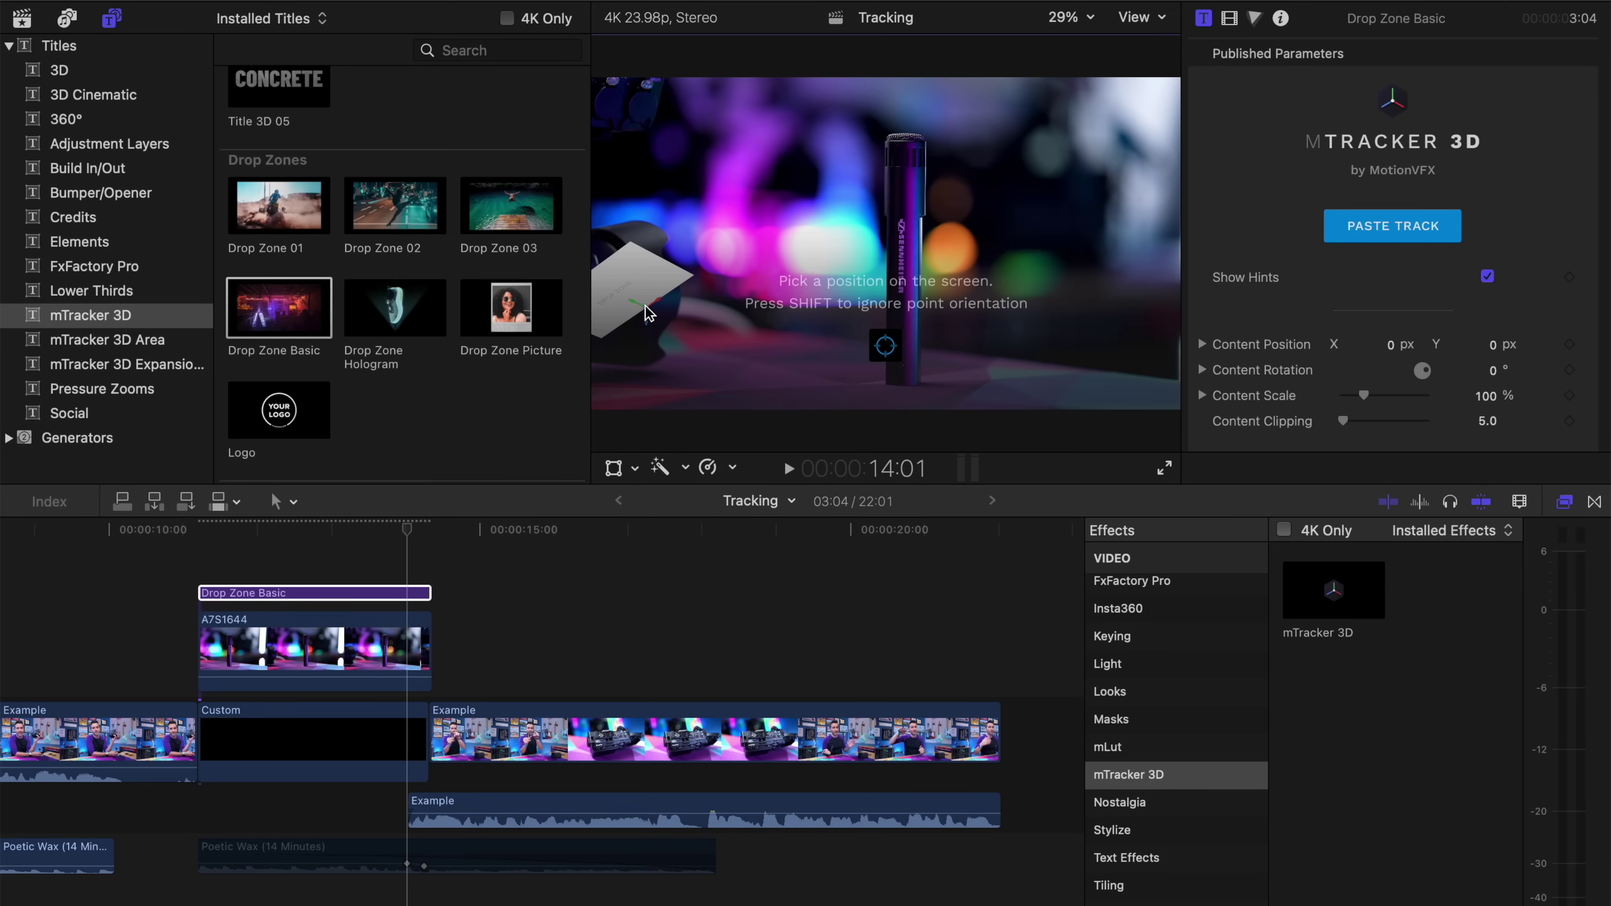
{"action": "left_click", "coordinate": [220, 531]}
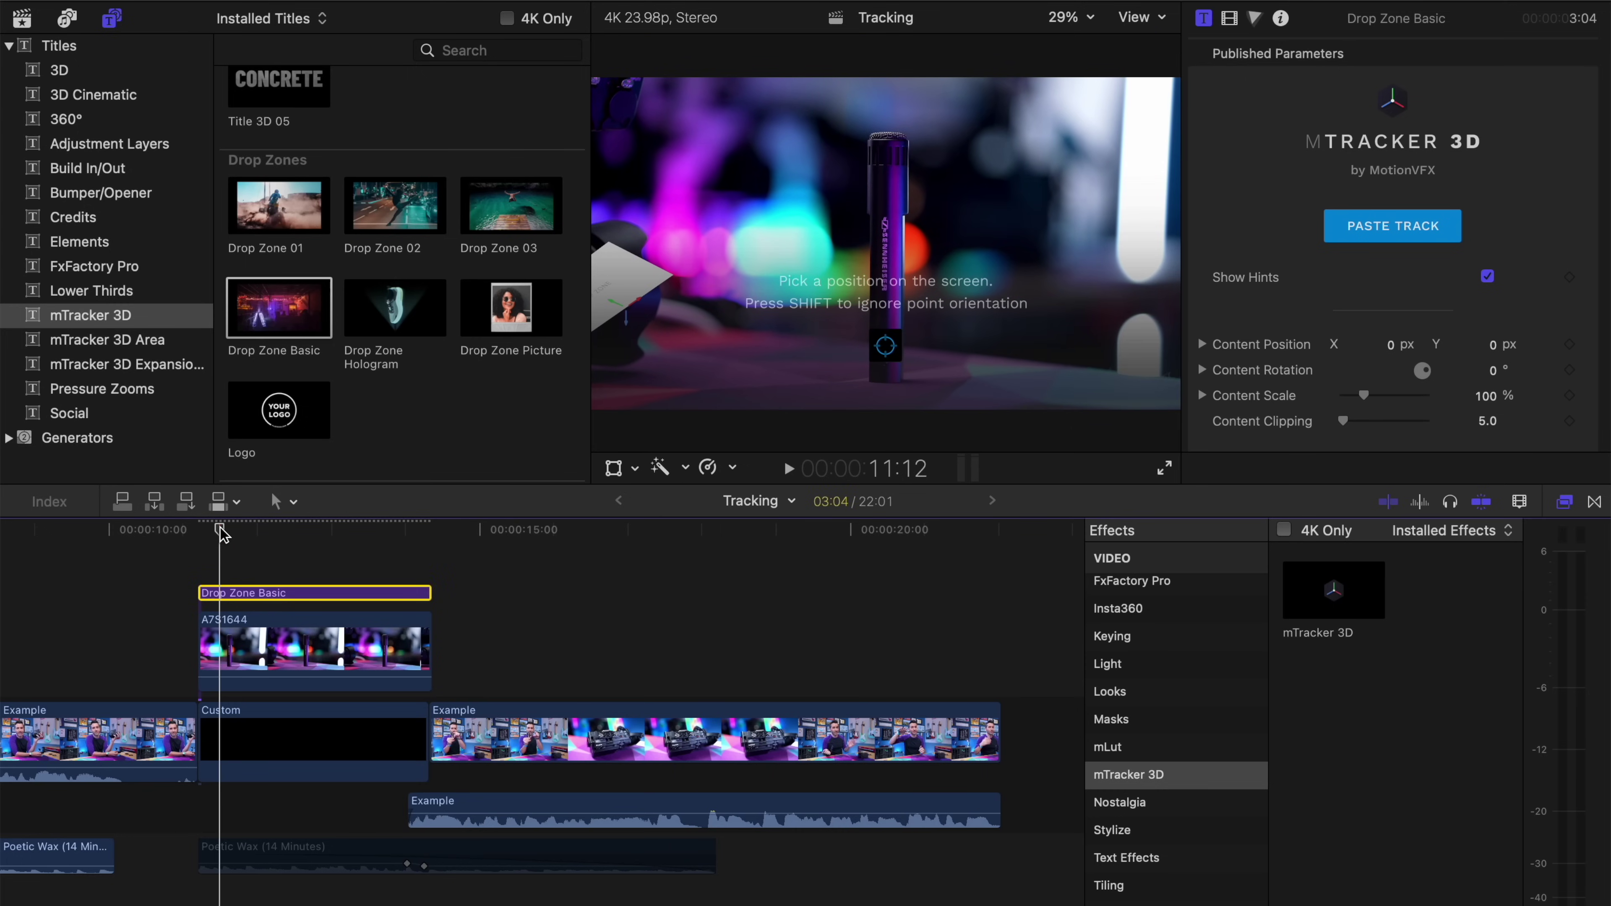
{"action": "key", "text": "space"}
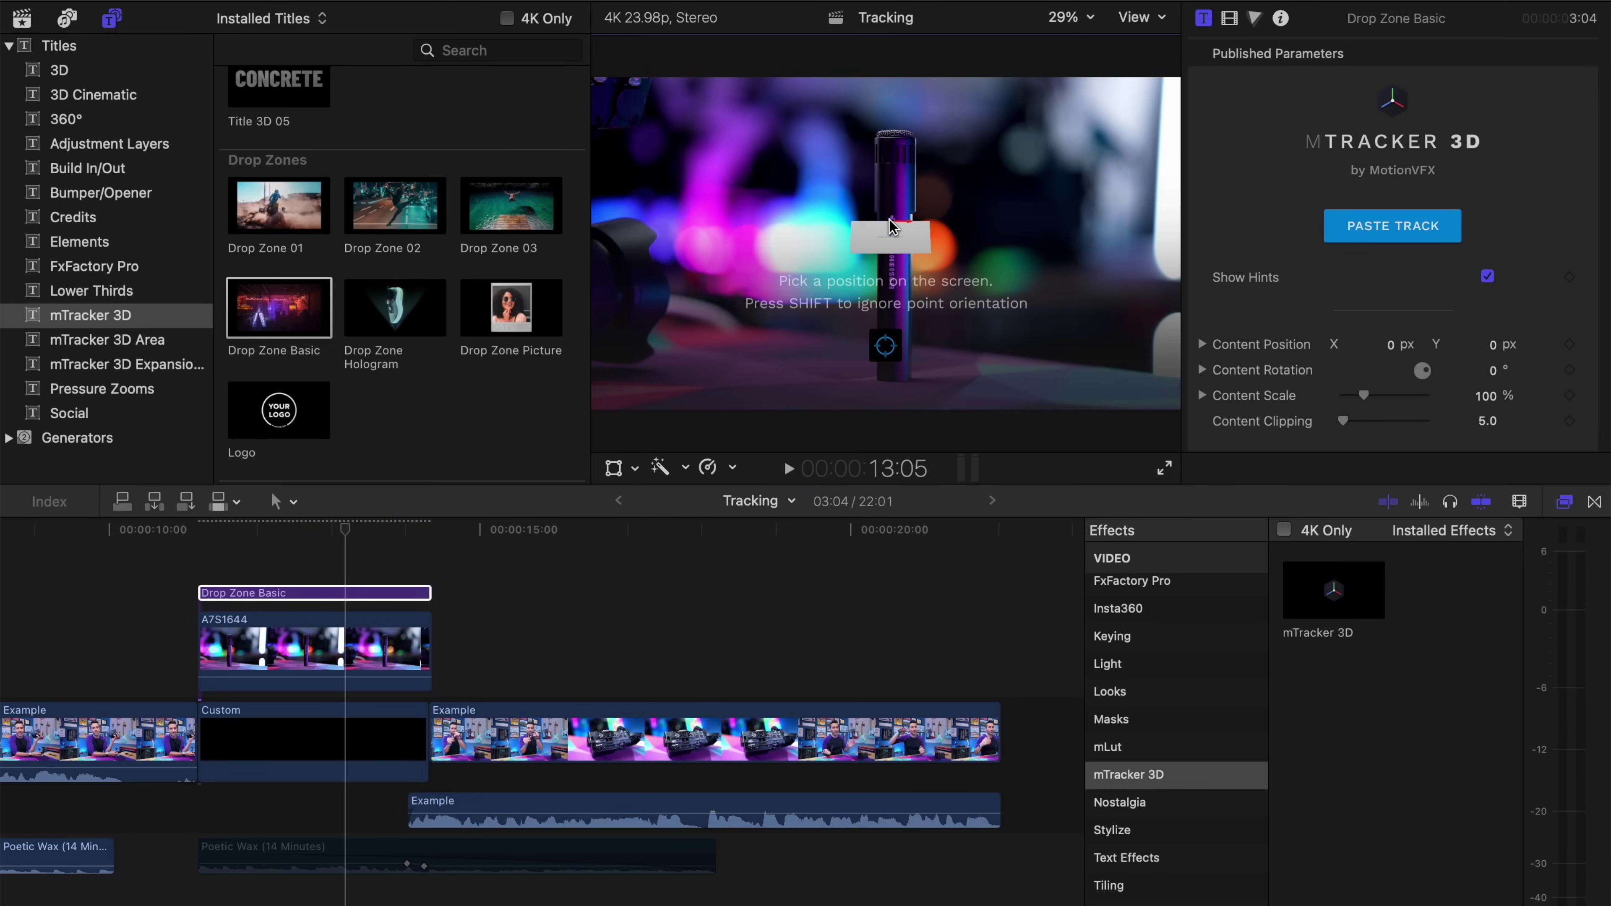
Step: Replay the A7S1644 section to check how the drop zone follows the microphone
{"action": "key", "text": "space"}
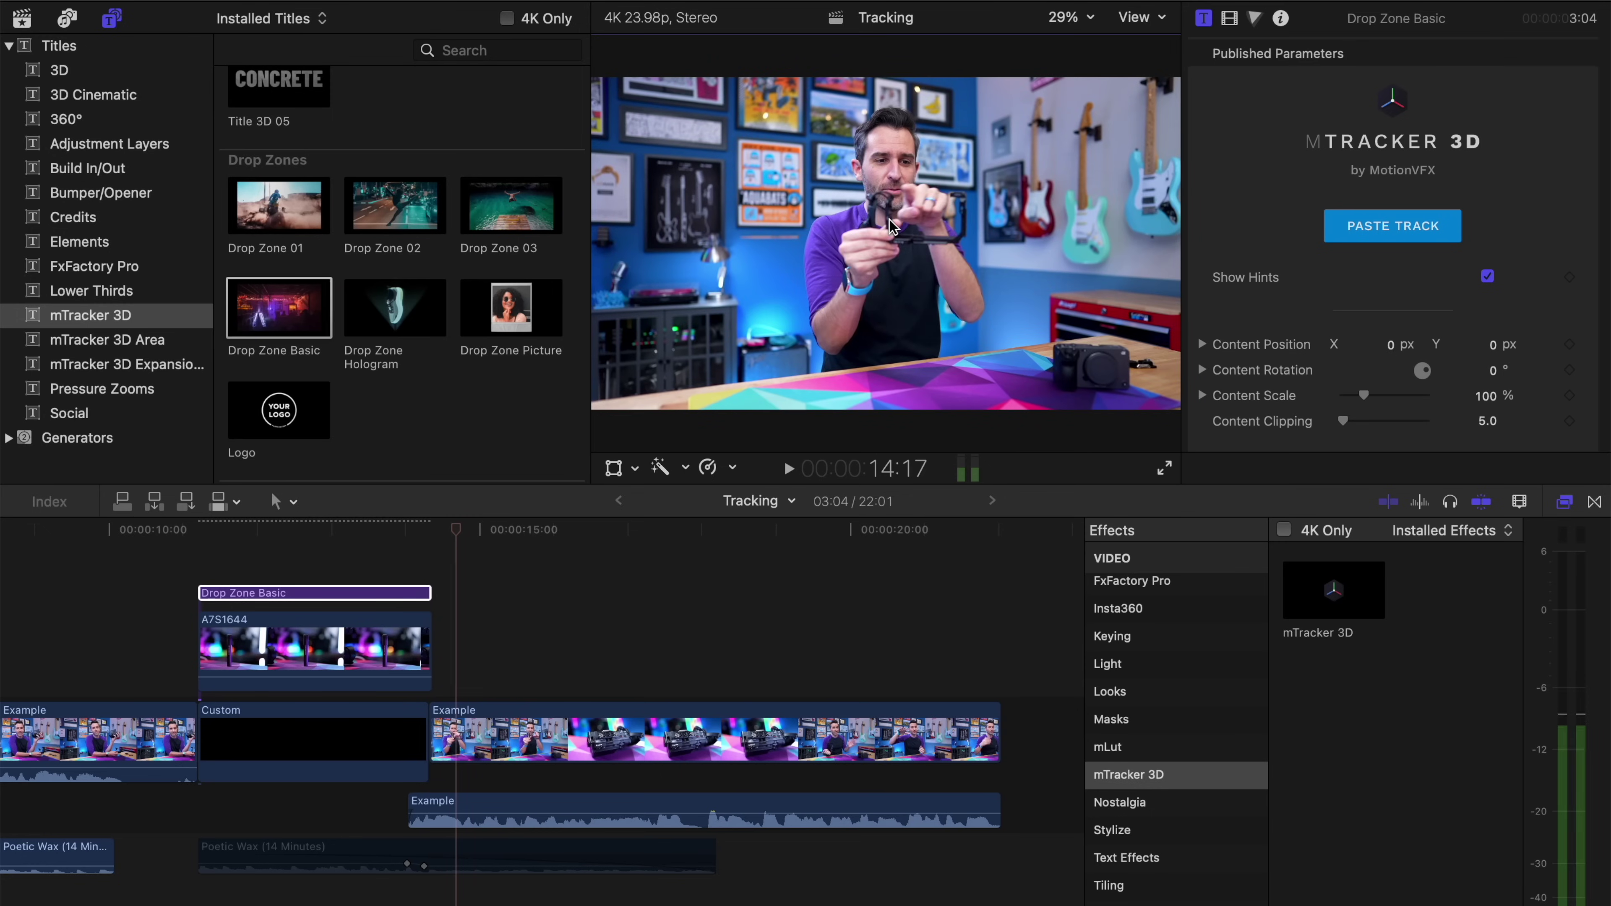
{"action": "left_click", "coordinate": [209, 530]}
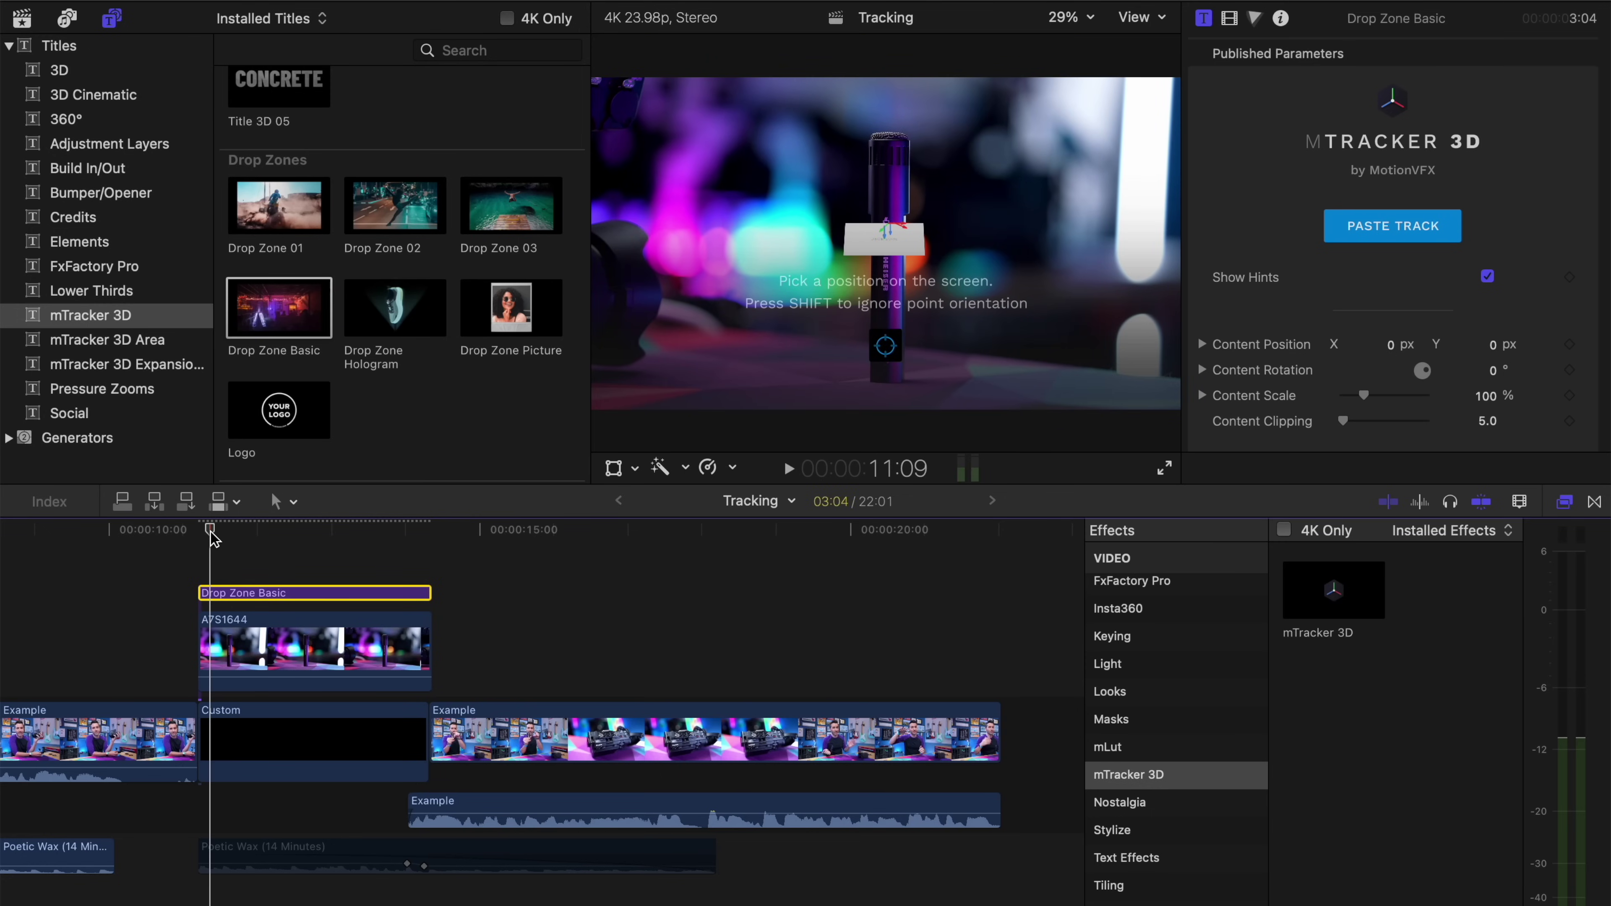
{"action": "key", "text": "space"}
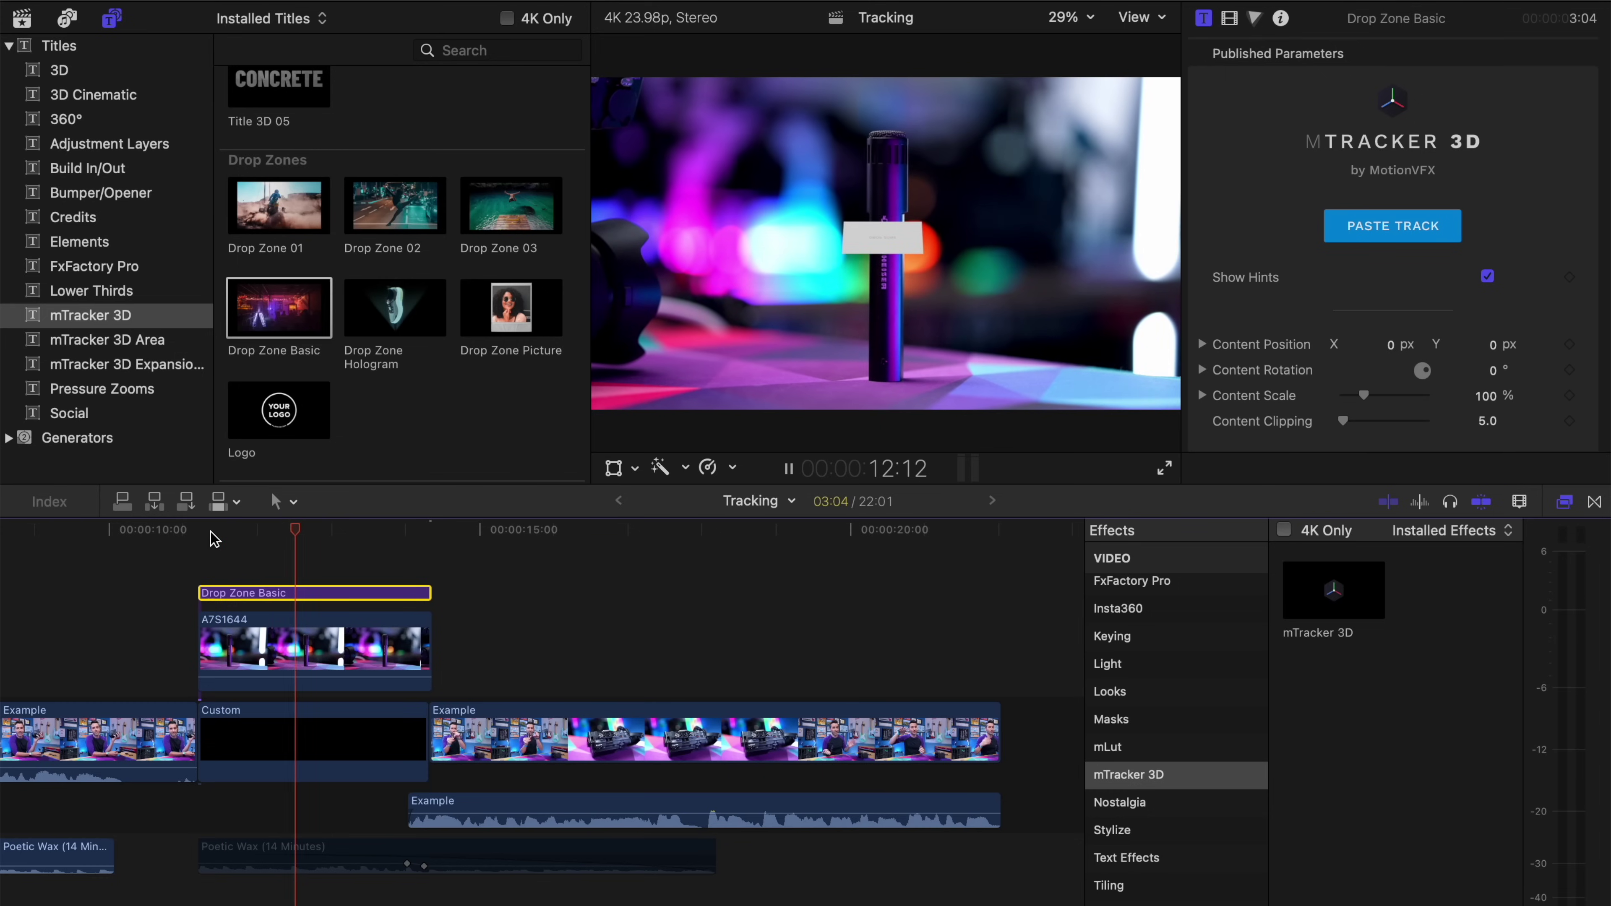
{"action": "key", "text": "space"}
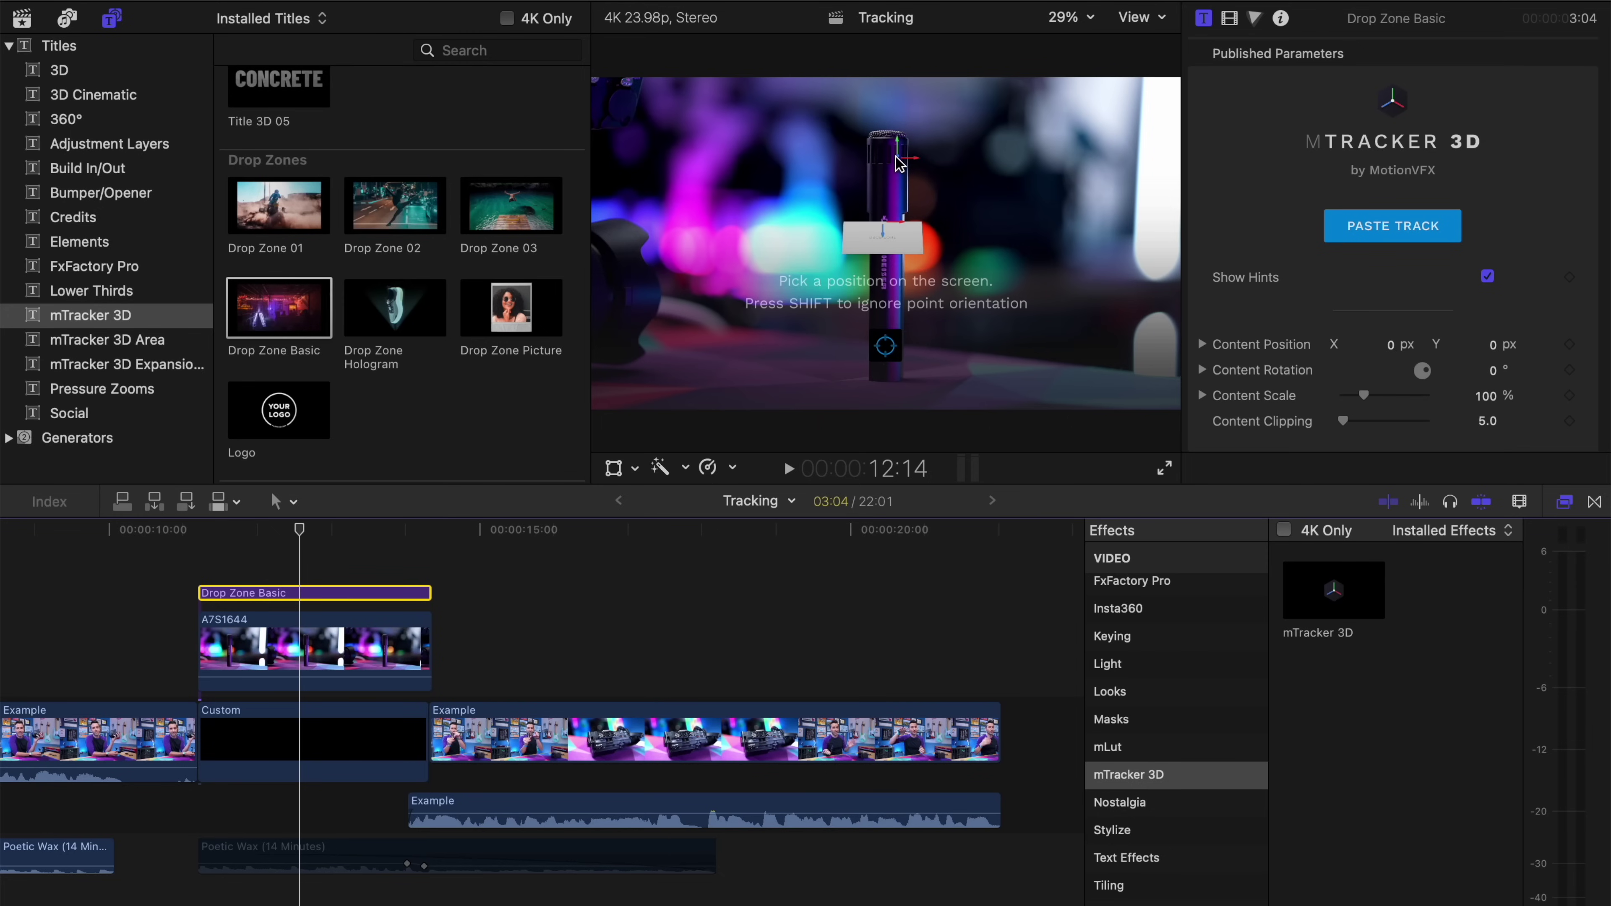
Step: Move the drop zone to a tracked point near the tip of the microphone and play it
{"action": "left_click", "coordinate": [899, 163]}
{"action": "key", "text": "space"}
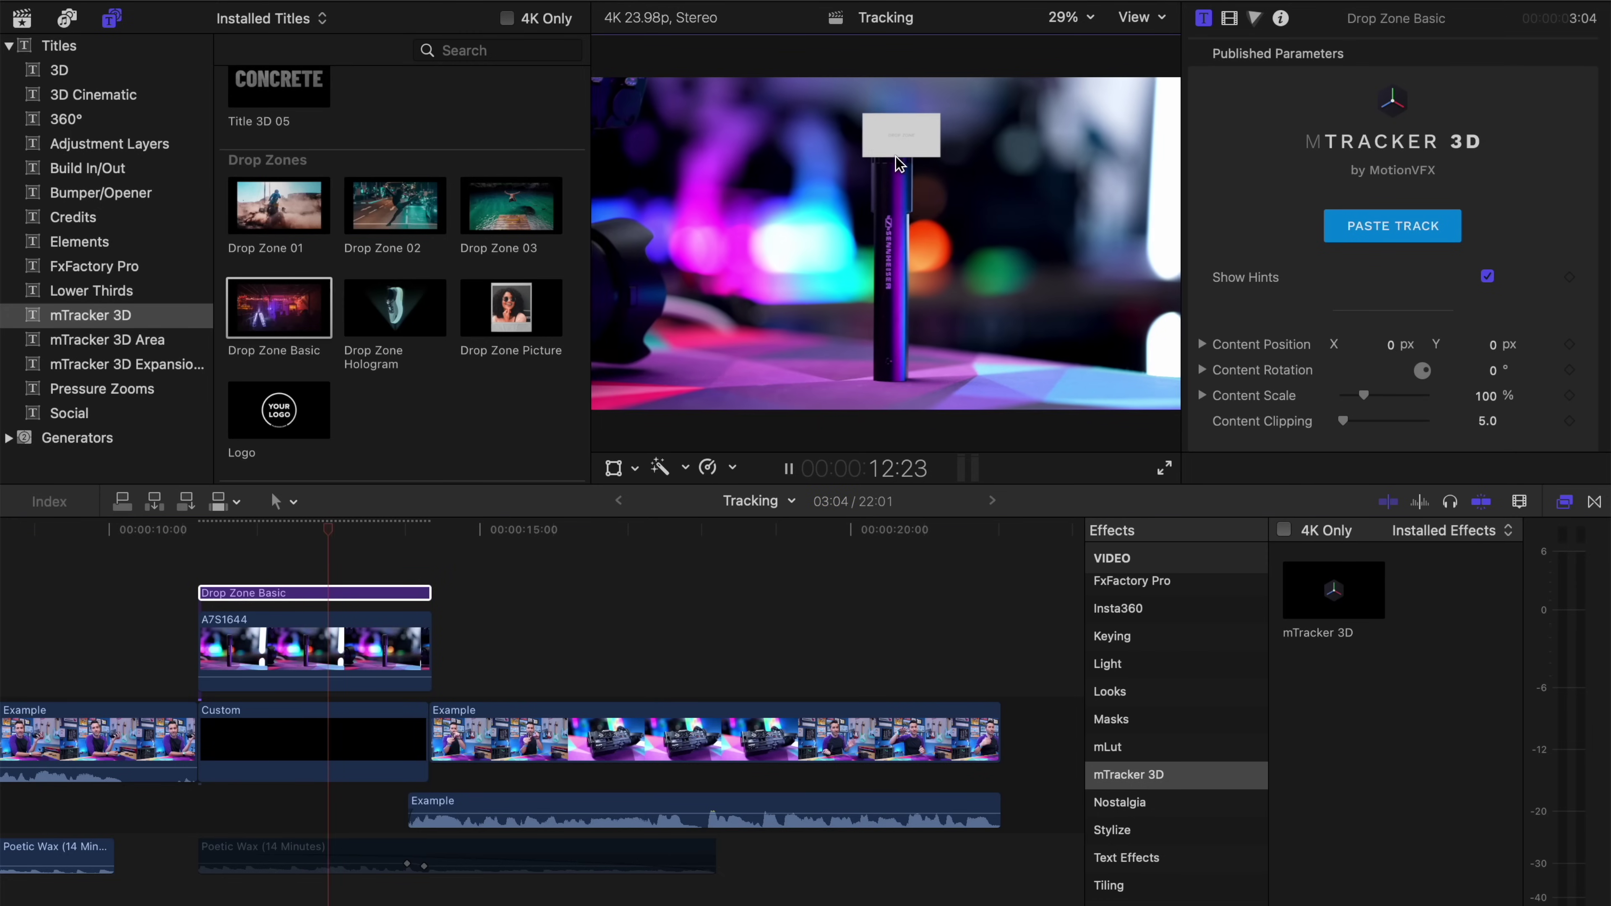
{"action": "key", "text": "space"}
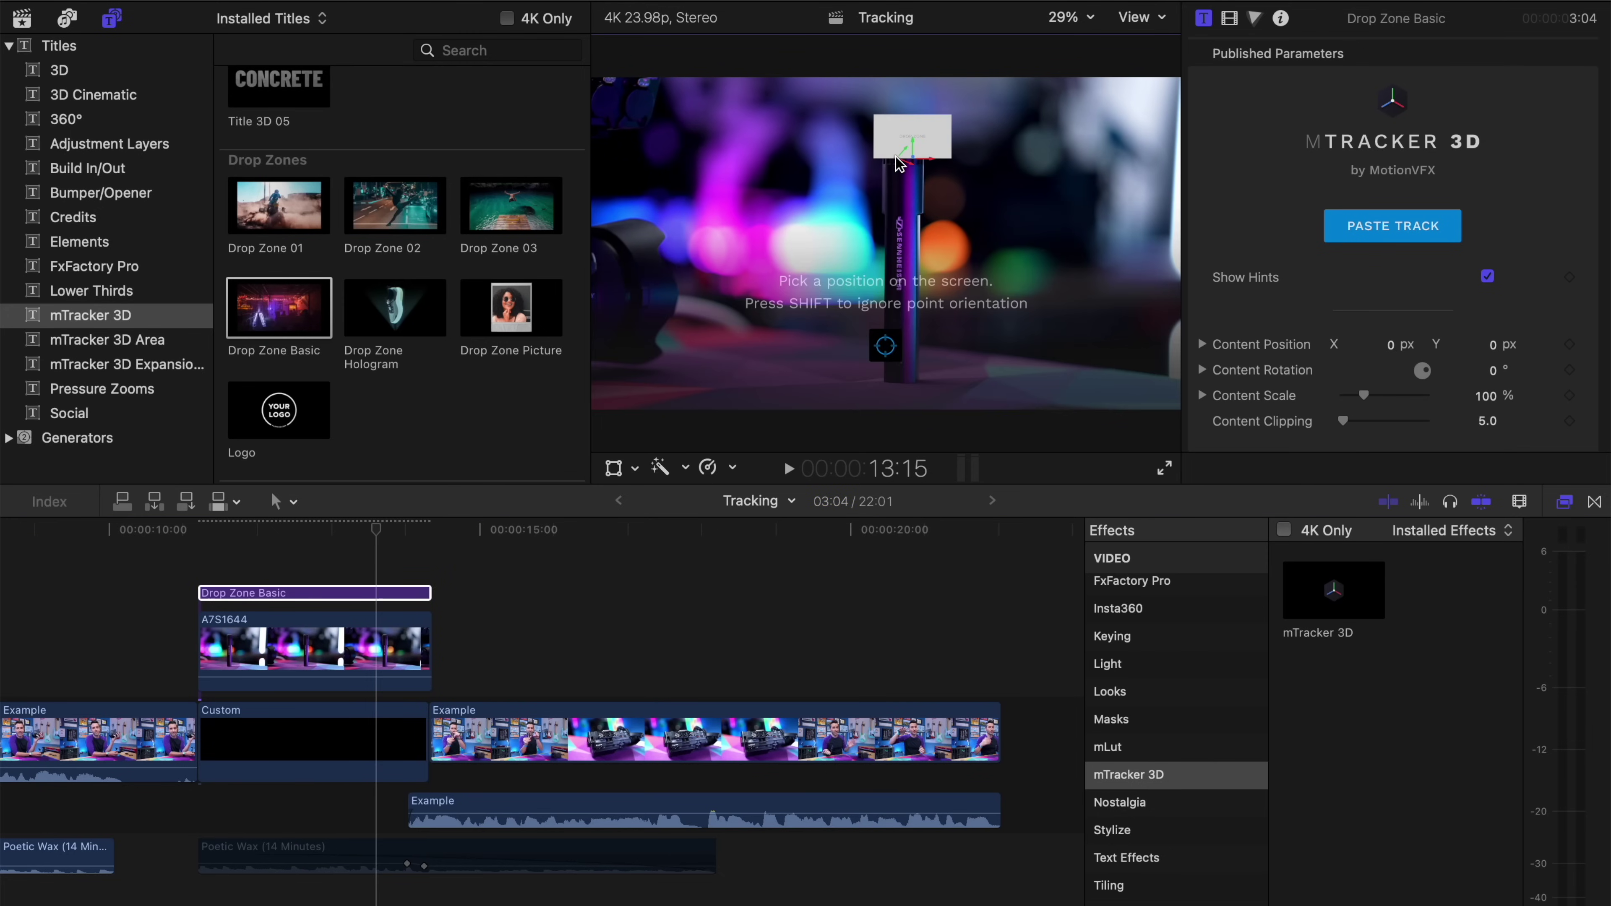
Step: Reposition the drop zone to a tracked point just below the microphone's cap and replay the A7S1644 section
{"action": "left_click", "coordinate": [901, 225]}
{"action": "key", "text": "space"}
{"action": "left_click", "coordinate": [159, 529]}
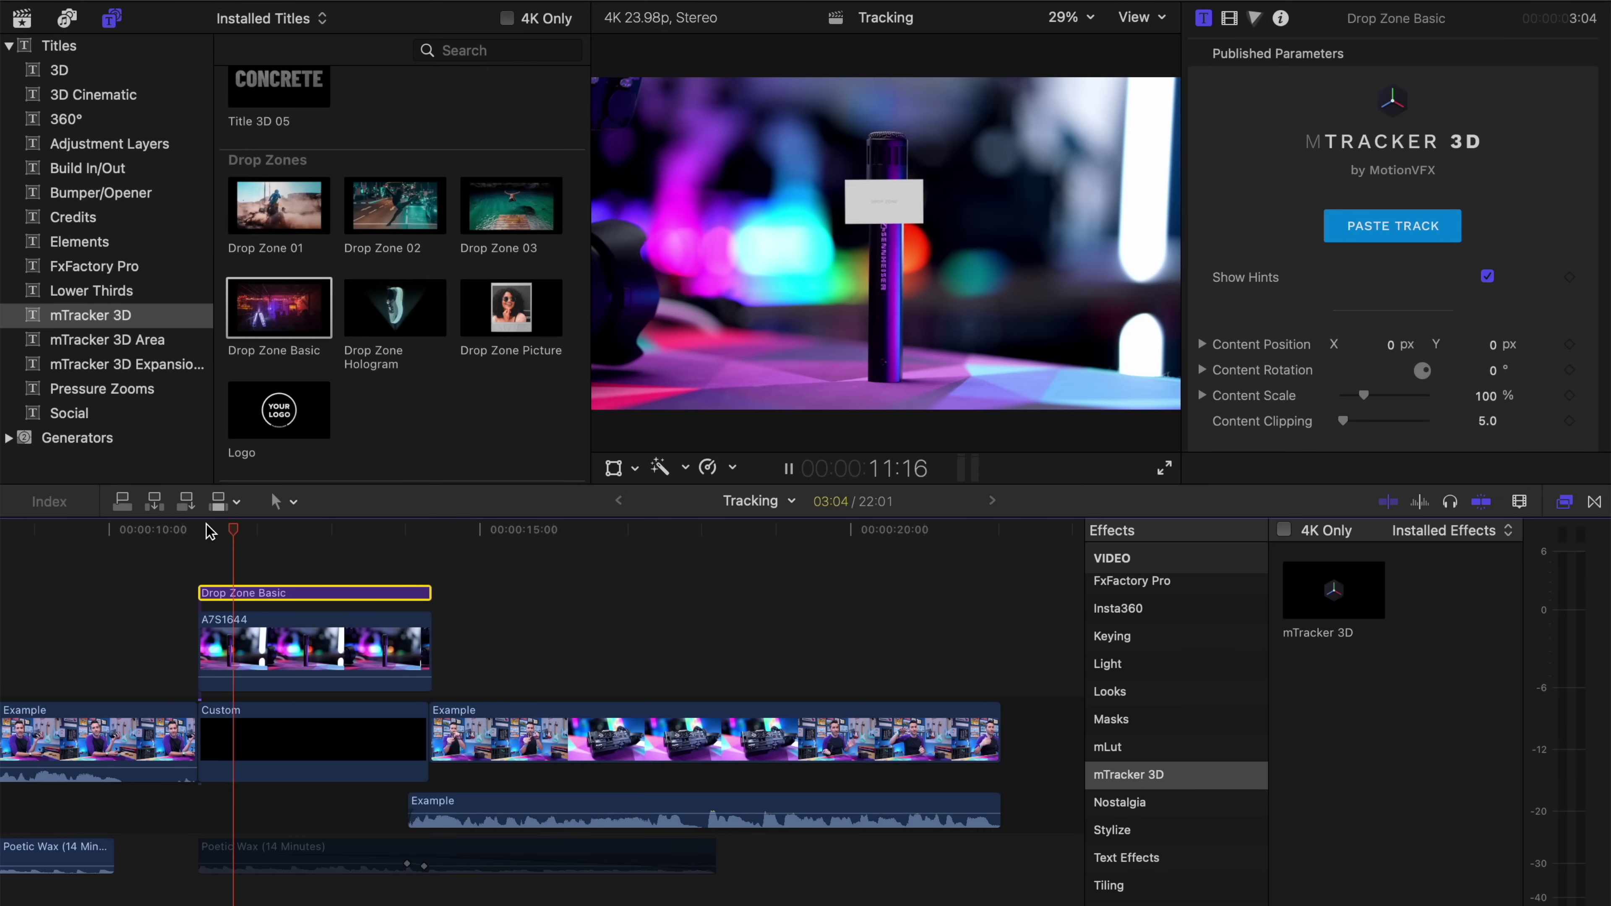
{"action": "key", "text": "space"}
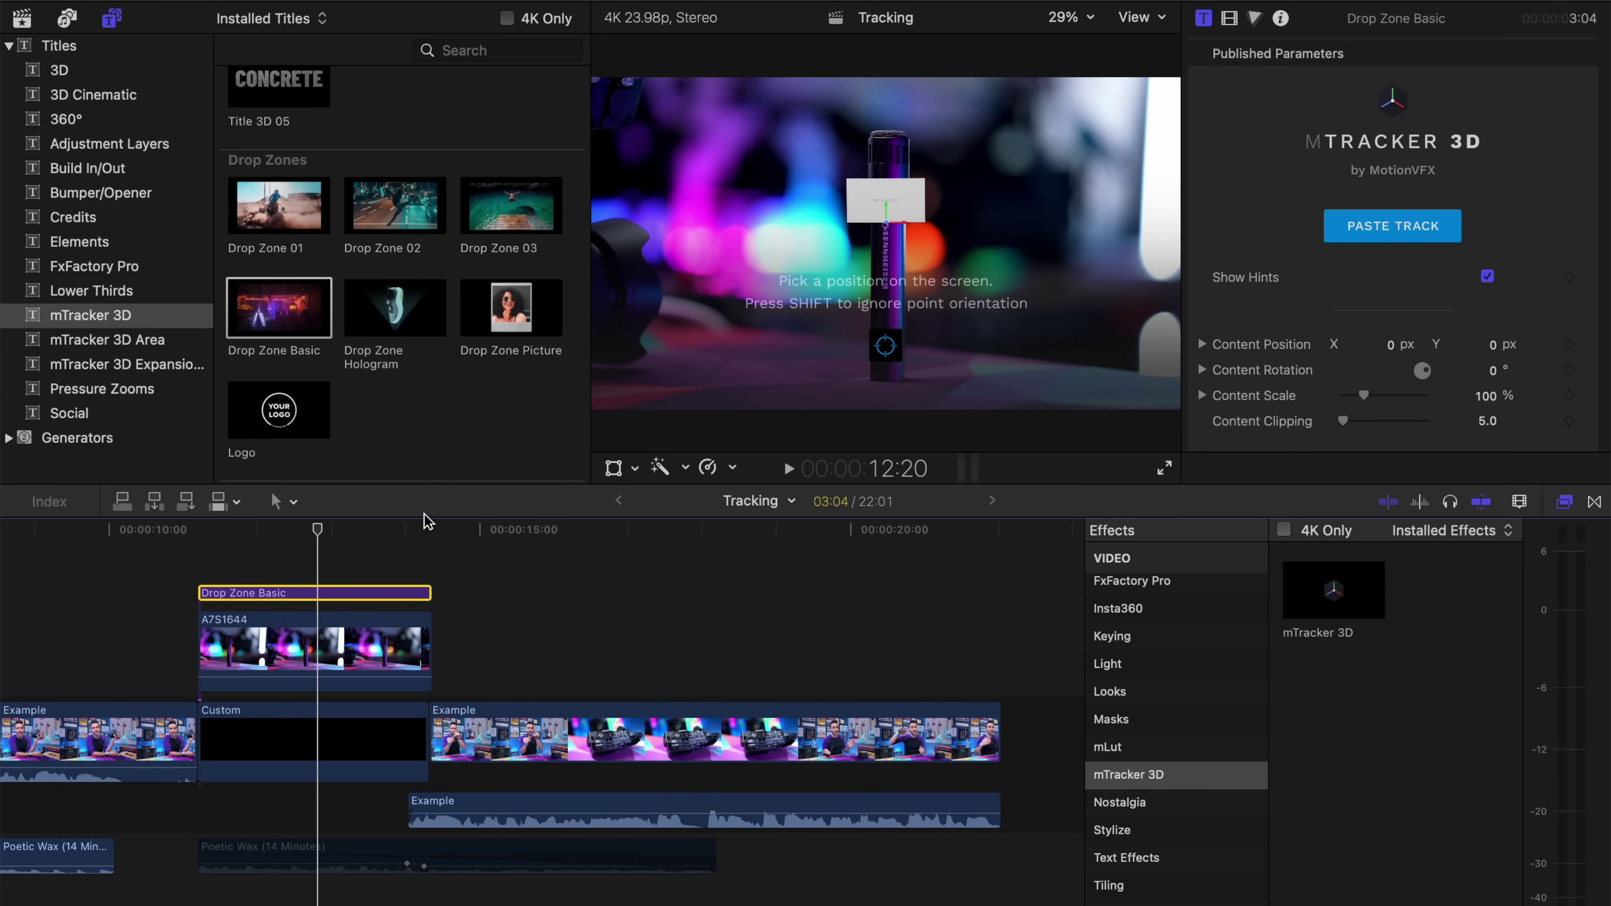
Step: Review the Drop Zone Basic parameters for content placement, drop zone source, noise, blur, colorization and hue/saturation
{"action": "scroll", "coordinate": [1436, 355], "scroll_direction": "down", "scroll_amount": 15}
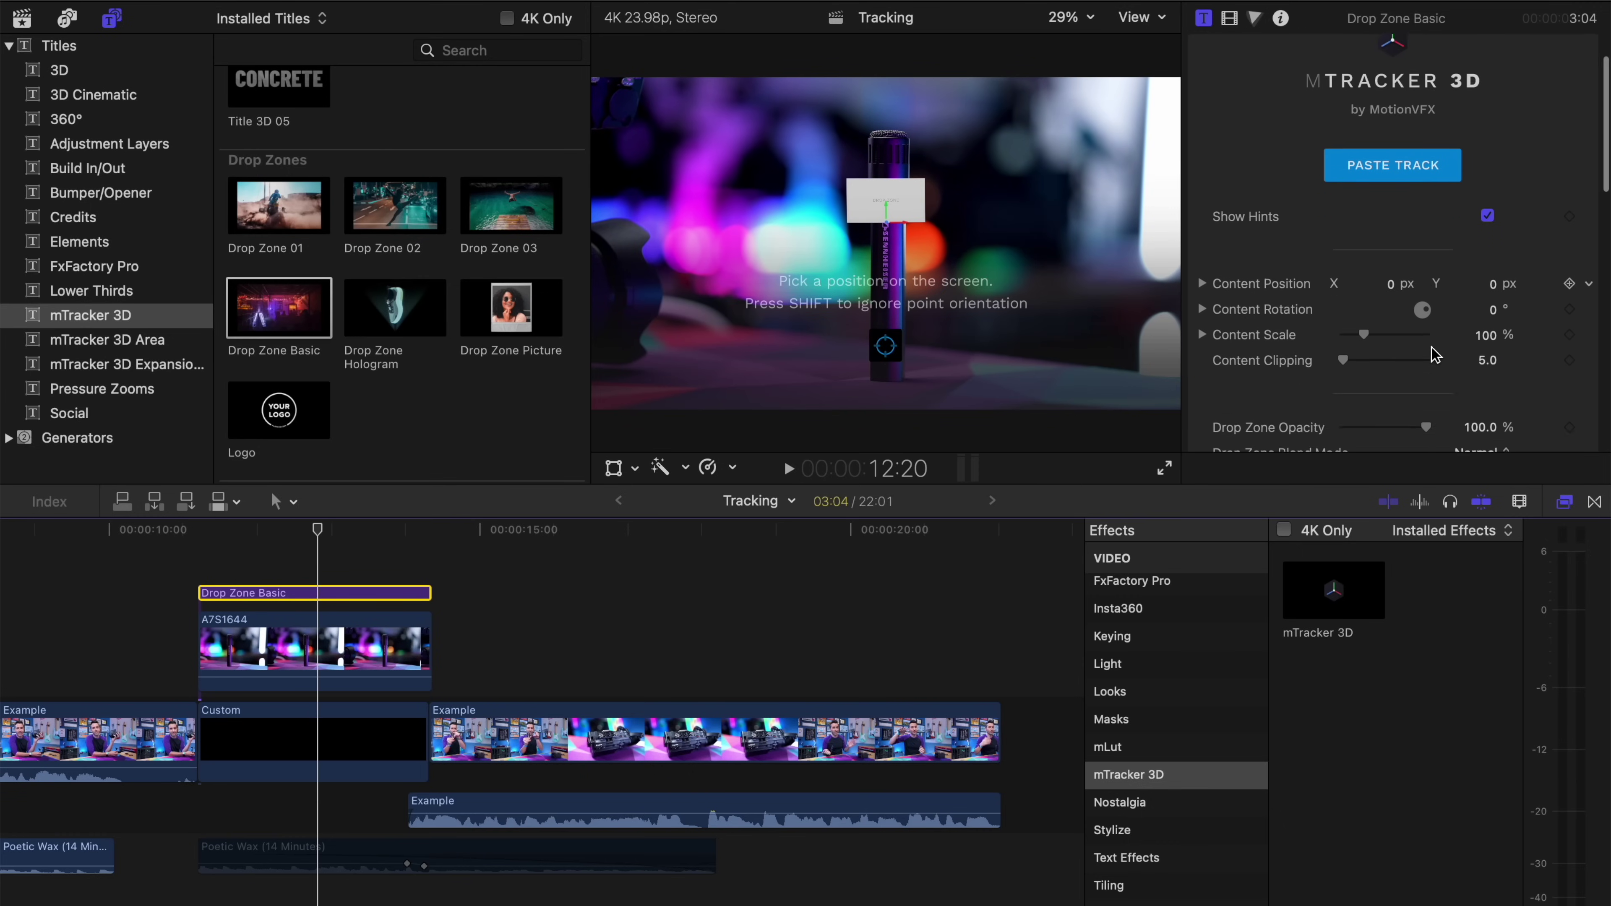
{"action": "scroll", "coordinate": [1435, 354], "scroll_direction": "down", "scroll_amount": 3}
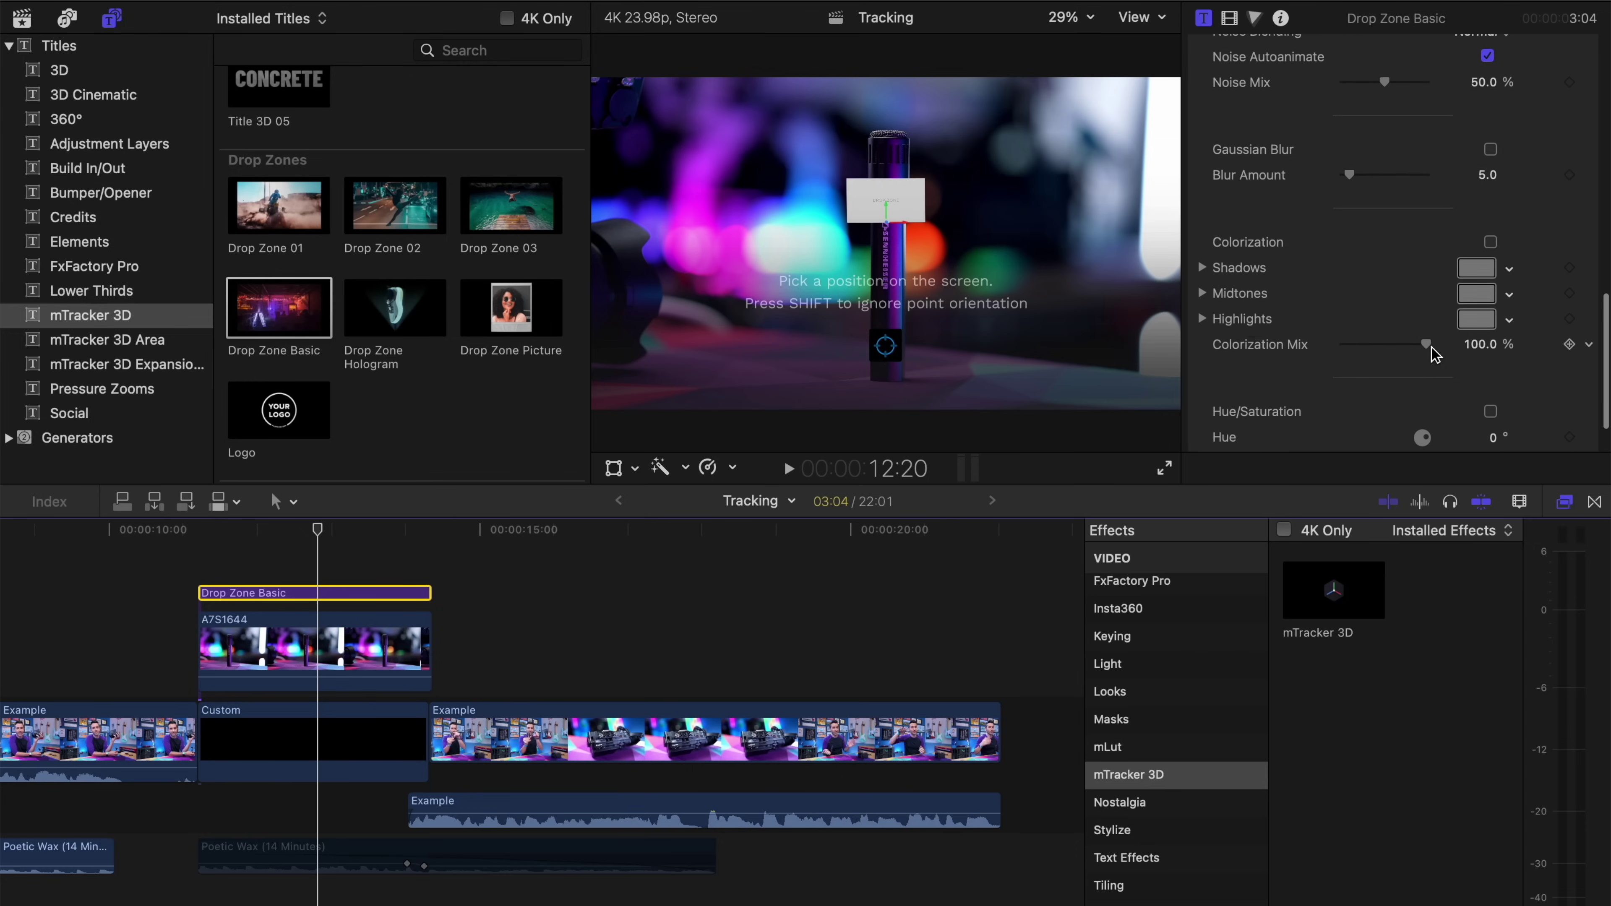
{"action": "scroll", "coordinate": [1435, 354], "scroll_direction": "up", "scroll_amount": 15}
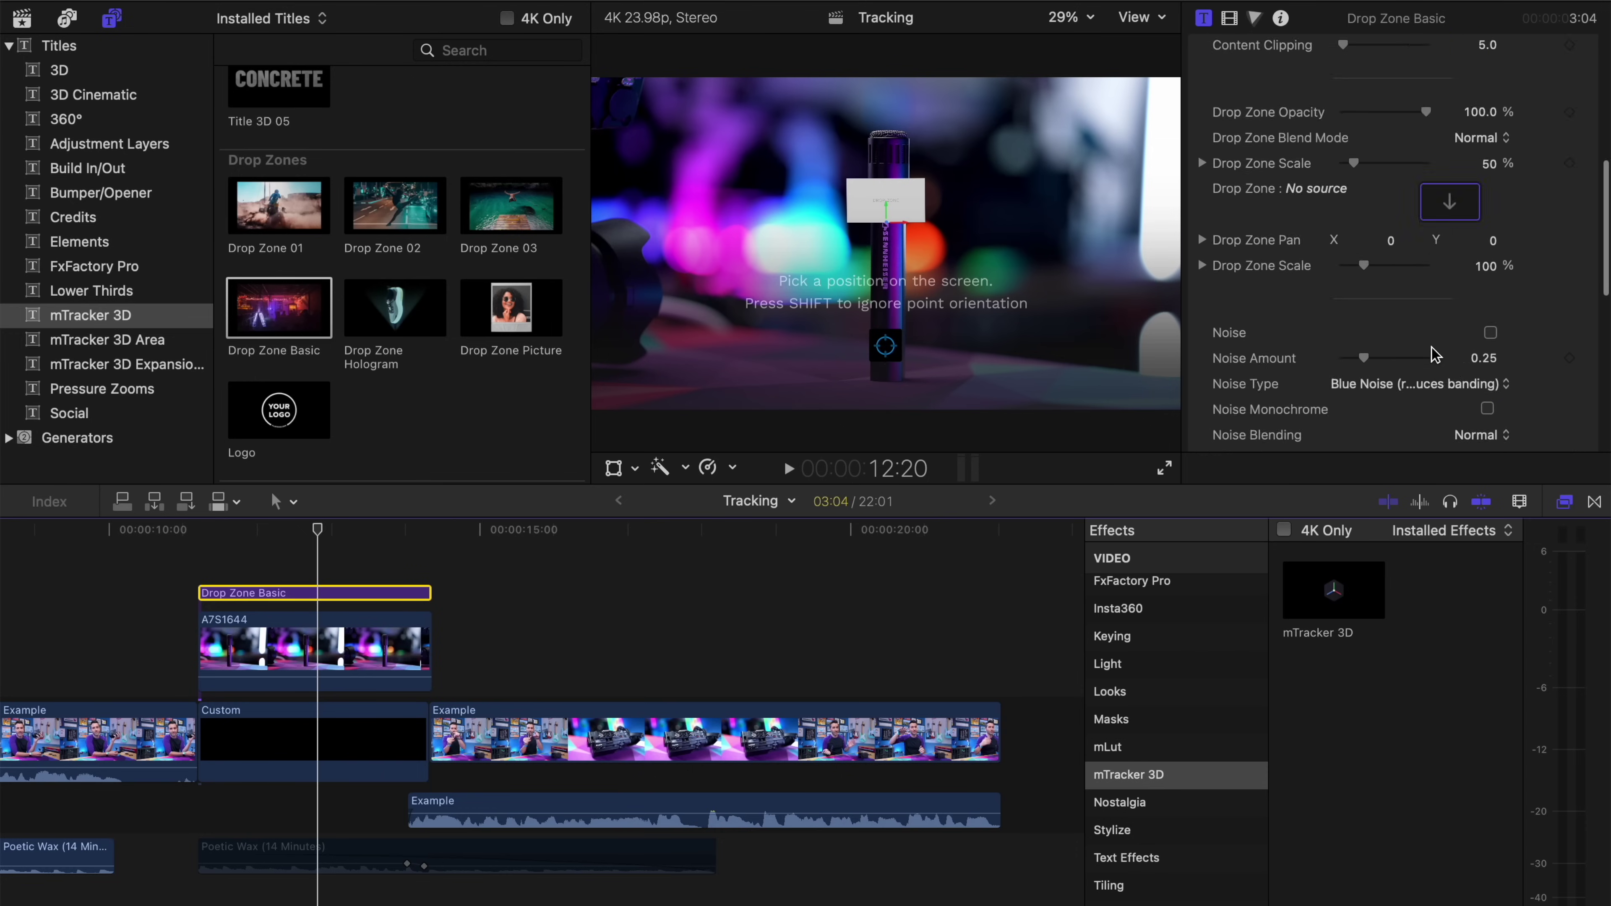
{"action": "scroll", "coordinate": [1435, 330], "scroll_direction": "down", "scroll_amount": 15}
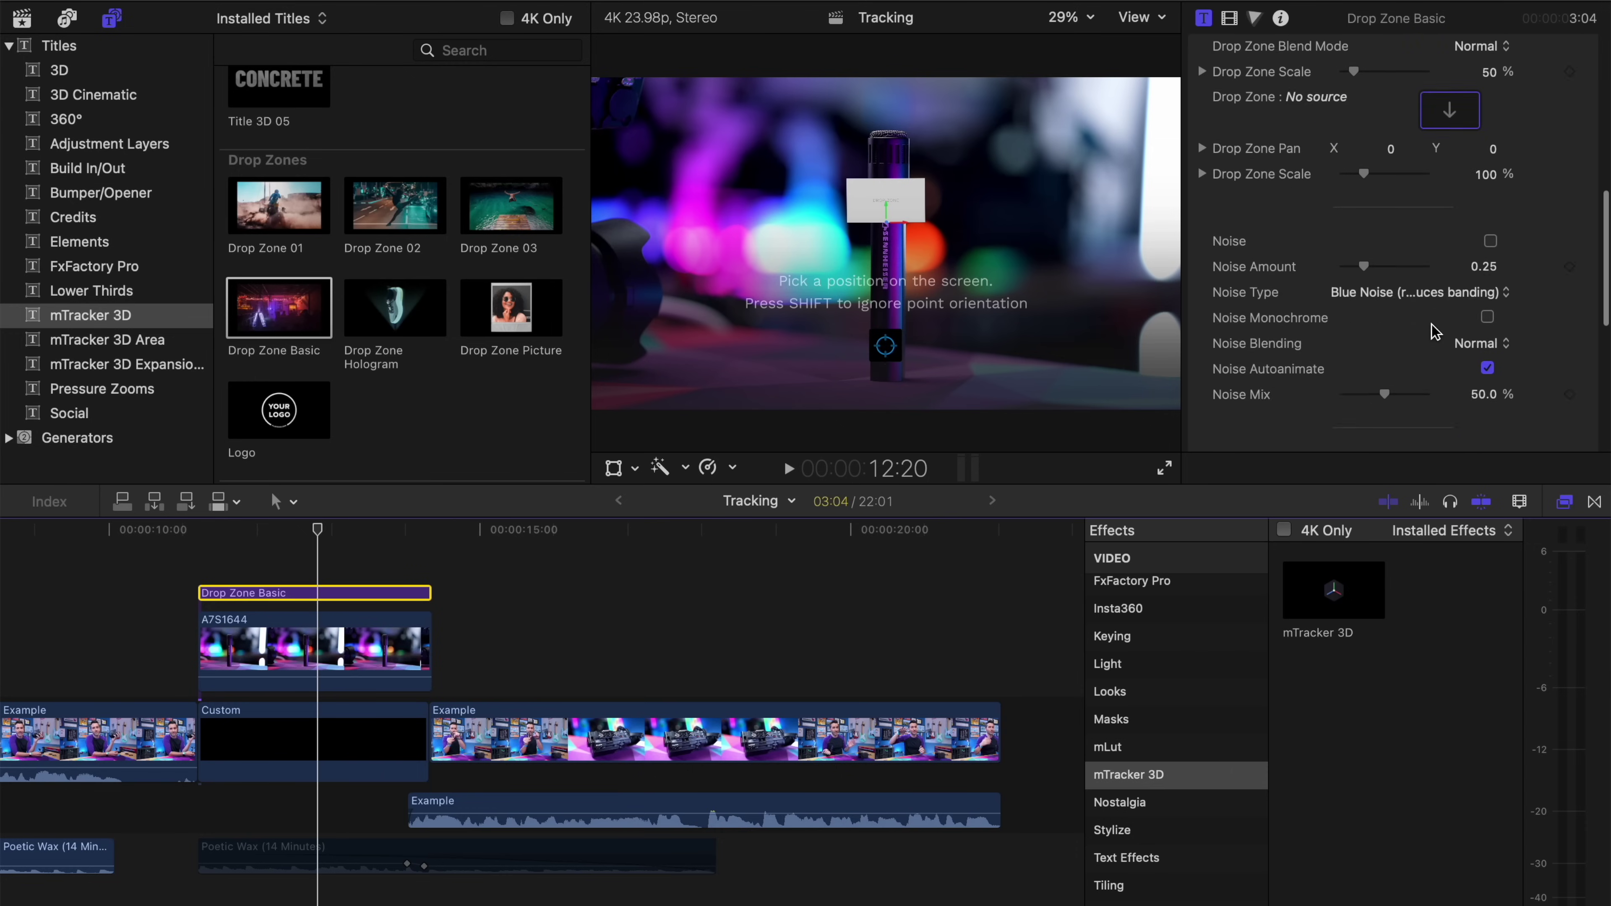
{"action": "scroll", "coordinate": [378, 275], "scroll_direction": "up", "scroll_amount": 4}
{"action": "scroll", "coordinate": [379, 275], "scroll_direction": "down", "scroll_amount": 6}
{"action": "scroll", "coordinate": [378, 273], "scroll_direction": "up", "scroll_amount": 3}
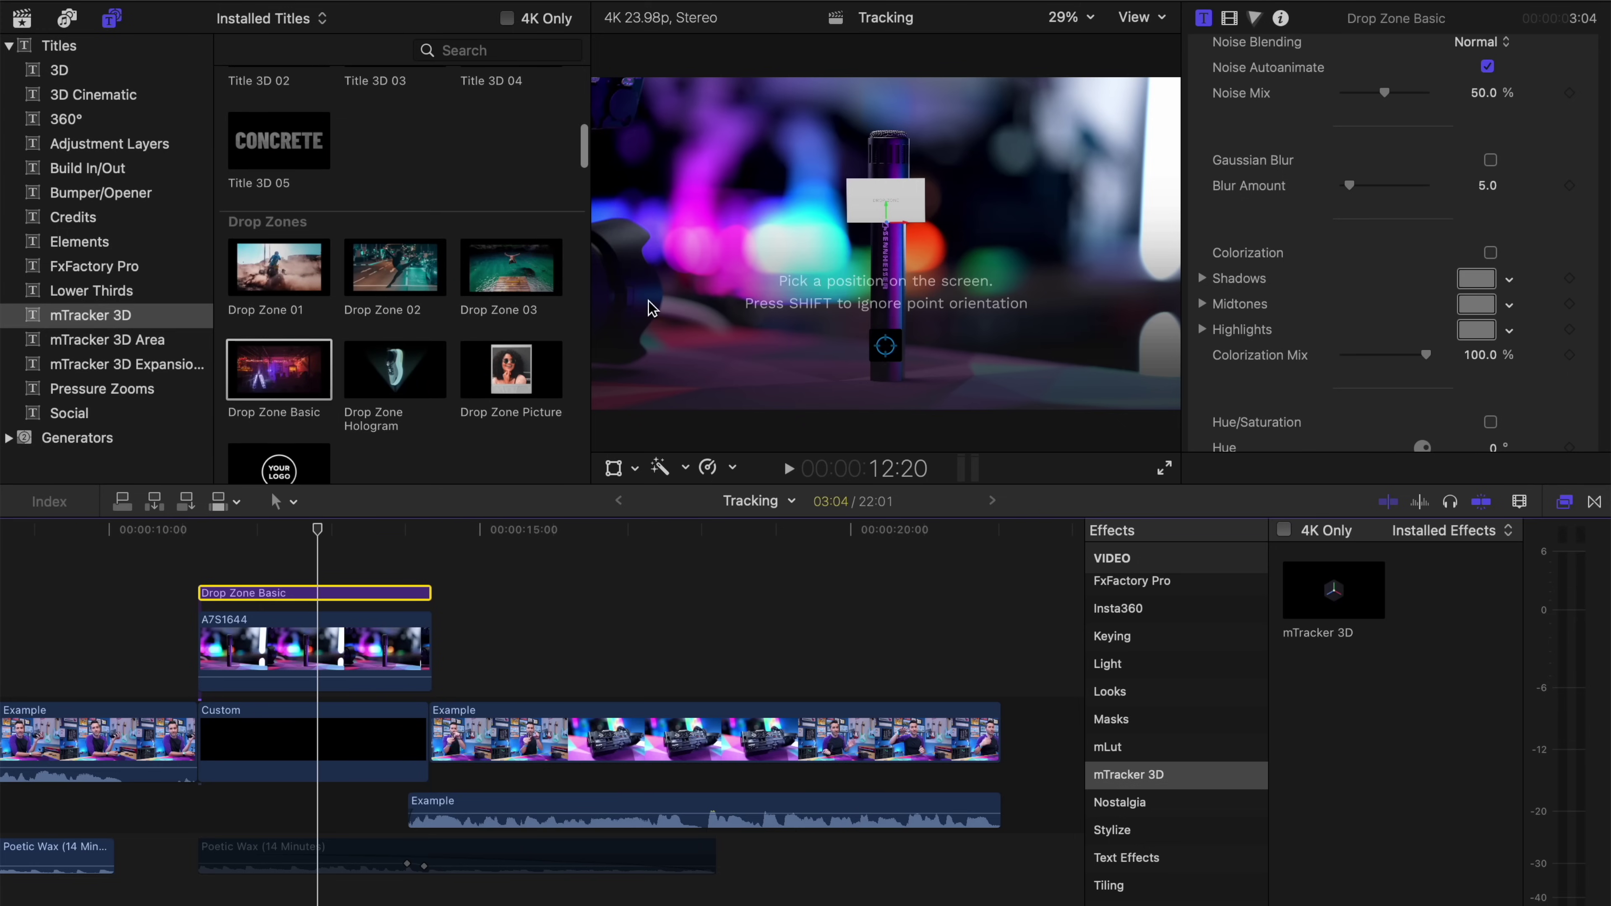
Step: Enlarge the Drop Zone Basic content to a Content Scale of 188%
{"action": "scroll", "coordinate": [1366, 247], "scroll_direction": "up", "scroll_amount": 7}
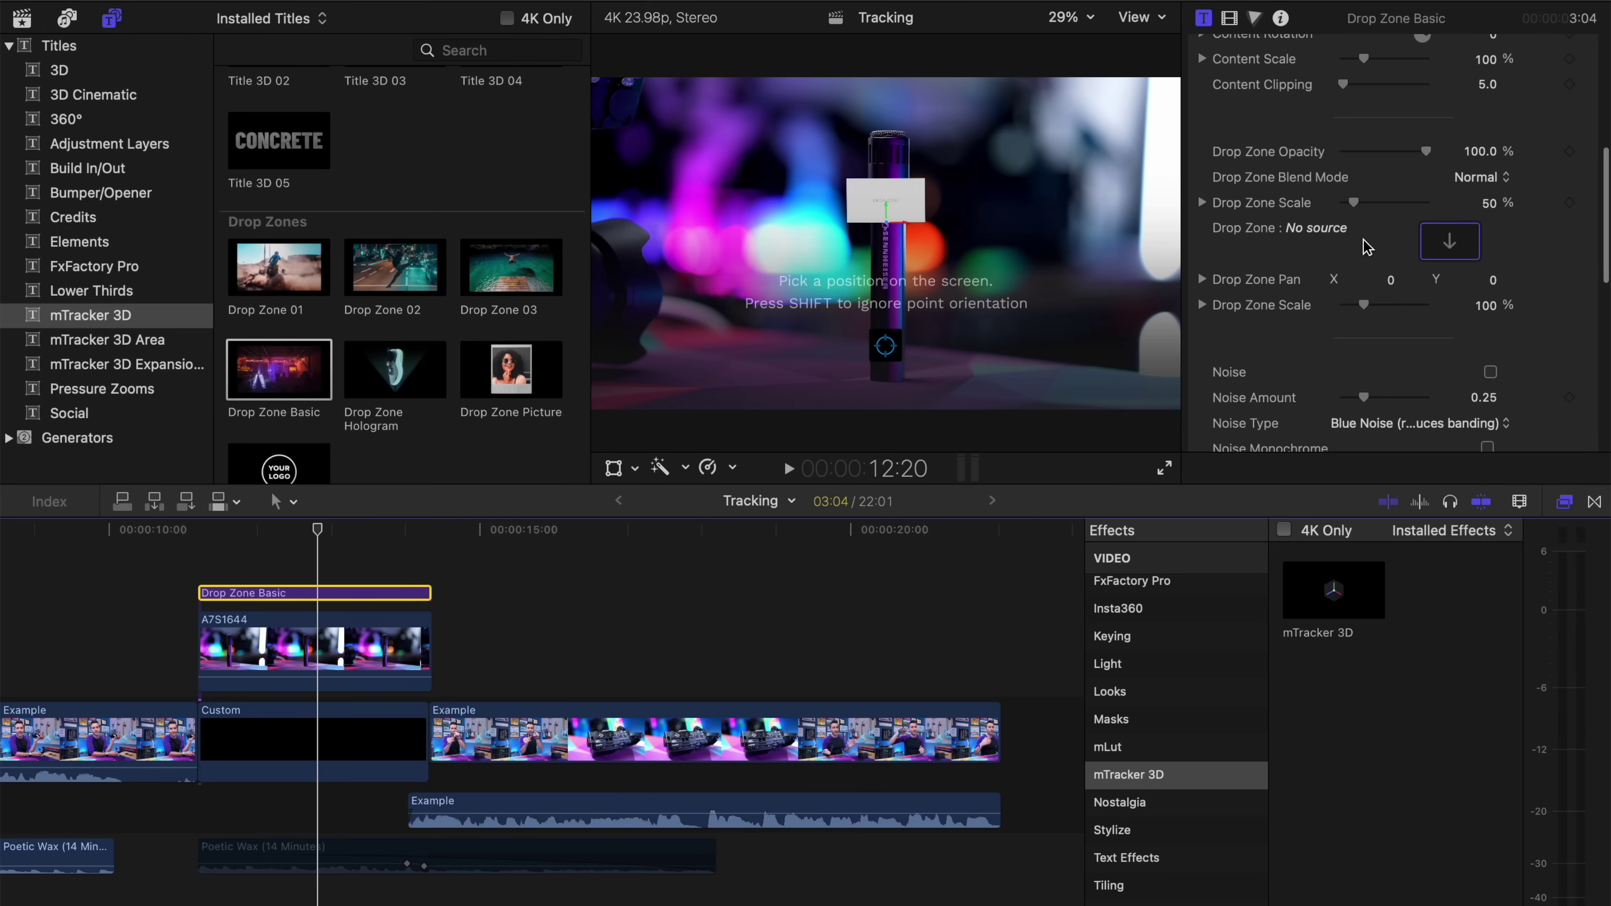
{"action": "scroll", "coordinate": [1369, 247], "scroll_direction": "up", "scroll_amount": 3}
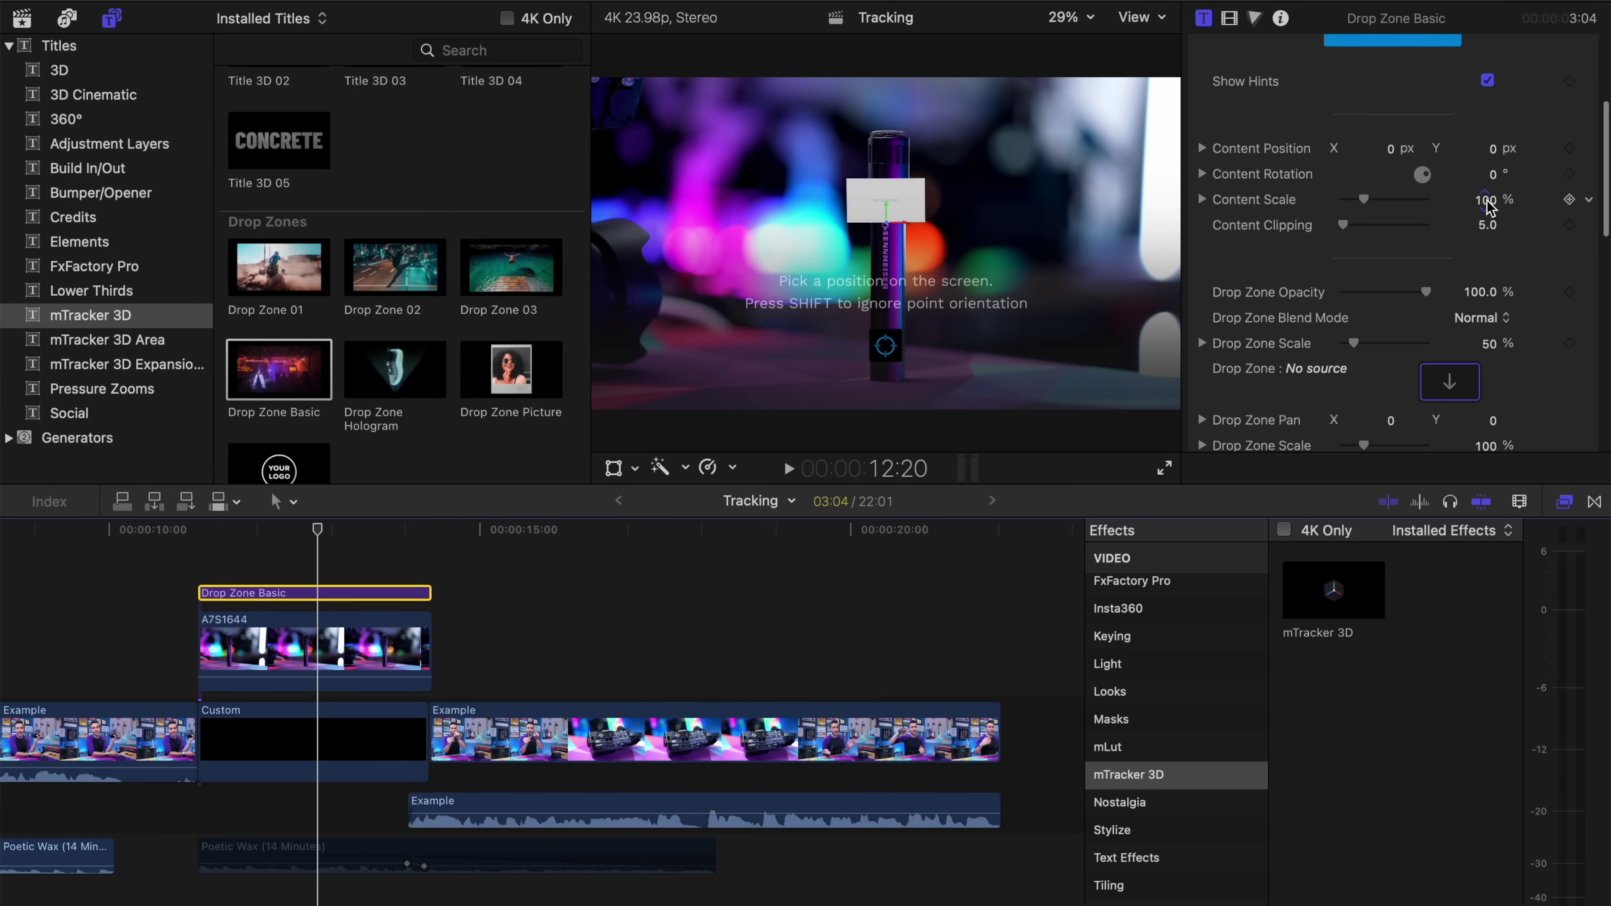
{"action": "left_click_drag", "start_coordinate": [1486, 199], "coordinate": [1532, 199]}
Step: Fill the drop zone with the TB Animated Nerd Logo clip, starting from its first frame
{"action": "scroll", "coordinate": [1357, 298], "scroll_direction": "down", "scroll_amount": 3}
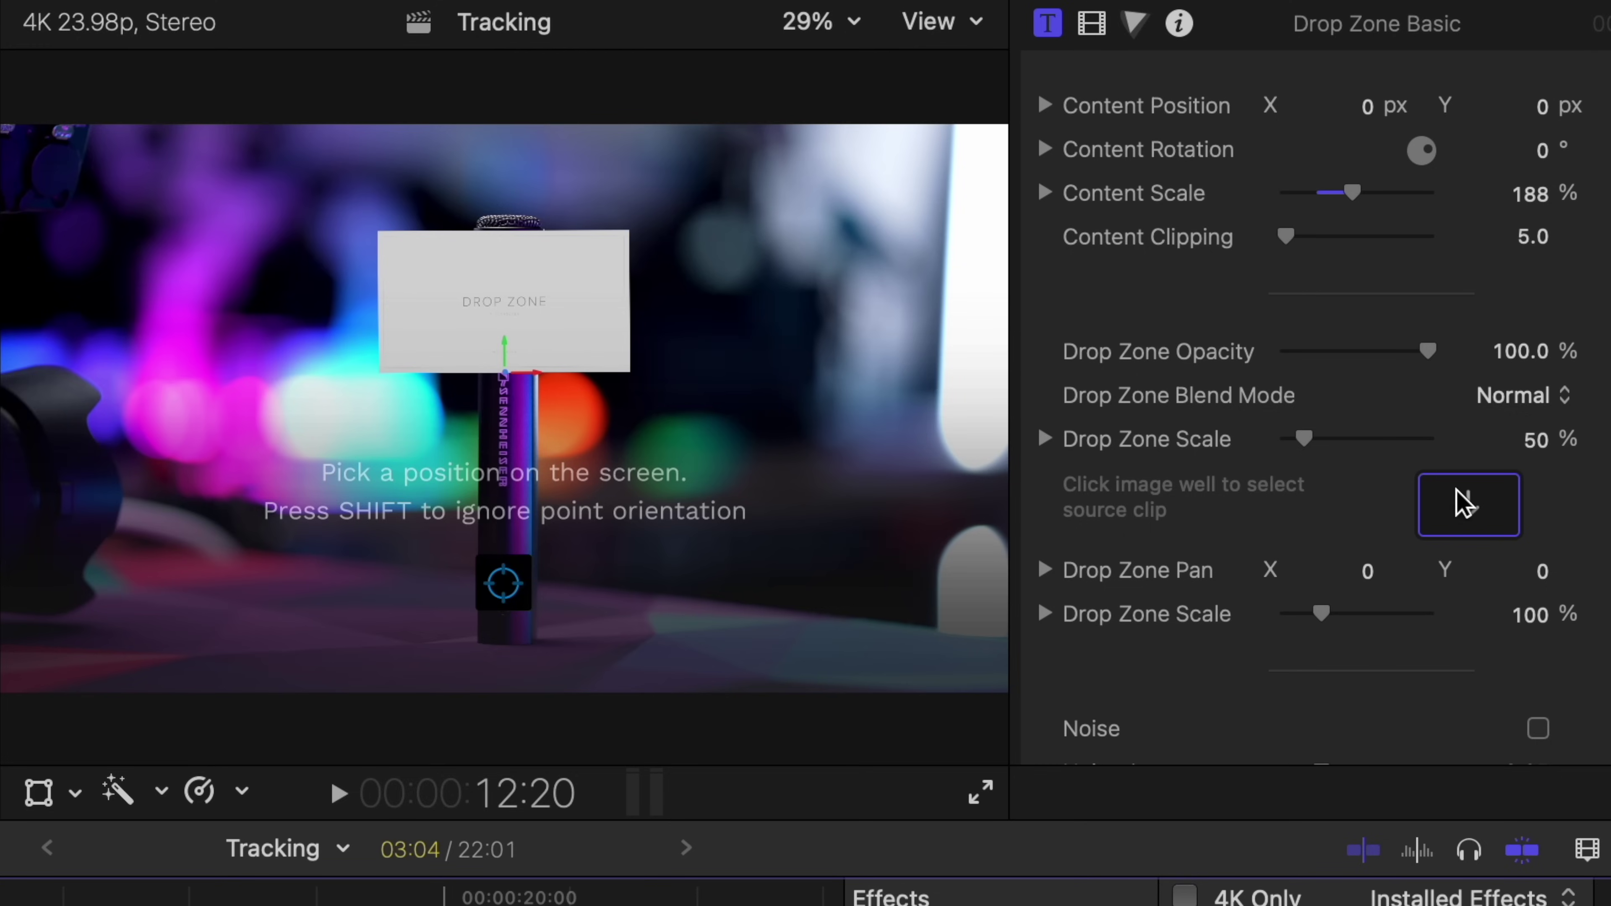
{"action": "left_click", "coordinate": [1448, 301]}
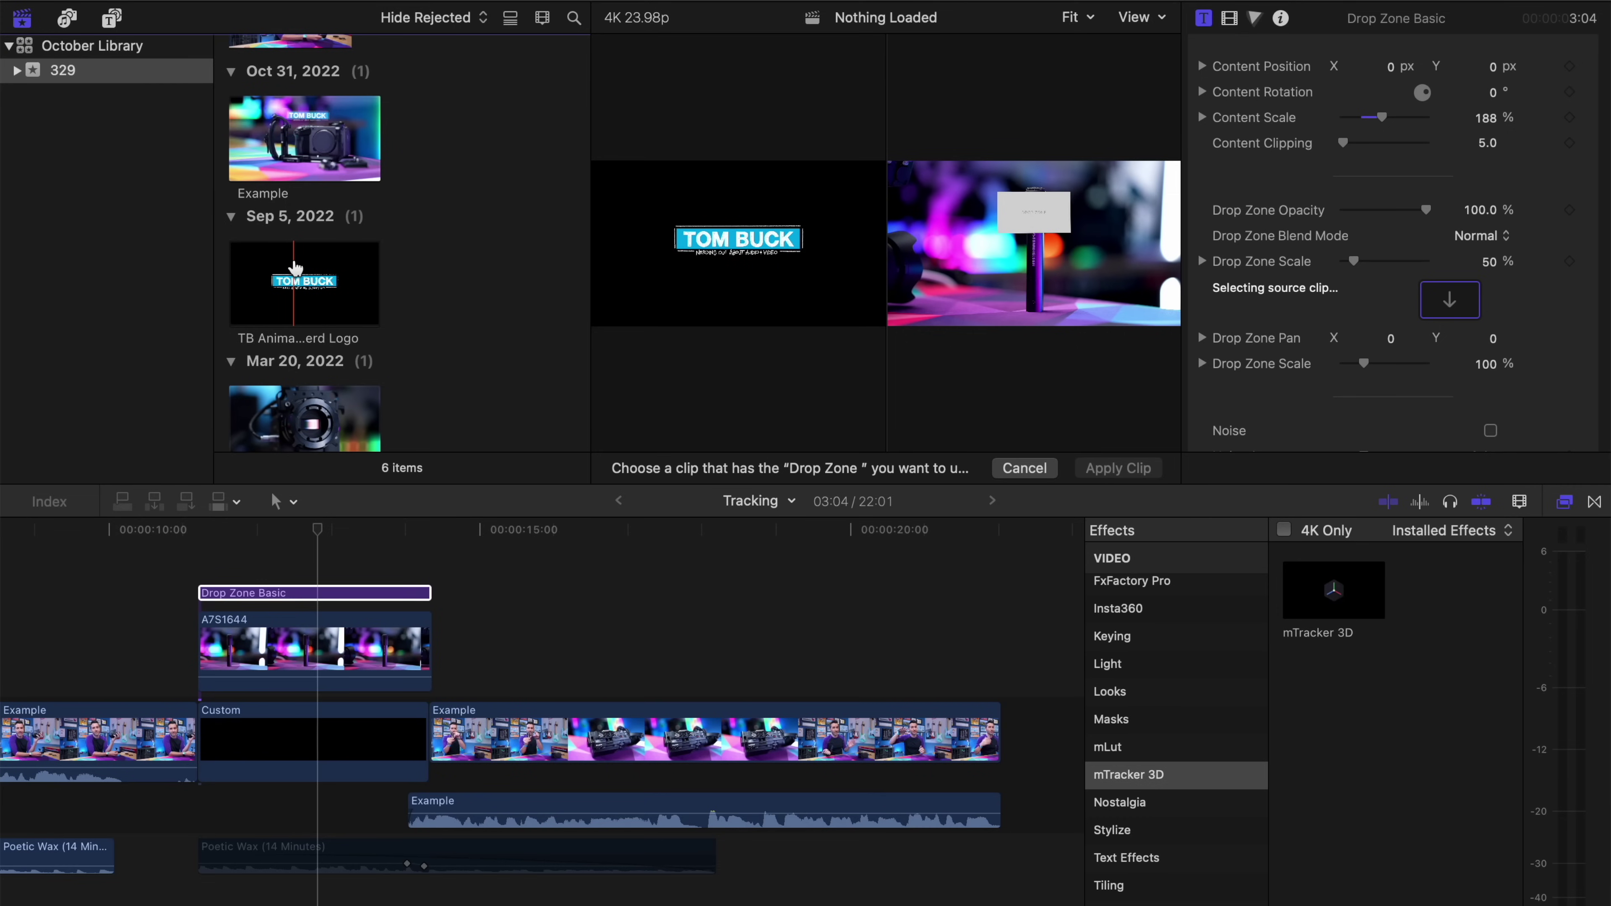
{"action": "left_click", "coordinate": [233, 286]}
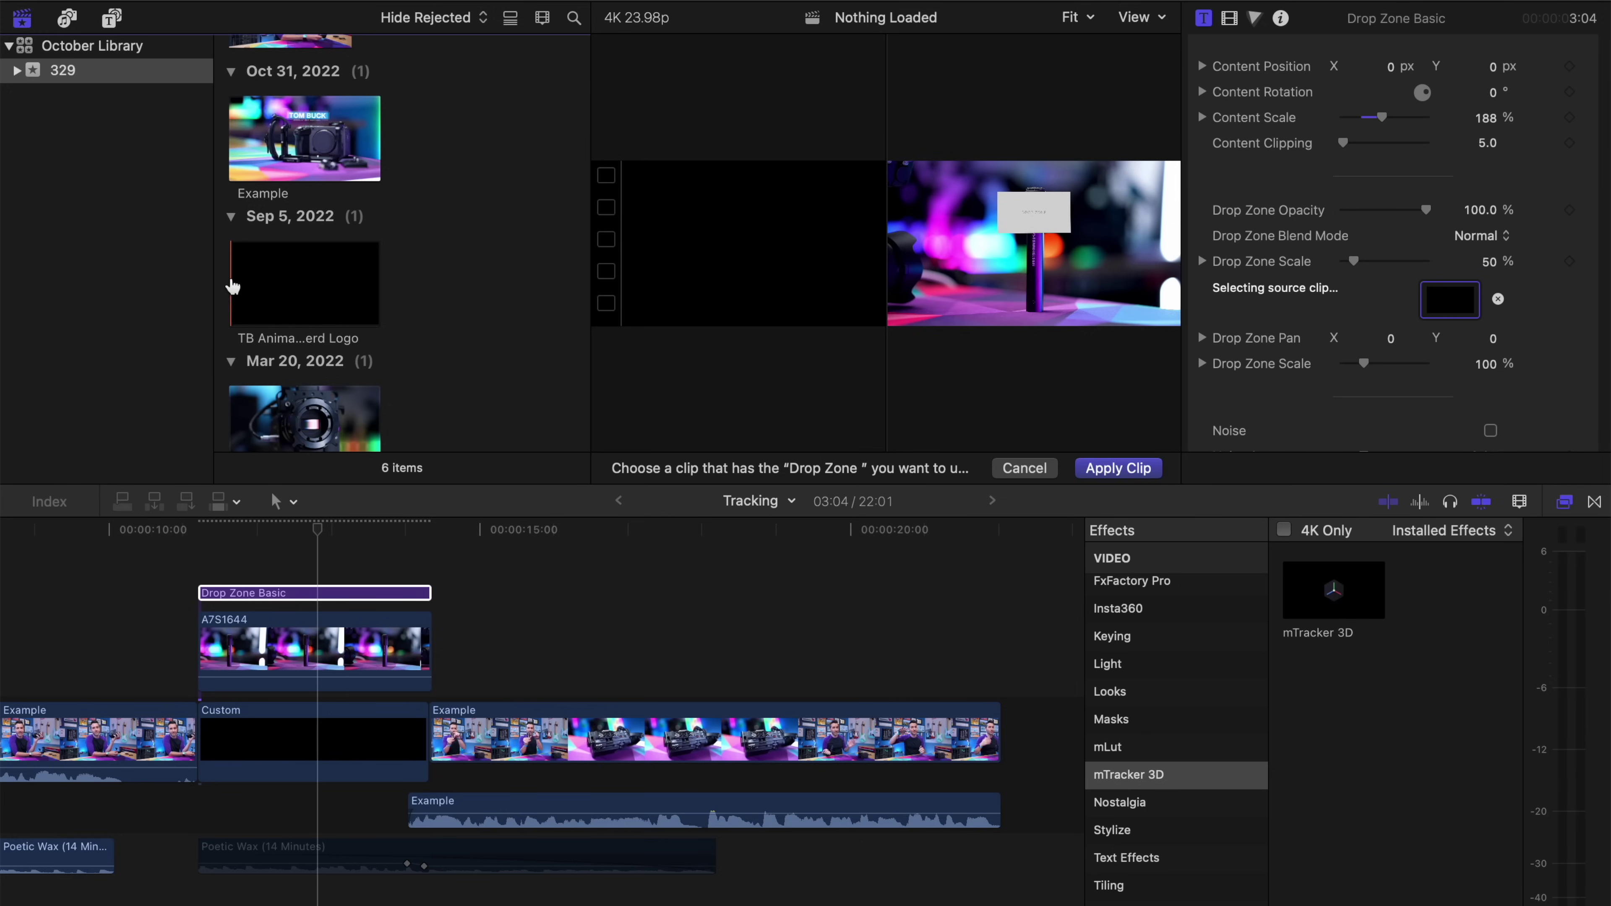
{"action": "left_click", "coordinate": [1089, 473]}
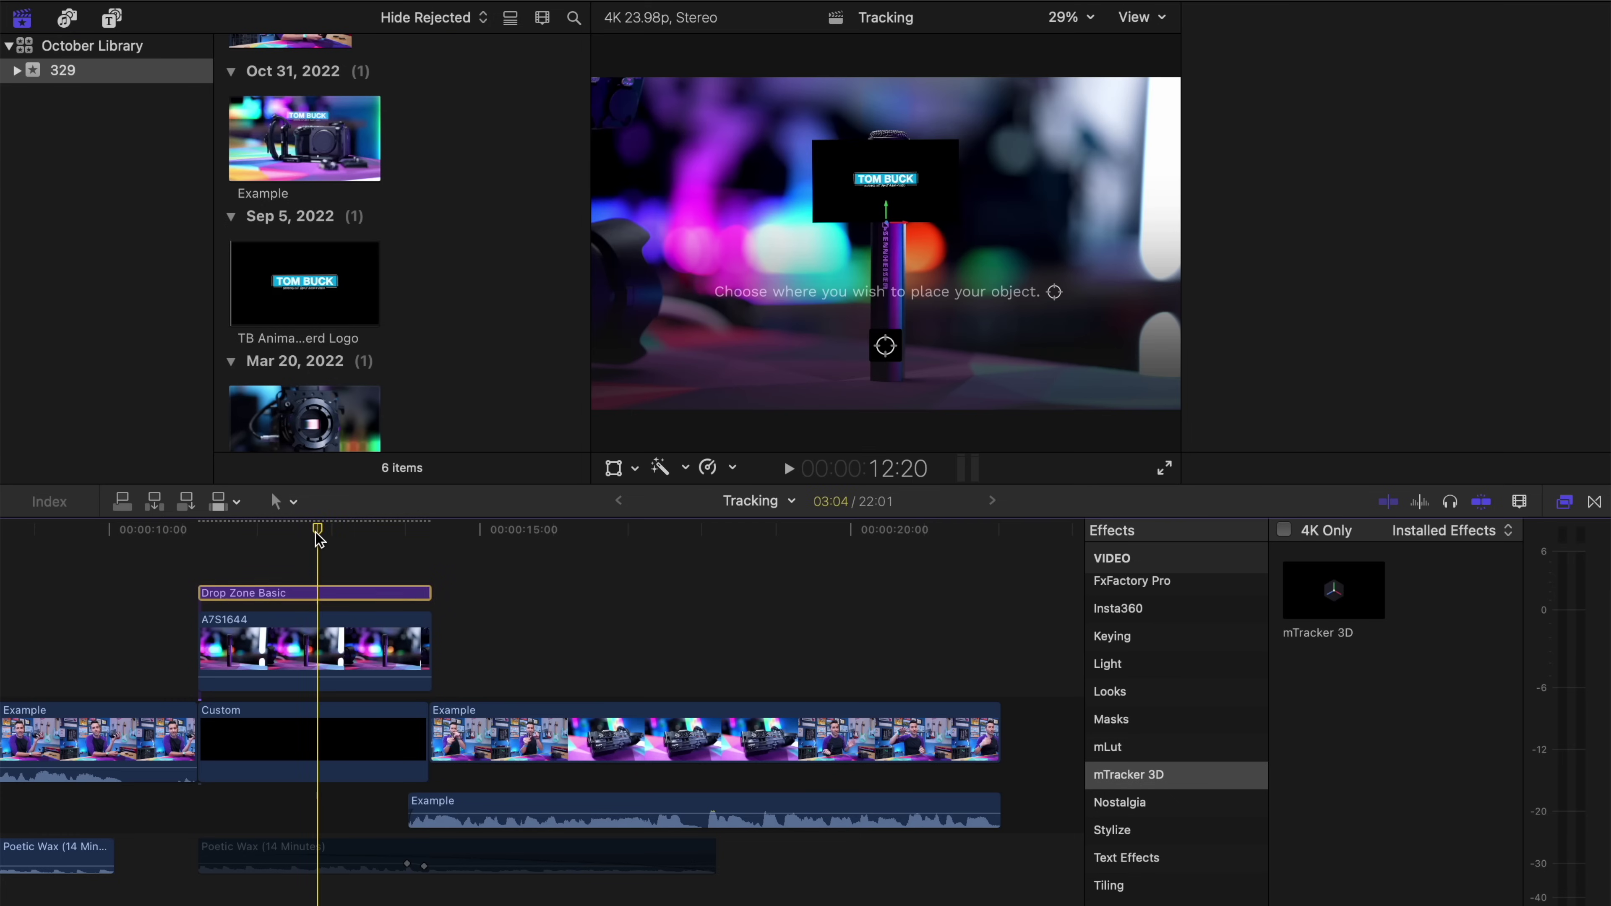
Step: Play the B-roll section to preview the animated logo on the tracked microphone
{"action": "key", "text": "space"}
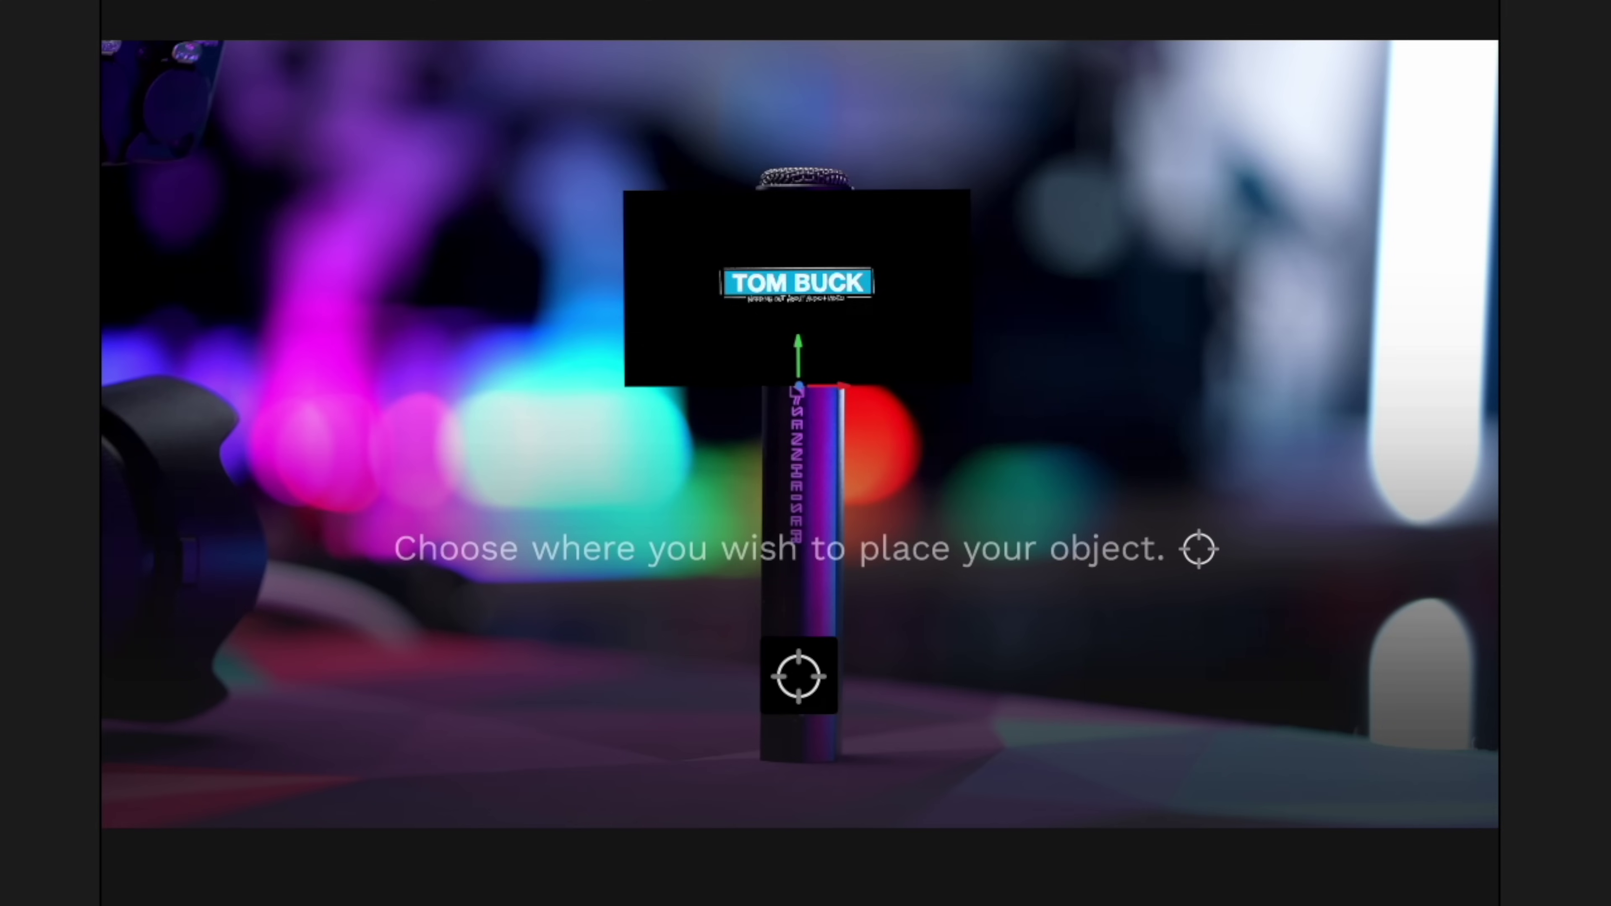
{"action": "key", "text": "space"}
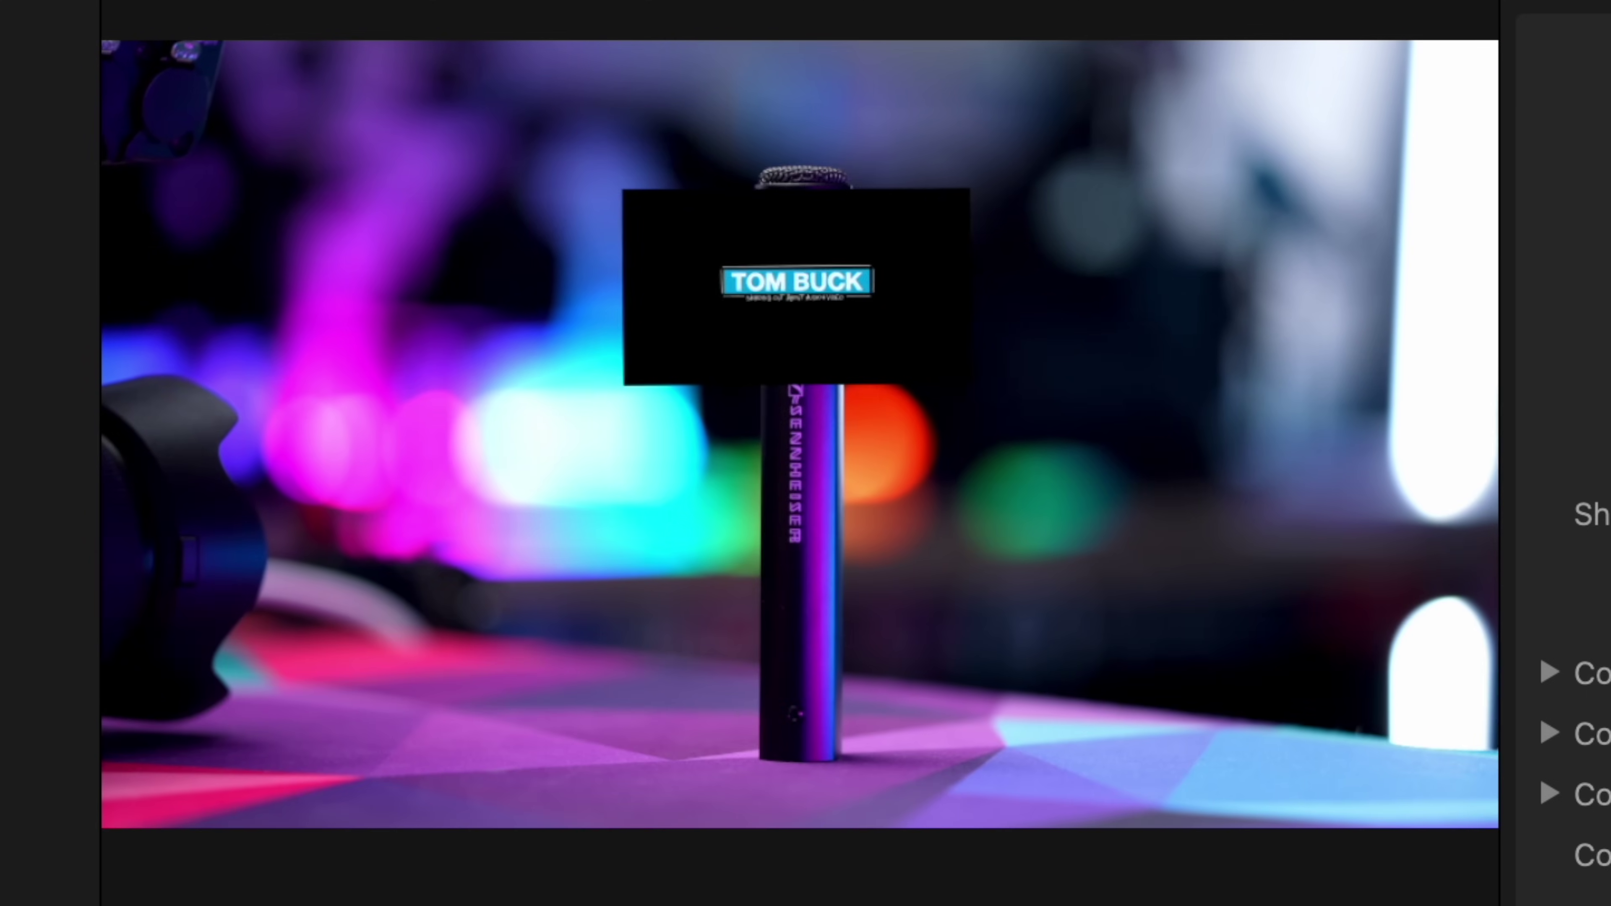
{"action": "key", "text": "space"}
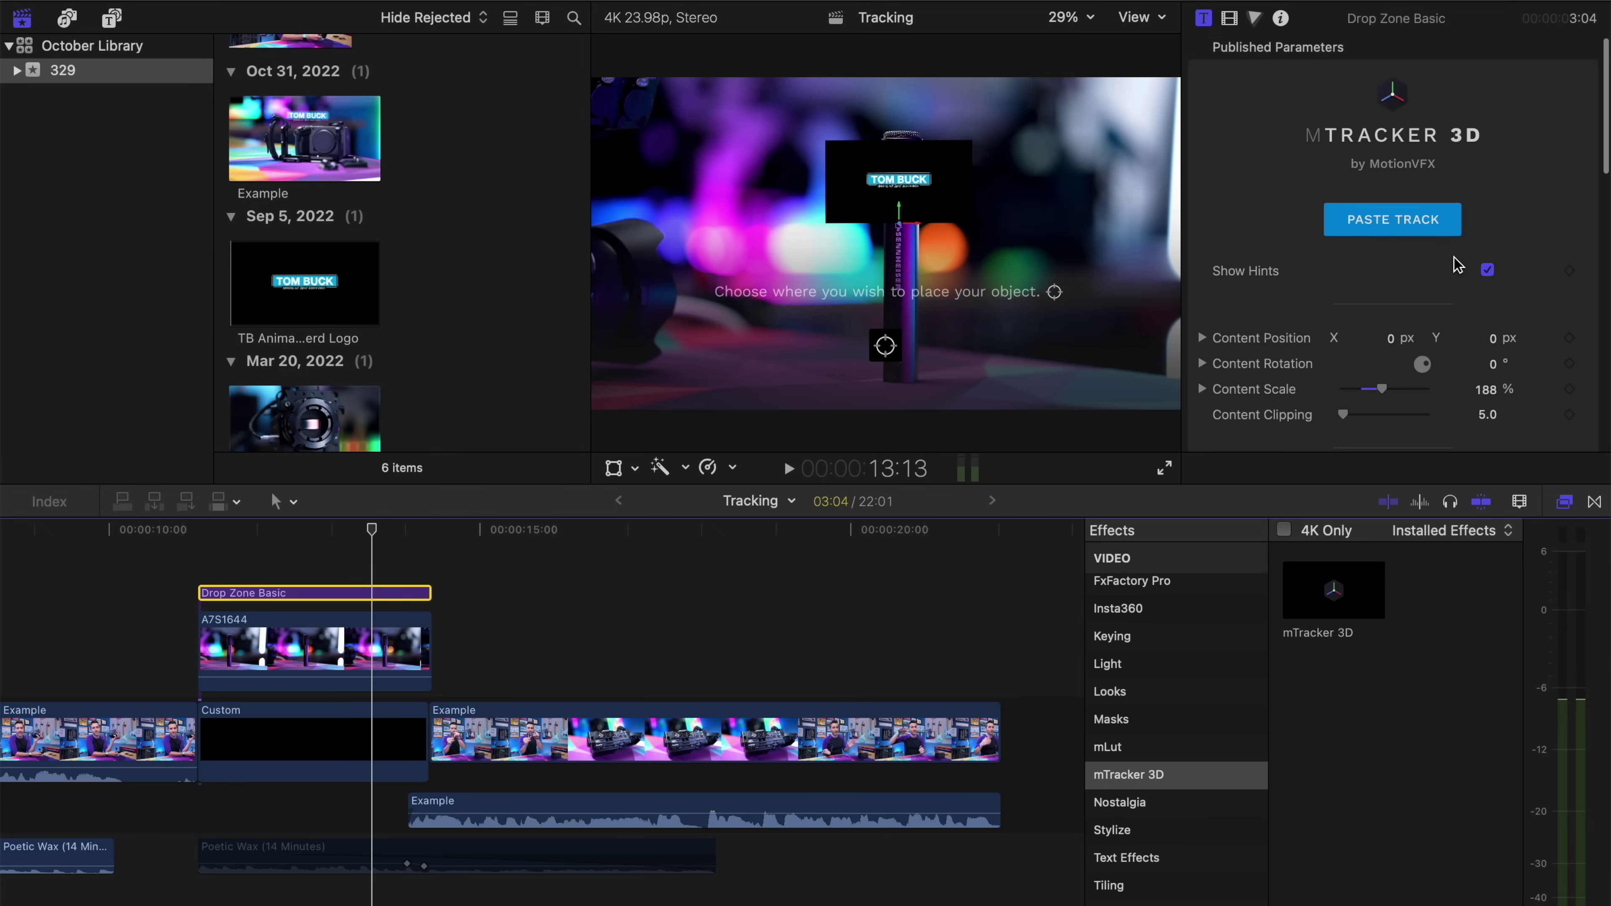
Step: Set the Drop Zone Blend Mode to Add and scrub back through the B-roll to check the logo
{"action": "scroll", "coordinate": [1456, 263], "scroll_direction": "down", "scroll_amount": 3}
{"action": "scroll", "coordinate": [1456, 263], "scroll_direction": "down", "scroll_amount": 7}
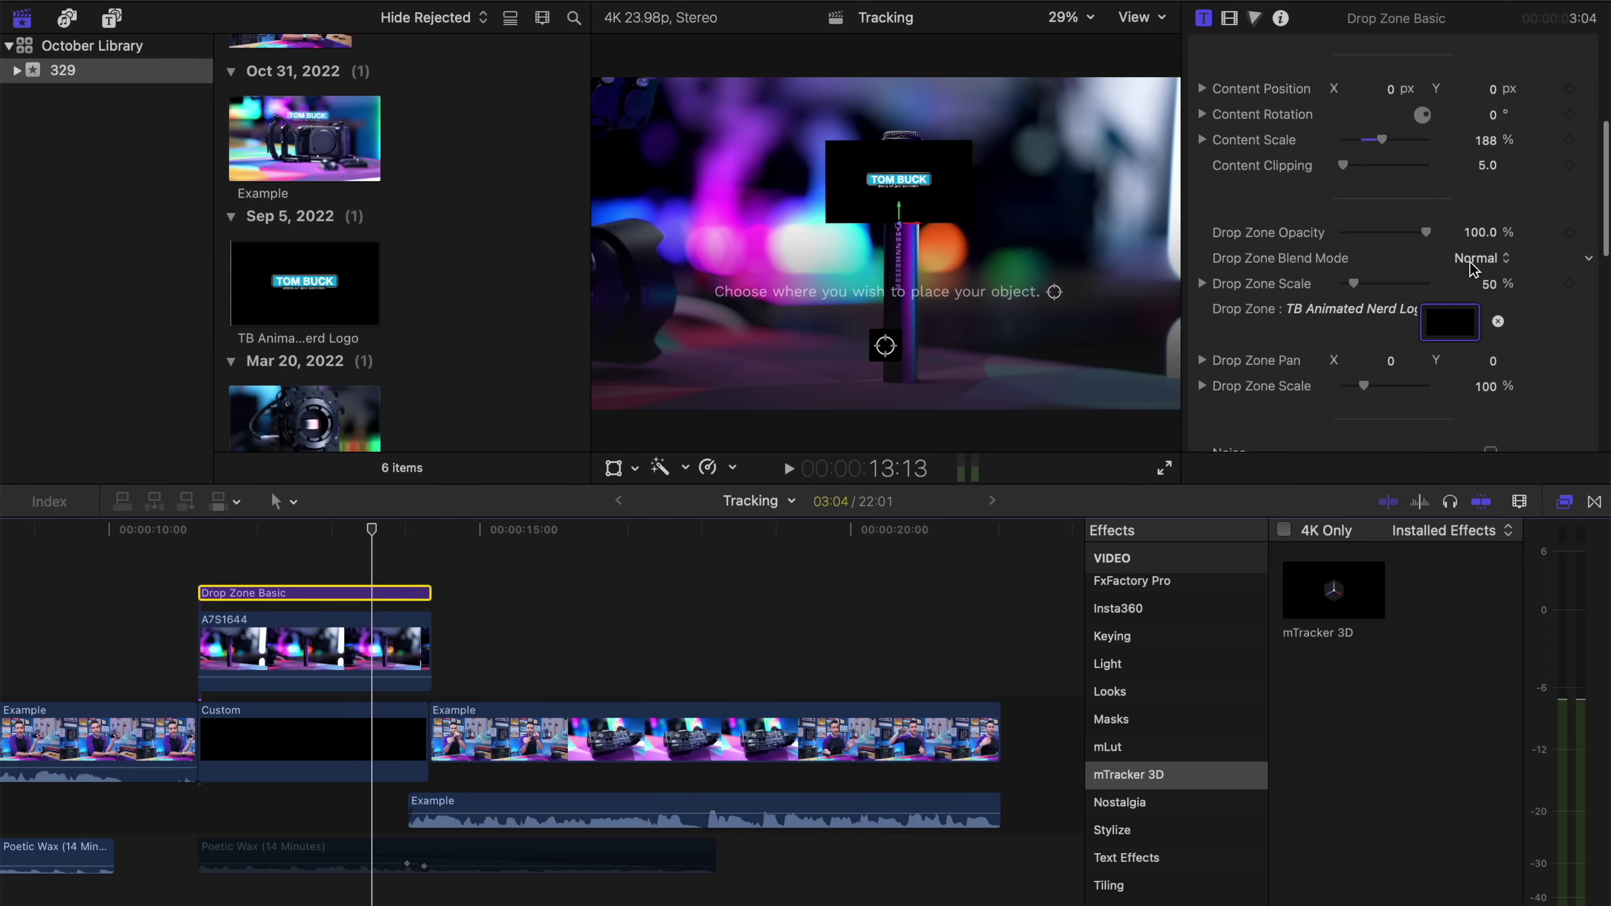
{"action": "left_click", "coordinate": [1472, 267]}
{"action": "left_click", "coordinate": [1462, 425]}
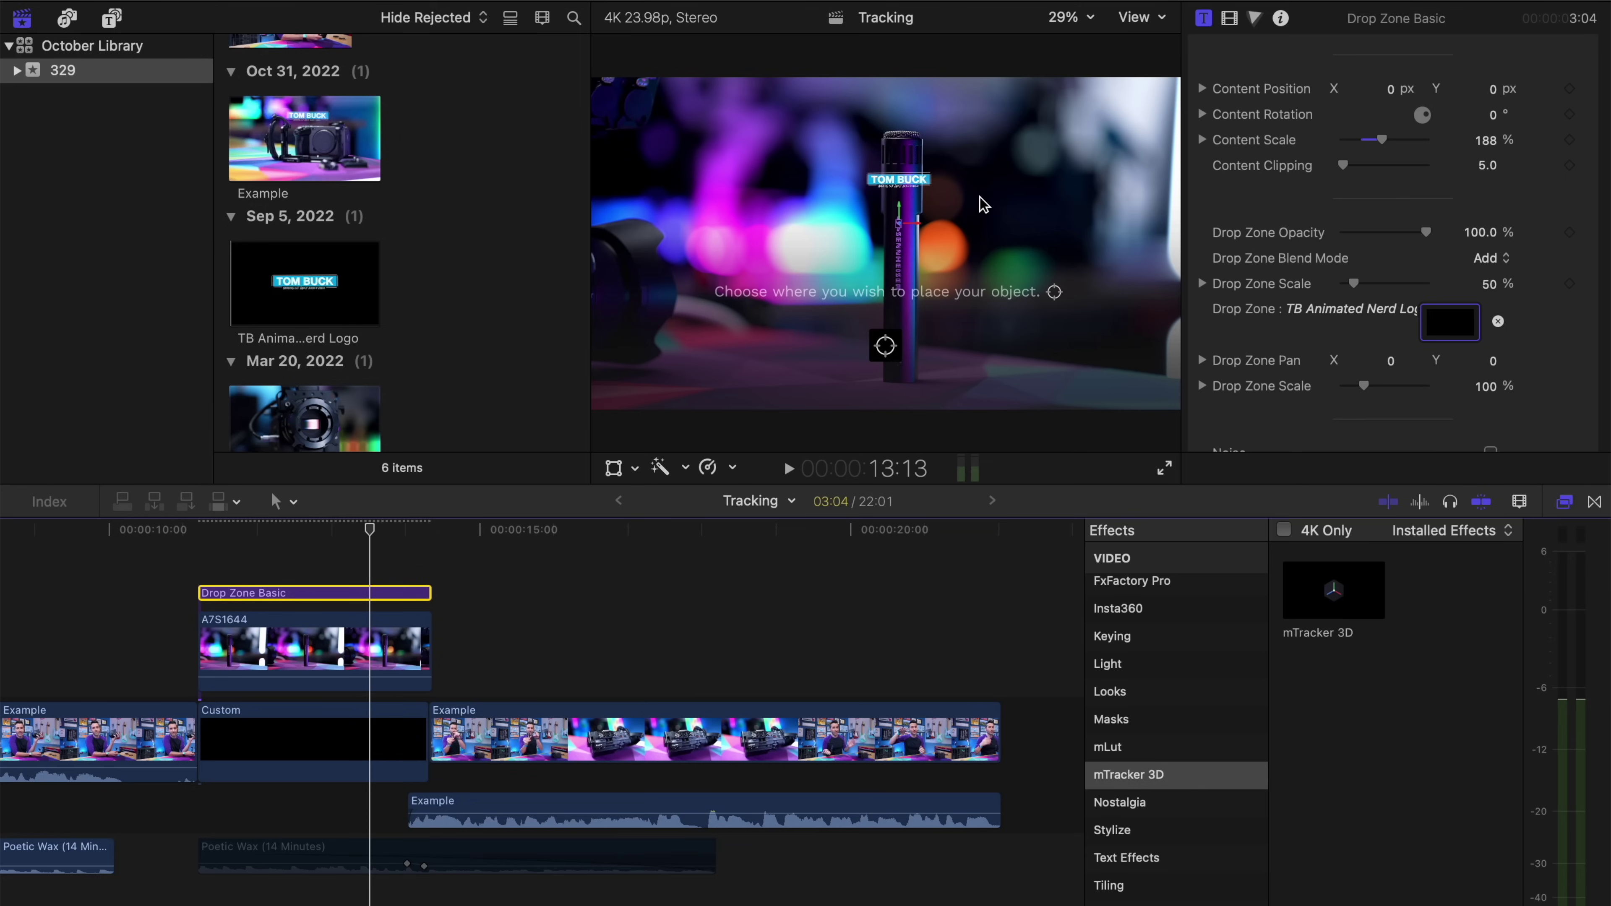
{"action": "left_click_drag", "start_coordinate": [367, 529], "coordinate": [305, 529]}
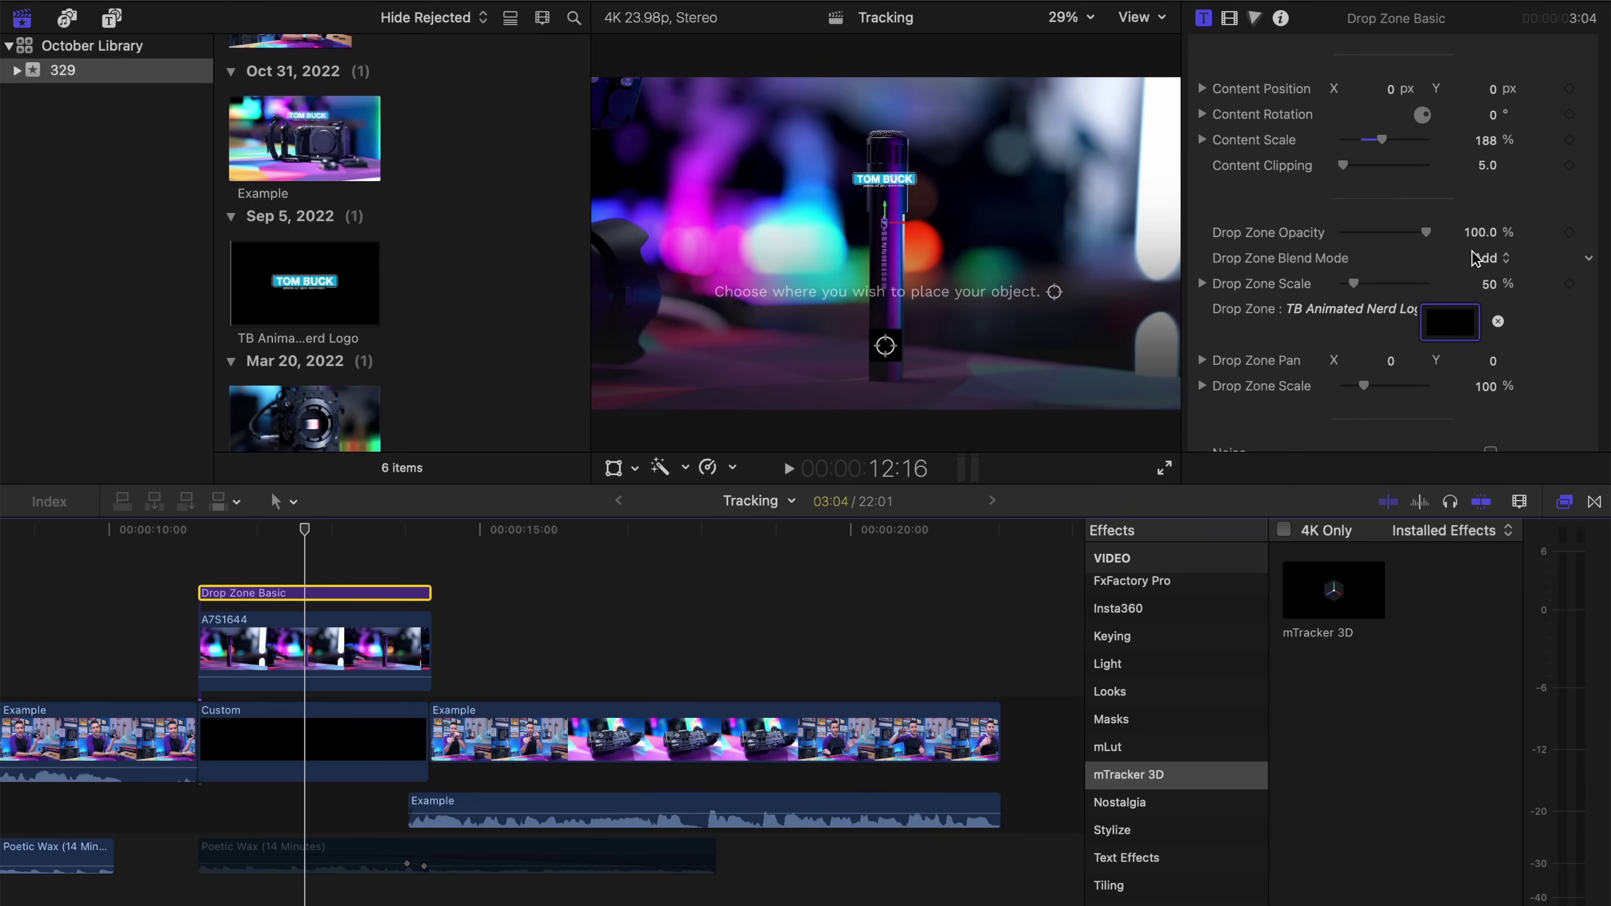
Step: Set the logo's Content Scale to 455% and its Content Position to X 60.0 px, Y -35.1 px
{"action": "scroll", "coordinate": [1484, 198], "scroll_direction": "up", "scroll_amount": 2}
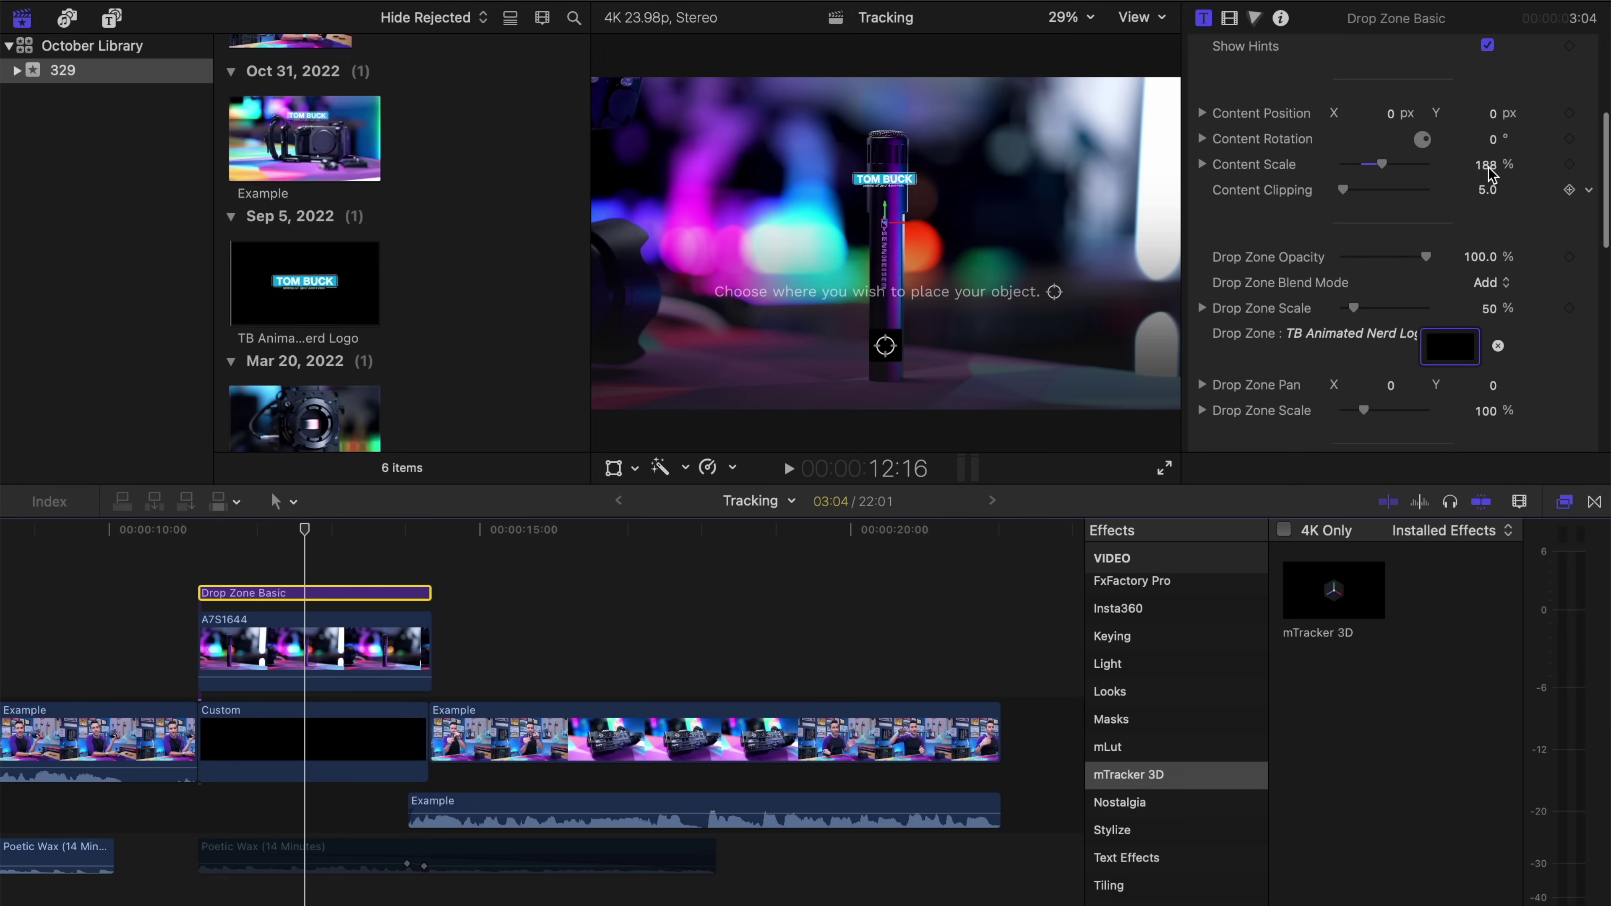
{"action": "left_click_drag", "start_coordinate": [1487, 171], "coordinate": [1482, 171]}
{"action": "left_click_drag", "start_coordinate": [1386, 169], "coordinate": [1414, 120]}
{"action": "type", "text": "405"}
{"action": "key", "text": "Return"}
Step: Play from just before the B-roll to preview the enlarged logo beside the microphone
{"action": "left_click", "coordinate": [201, 530]}
{"action": "left_click", "coordinate": [172, 530]}
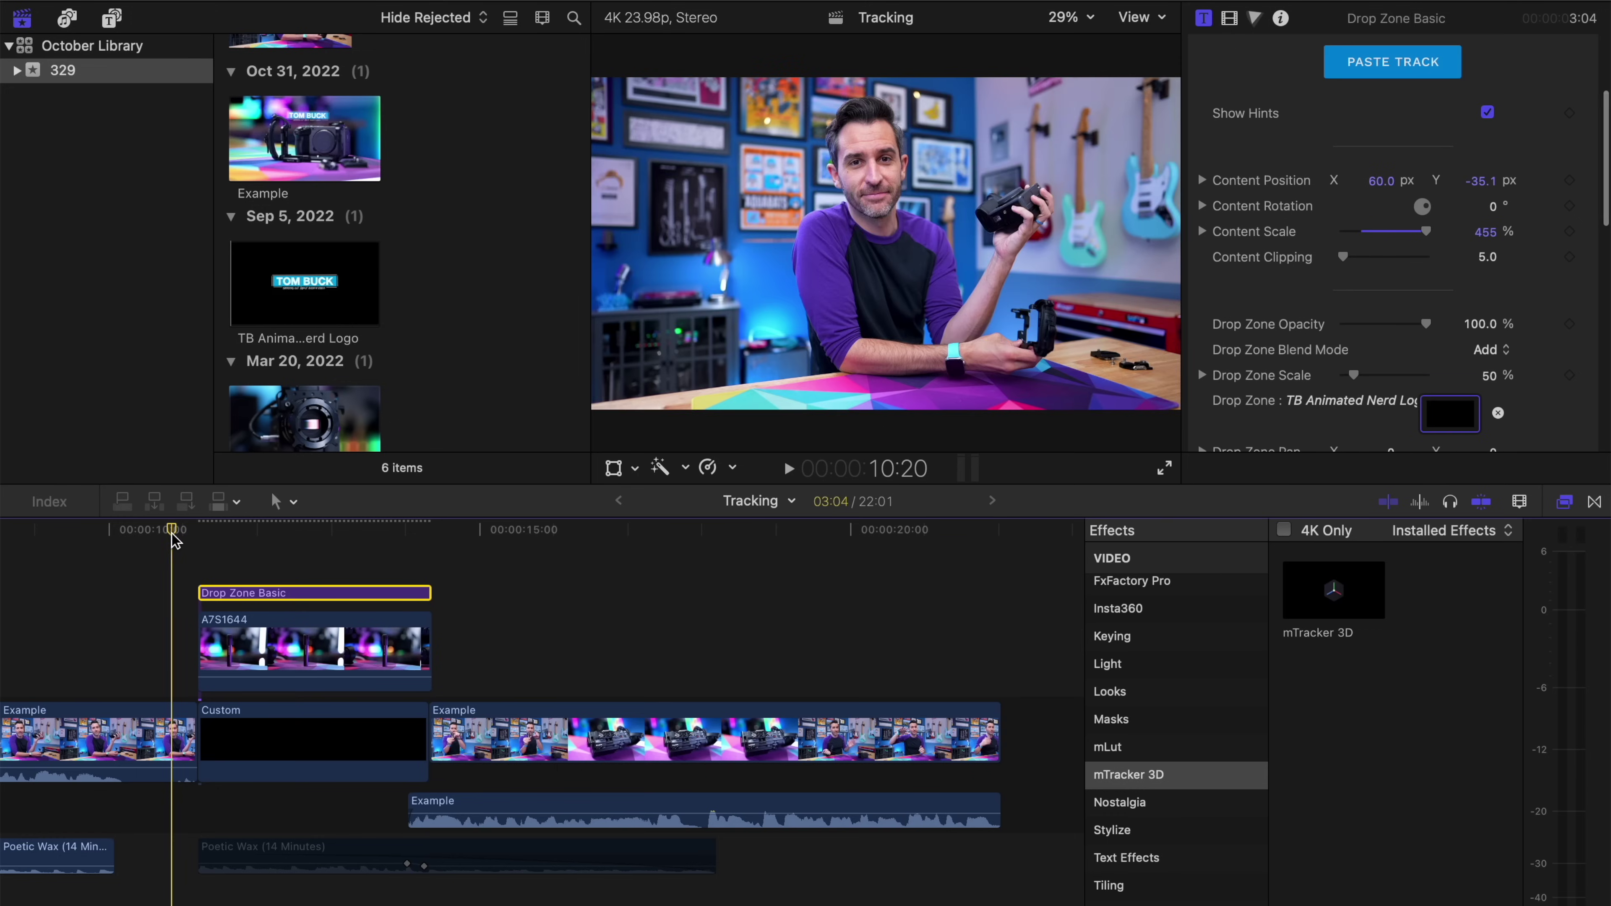
{"action": "key", "text": "space"}
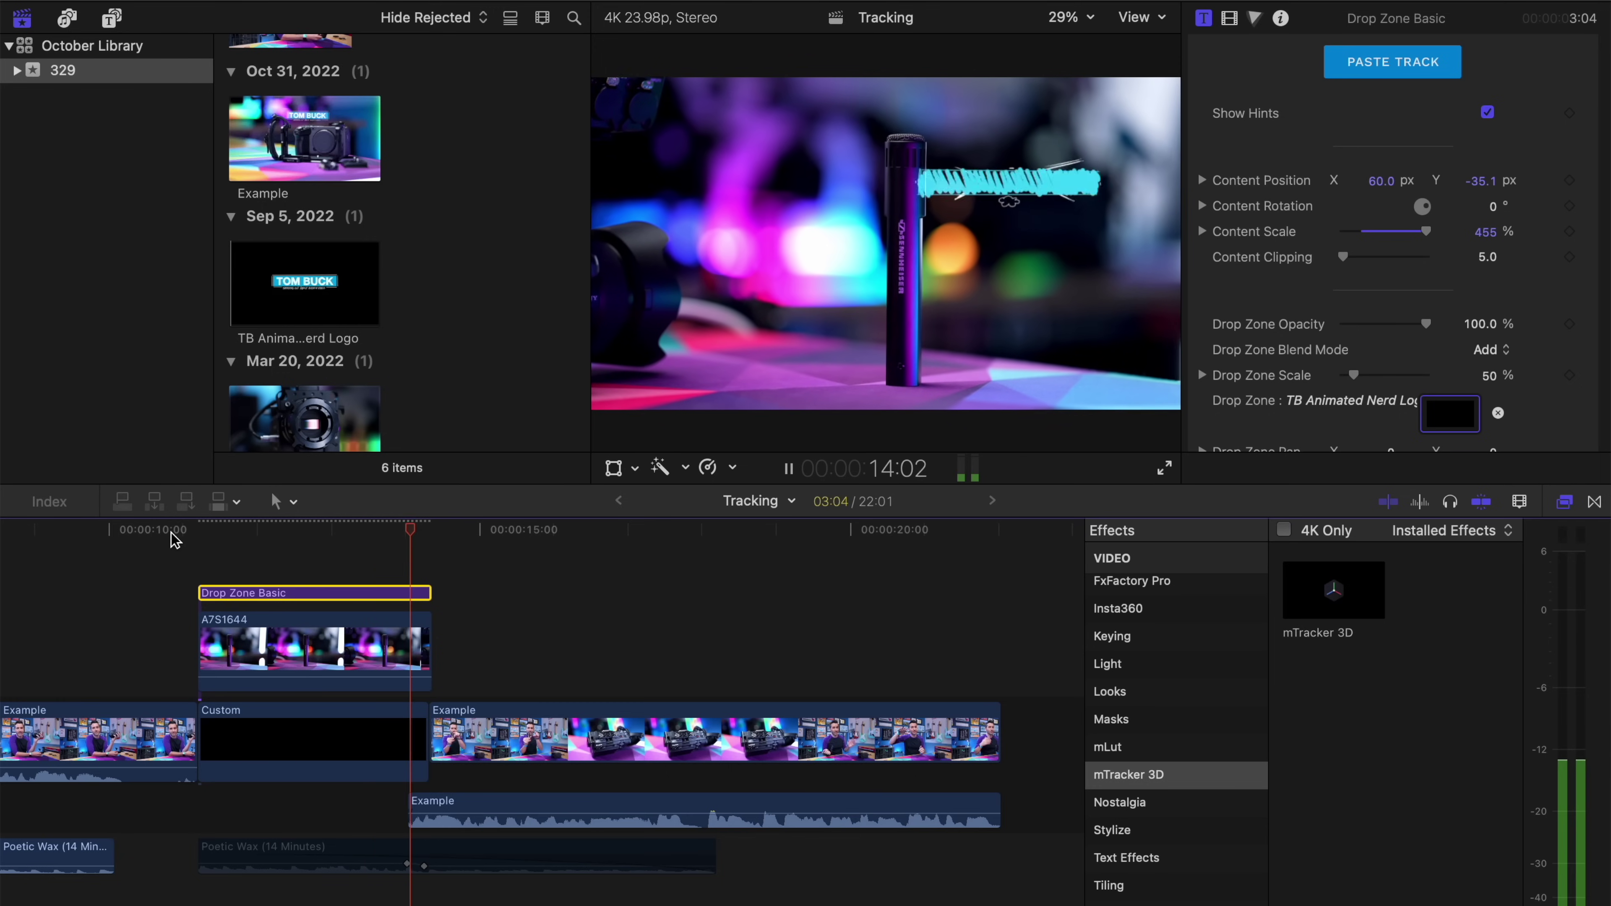
{"action": "key", "text": "space"}
Step: Rotate the logo content 90° and position it at X 37.8 px, Y 3.8 px along the microphone, then replay the B-roll
{"action": "left_click", "coordinate": [311, 532]}
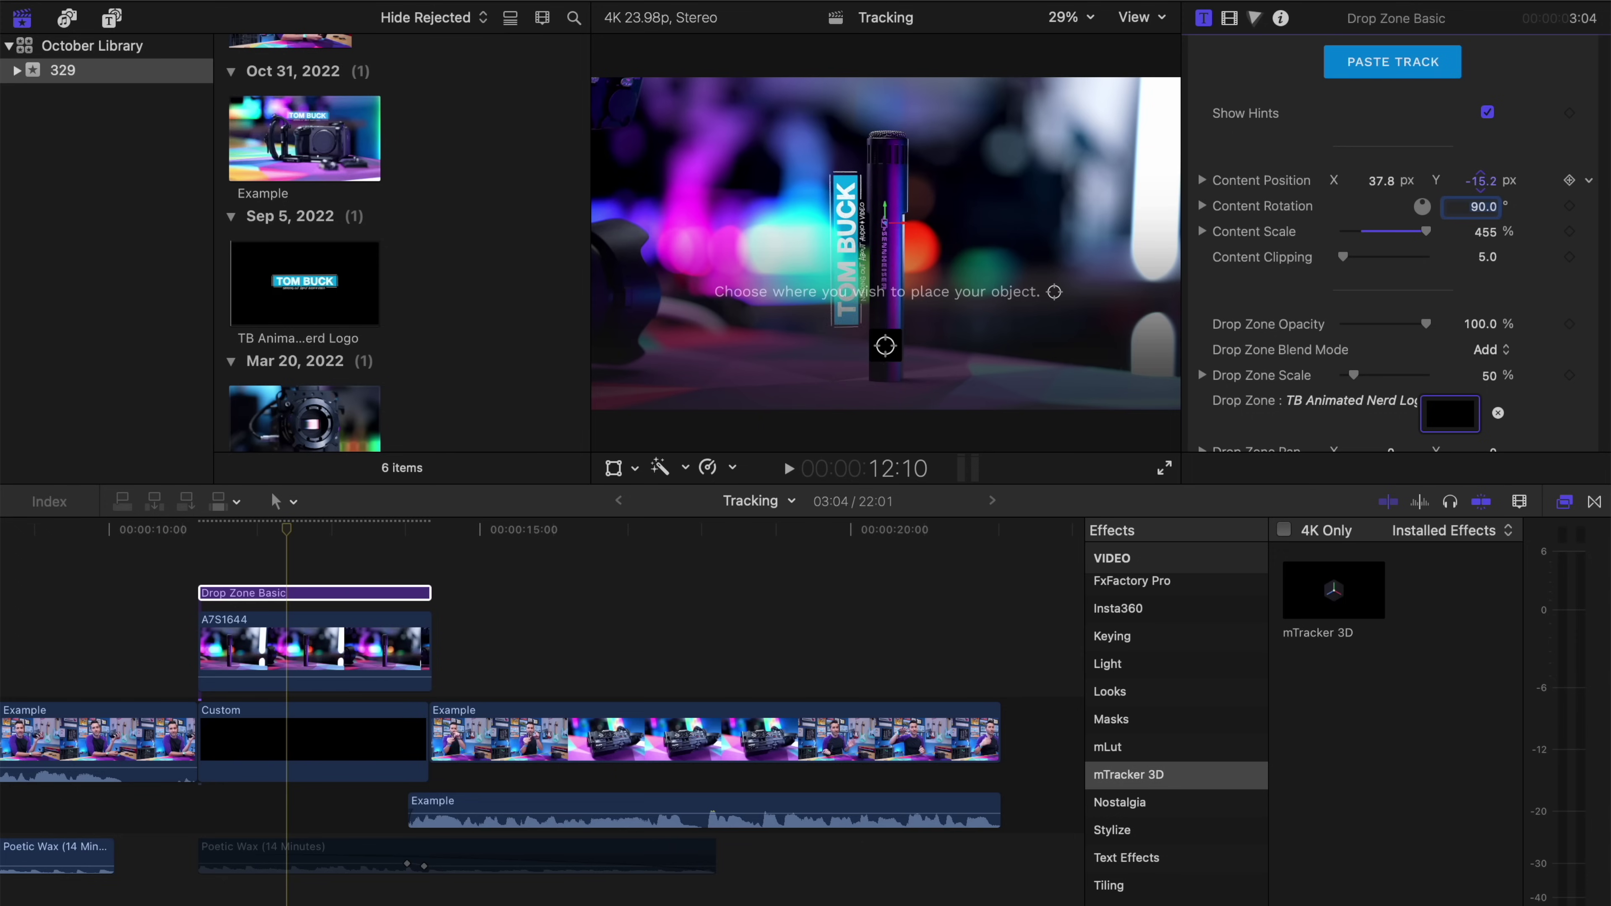
{"action": "left_click_drag", "start_coordinate": [1480, 180], "coordinate": [1481, 179]}
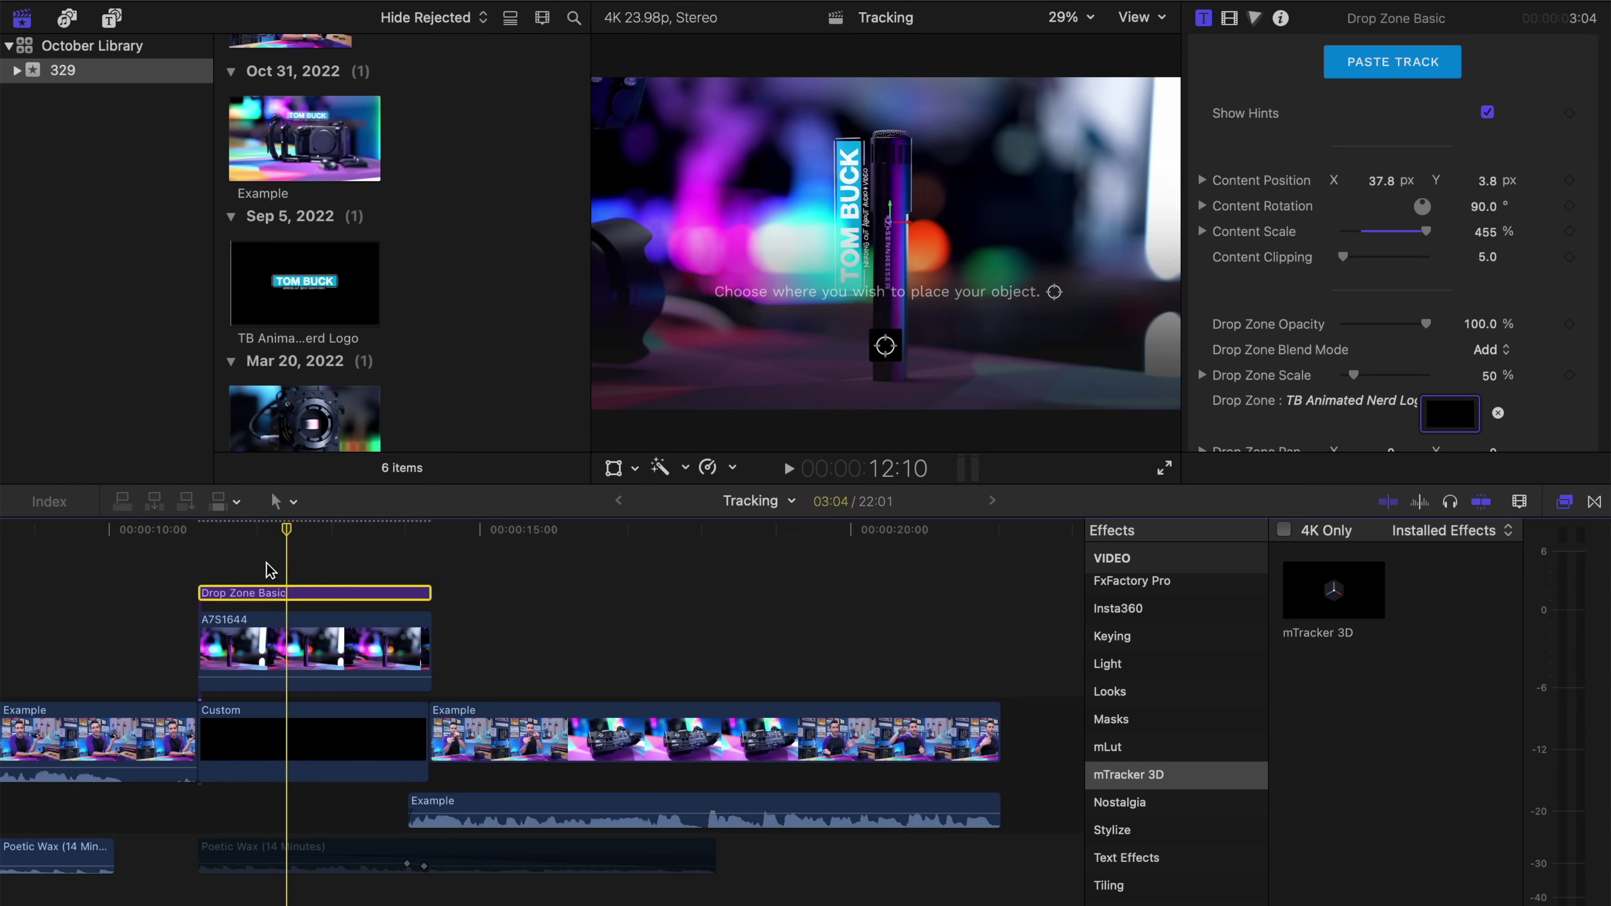
{"action": "left_click", "coordinate": [151, 530]}
{"action": "key", "text": "space"}
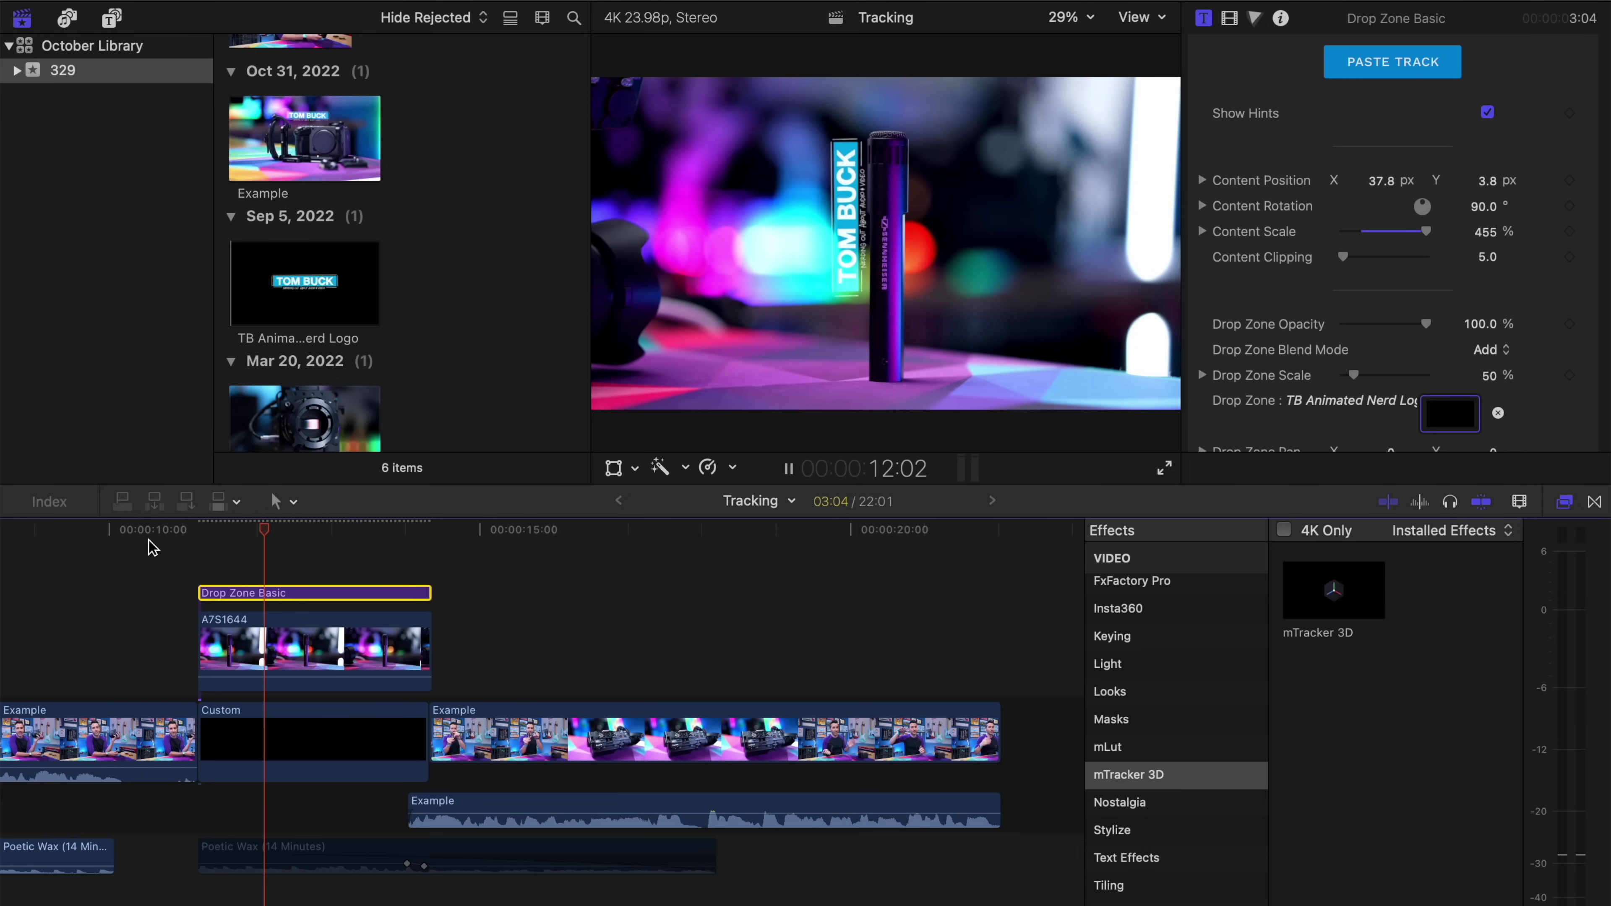
Step: Examine the Drop Zone Basic parameters for content, drop zone scale and pan, noise, blur, colorization and hue/saturation
{"action": "scroll", "coordinate": [1276, 332], "scroll_direction": "down", "scroll_amount": 4}
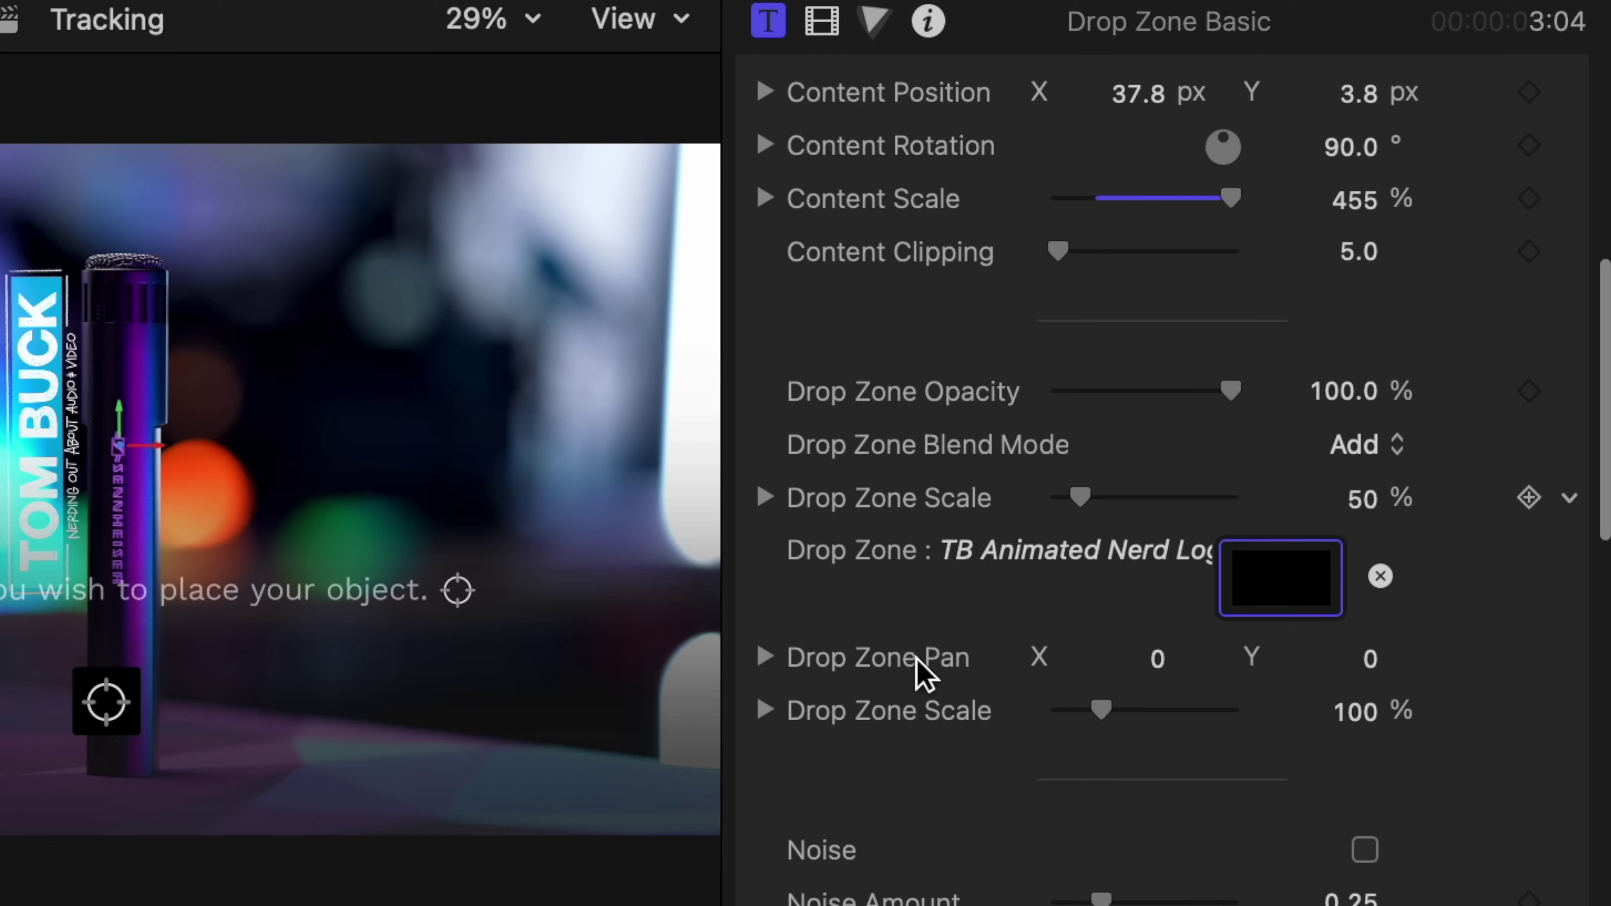
{"action": "scroll", "coordinate": [919, 673], "scroll_direction": "up", "scroll_amount": 4}
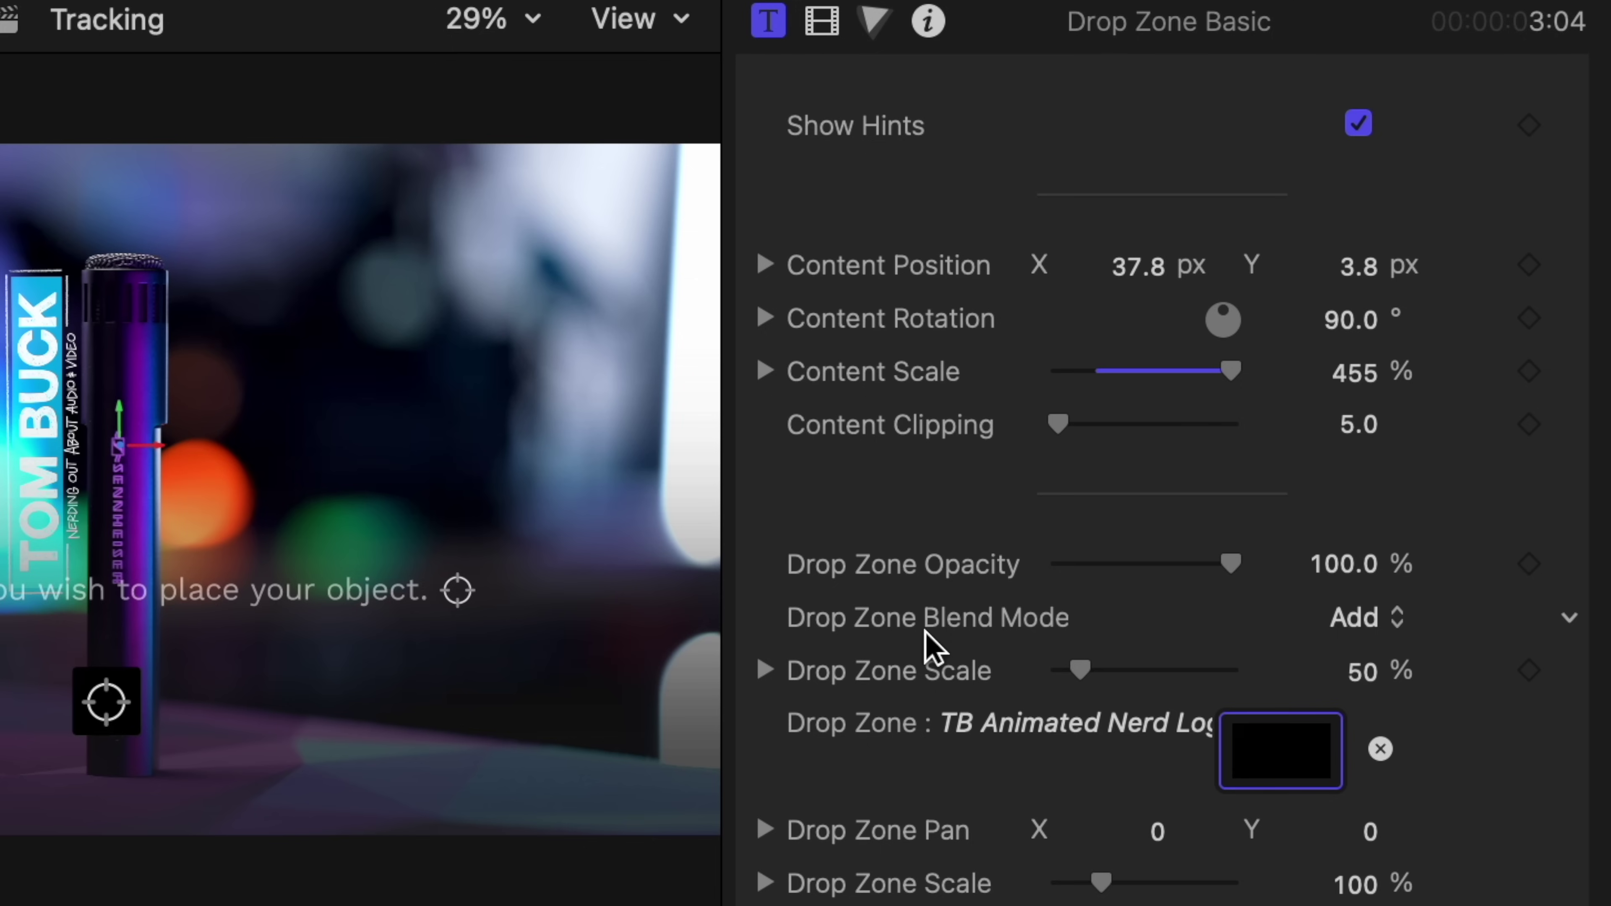
{"action": "scroll", "coordinate": [1066, 425], "scroll_direction": "up", "scroll_amount": 3}
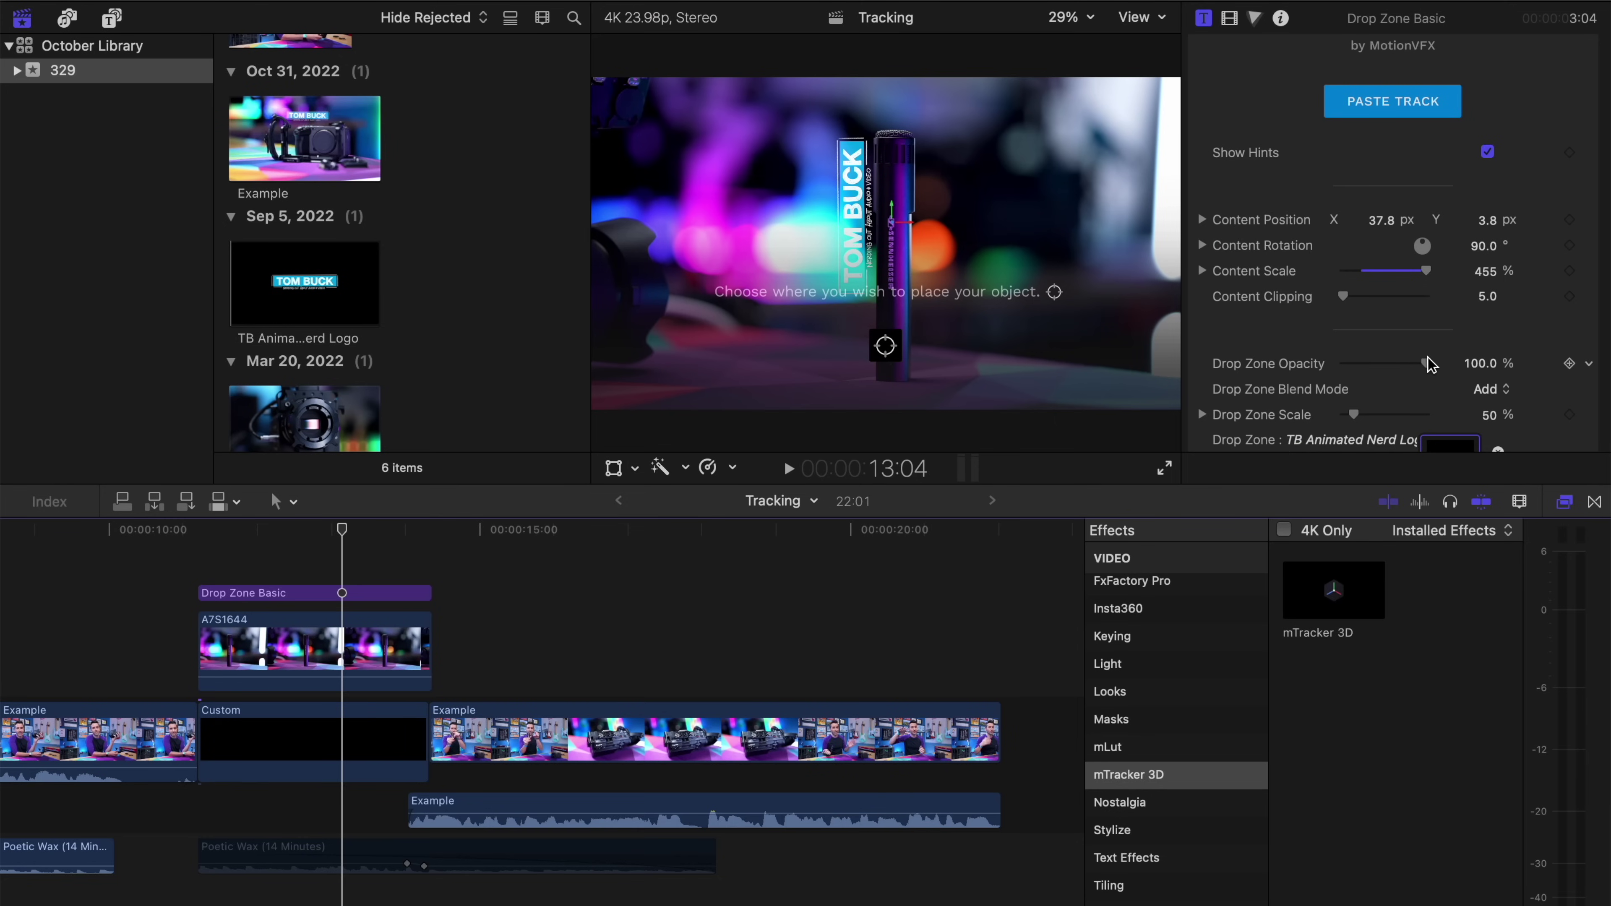
{"action": "scroll", "coordinate": [1449, 360], "scroll_direction": "down", "scroll_amount": 5}
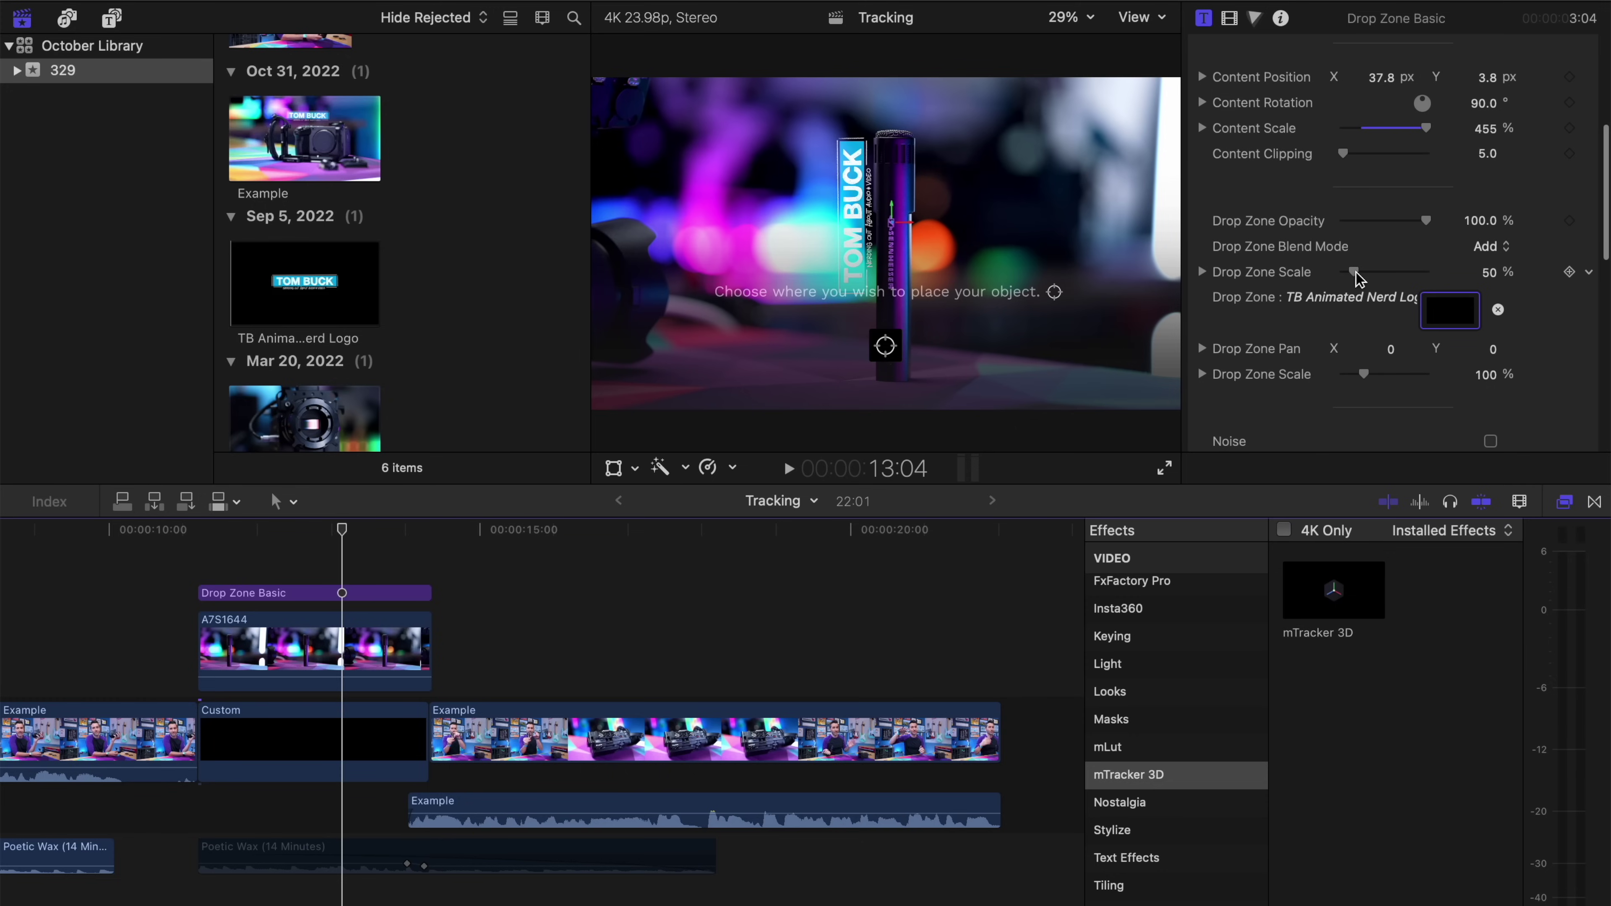
{"action": "scroll", "coordinate": [1357, 273], "scroll_direction": "down", "scroll_amount": 4}
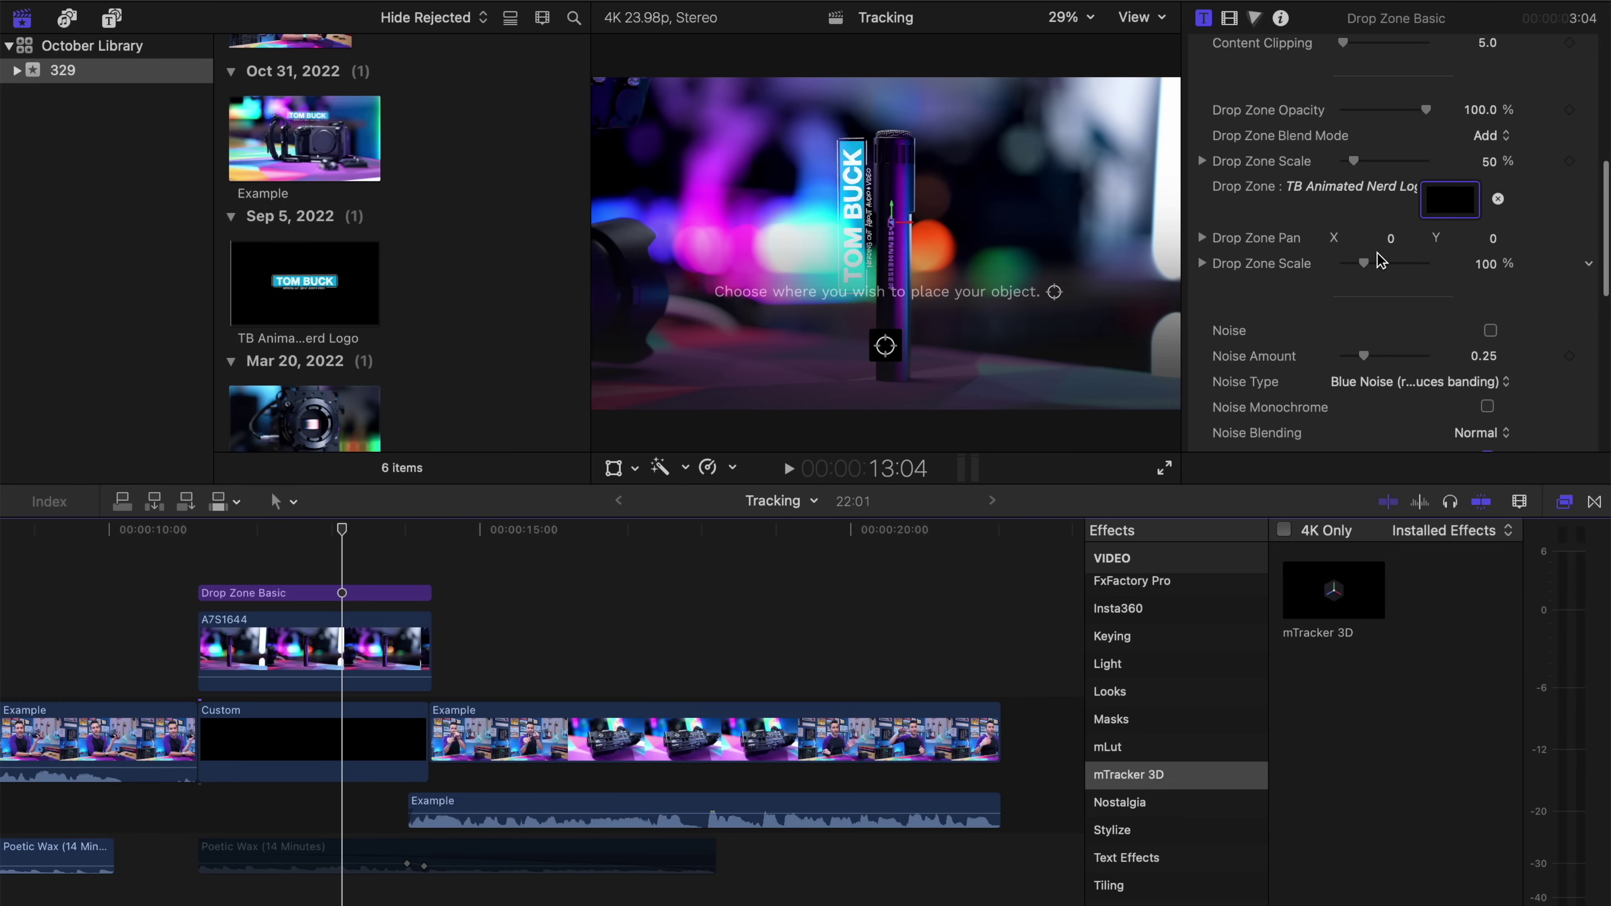
{"action": "scroll", "coordinate": [1375, 252], "scroll_direction": "down", "scroll_amount": 6}
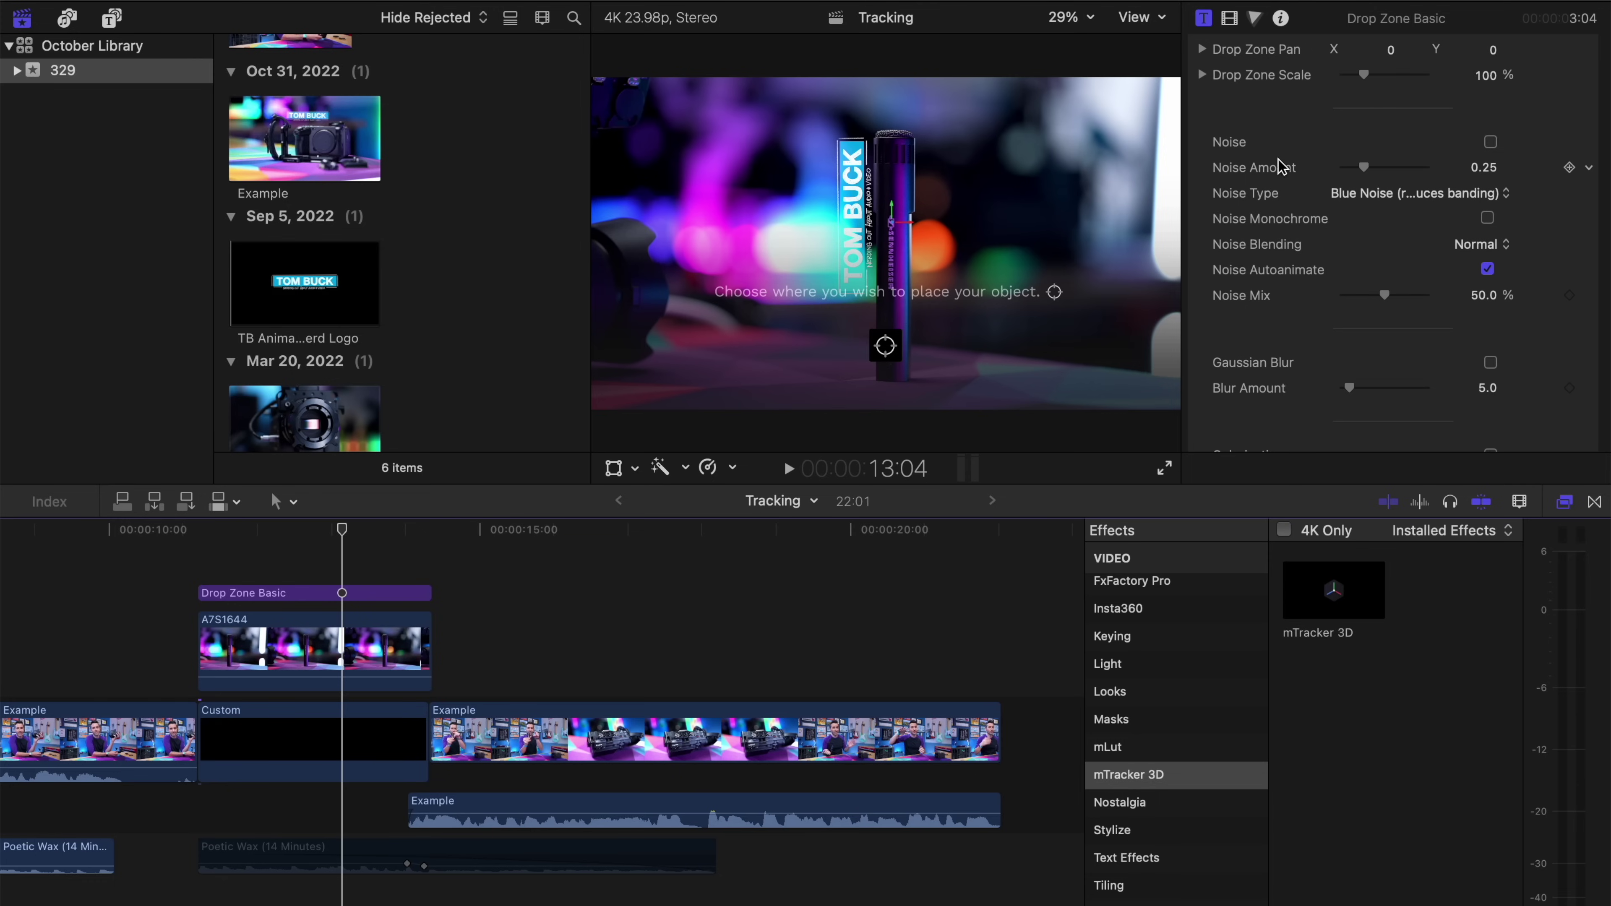
{"action": "scroll", "coordinate": [1263, 223], "scroll_direction": "down", "scroll_amount": 9}
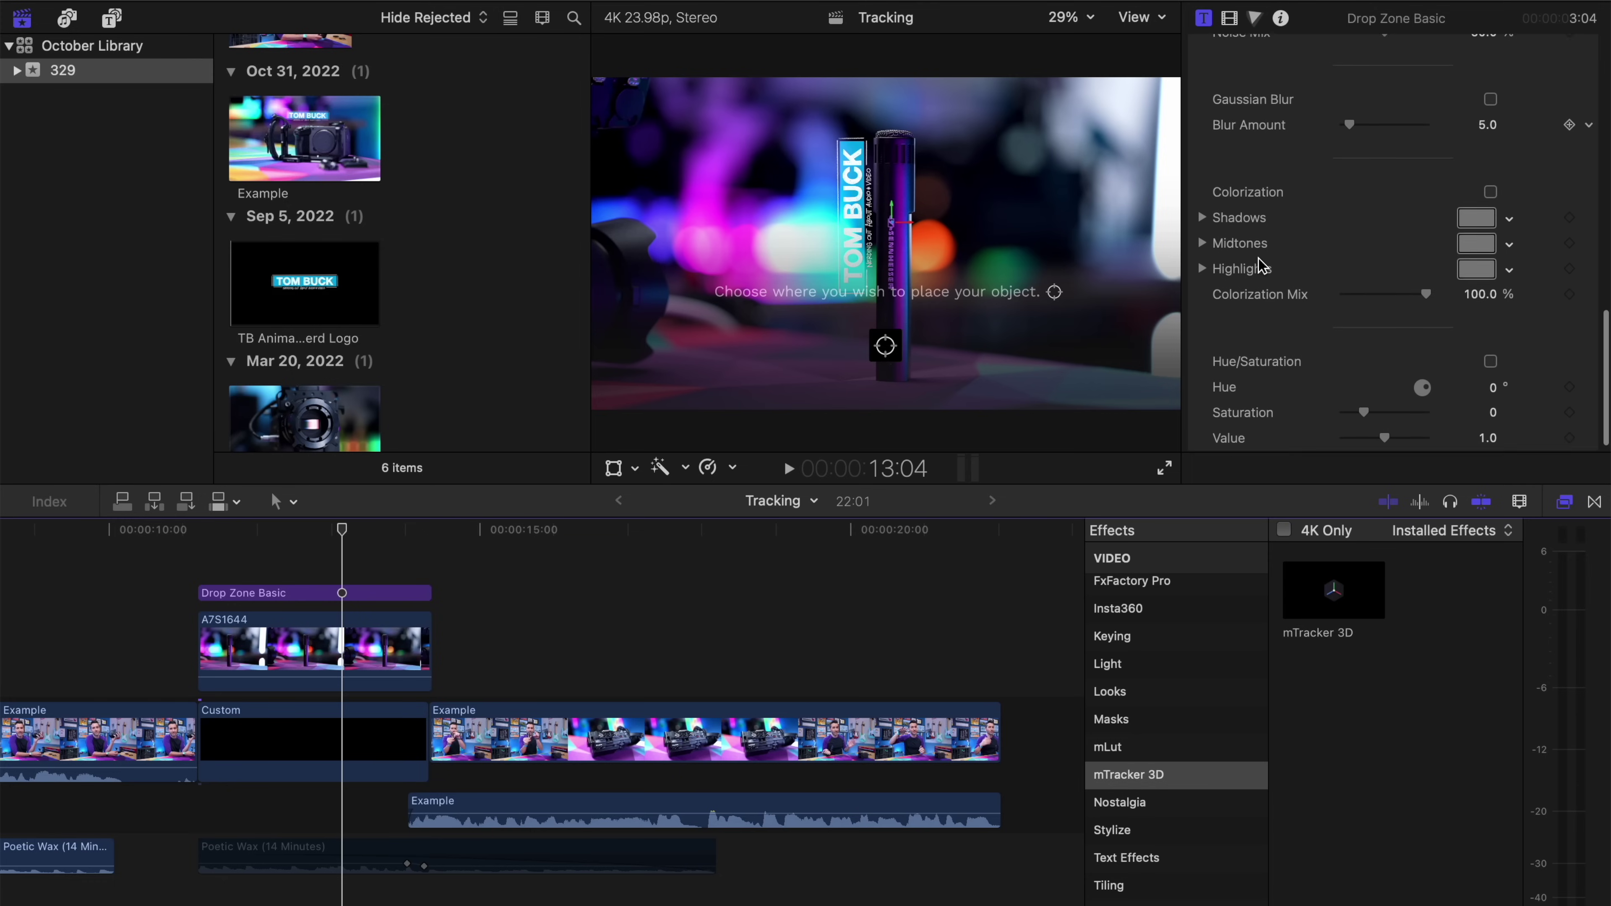
{"action": "left_click", "coordinate": [1200, 207]}
{"action": "left_click", "coordinate": [1201, 207]}
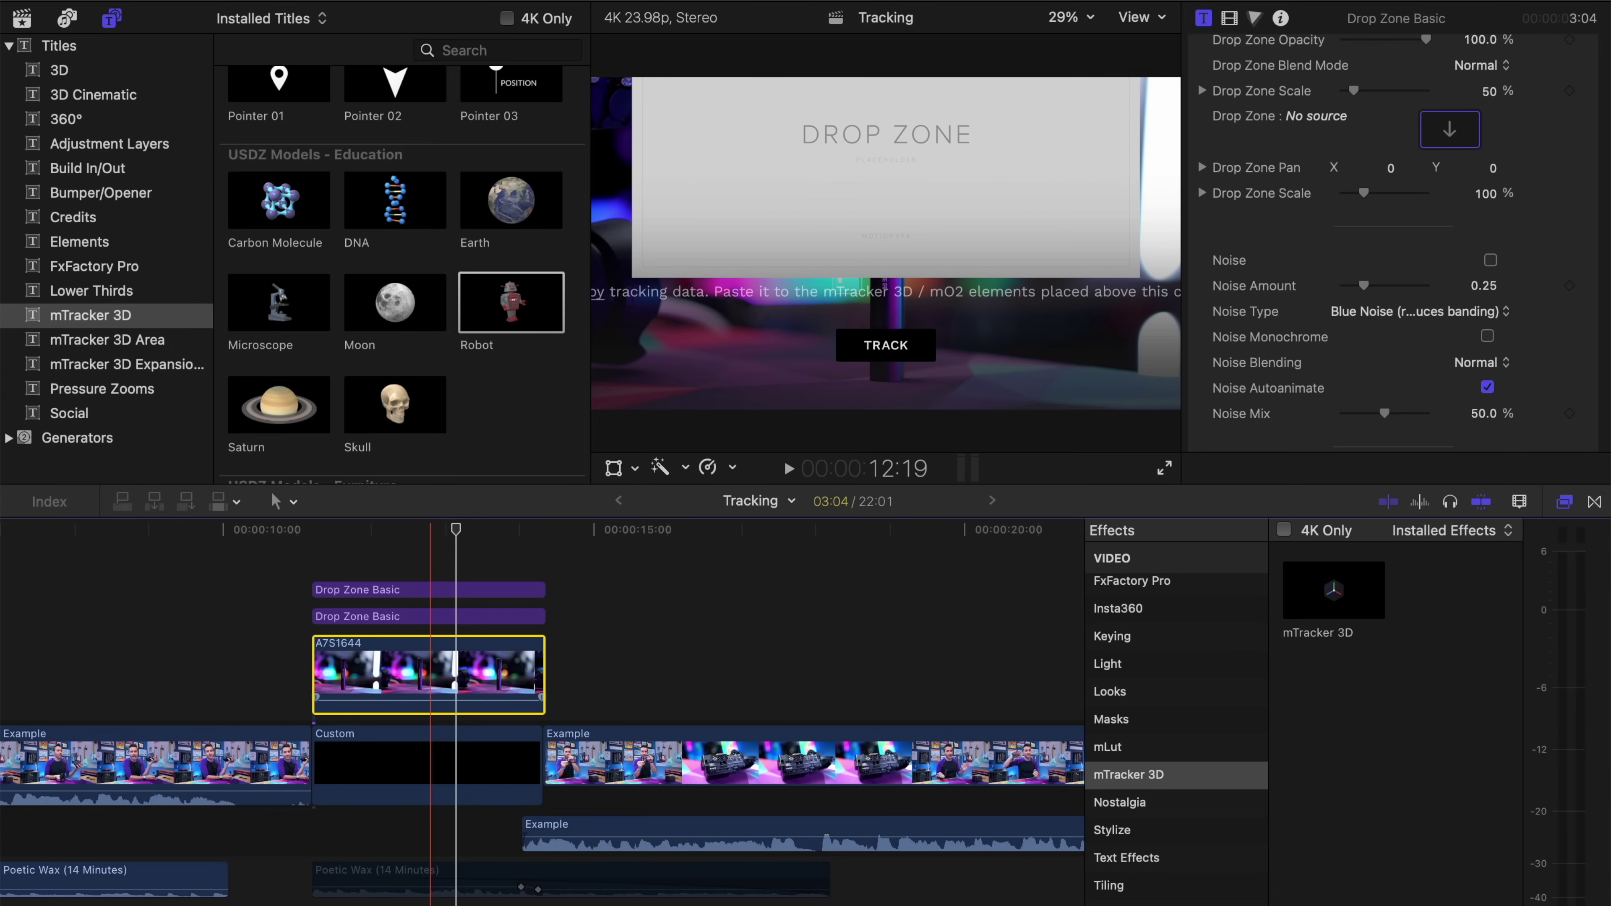
Step: Copy the mTracker 3D tracking data from the A7S1644 clip and paste it into the upper Drop Zone Basic title
{"action": "left_click", "coordinate": [433, 664]}
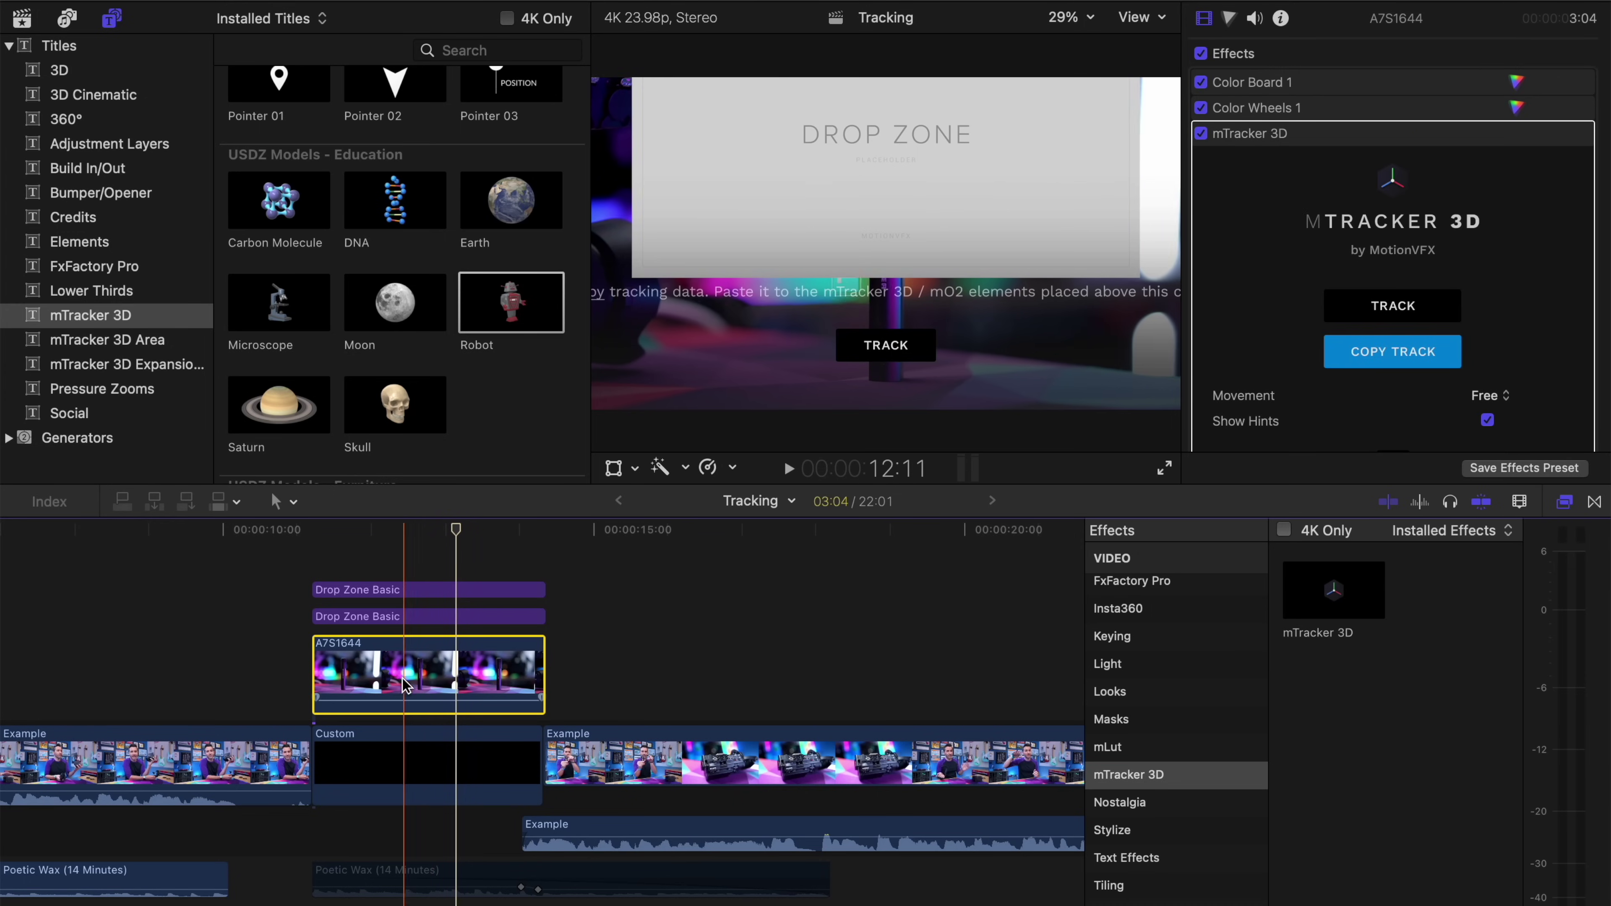
{"action": "left_click", "coordinate": [1423, 353]}
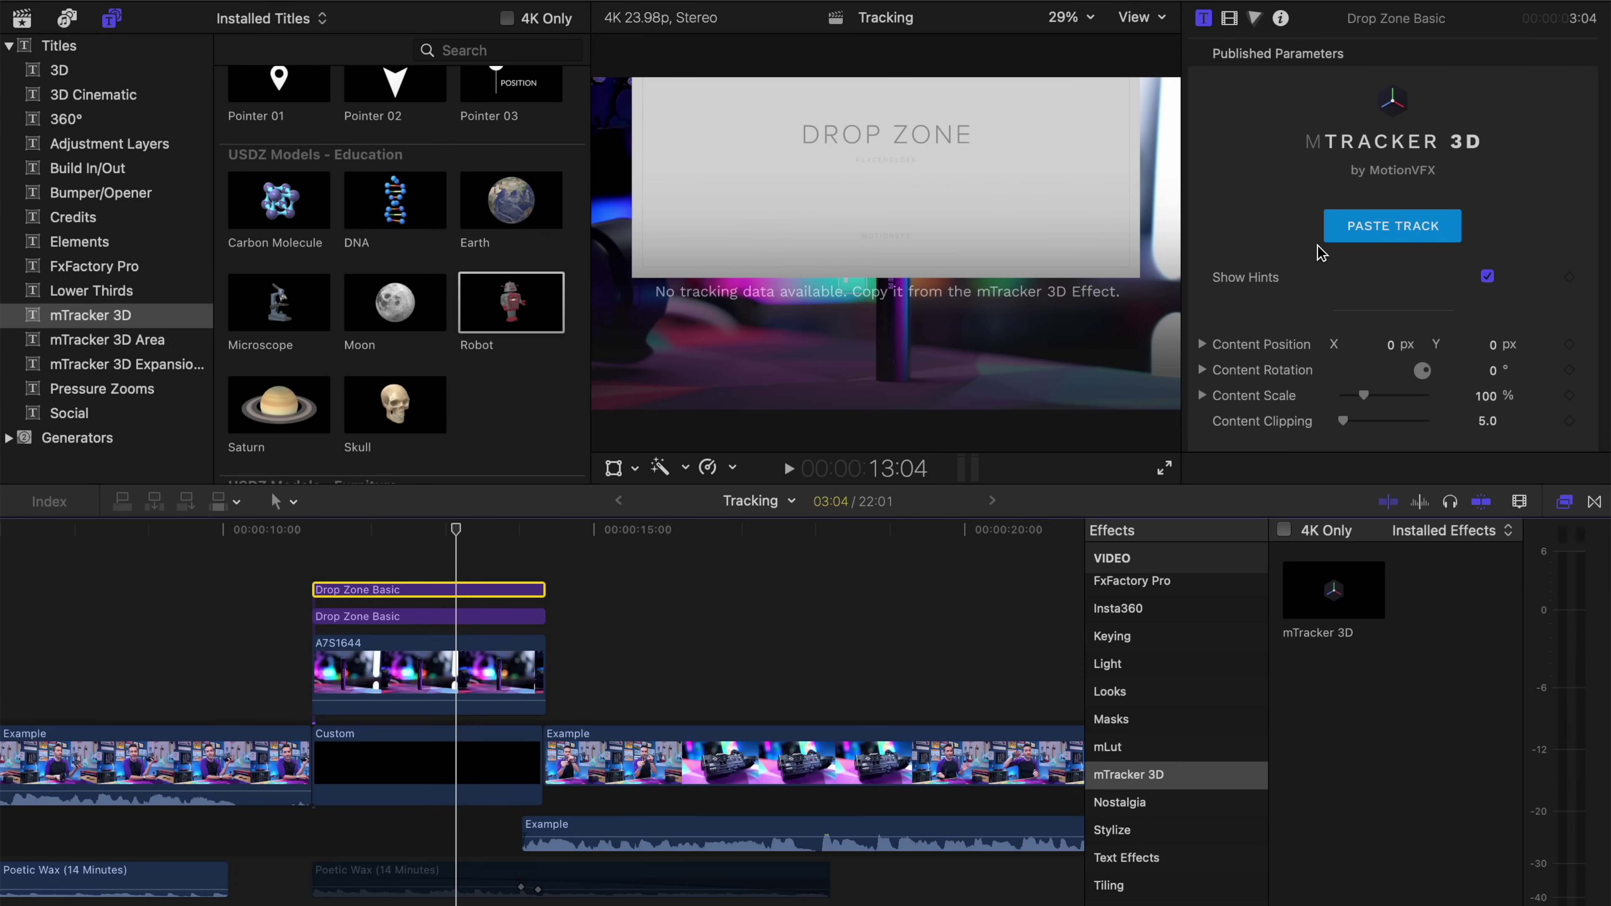
{"action": "left_click", "coordinate": [1327, 238]}
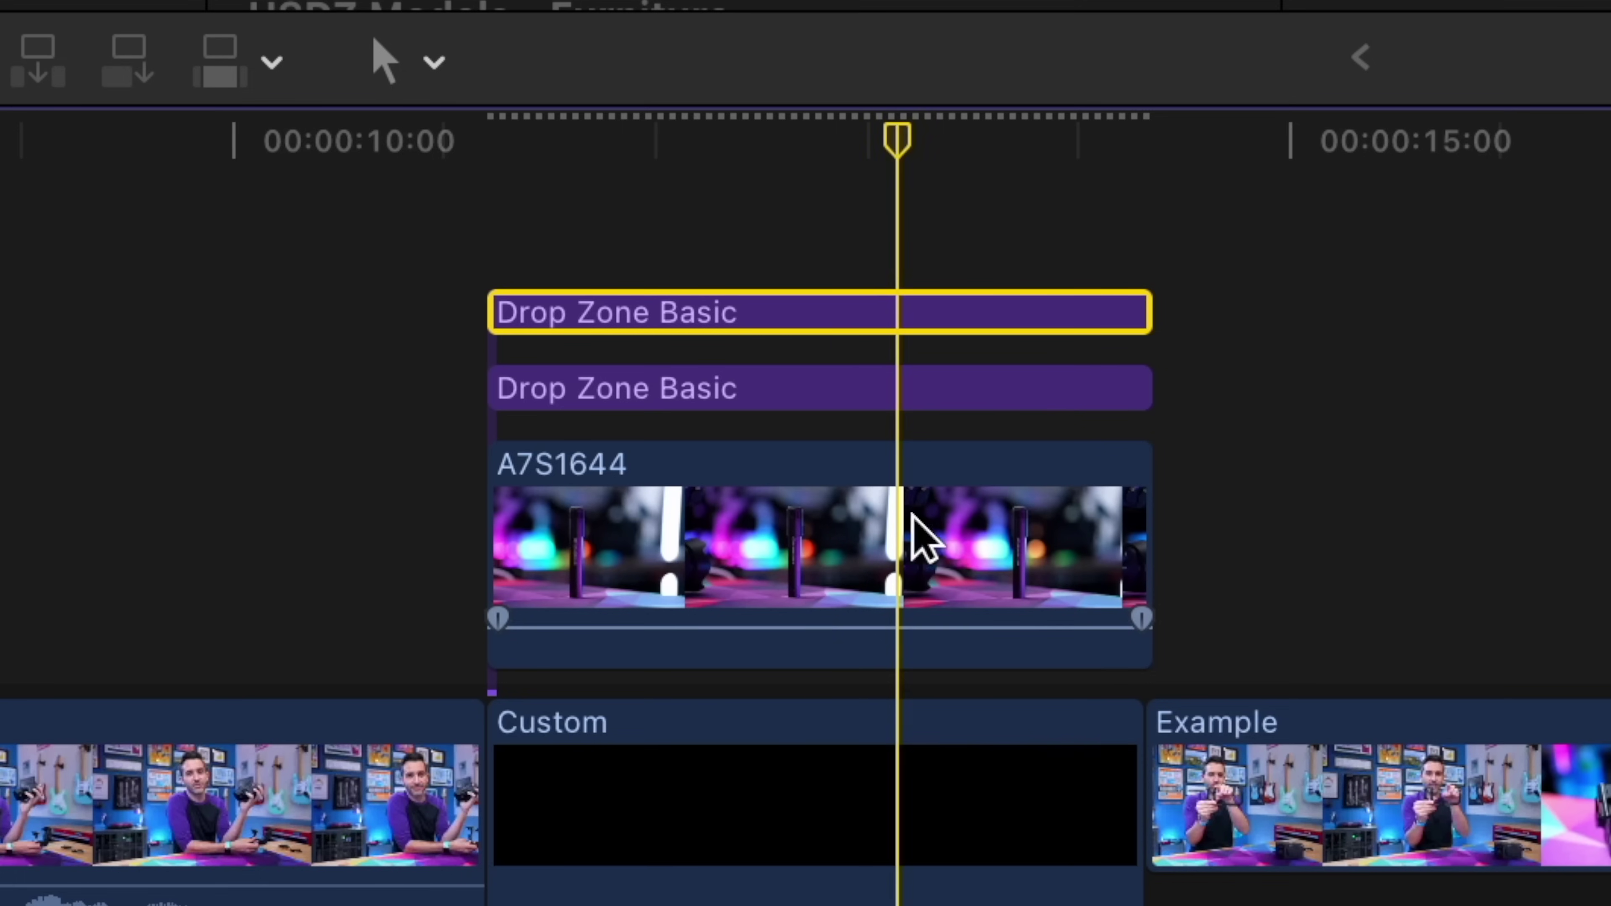
Step: Try misaligning the tracked elements by moving the lower Drop Zone Basic title so it starts before the A7S1644 clip
{"action": "left_click_drag", "start_coordinate": [937, 398], "coordinate": [794, 403]}
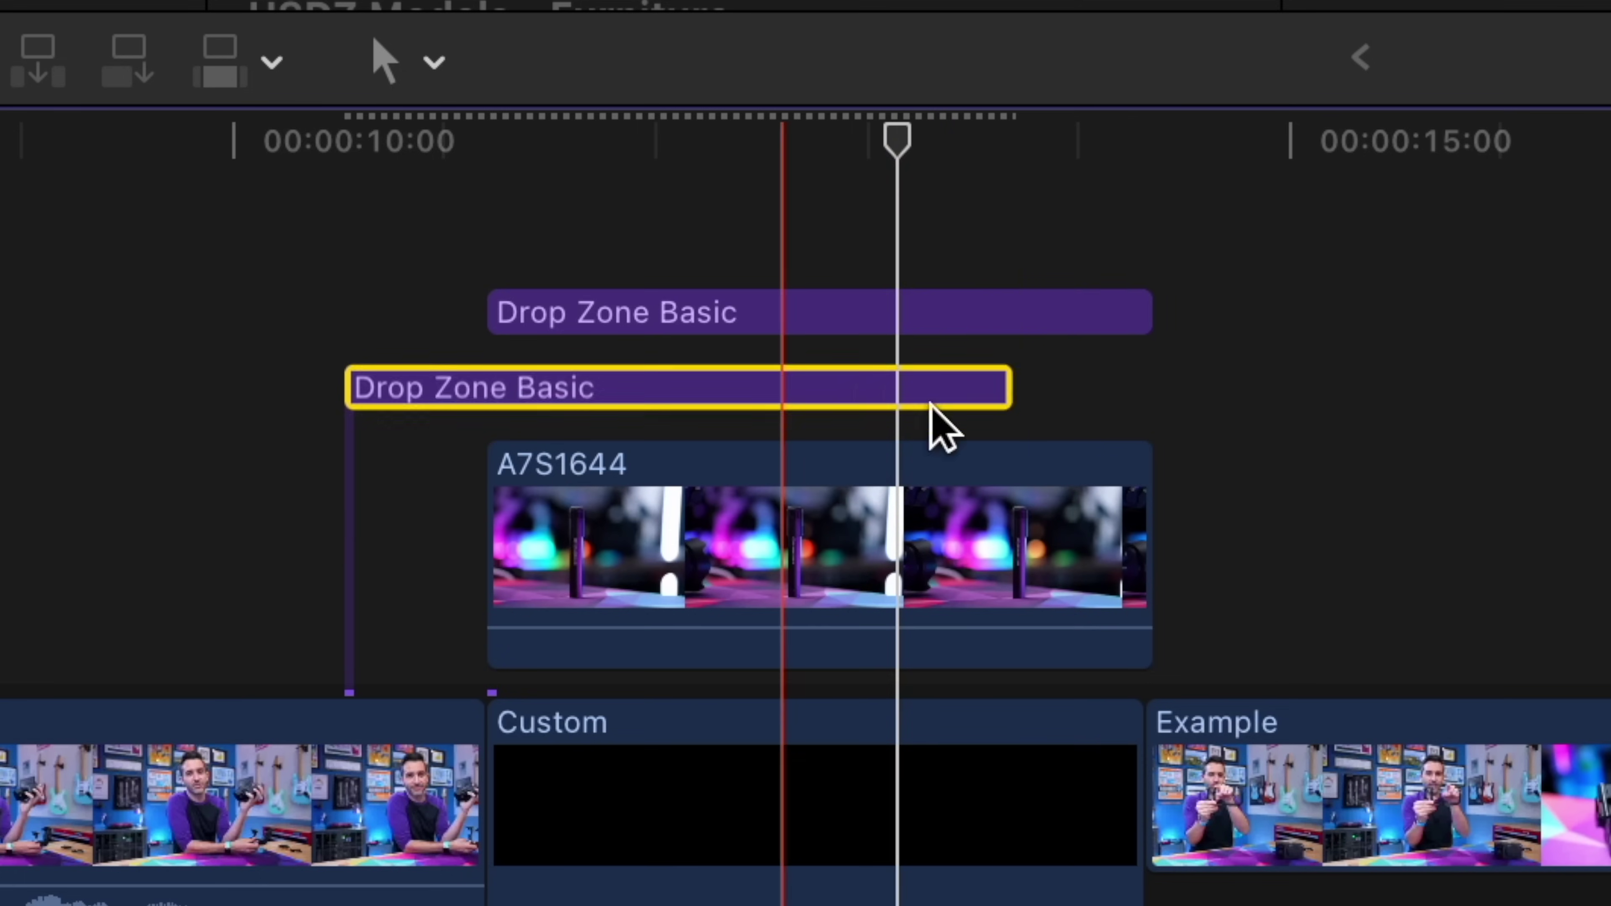
{"action": "left_click_drag", "start_coordinate": [1128, 486], "coordinate": [1014, 479]}
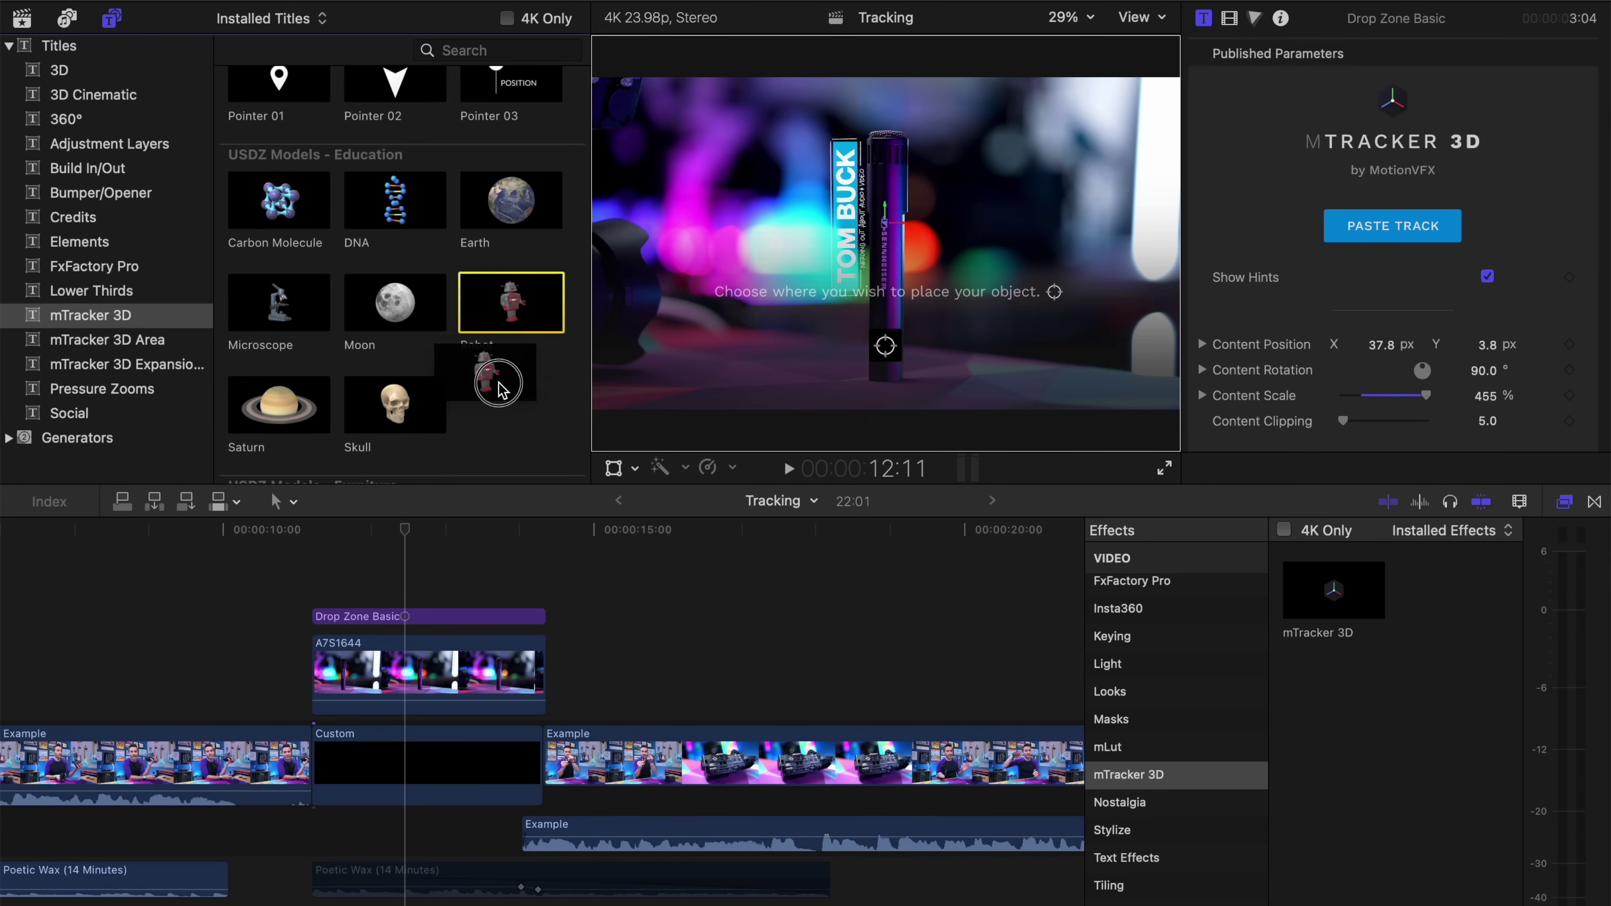
Step: Add the Robot model above the Drop Zone Basic title and extend it to the end of the A7S1644 clip
{"action": "left_click_drag", "start_coordinate": [501, 389], "coordinate": [320, 578]}
{"action": "left_click_drag", "start_coordinate": [493, 584], "coordinate": [544, 583]}
Step: Paste the A7S1644 clip's tracking data into the Robot title and anchor the robot to a tracked point on the microphone's edge
{"action": "left_click", "coordinate": [485, 671]}
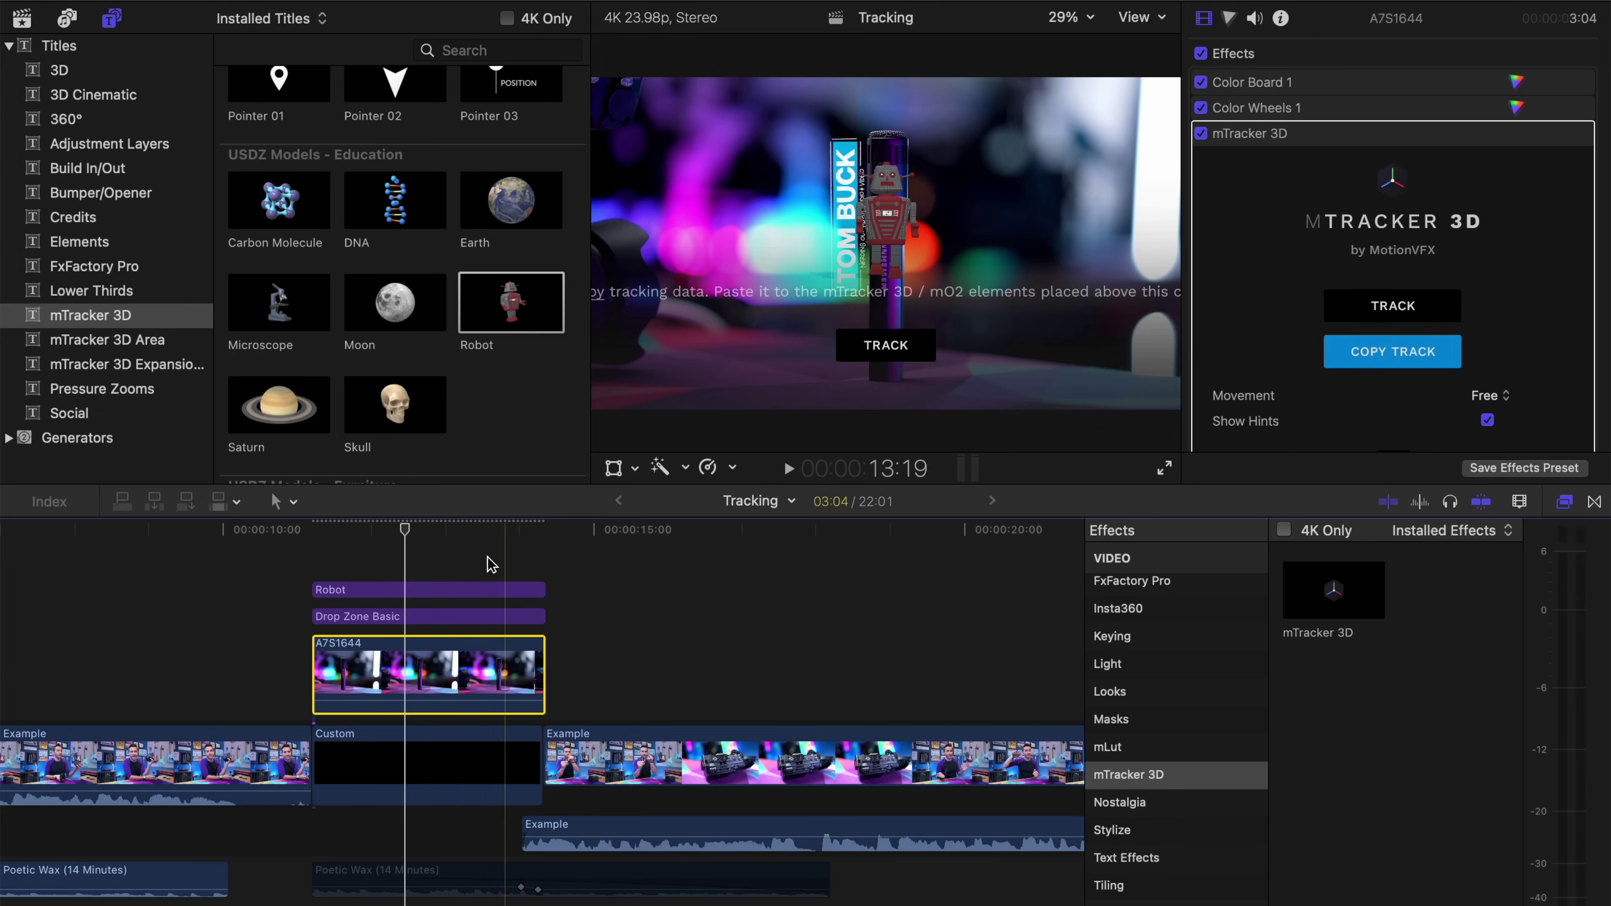
{"action": "left_click", "coordinate": [1346, 226]}
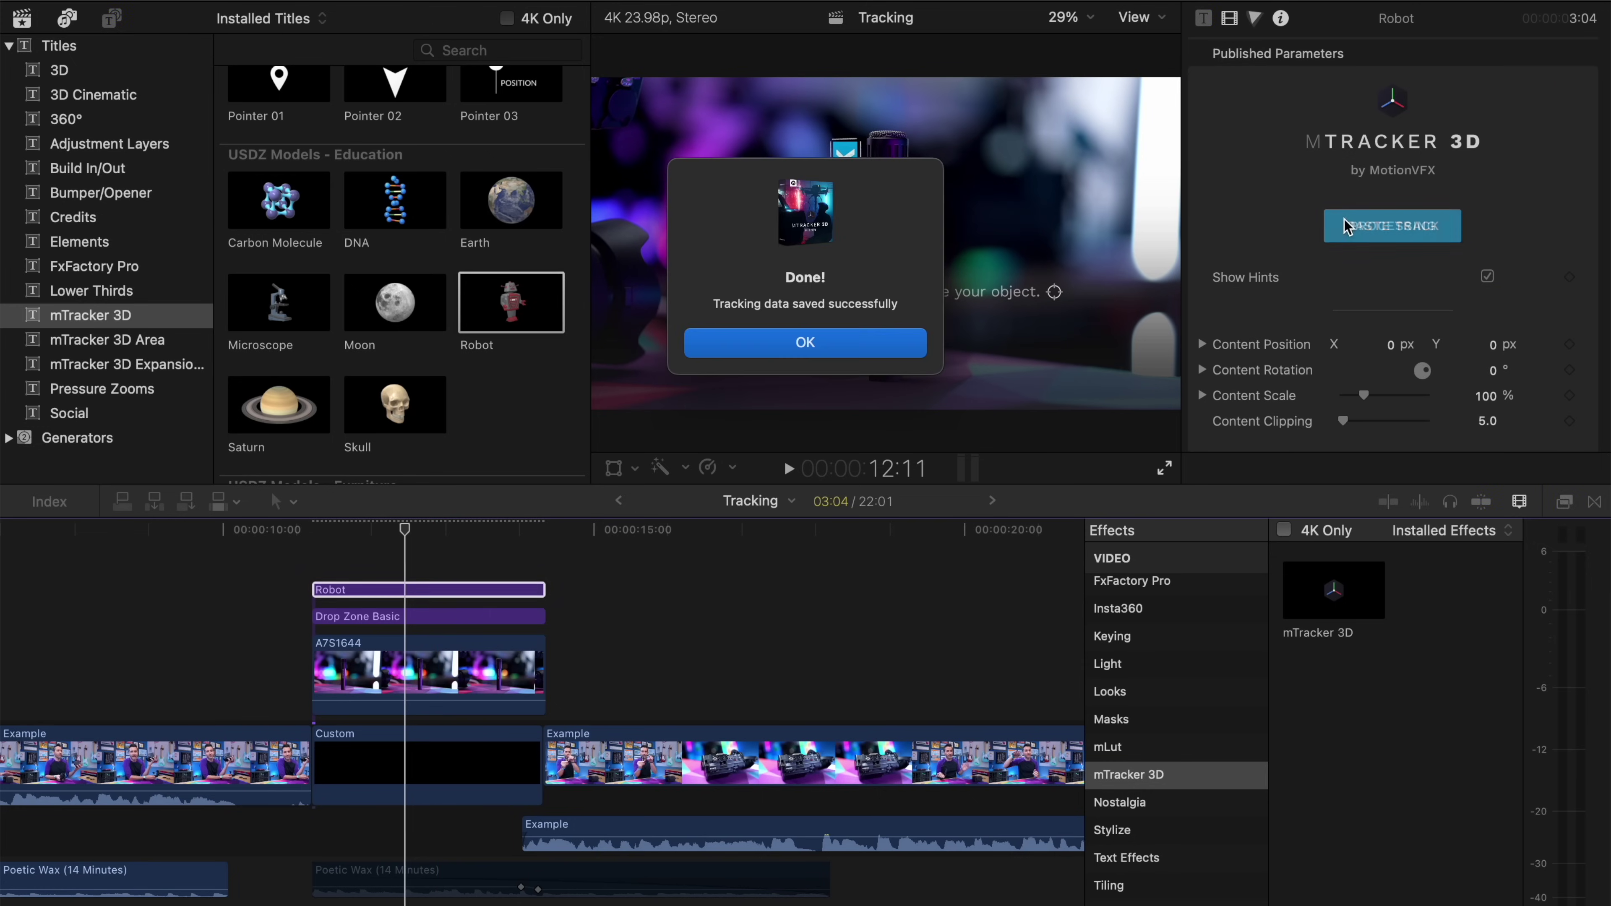
{"action": "key", "text": "space"}
{"action": "key", "text": "space"}
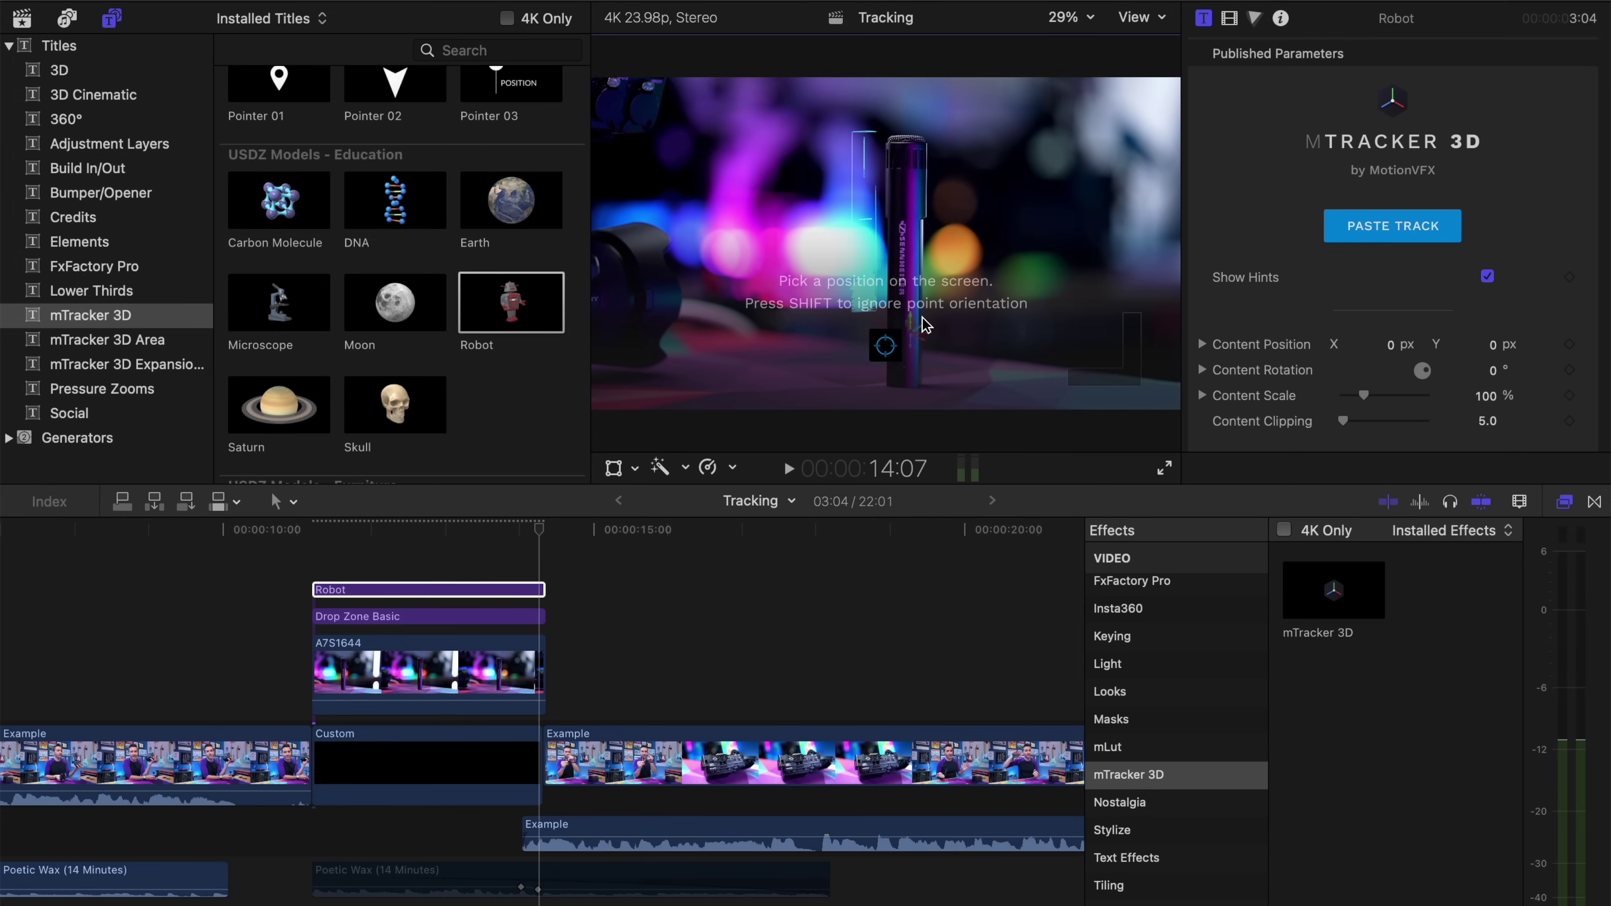
{"action": "left_click", "coordinate": [921, 174]}
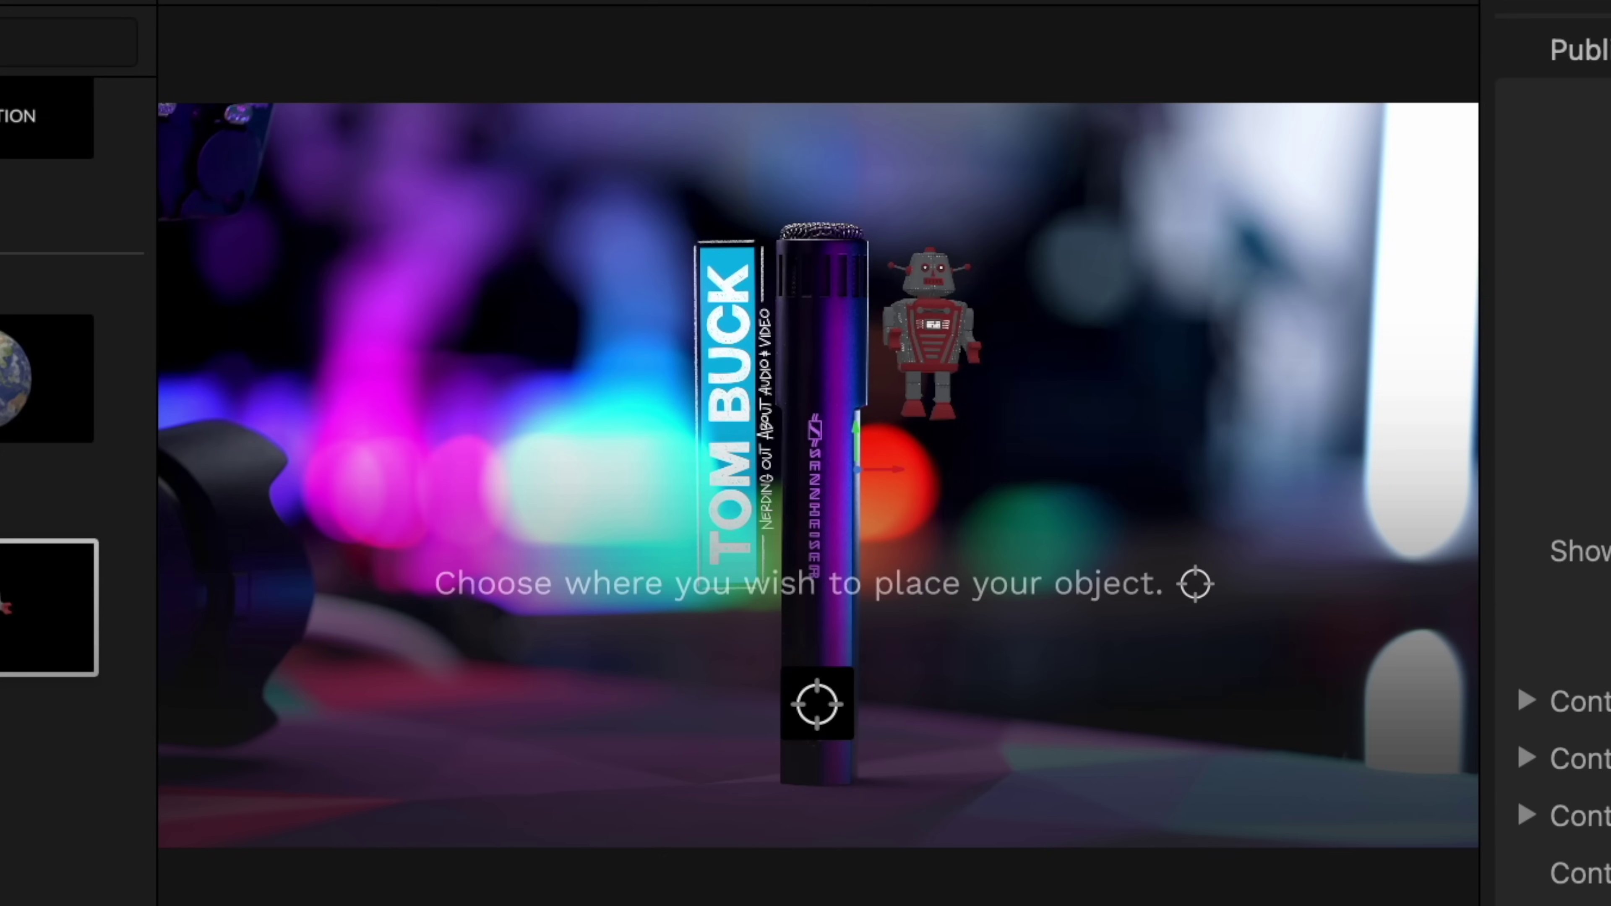
{"action": "left_click", "coordinate": [816, 703]}
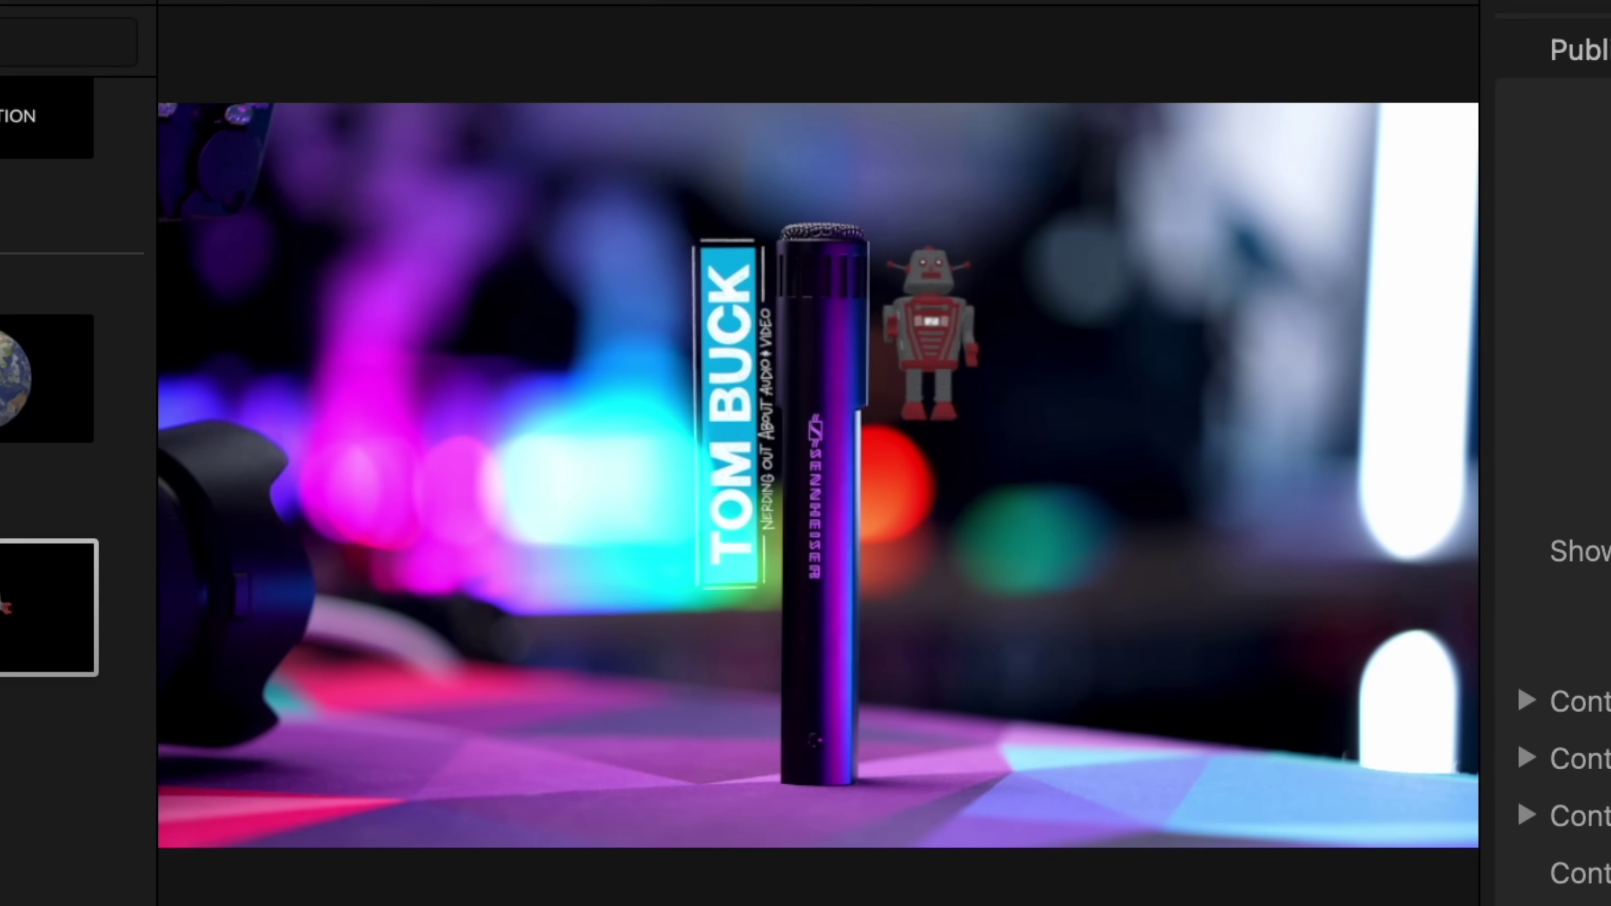